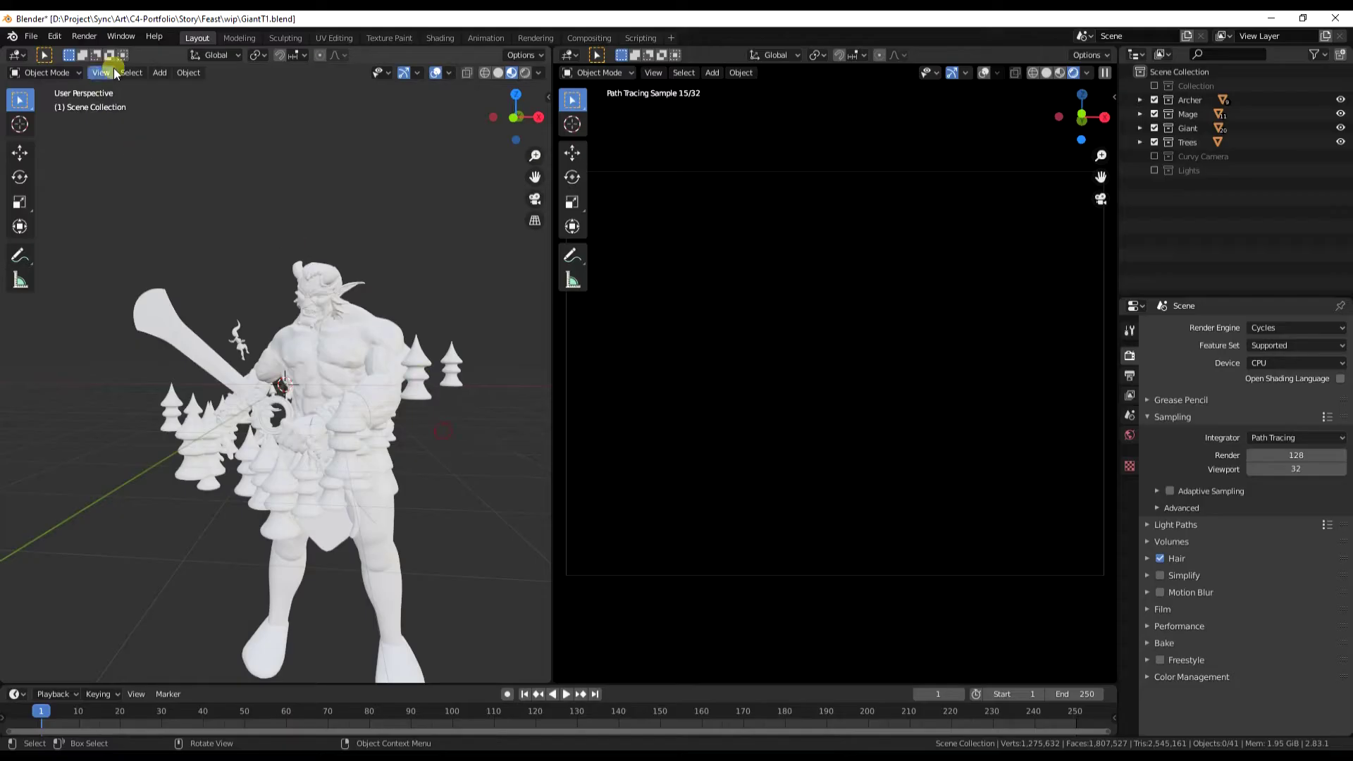
Select every object in the scene, with the giant's body as the active object.
left_click(131, 72)
left_click(145, 90)
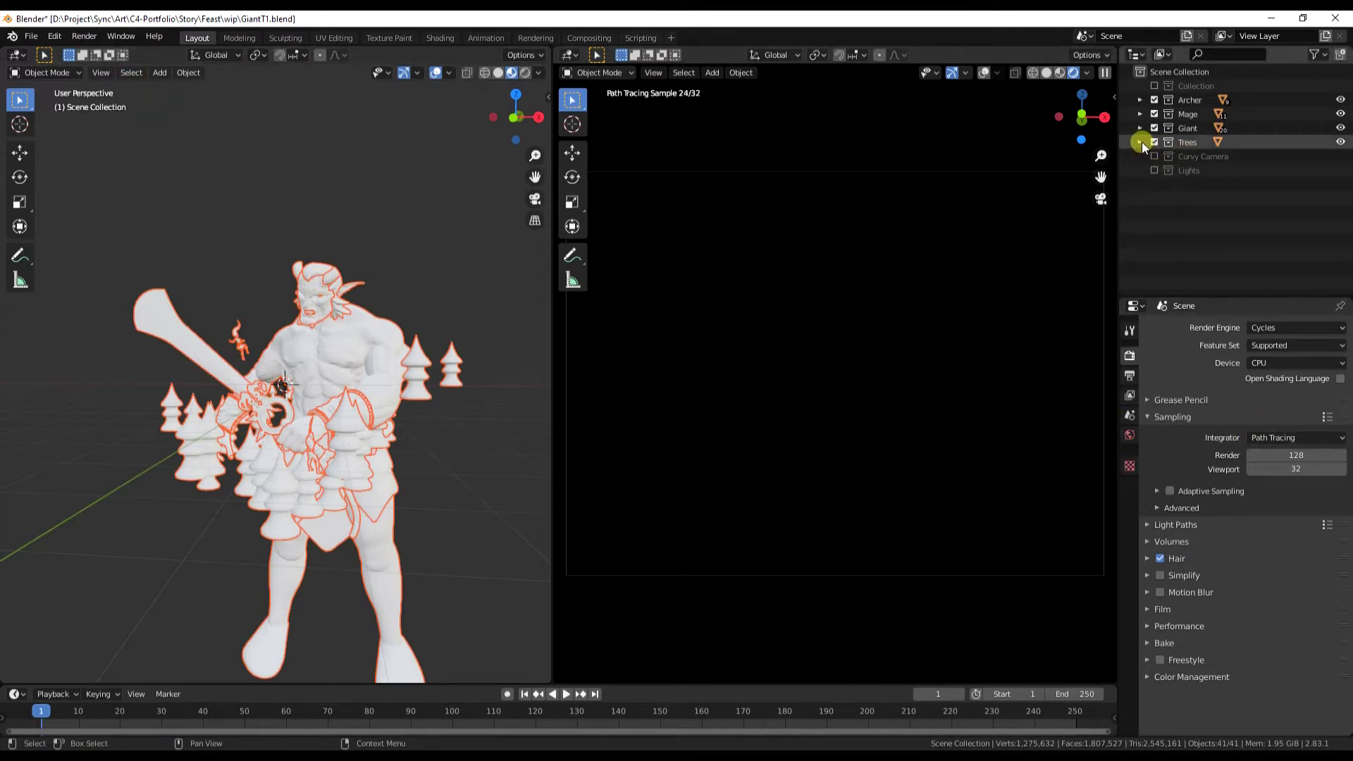
left_click(1130, 437)
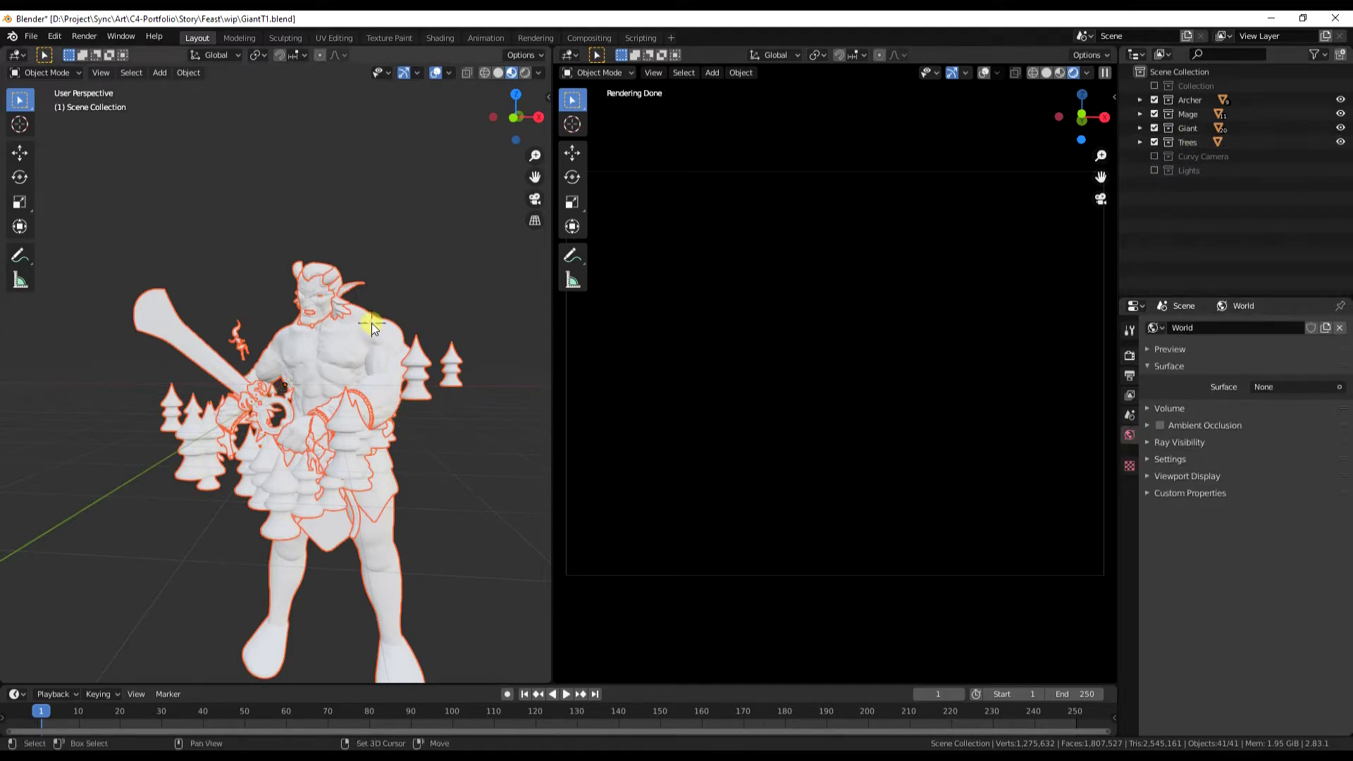
left_click(391, 337, "shift")
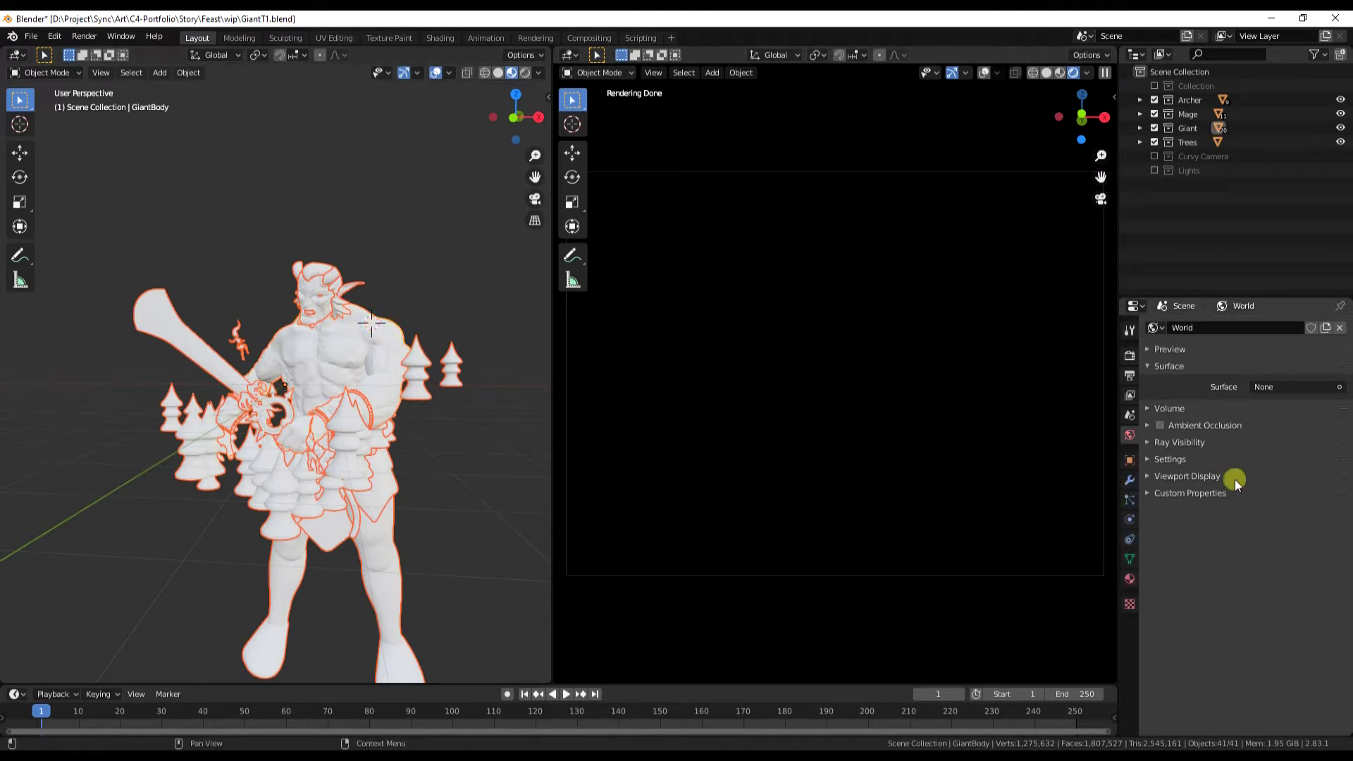
Replace the giant body's material with a new one with a very dark grey base color and link it to all selected objects.
left_click(1130, 577)
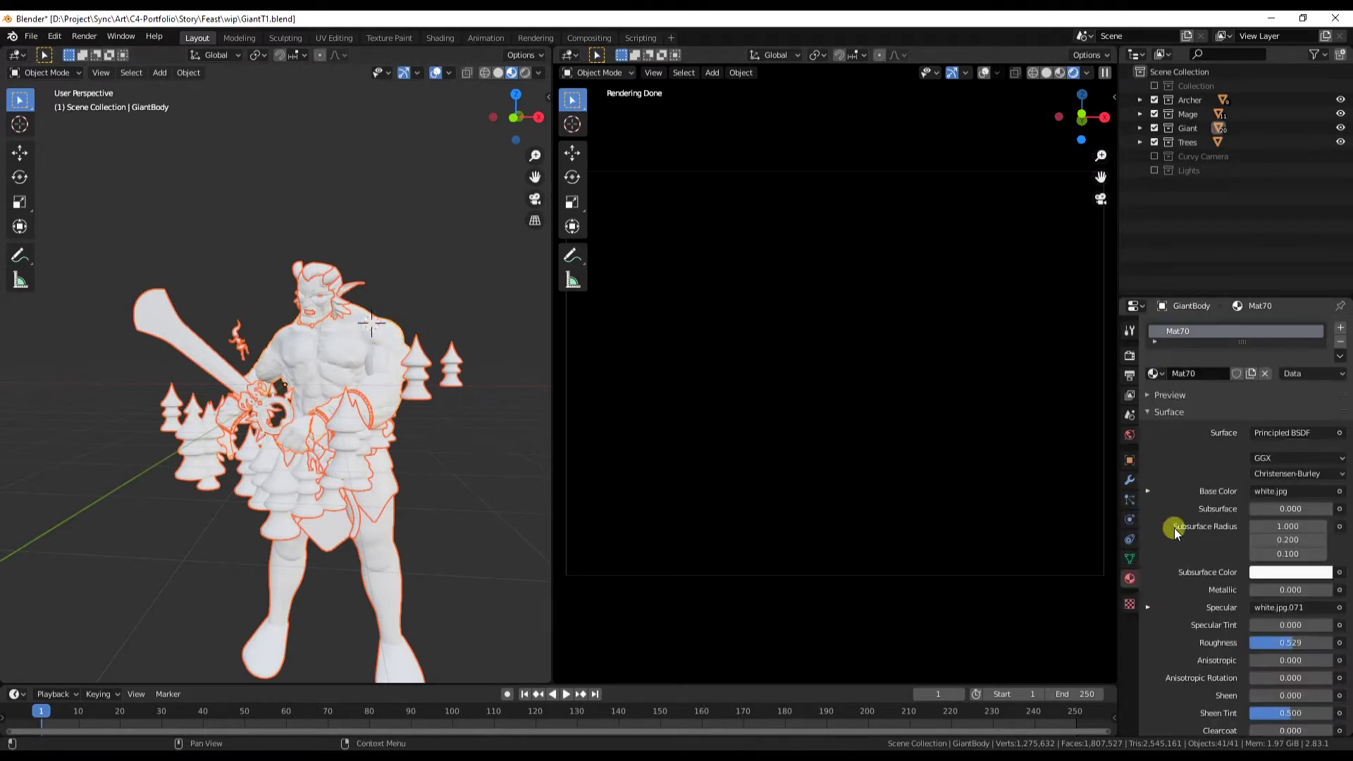
left_click(1341, 344)
left_click(1209, 371)
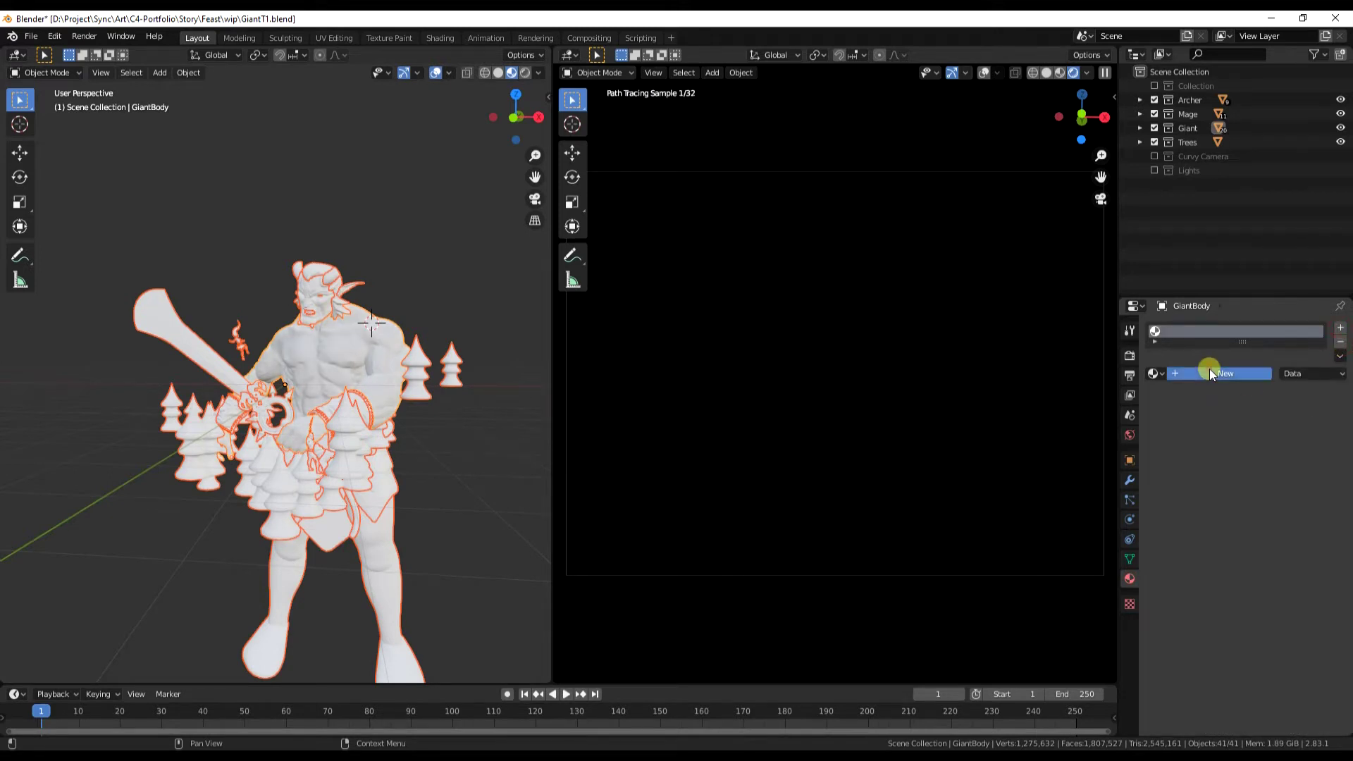
left_click(1272, 491)
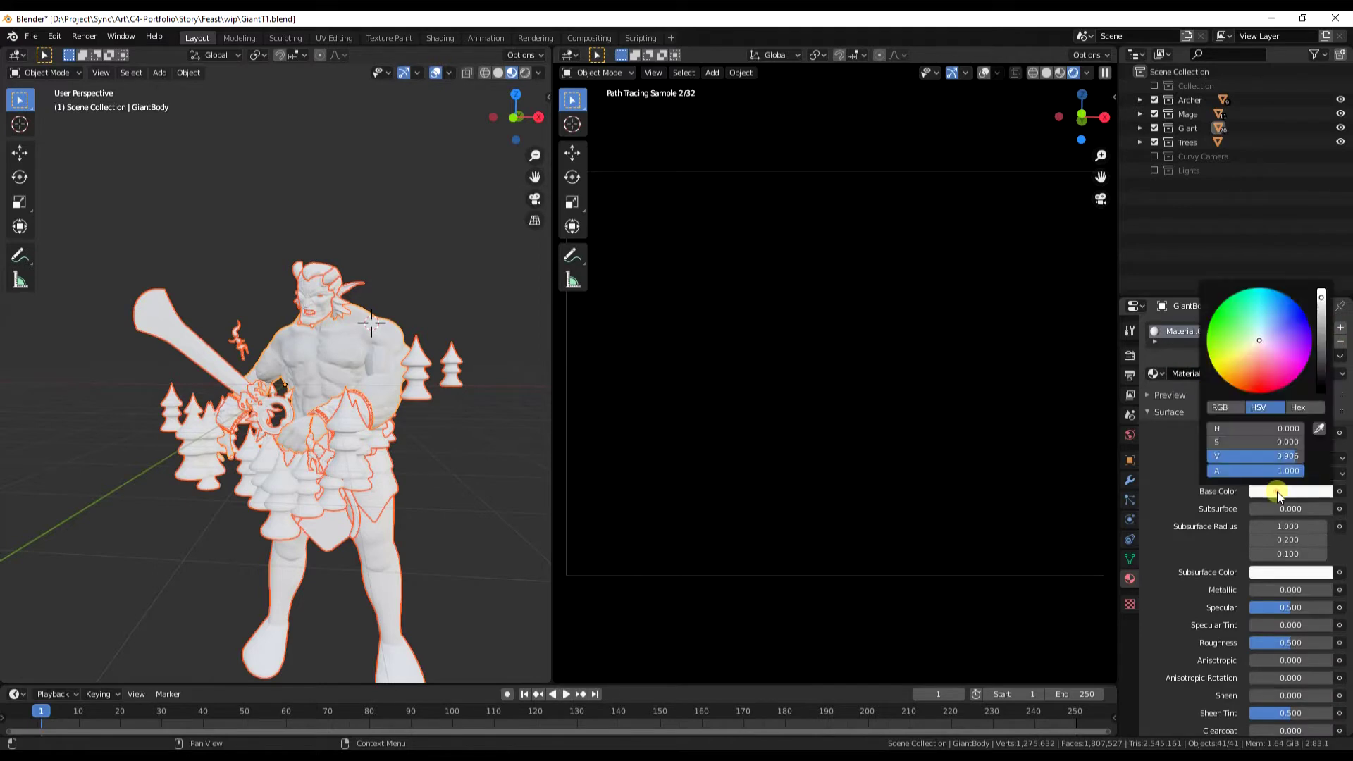
left_click_drag(1323, 357, 1316, 372)
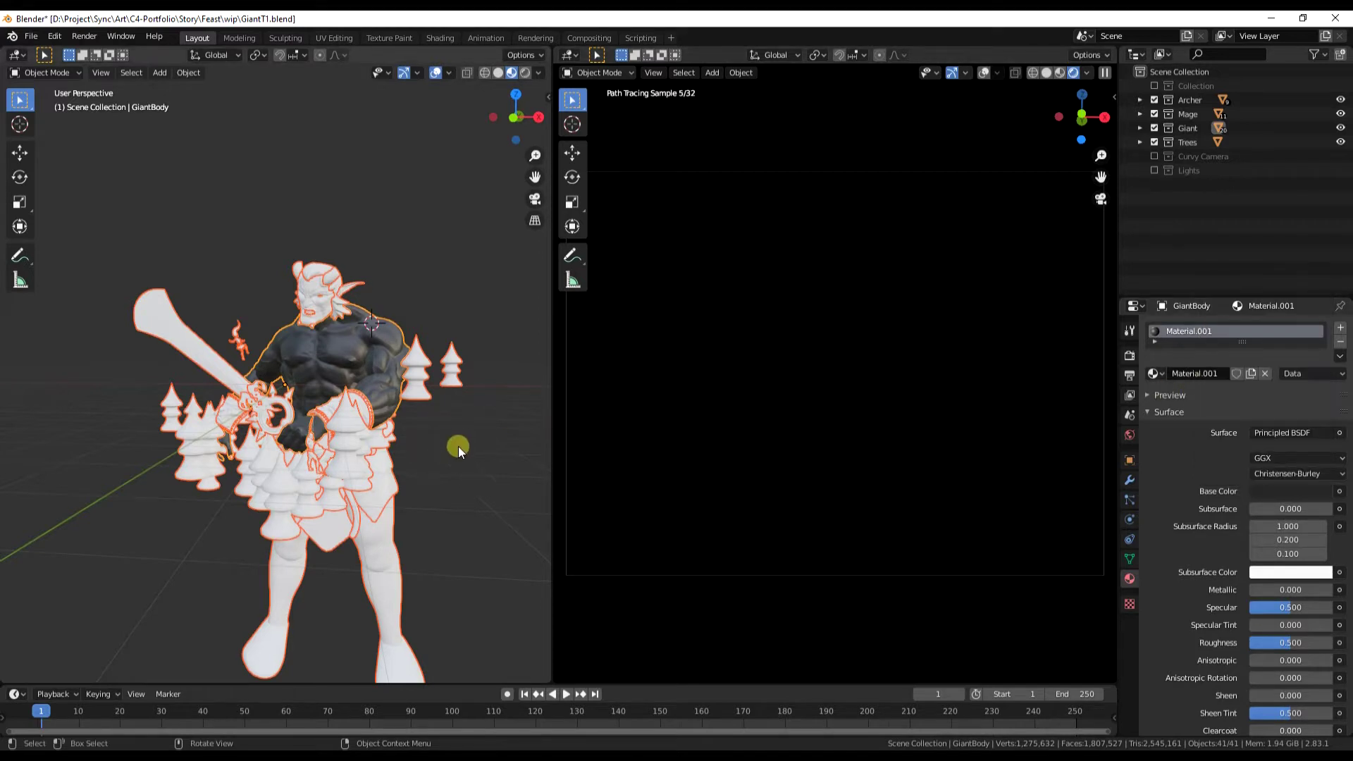
key("ctrl+l")
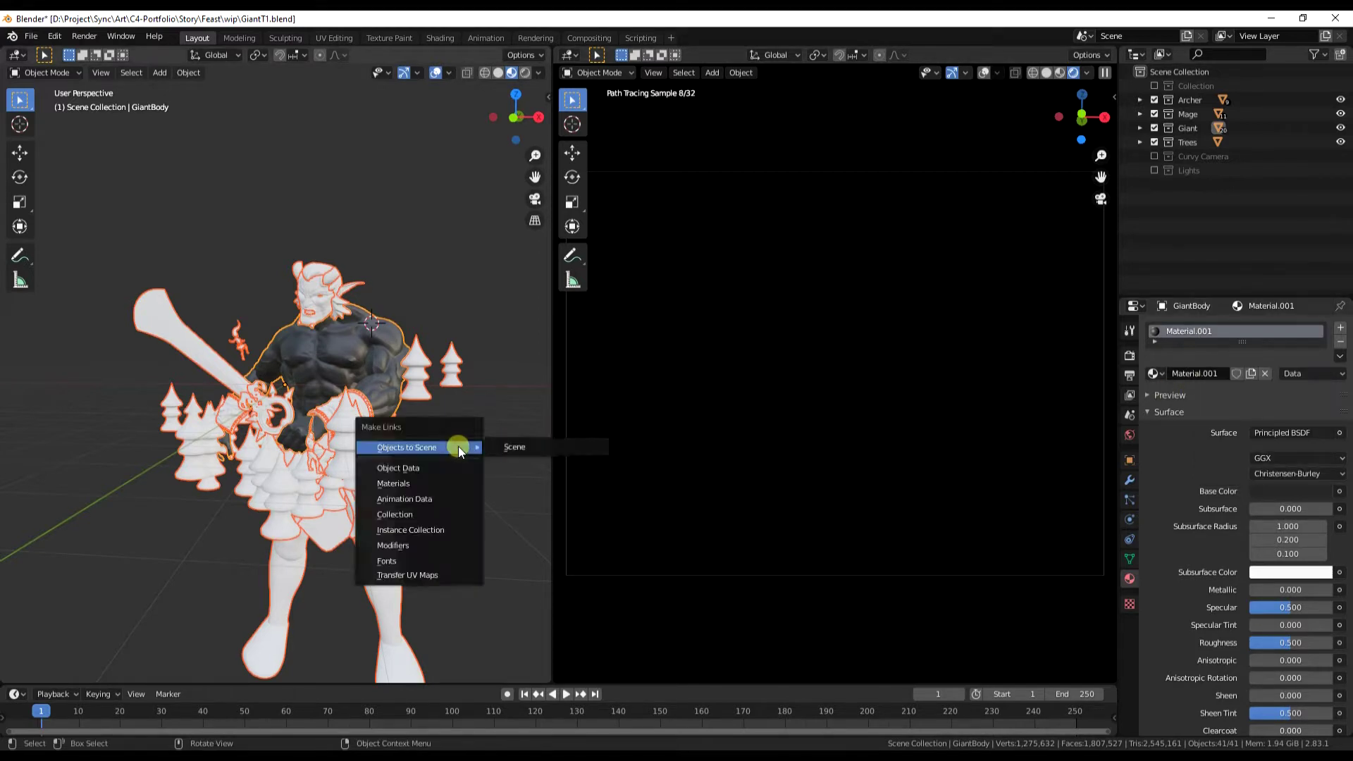
left_click(422, 483)
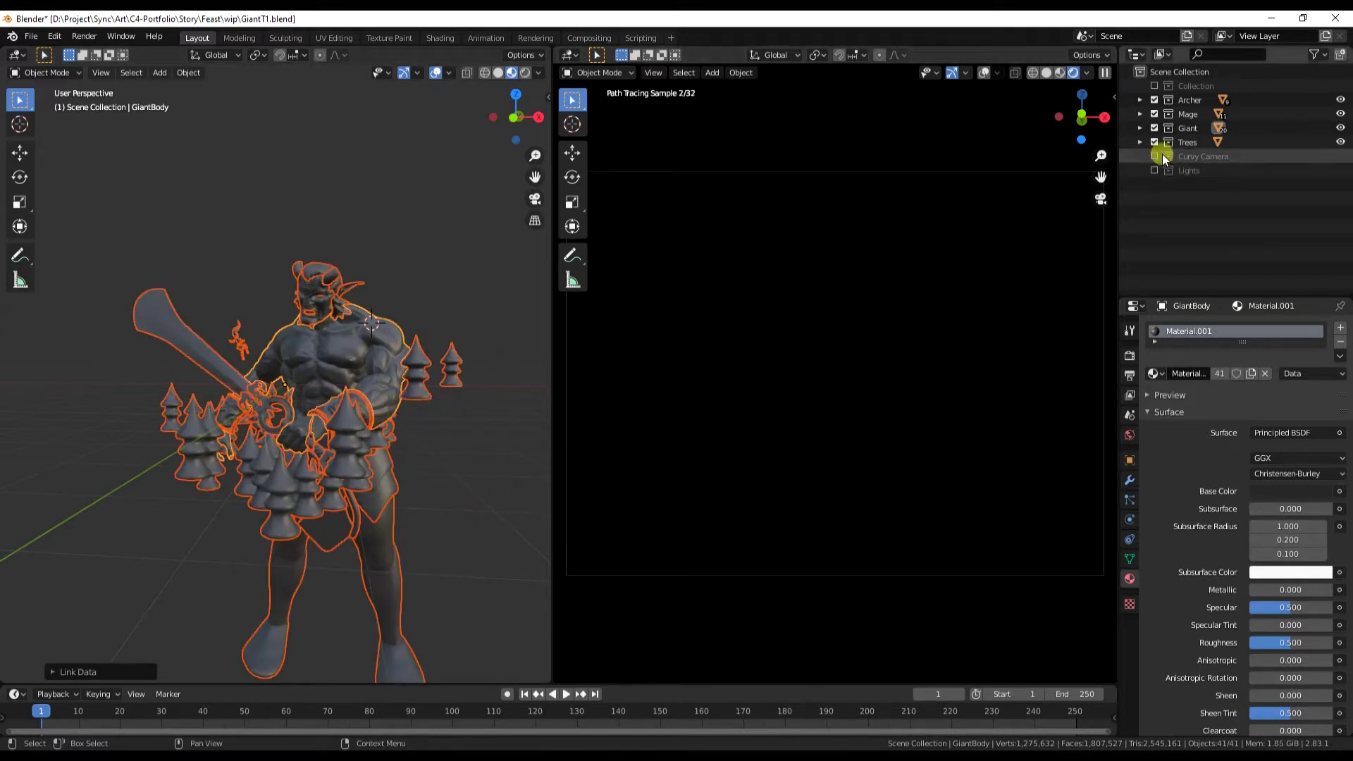
Enable the Lights collection, show the working viewport through the camera and deselect all objects.
left_click(1154, 170)
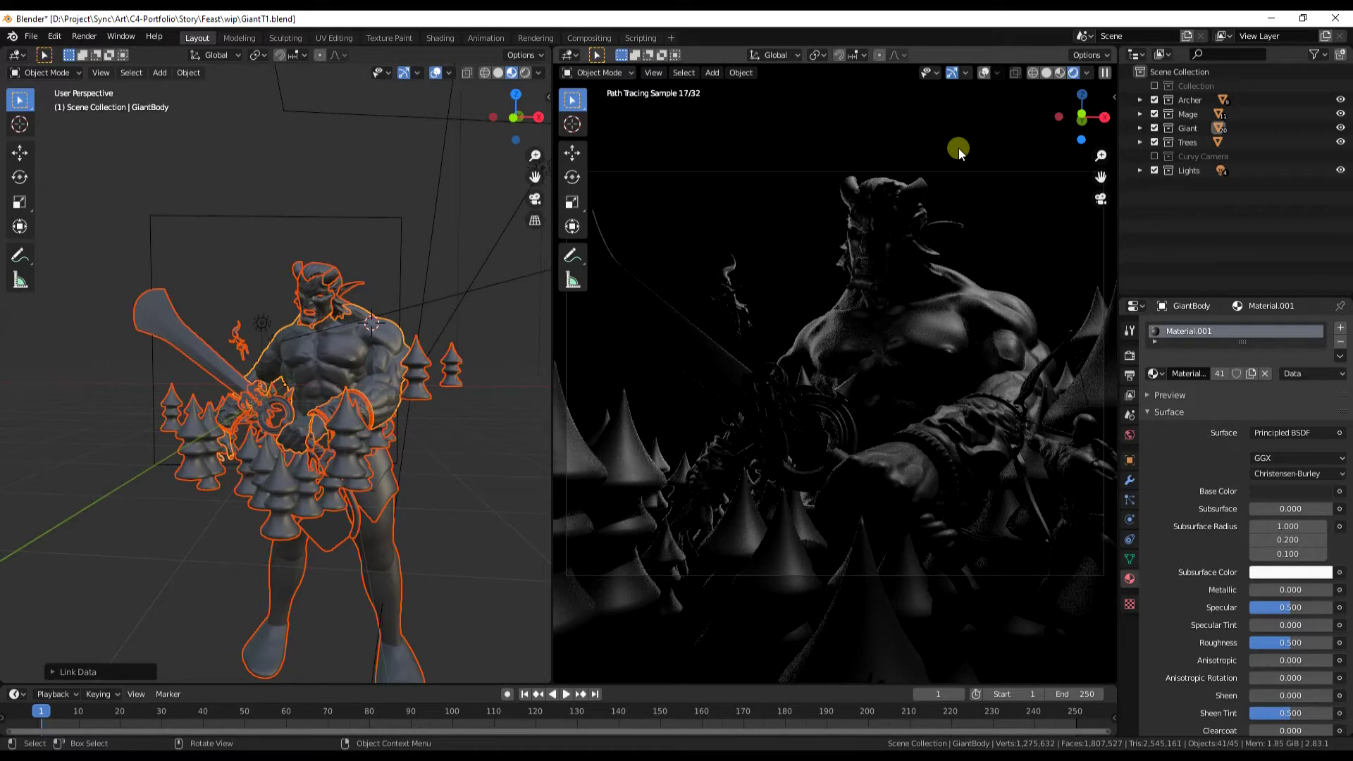
middle_click_drag(218, 401, 528, 190)
left_click(535, 200)
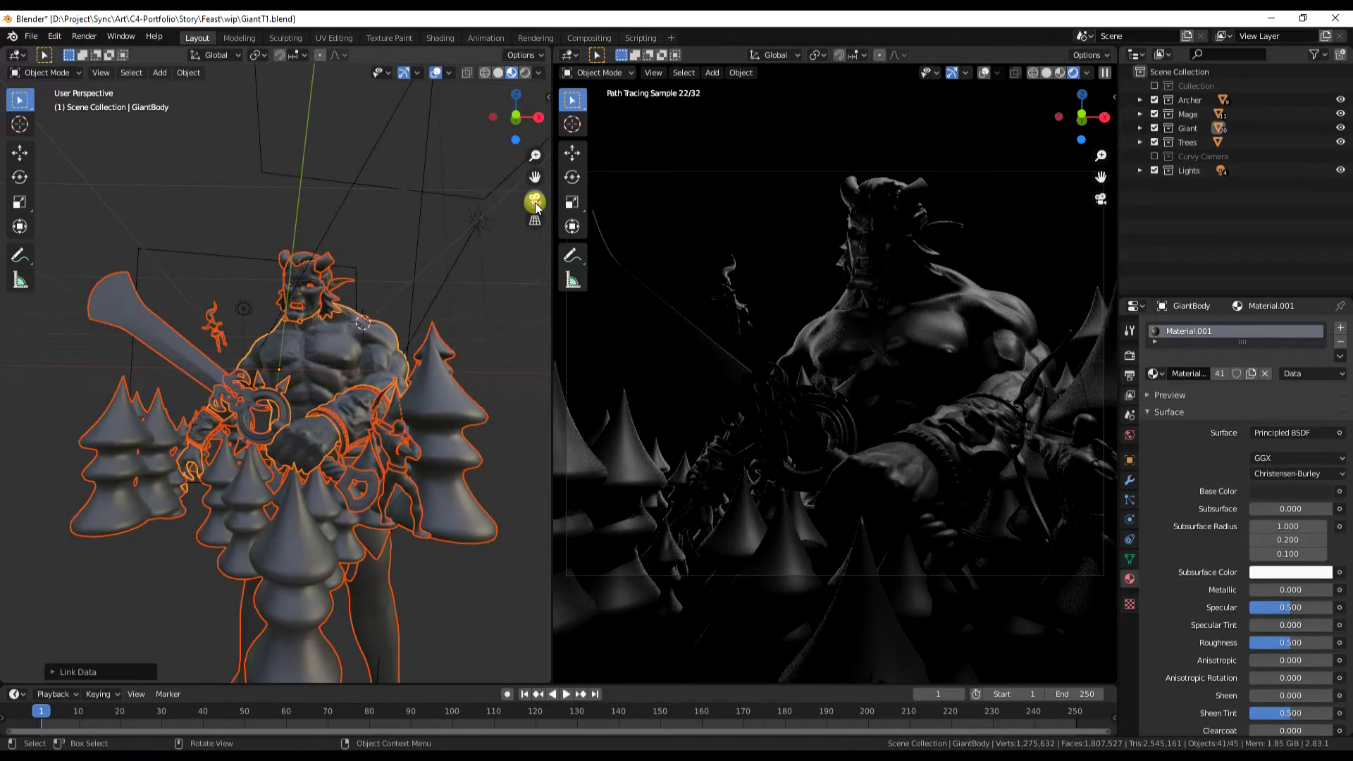
scroll(314, 376, "up", 1)
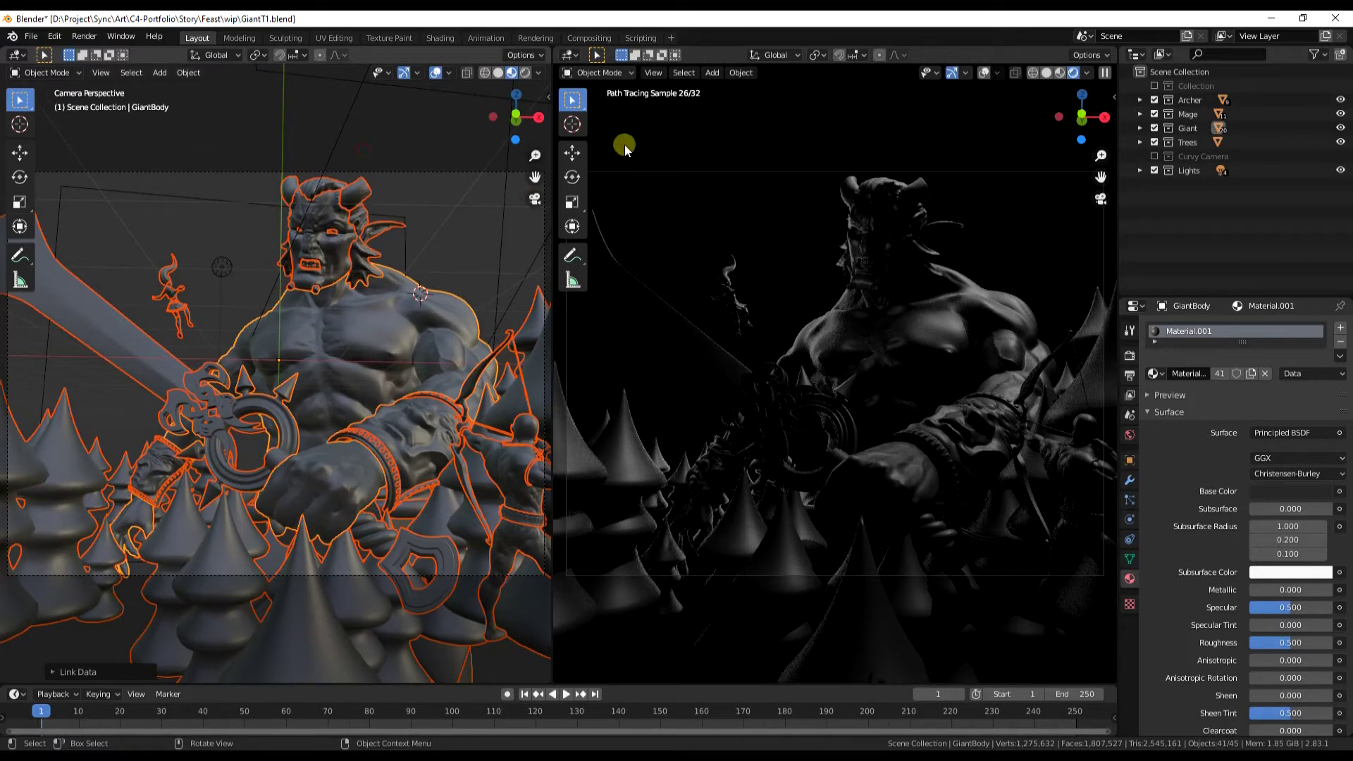
key("alt+a")
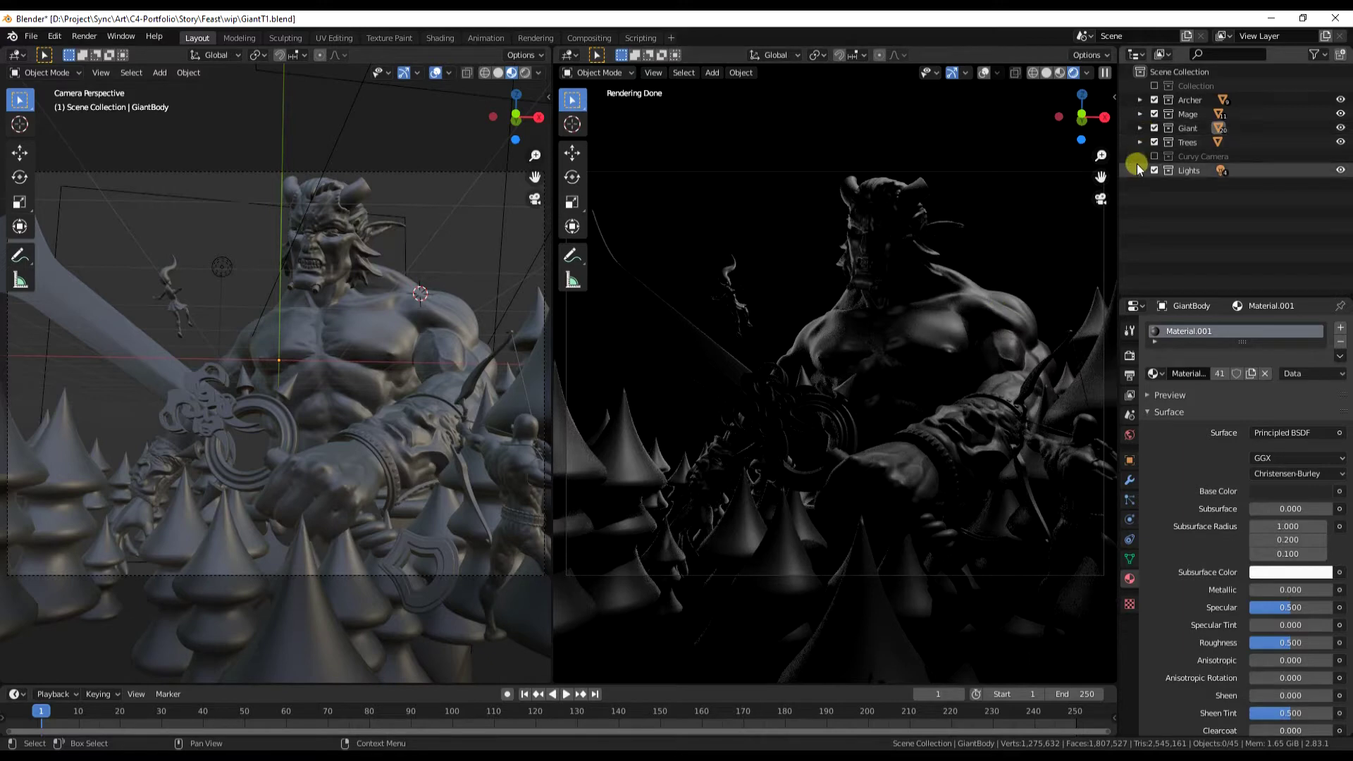
Hide the SwordBlade, SwordHandle and SwordOrnate objects in the Giant collection.
left_click(1140, 128)
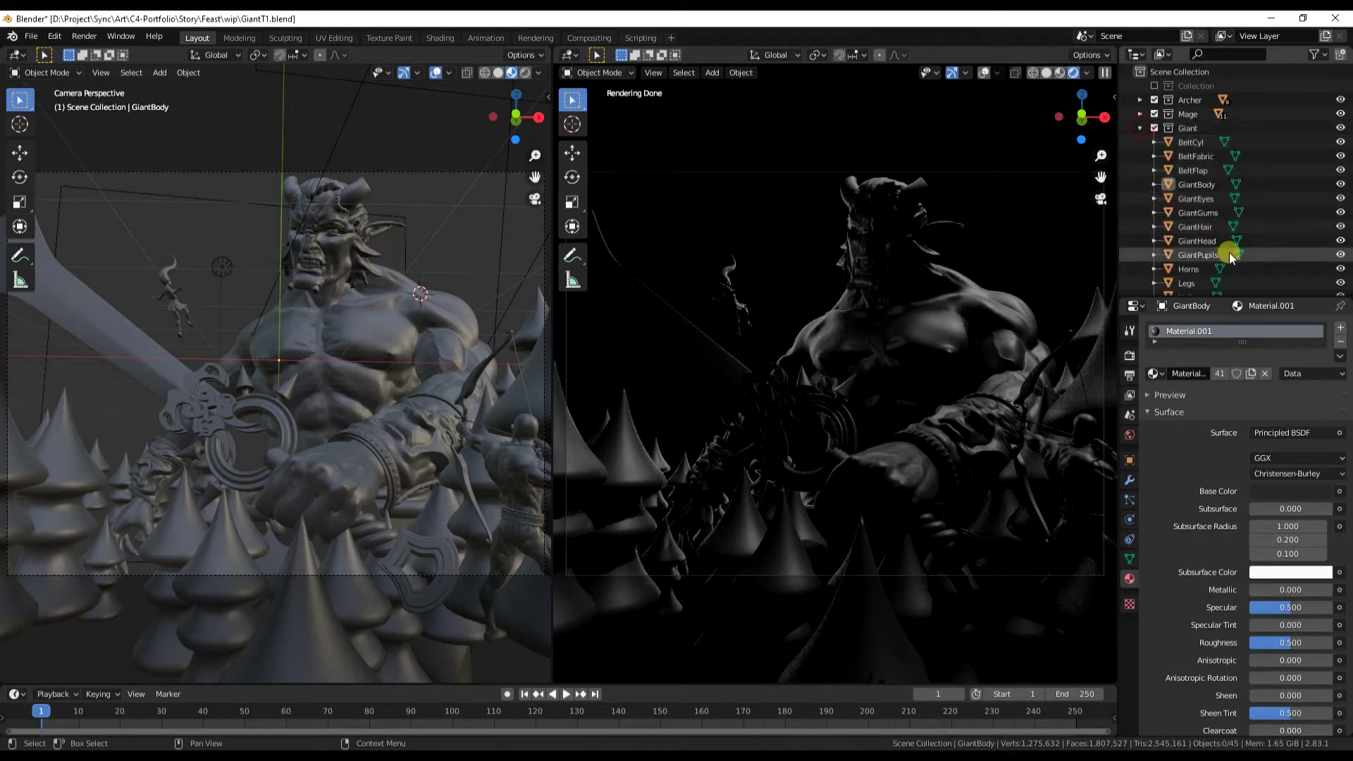
scroll(1212, 258, "down", 3)
scroll(1230, 254, "down", 1)
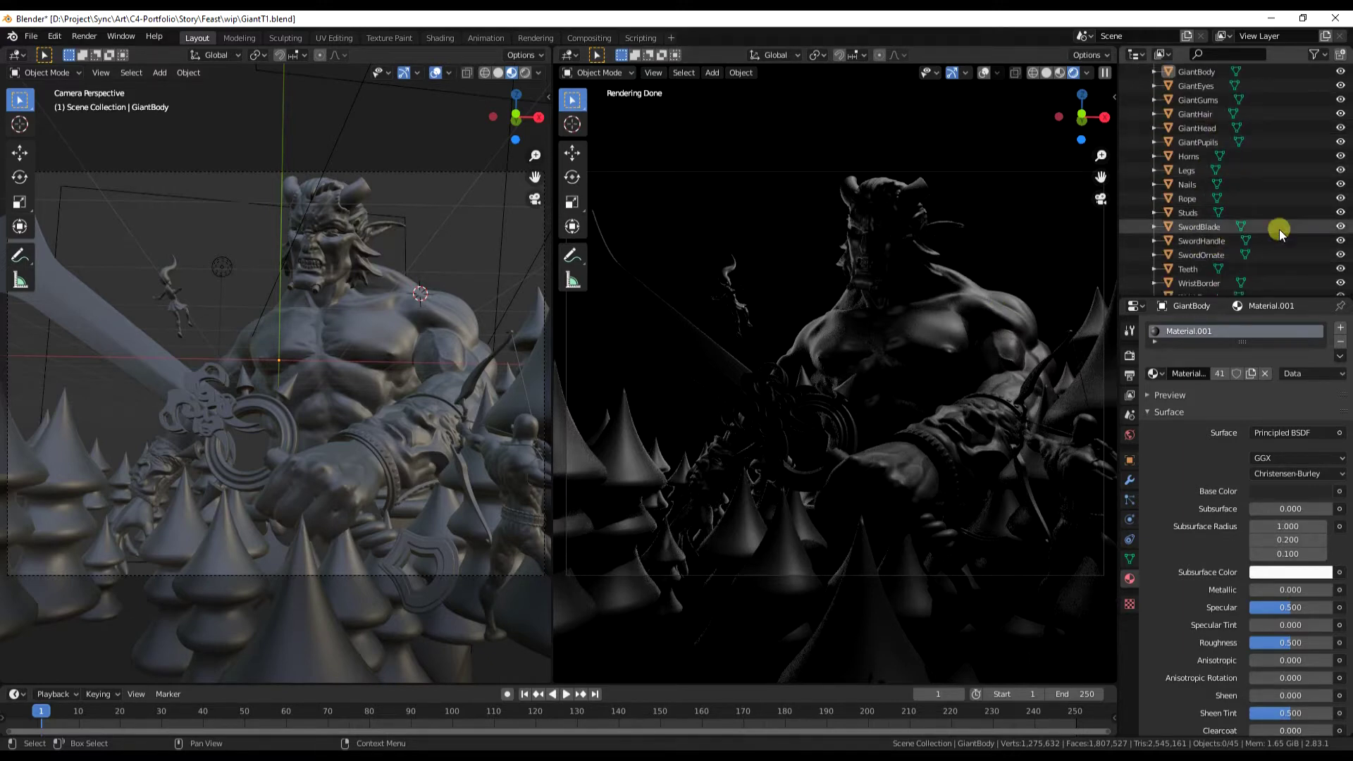
left_click(1340, 226)
left_click(1340, 241)
left_click(1340, 254)
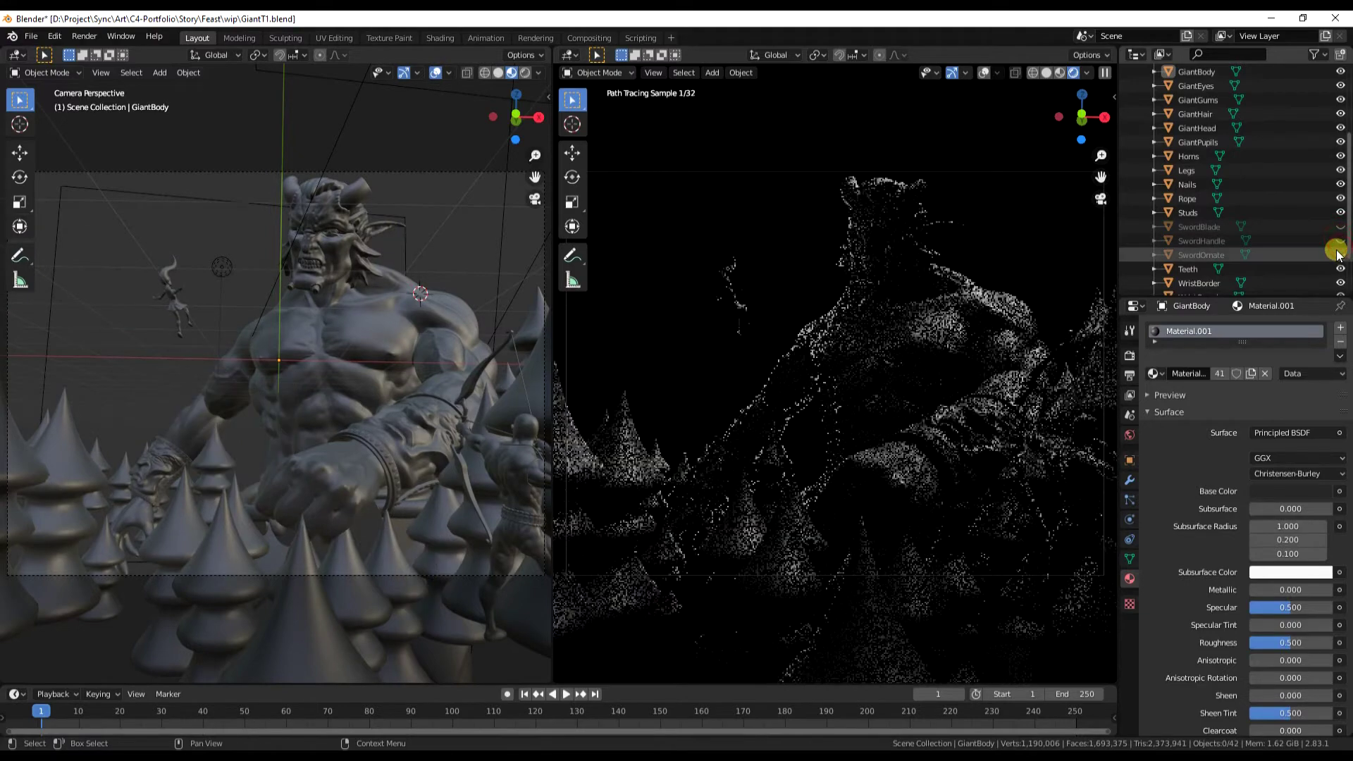
scroll(1191, 182, "up", 5)
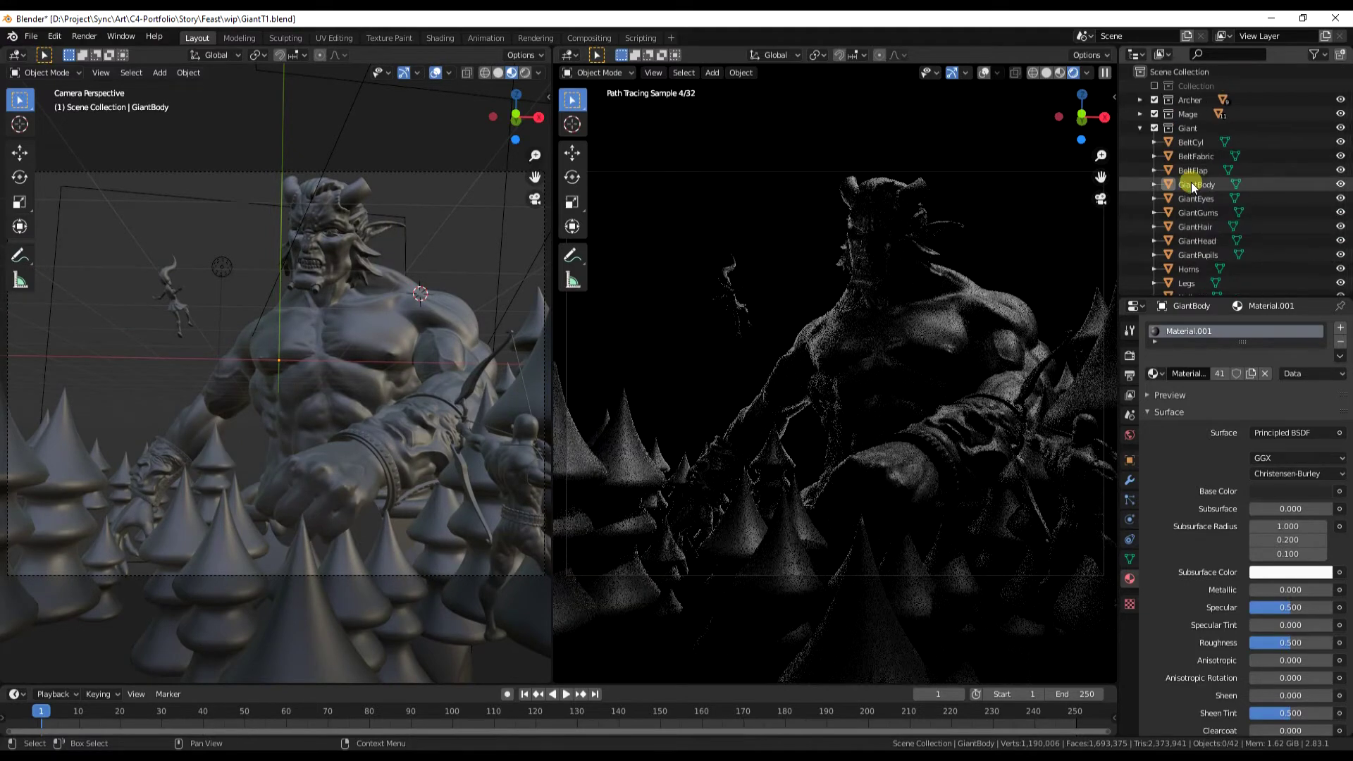
left_click(1140, 128)
Exclude the Mage, Archer and Trees collections and set the rendered viewport's shading to Material Preview.
left_click_drag(1153, 115, 1153, 101)
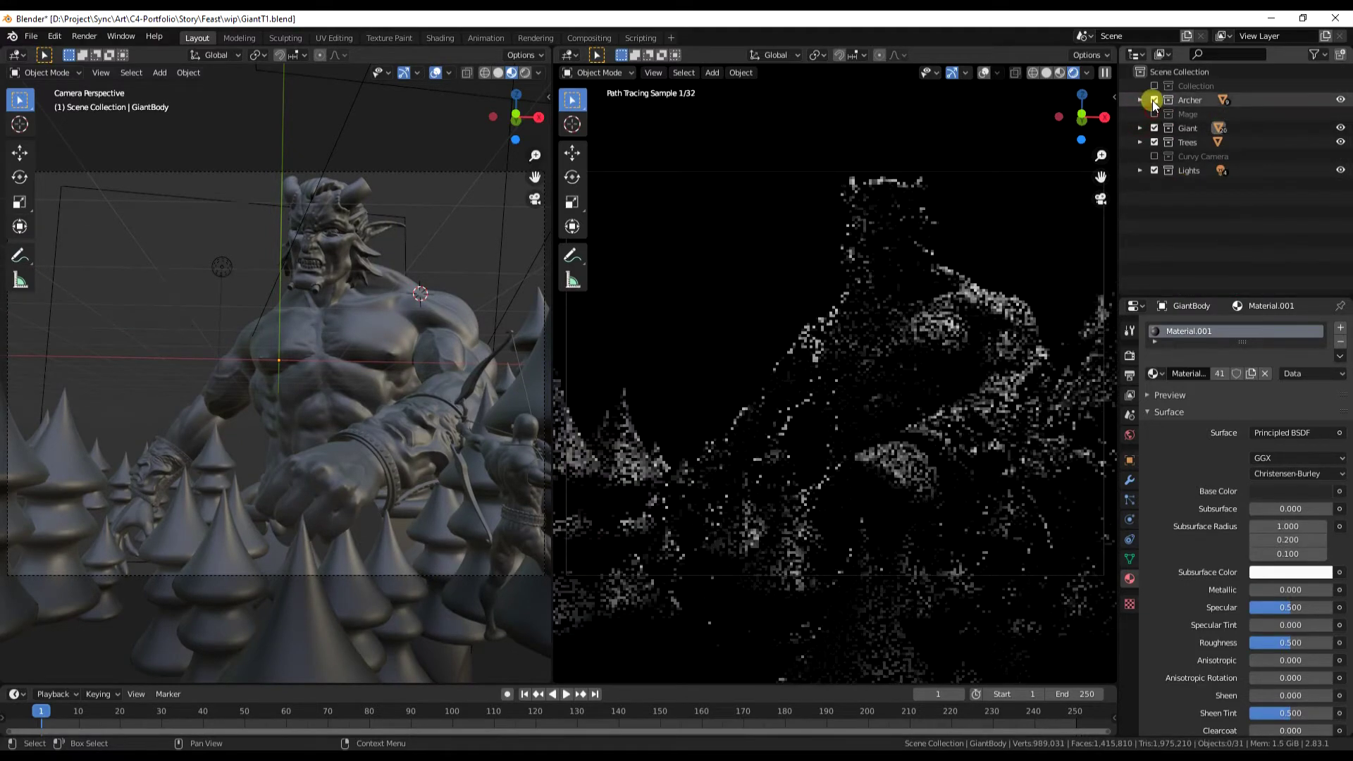
left_click(1154, 144)
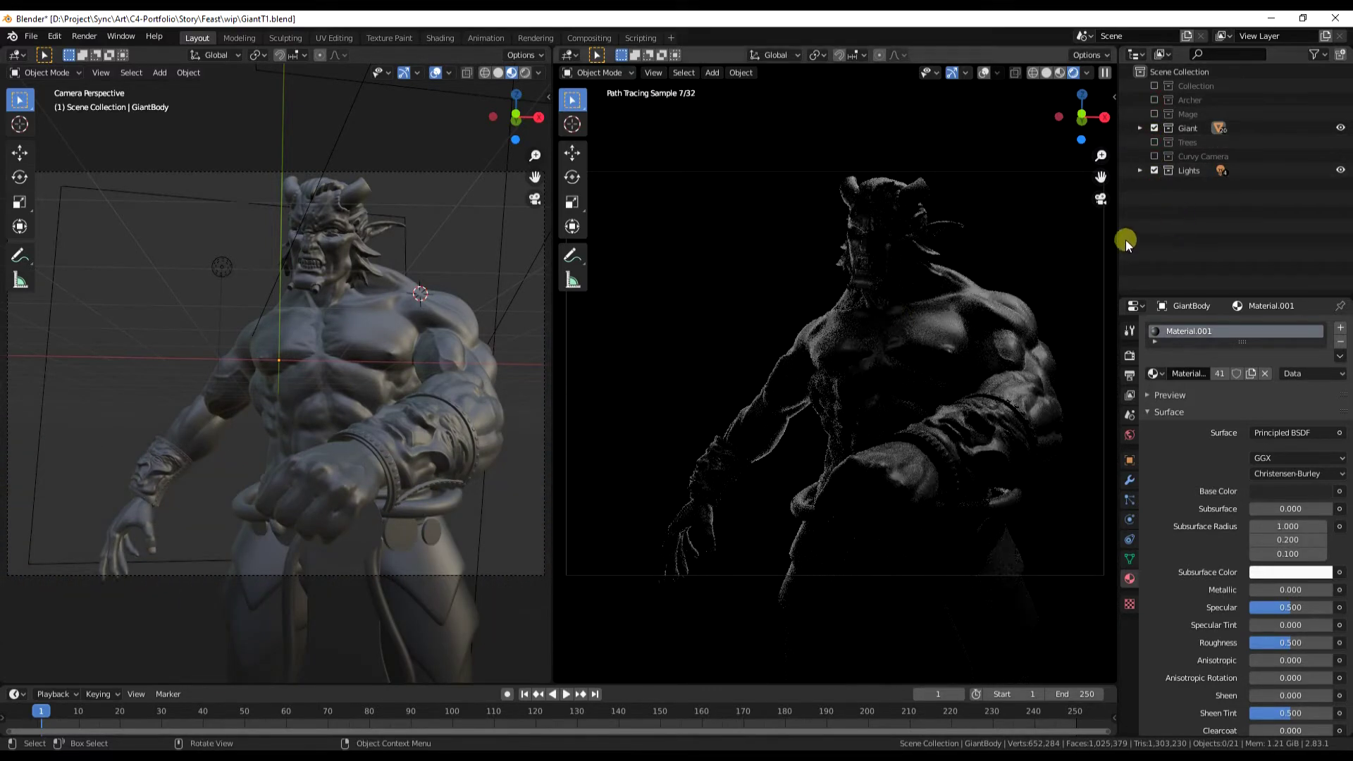
left_click(1059, 73)
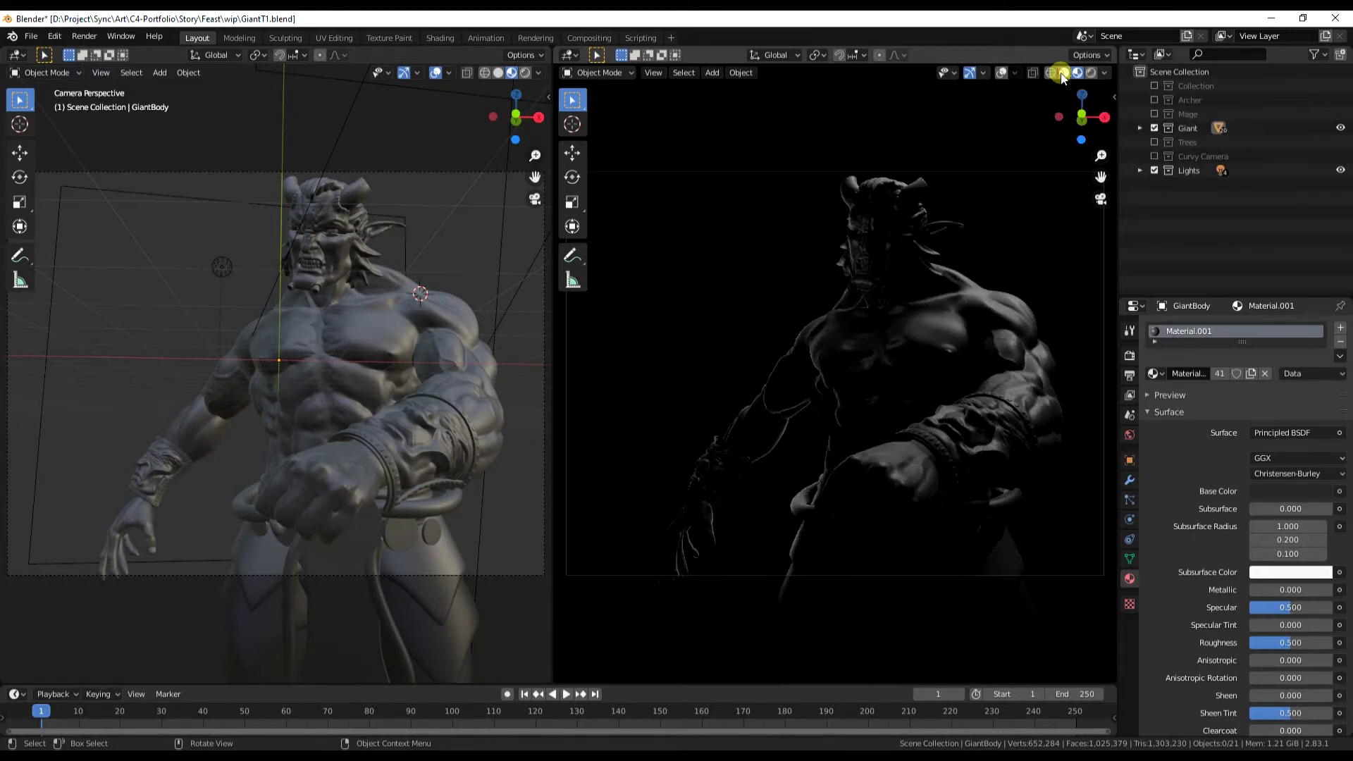
List the Giant collection's objects and turn the viewport with the camera and light overlays into a Shader Editor for object materials.
left_click(1140, 129)
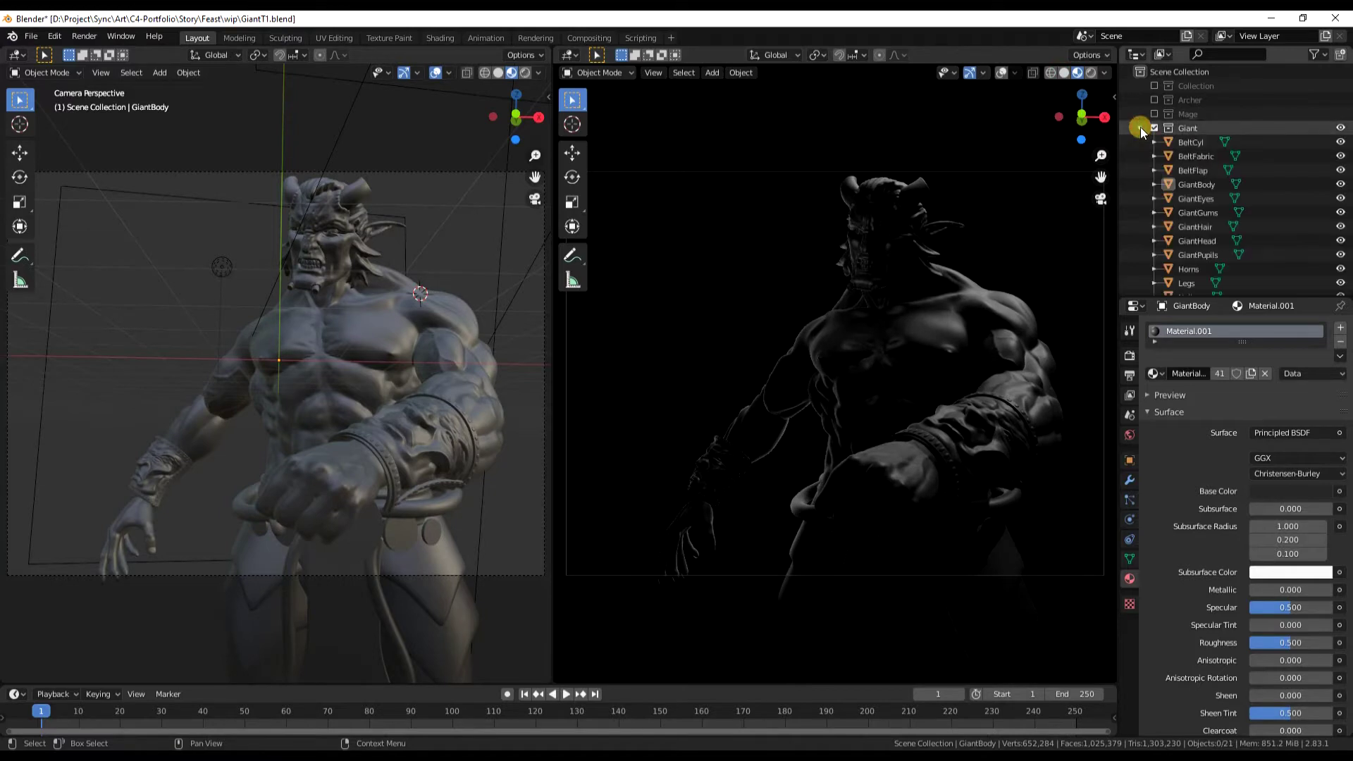
scroll(1212, 267, "down", 2)
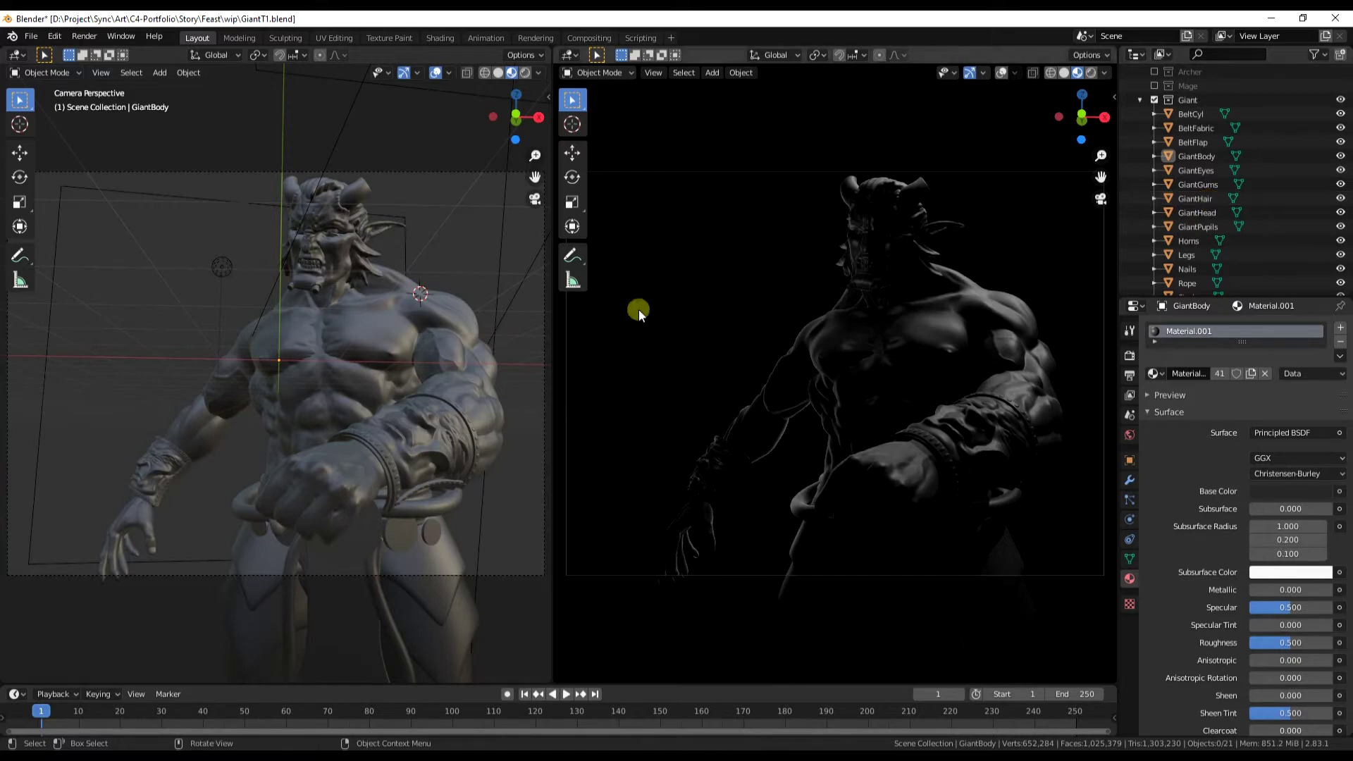
left_click(16, 54)
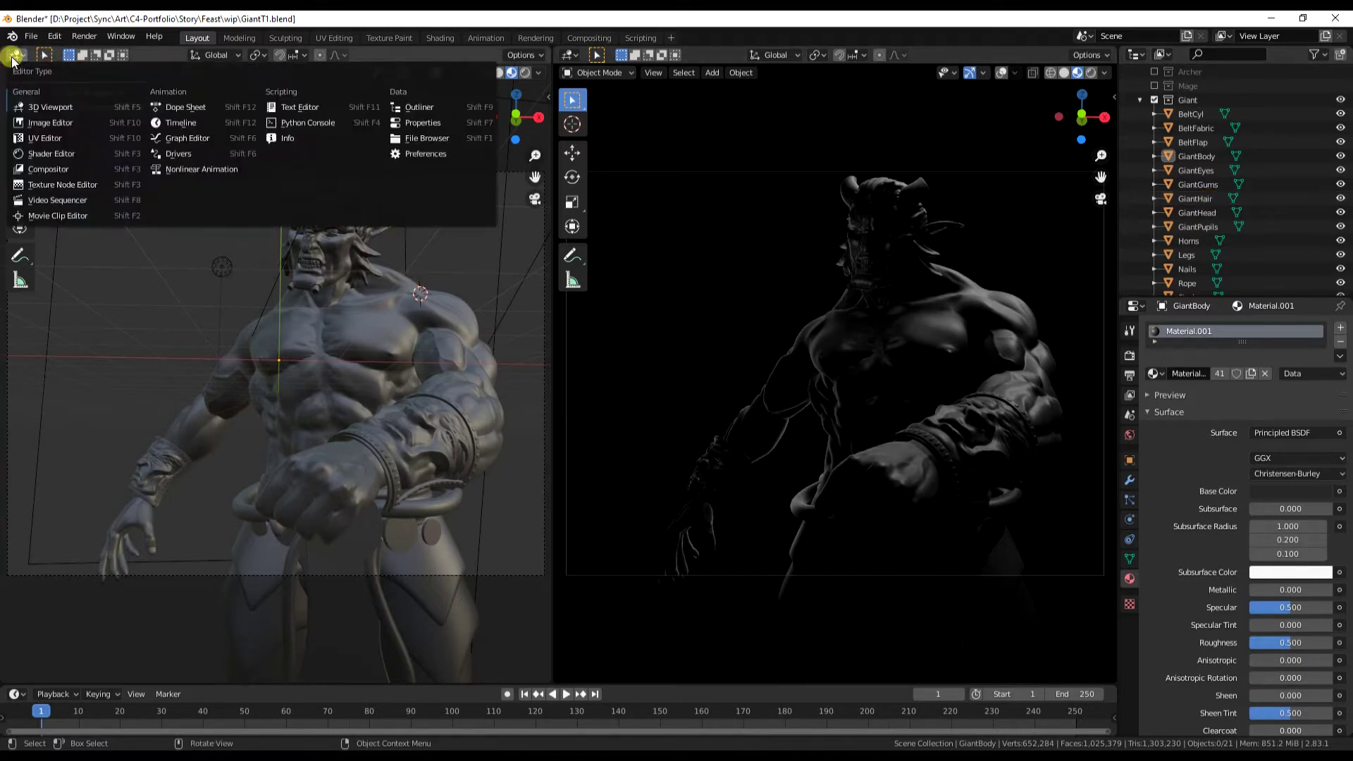
left_click(45, 136)
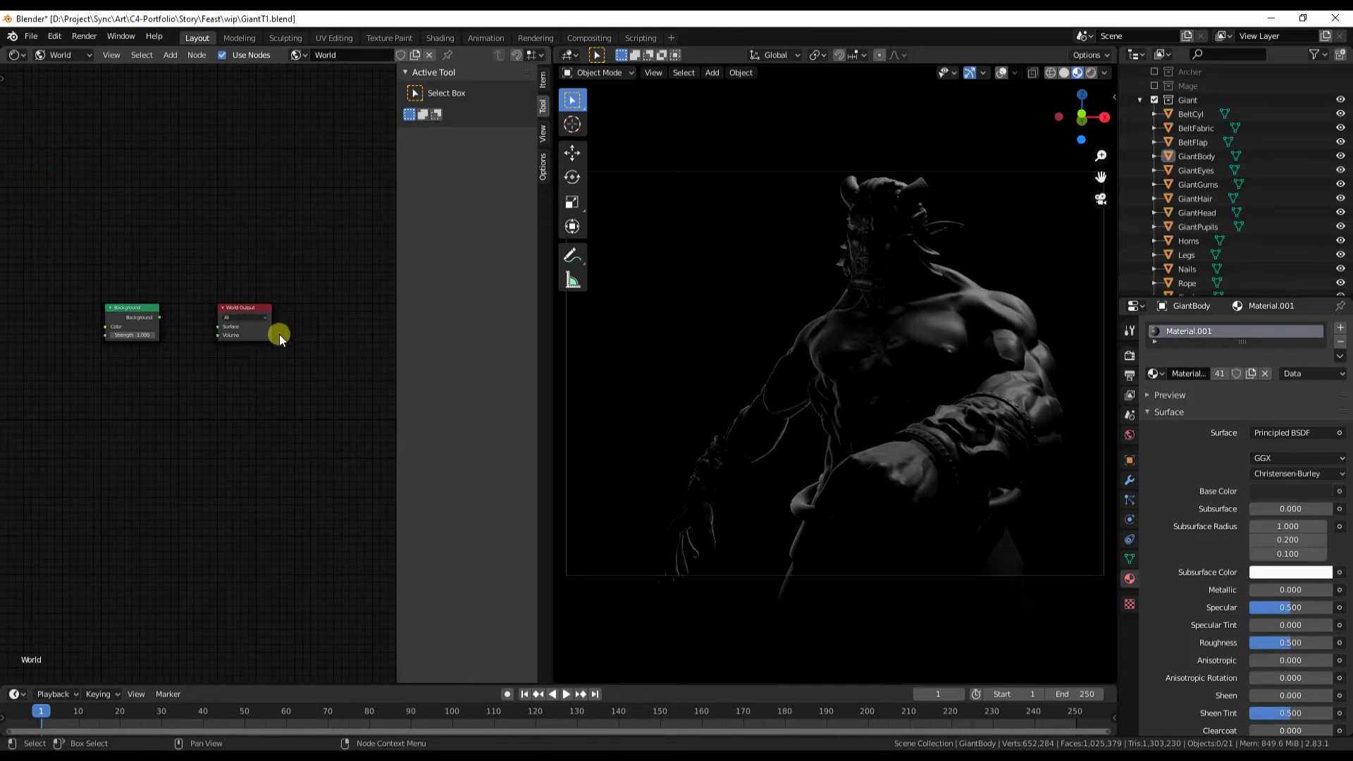
left_click(64, 56)
left_click(70, 73)
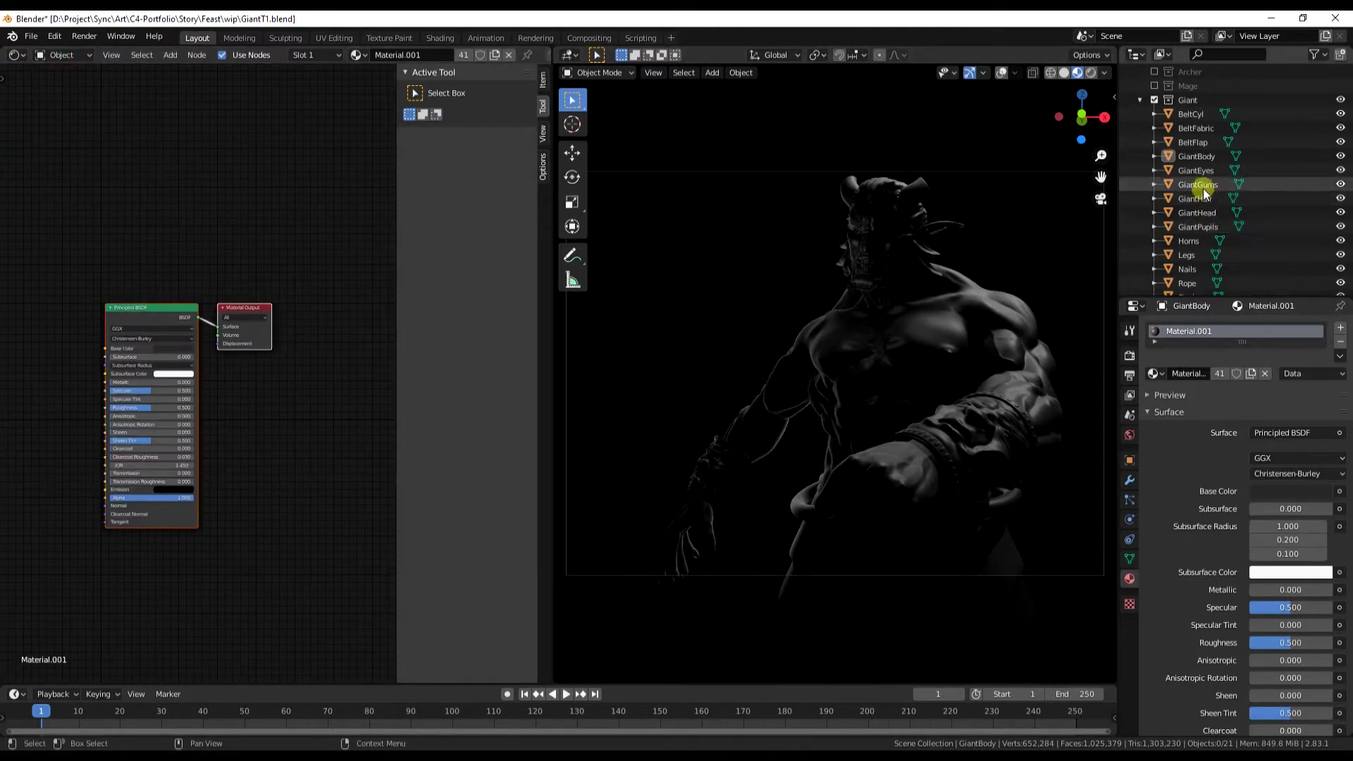
Replace GiantBody's shared dark material with a new material named GiantSkin.
left_click(1198, 156)
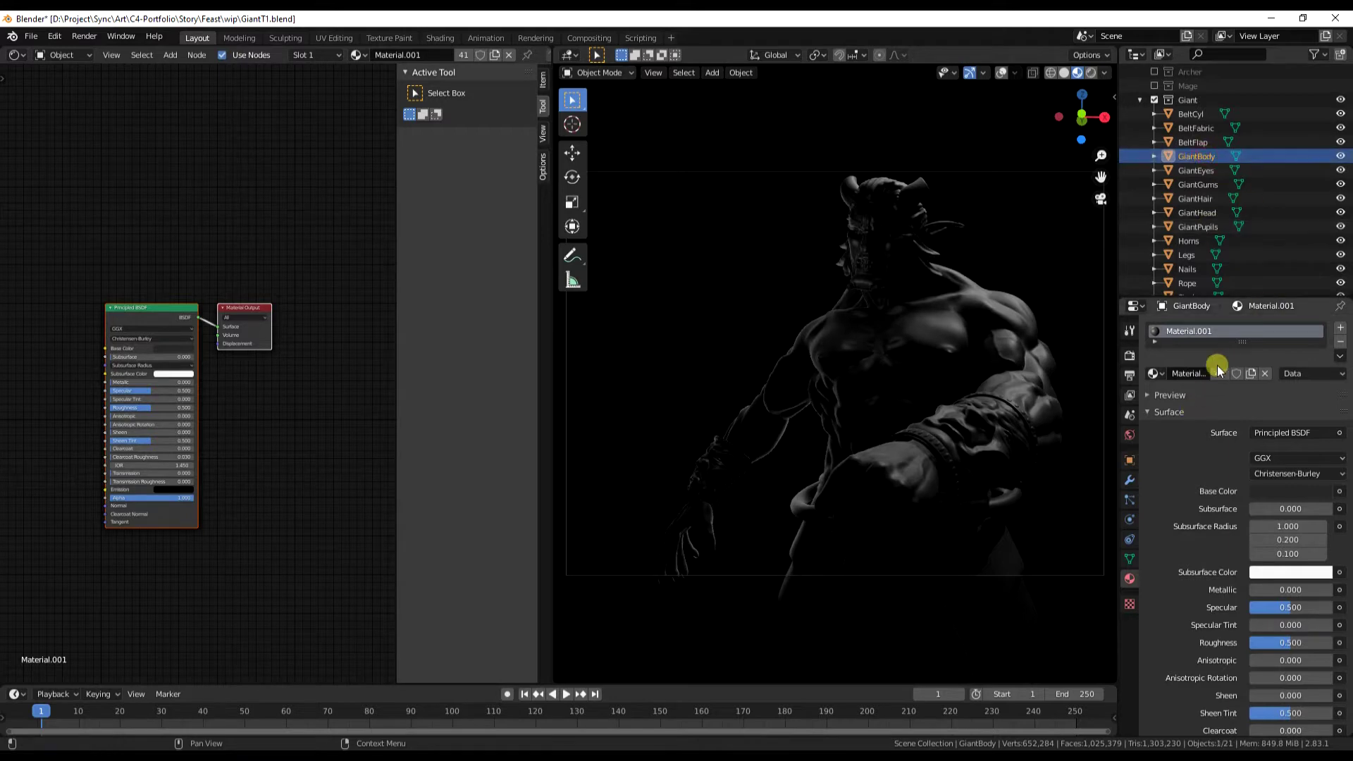
left_click(1339, 342)
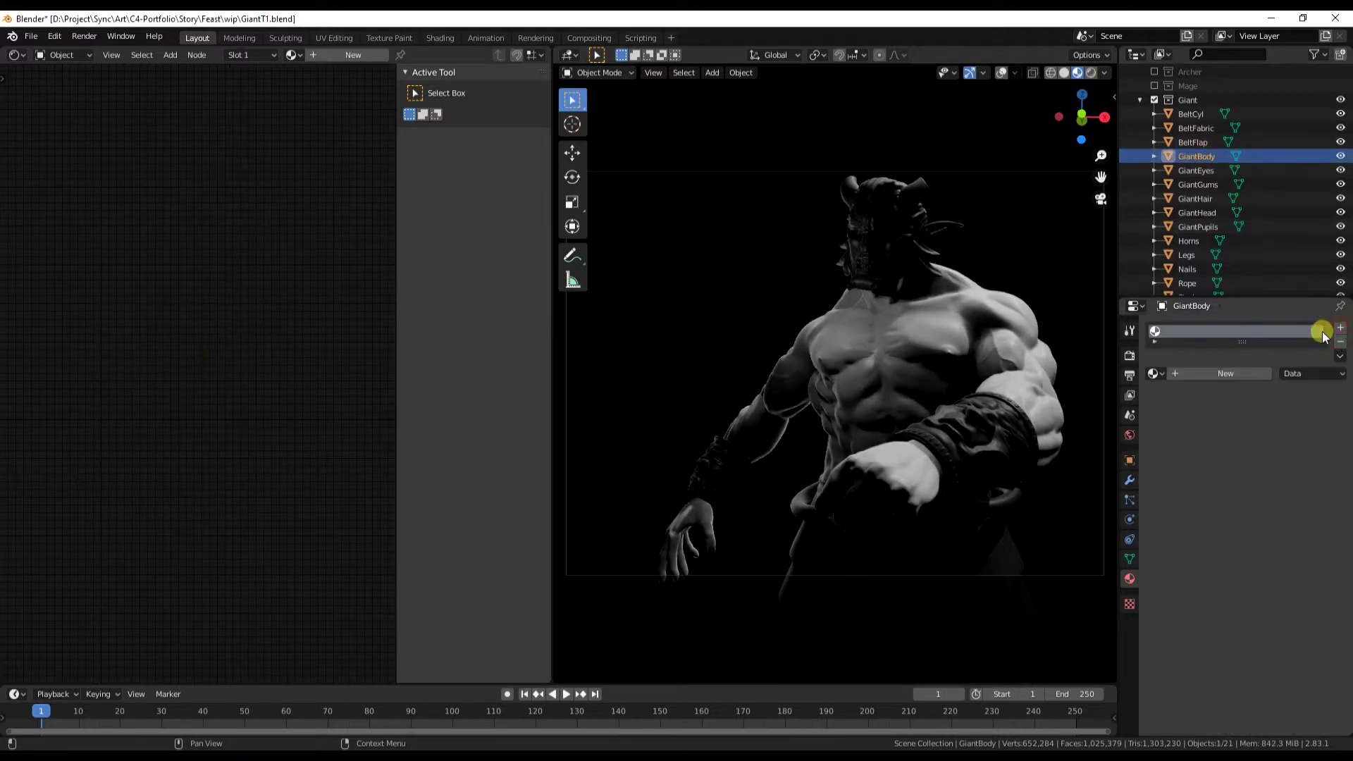
left_click(1227, 374)
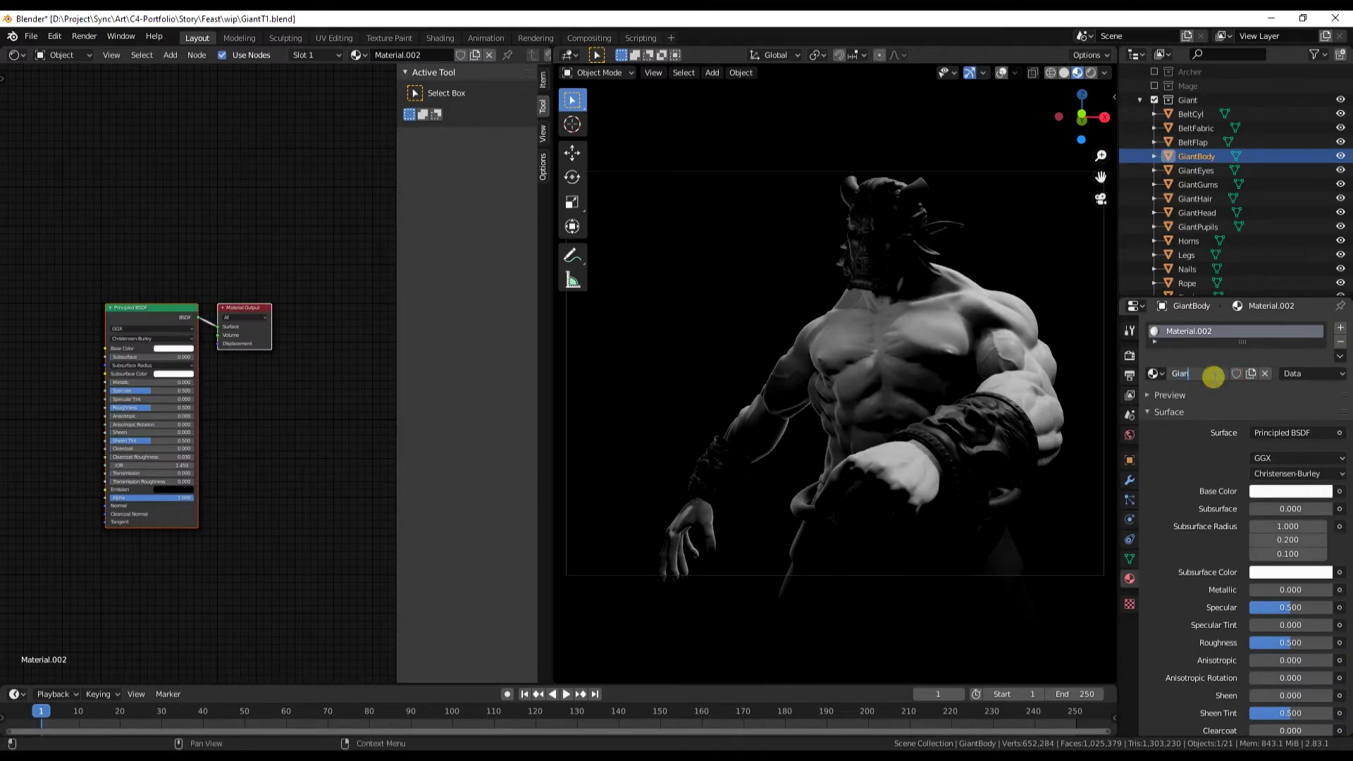
key("Return")
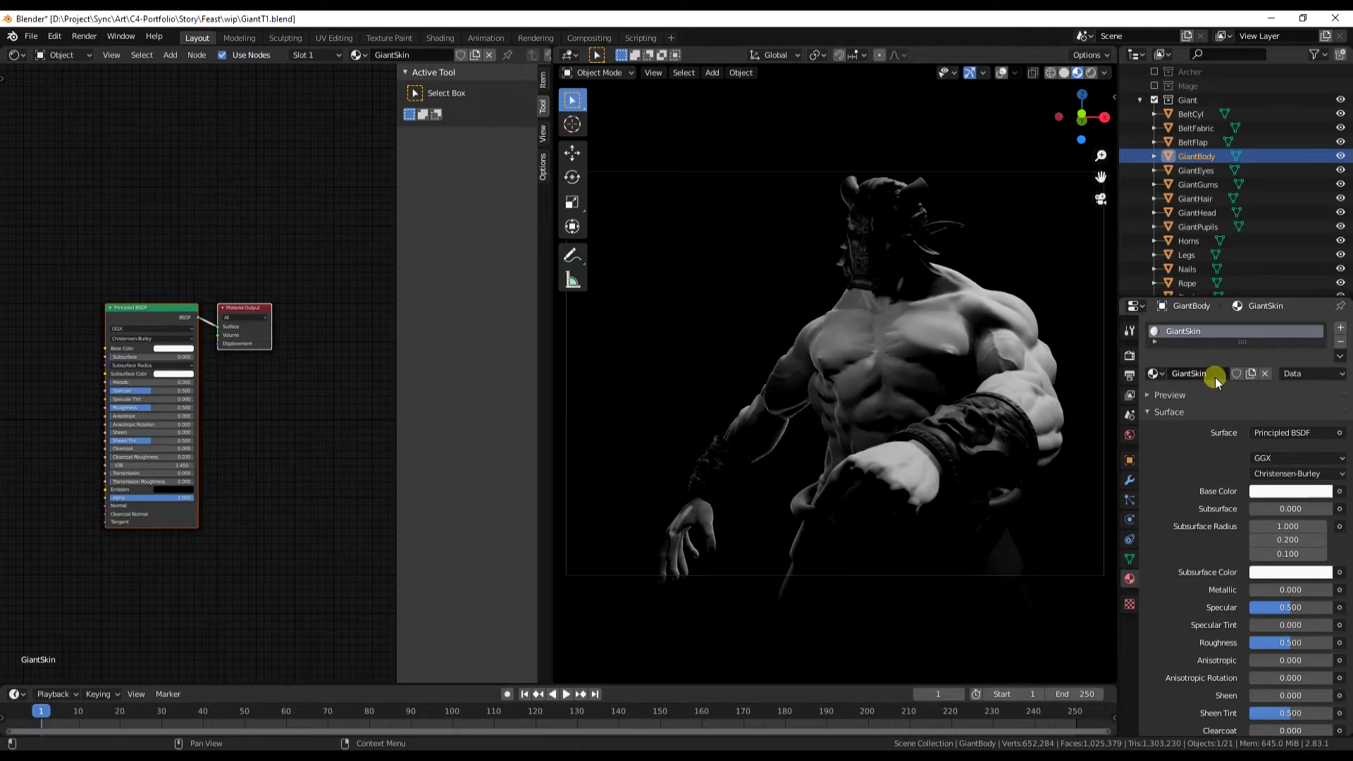
Assign the existing GiantSkin material to the GiantHead object.
left_click(1204, 212)
left_click(1155, 373)
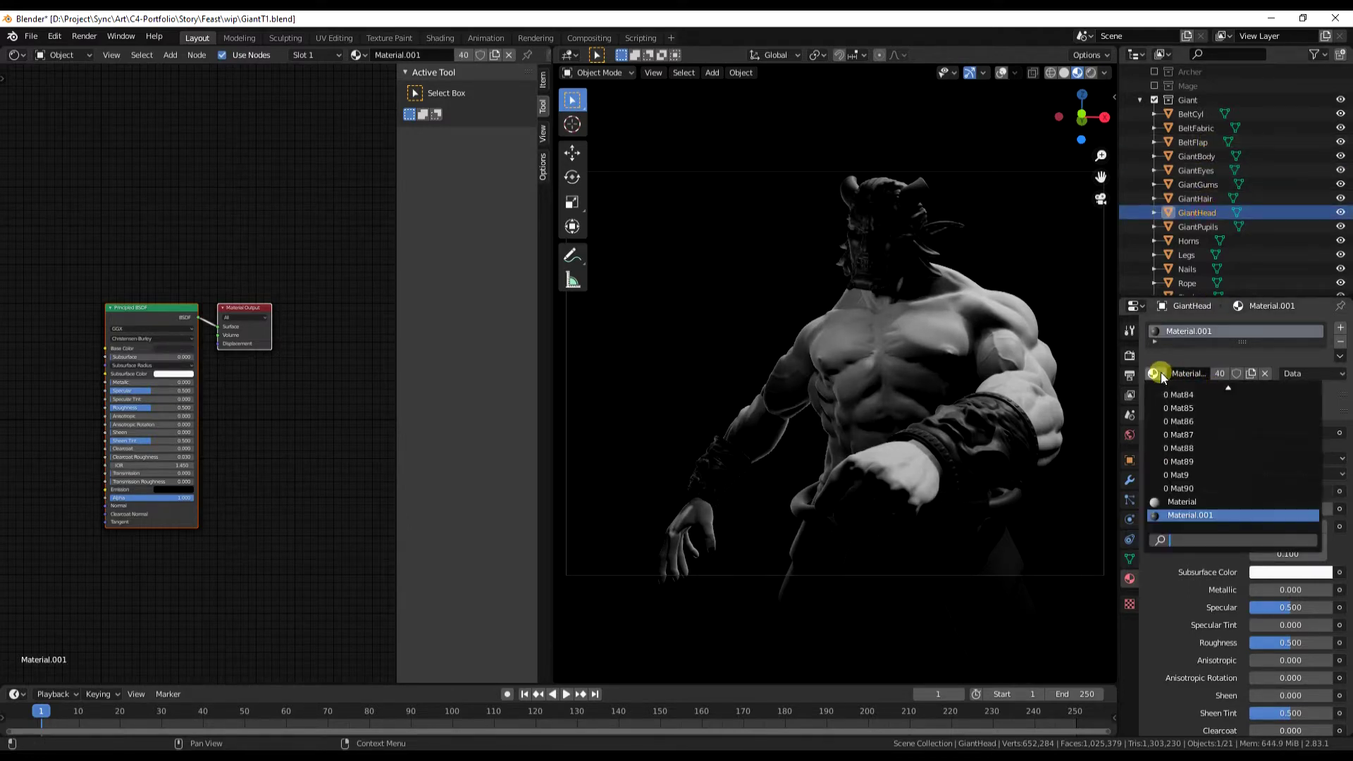
type("Gian")
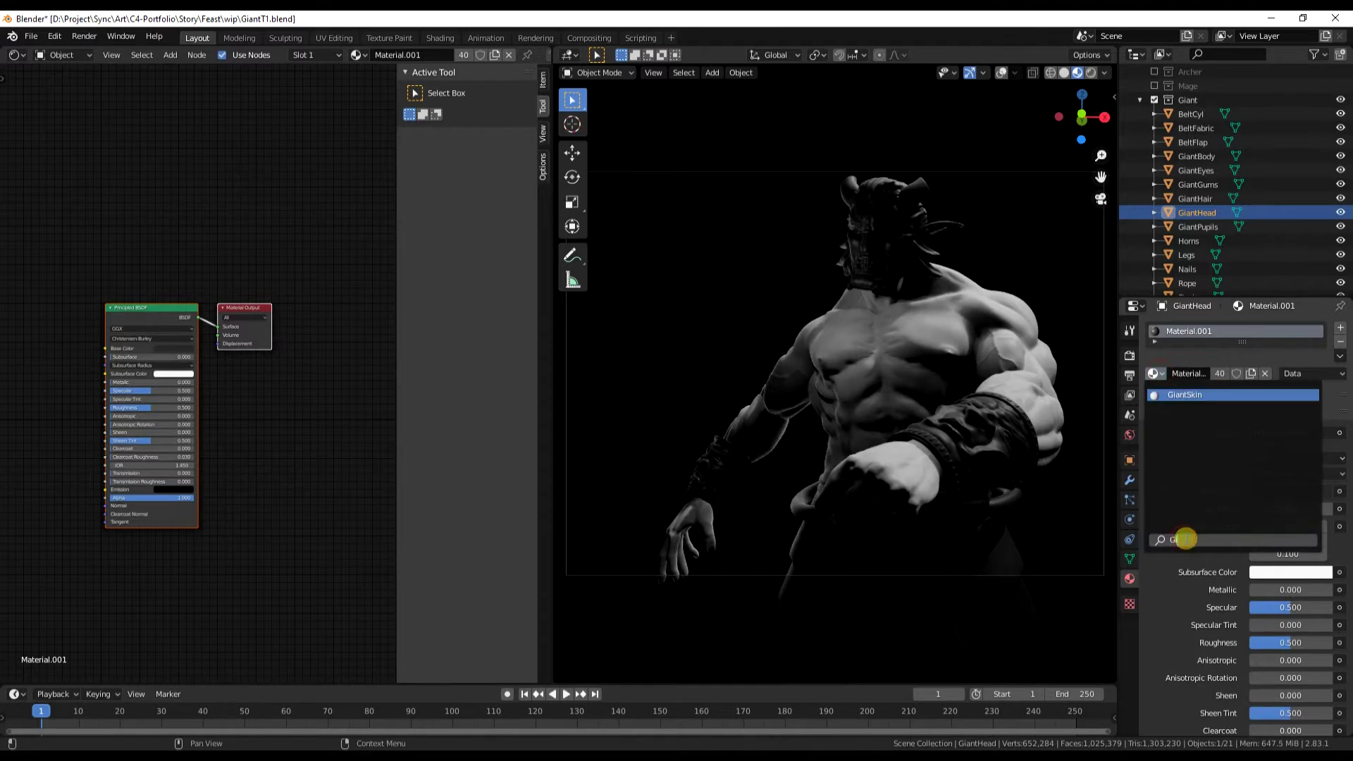
left_click(1188, 396)
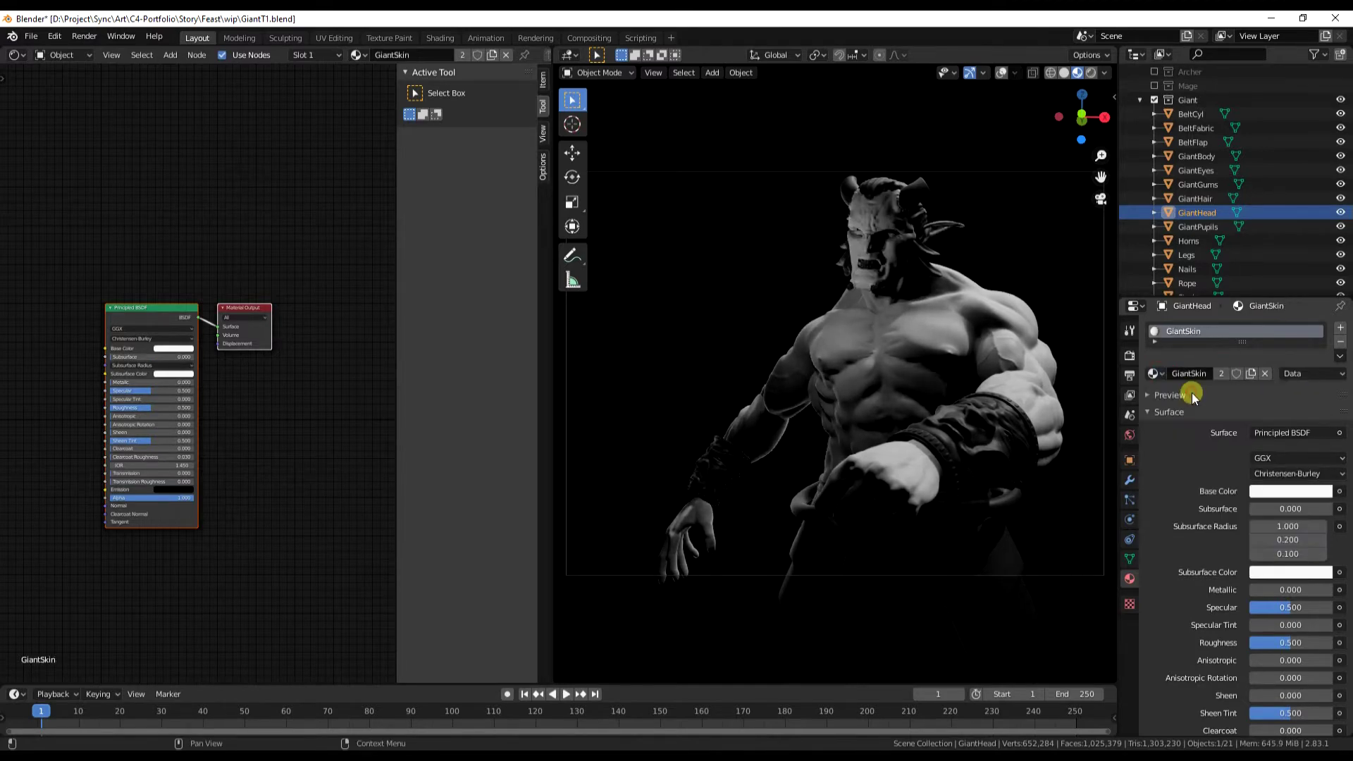
Frame the giant's upper body in the preview and collapse the Shader Editor's sidebar to free space around the GiantSkin nodes.
scroll(916, 287, "up", 3)
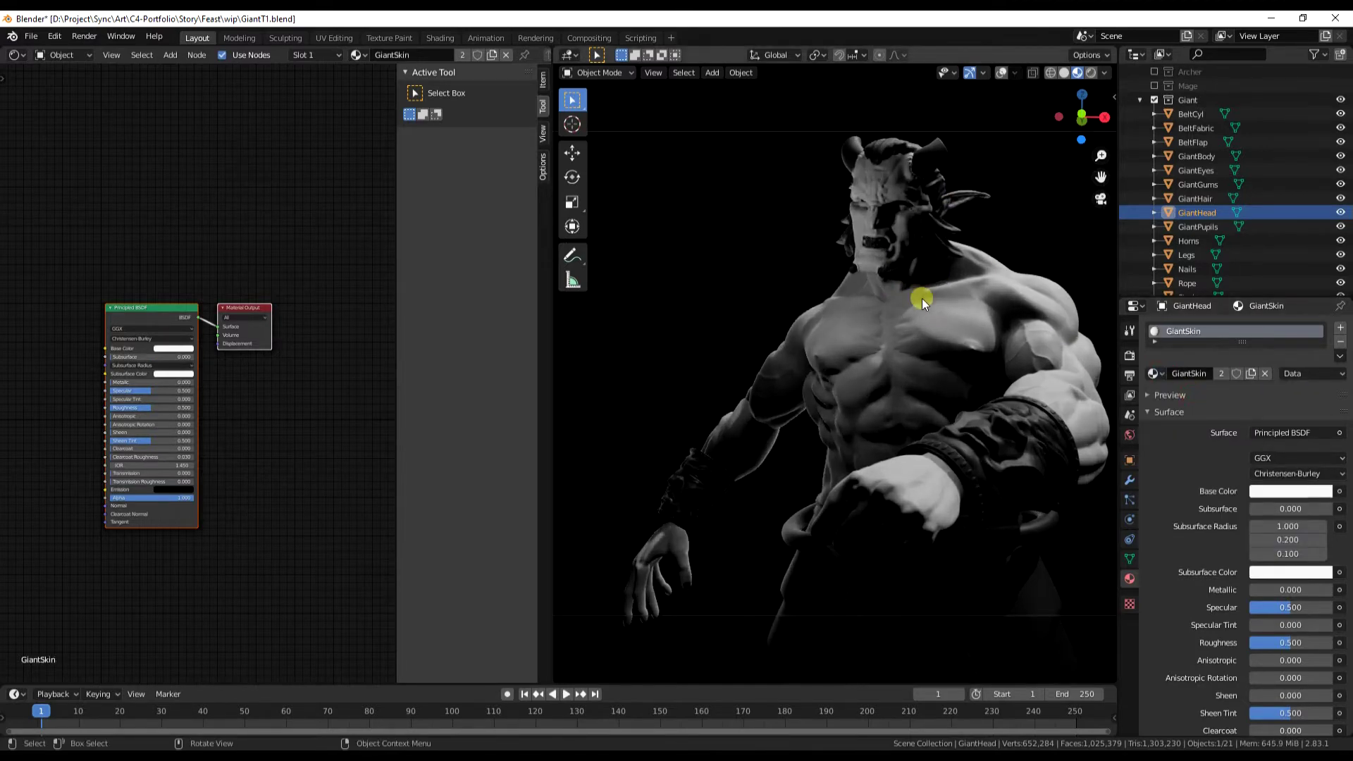
middle_click_drag(942, 315, 879, 327, "shift")
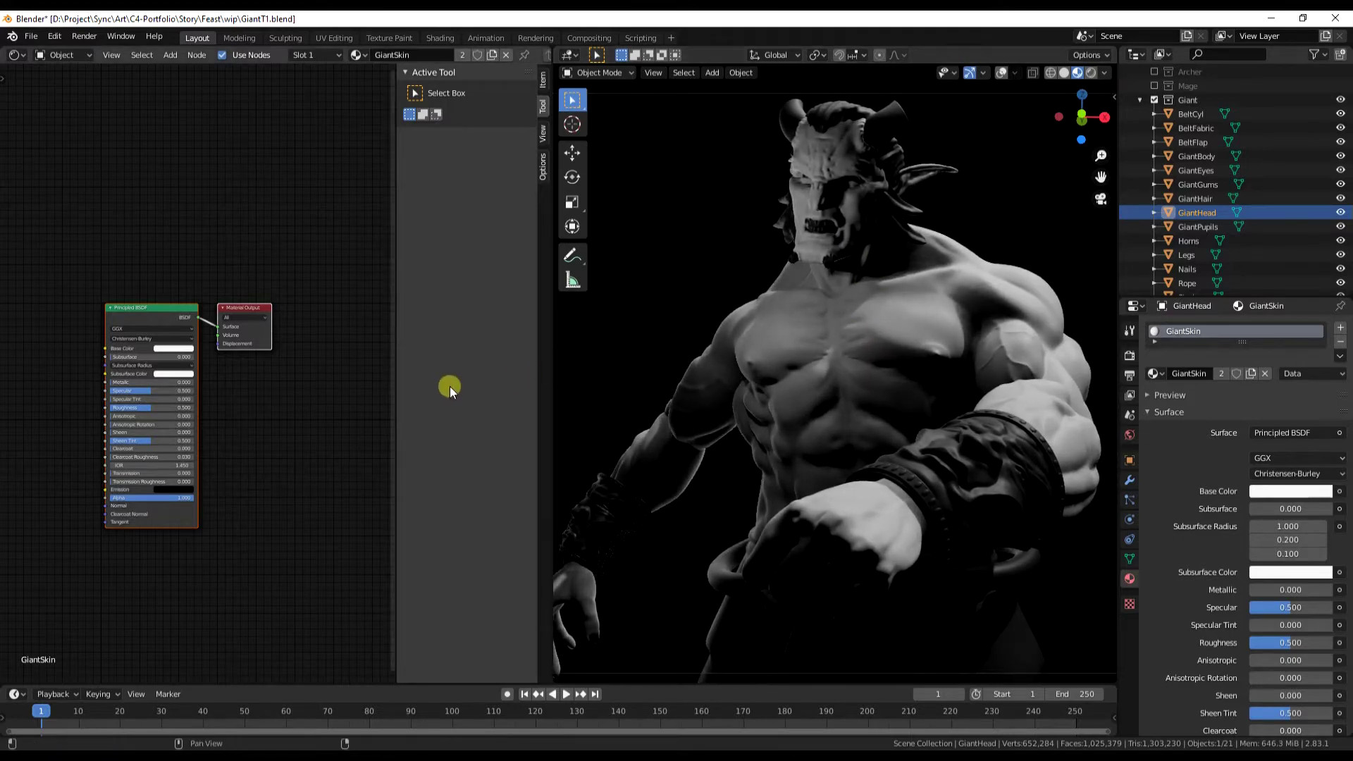
scroll(224, 407, "down", 1)
middle_click_drag(230, 413, 296, 416)
scroll(320, 413, "down", 2)
scroll(265, 410, "down", 1)
scroll(265, 409, "down", 1)
left_click_drag(396, 315, 631, 332)
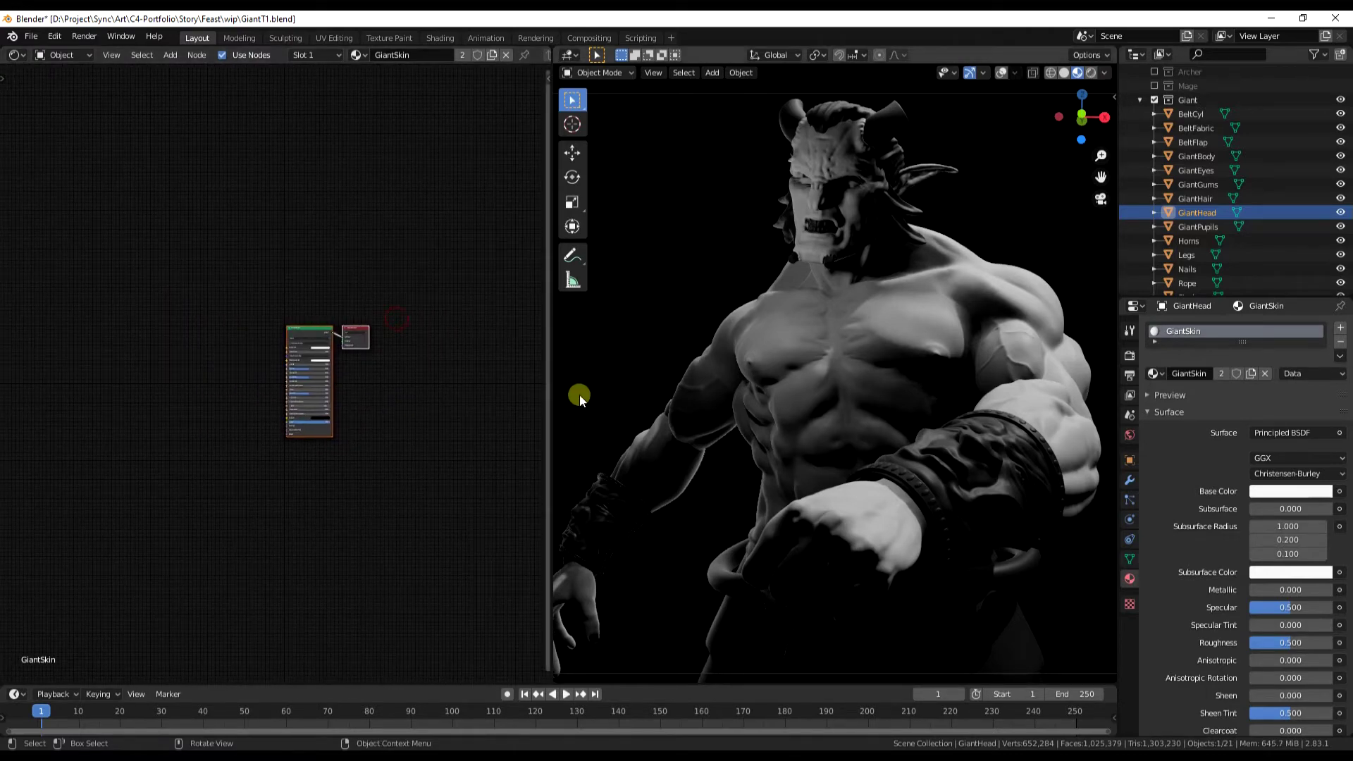
Widen the Shader Editor and spread the Principled BSDF and Material Output nodes apart to free space for new nodes.
left_click_drag(553, 386, 780, 391)
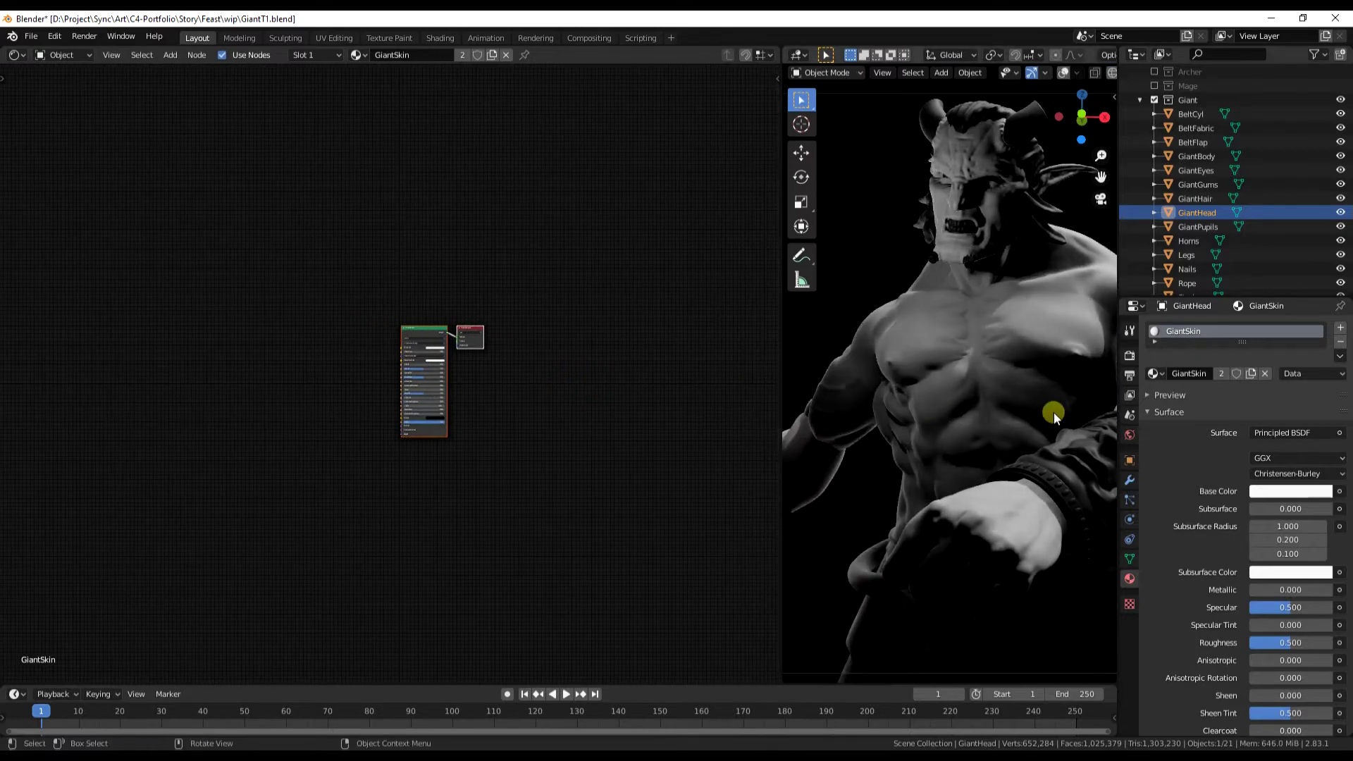
middle_click_drag(1054, 412, 833, 433)
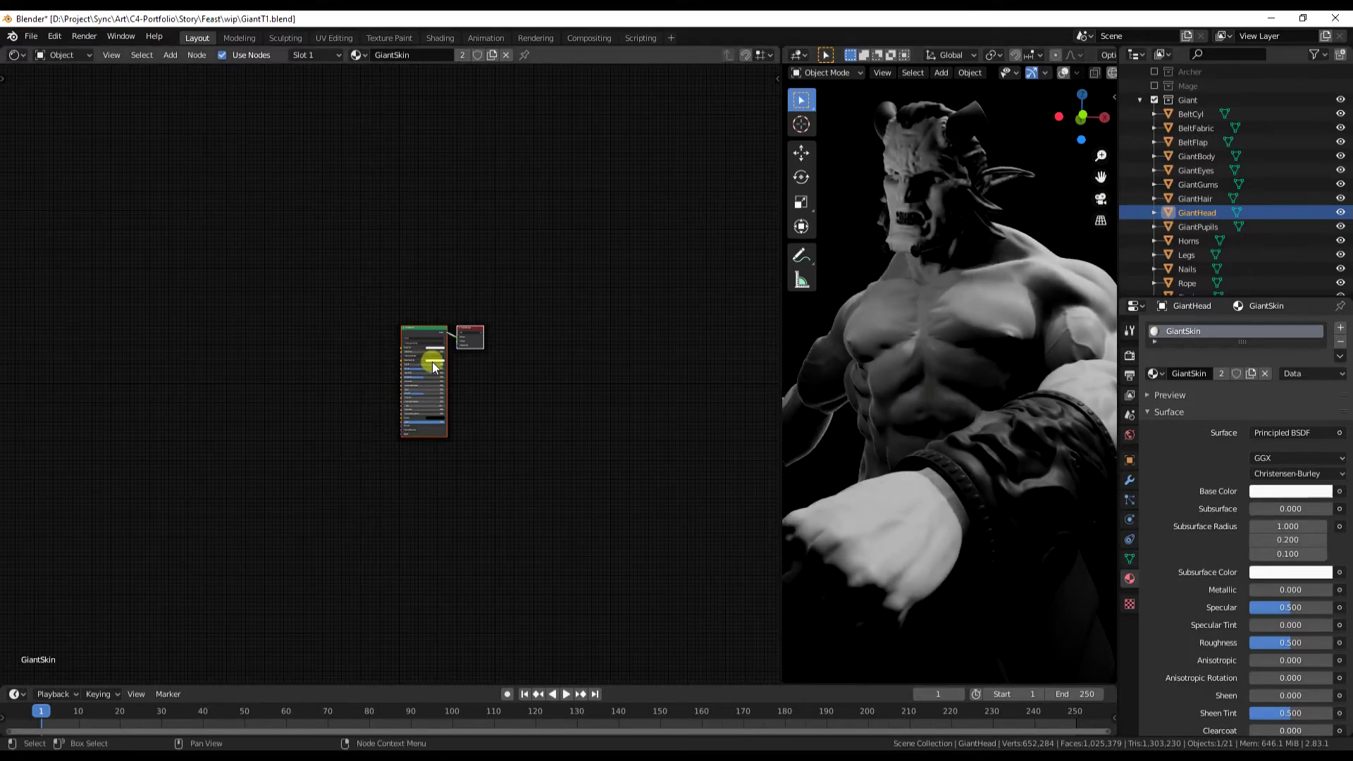
scroll(433, 363, "up", 5)
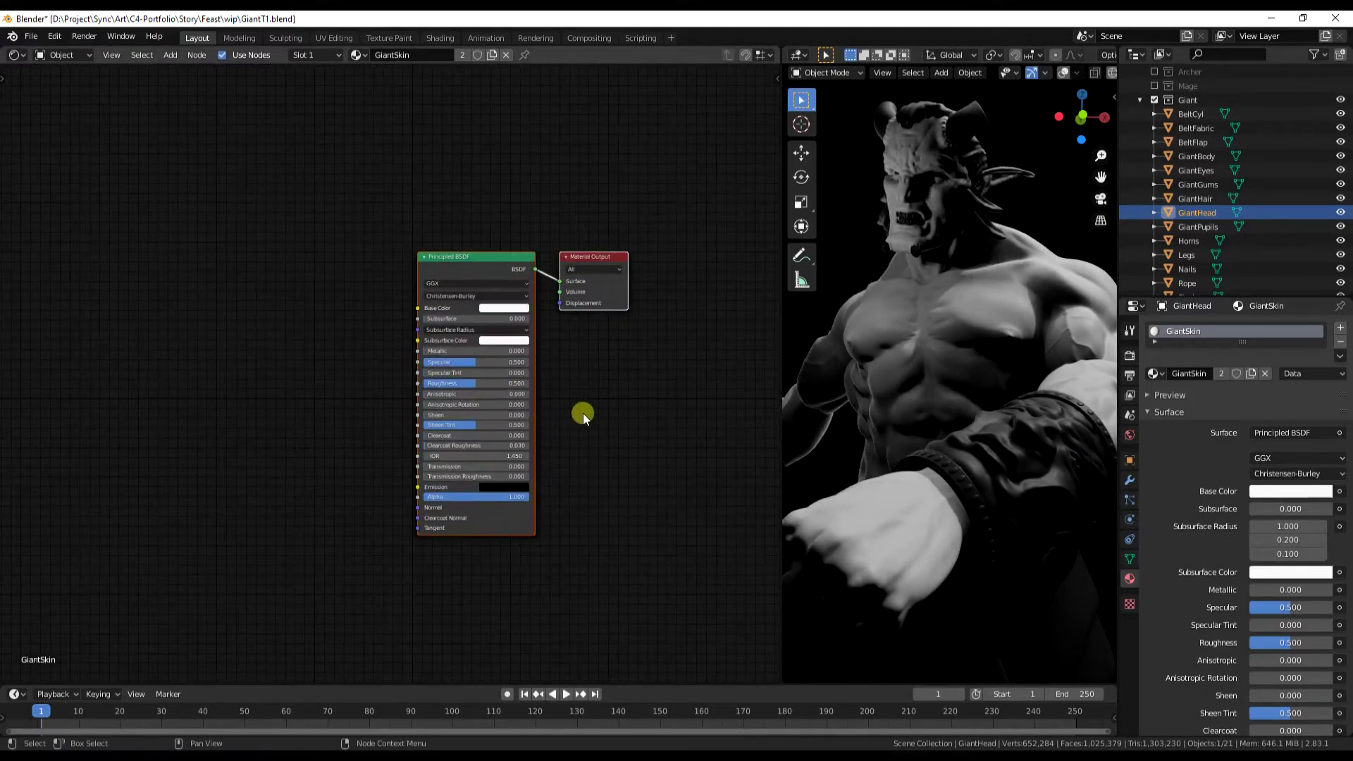
middle_click_drag(599, 338, 541, 342)
left_click_drag(536, 268, 741, 282)
left_click_drag(474, 304, 592, 384)
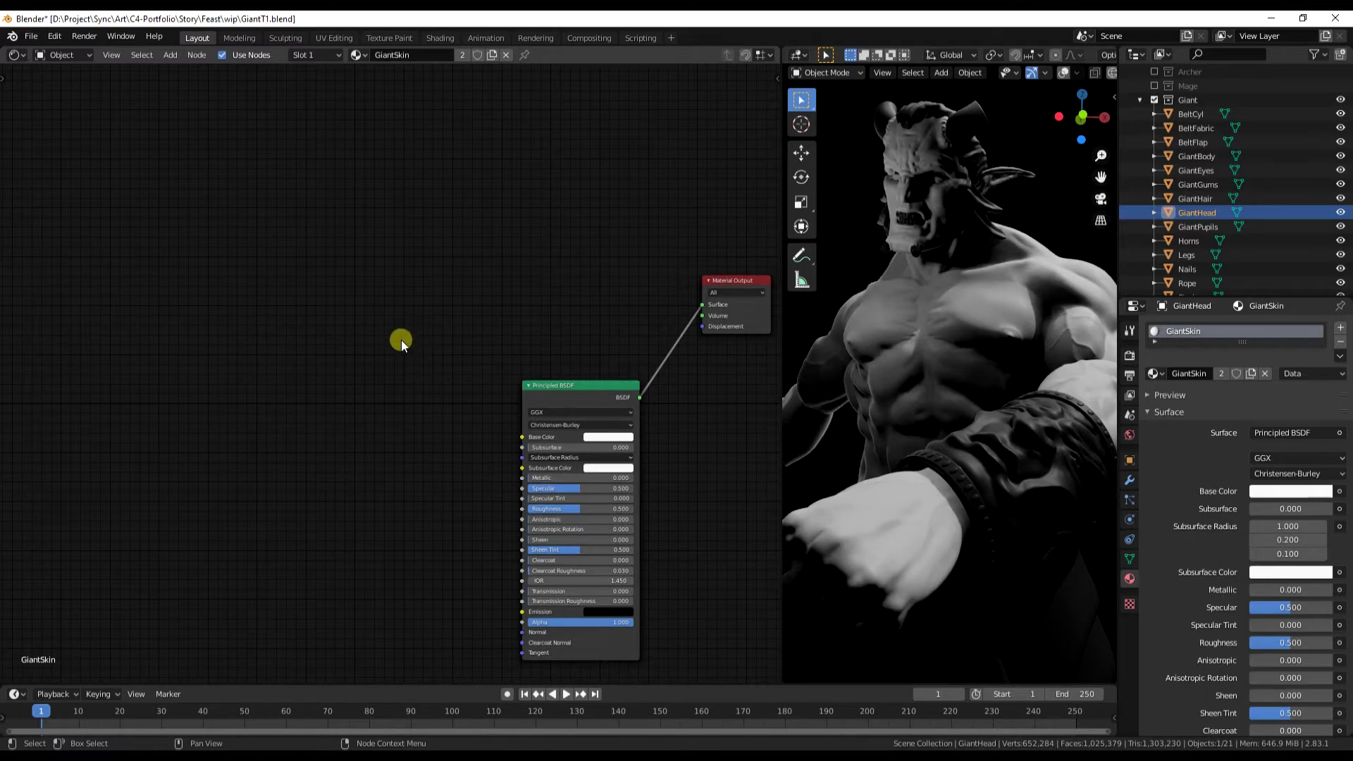
Add a Noise Texture node to the GiantSkin material and connect its Fac output to the Material Output's Surface input.
key("shift+a")
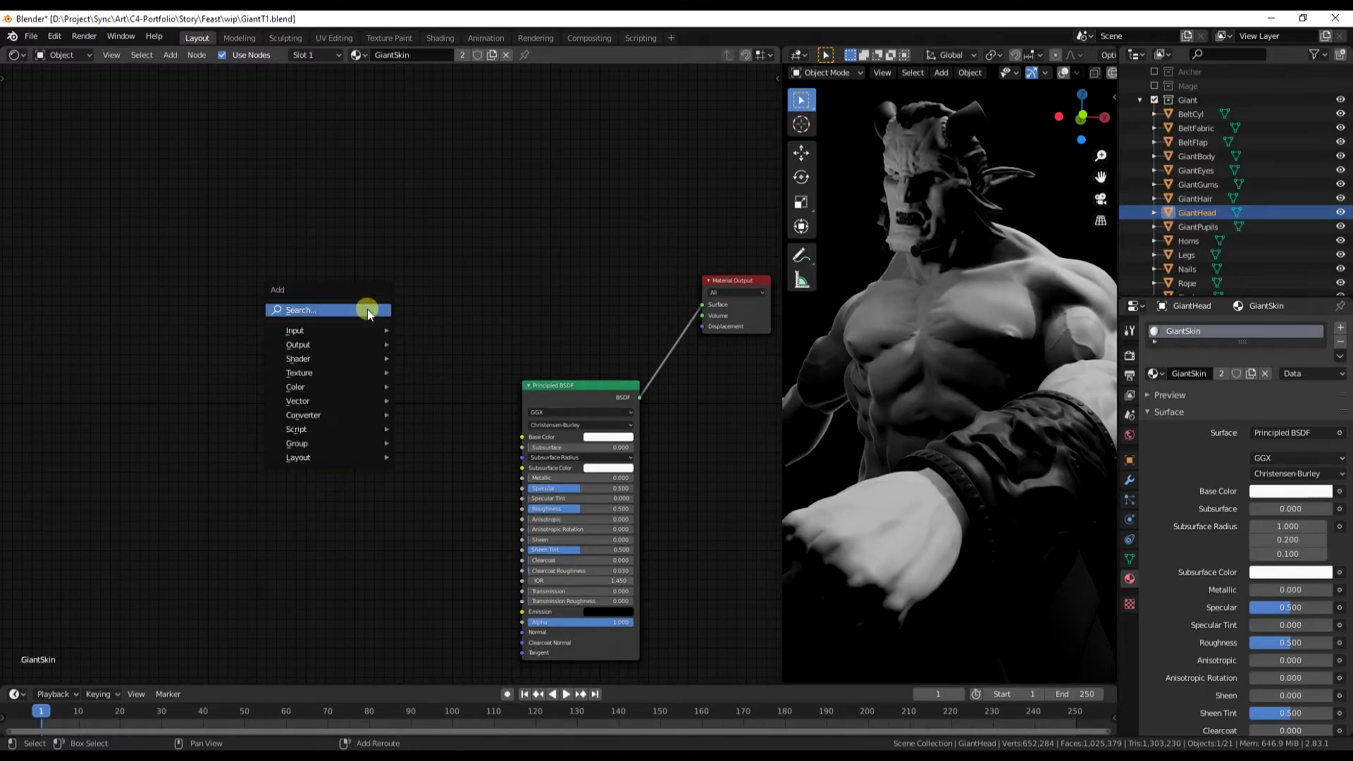
mouse_move(340, 330)
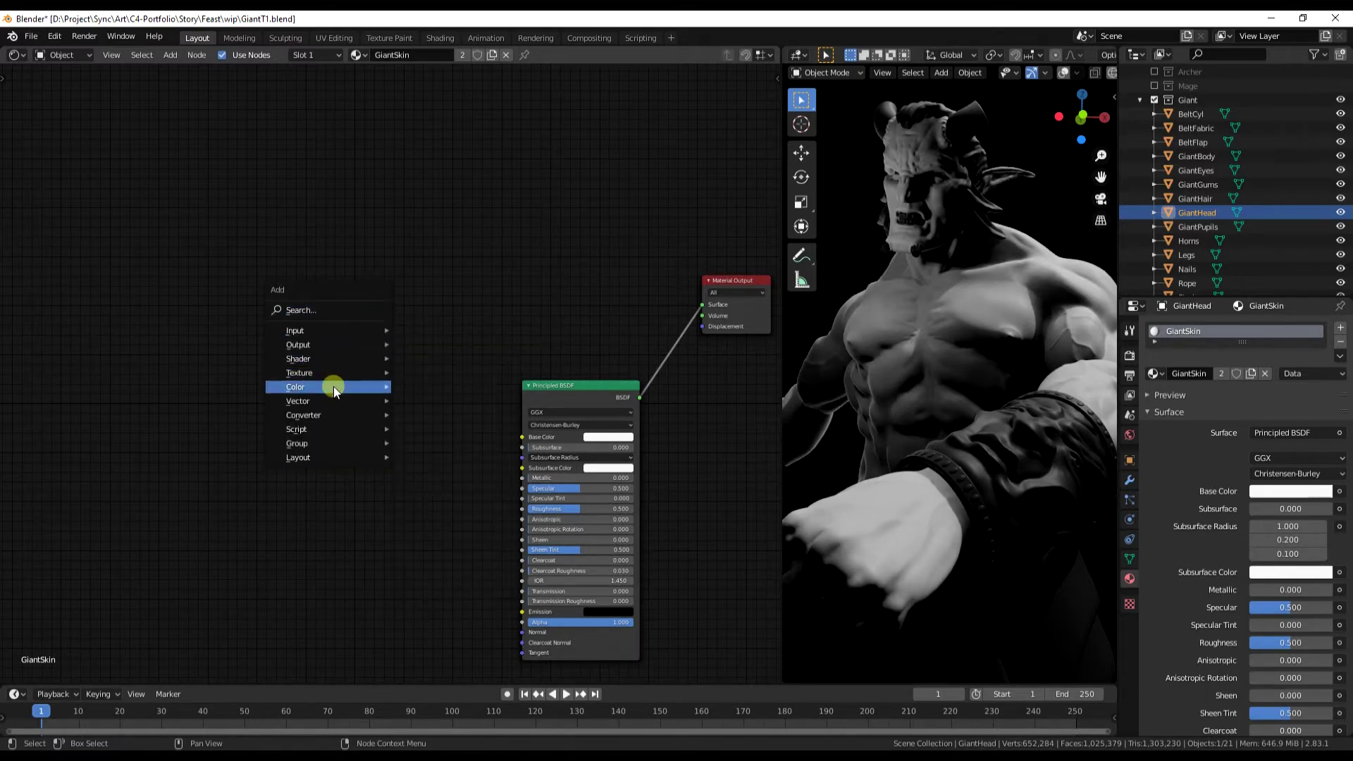
mouse_move(334, 371)
left_click(435, 494)
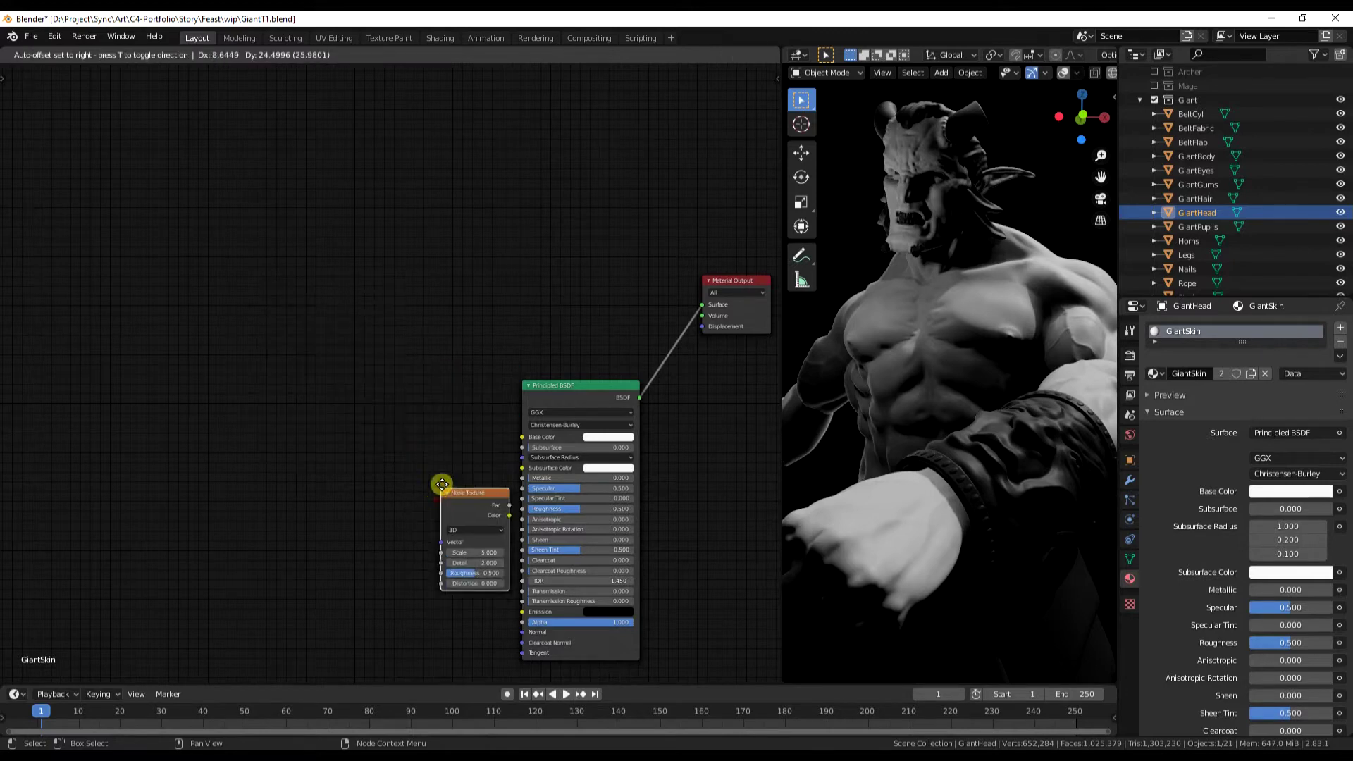
left_click(318, 272)
left_click(315, 270)
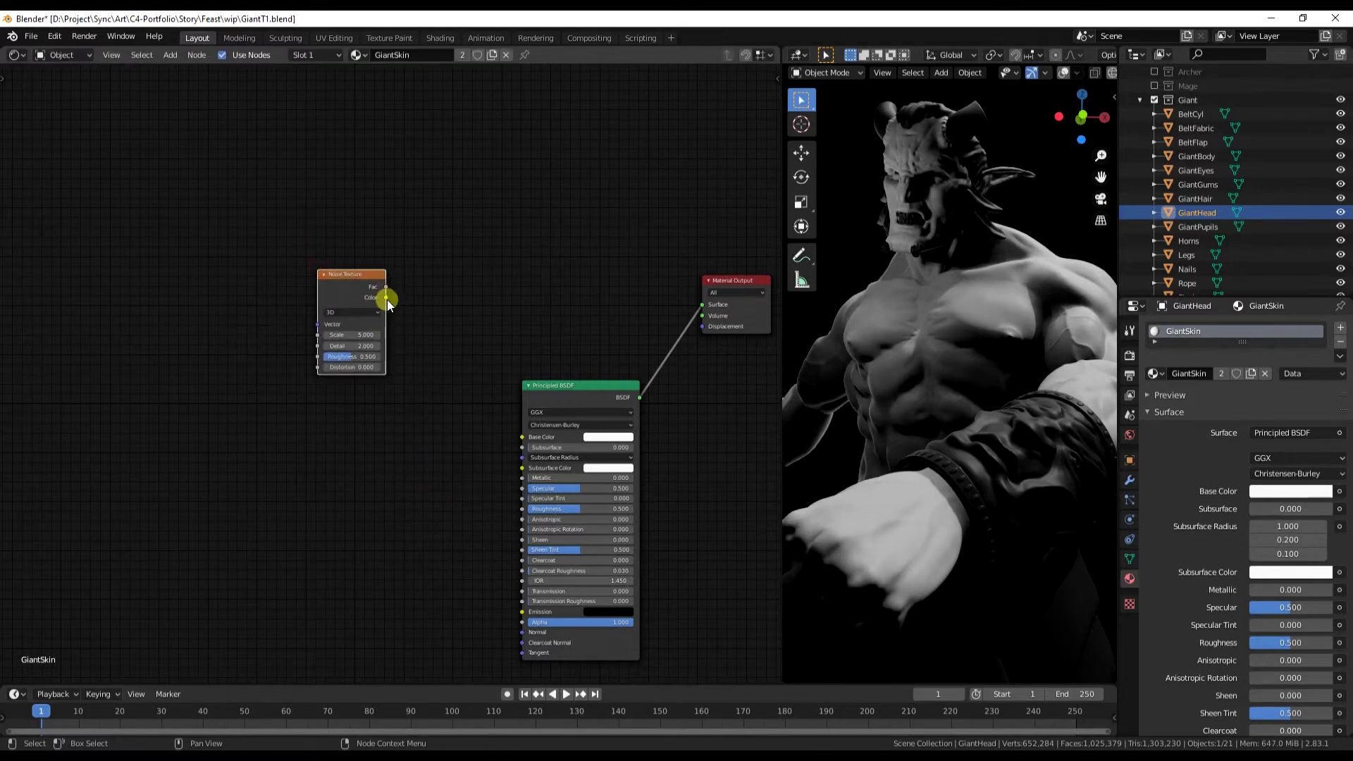
mouse_move(385, 297)
left_mouse_down()
mouse_move(715, 302)
mouse_move(703, 303)
left_mouse_up()
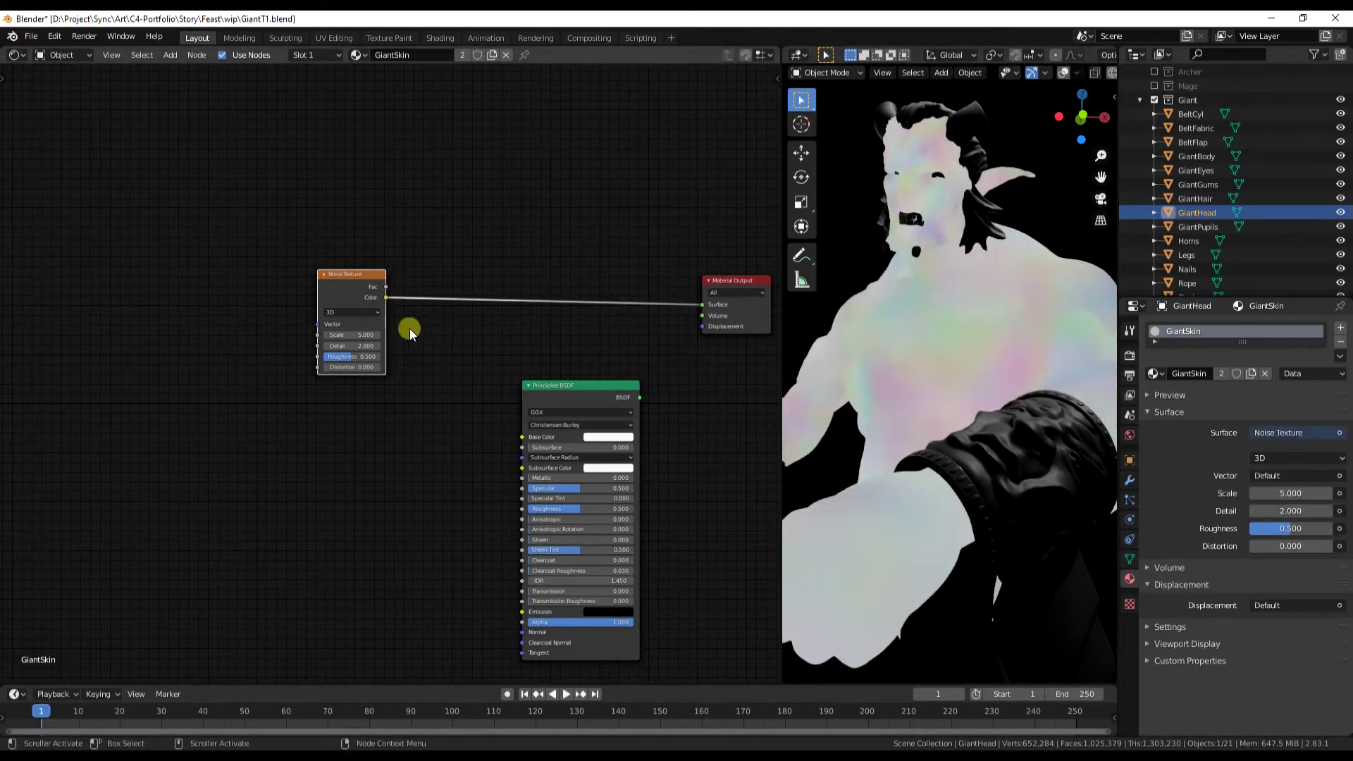
left_click_drag(386, 287, 703, 304)
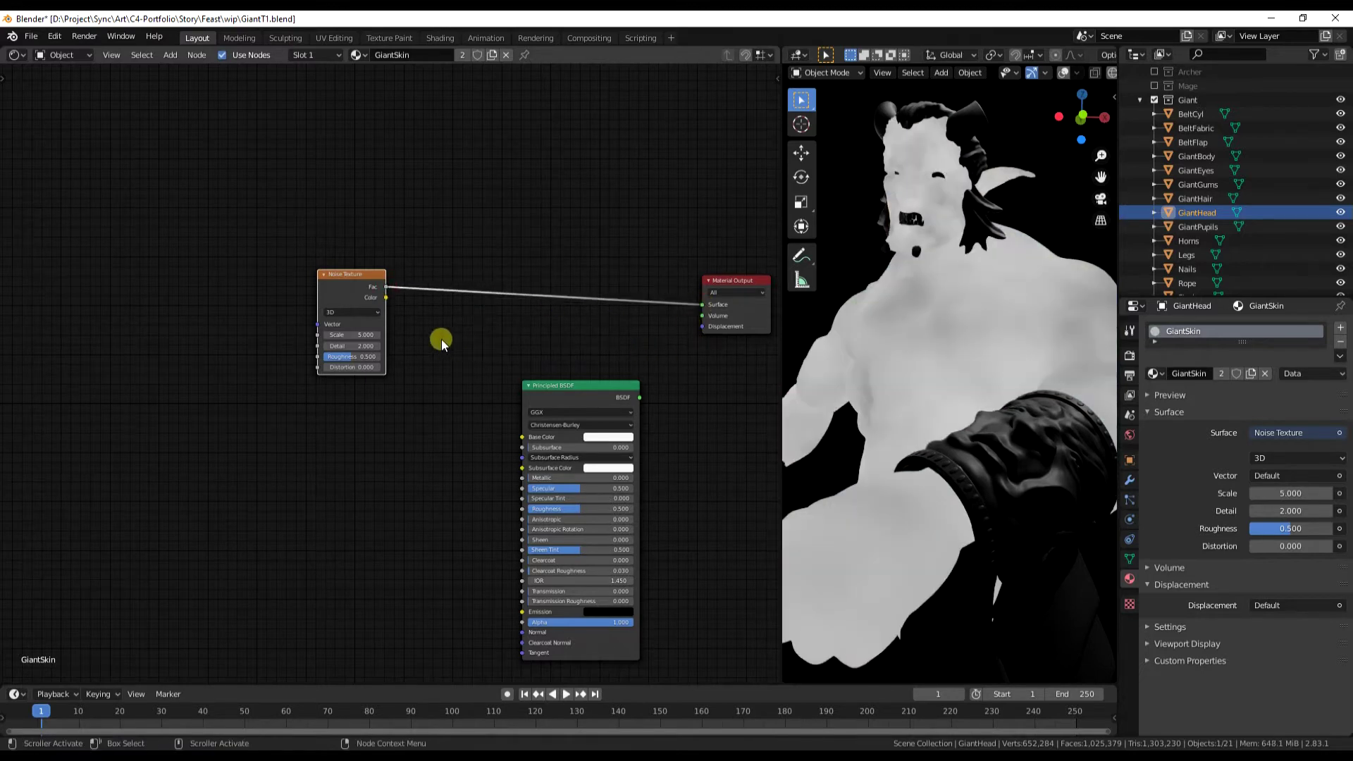
Add a Geometry node, link its Position to the Noise Texture's Vector input, and set the noise Scale to 0.9.
key("shift+a")
mouse_move(177, 289)
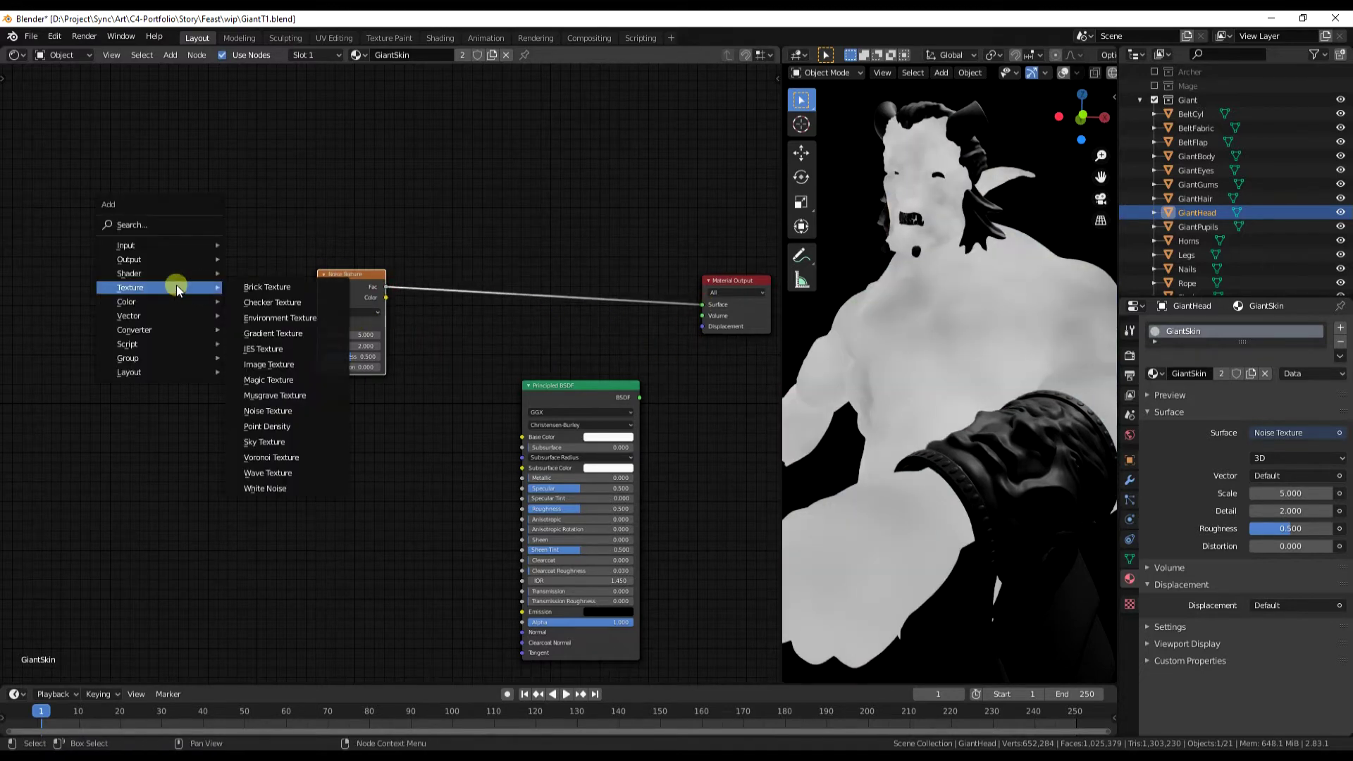
mouse_move(161, 251)
left_click(261, 322)
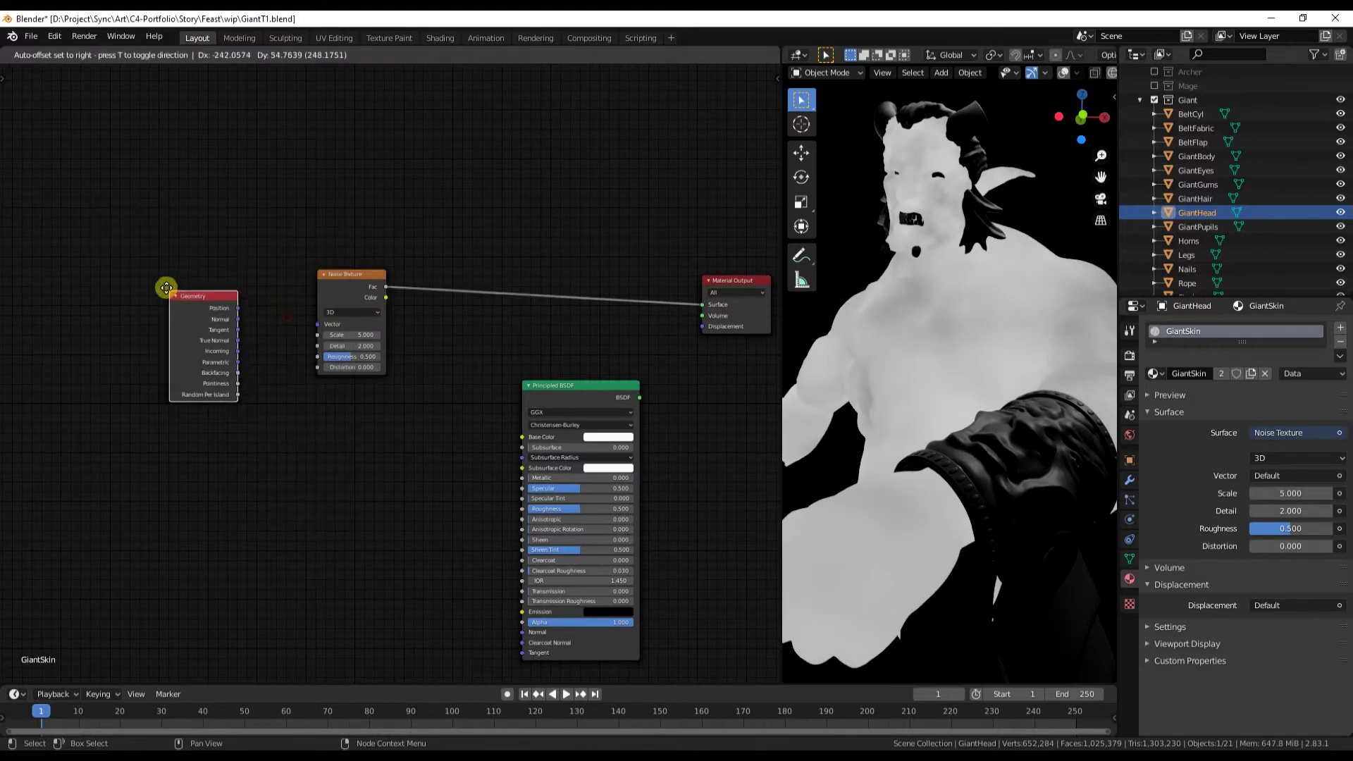
left_click(168, 283)
mouse_move(195, 290)
left_mouse_down()
mouse_move(281, 341)
mouse_move(317, 324)
left_mouse_up()
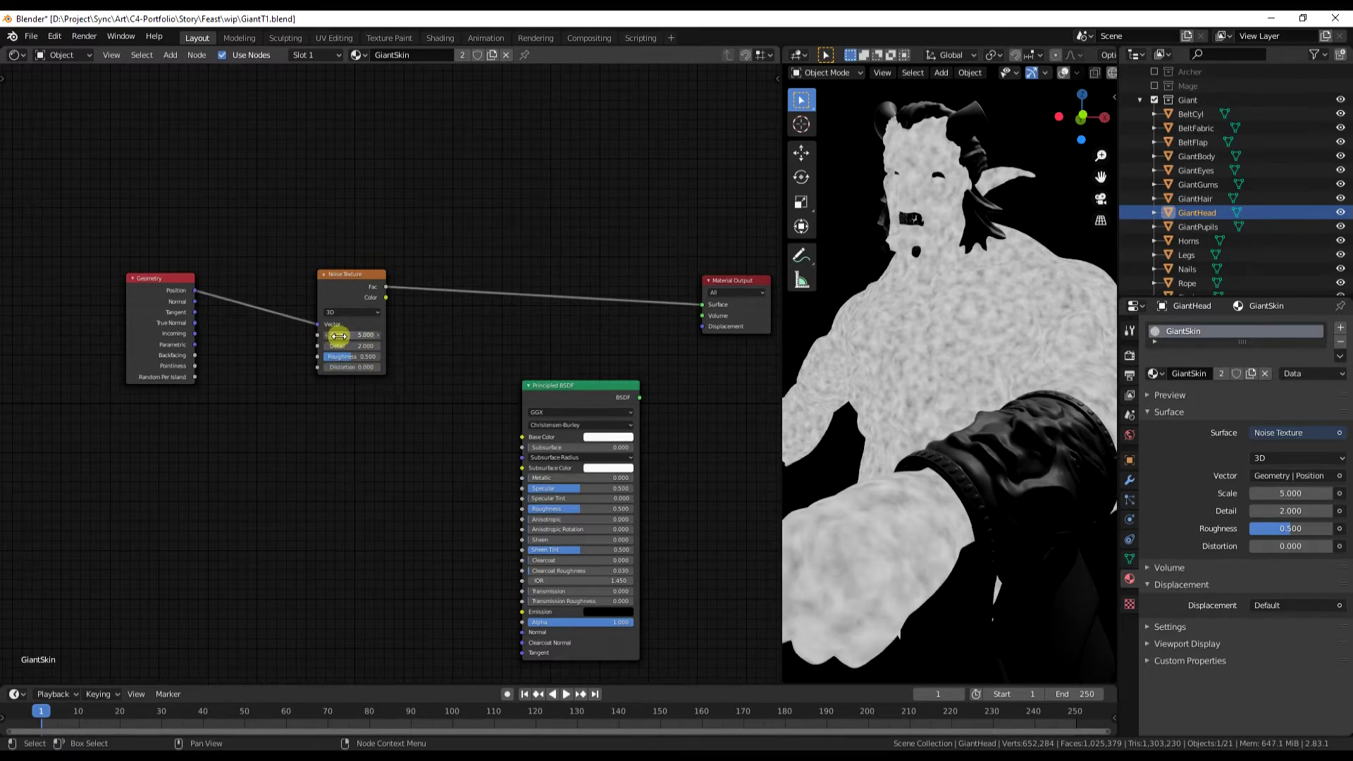
left_click_drag(339, 336, 312, 342)
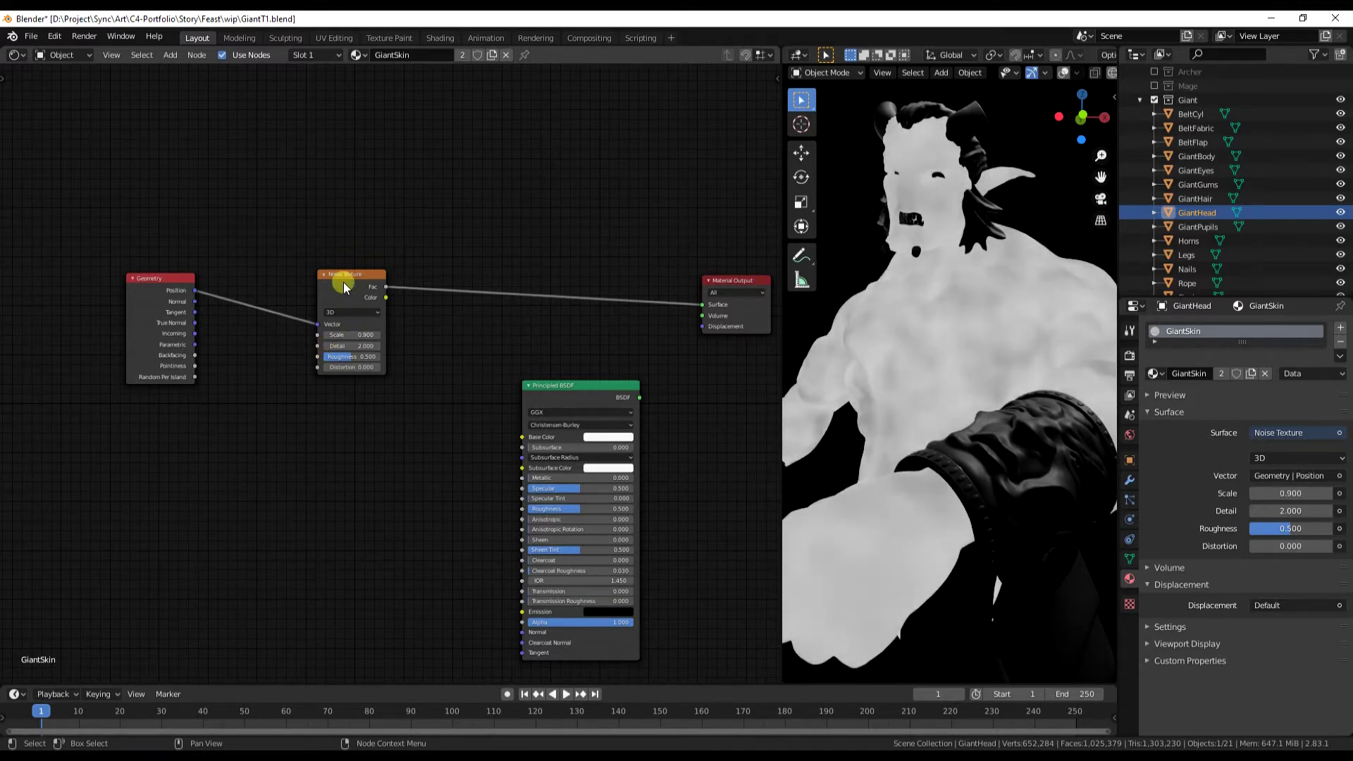
Insert a Bright/Contrast node between the Noise Texture and Material Output, with Bright at -0.1 and Contrast at 10.7.
left_click_drag(344, 286, 281, 278)
key("shift+a")
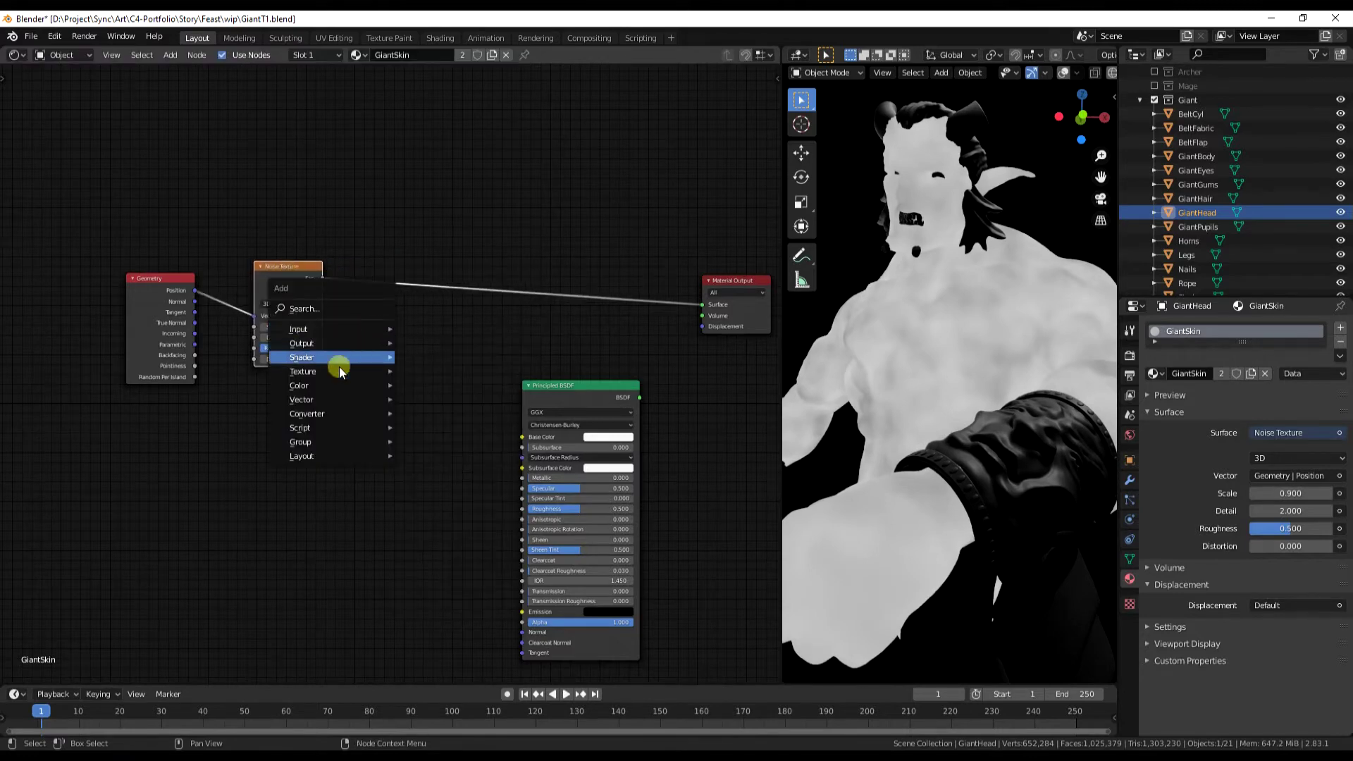
mouse_move(334, 401)
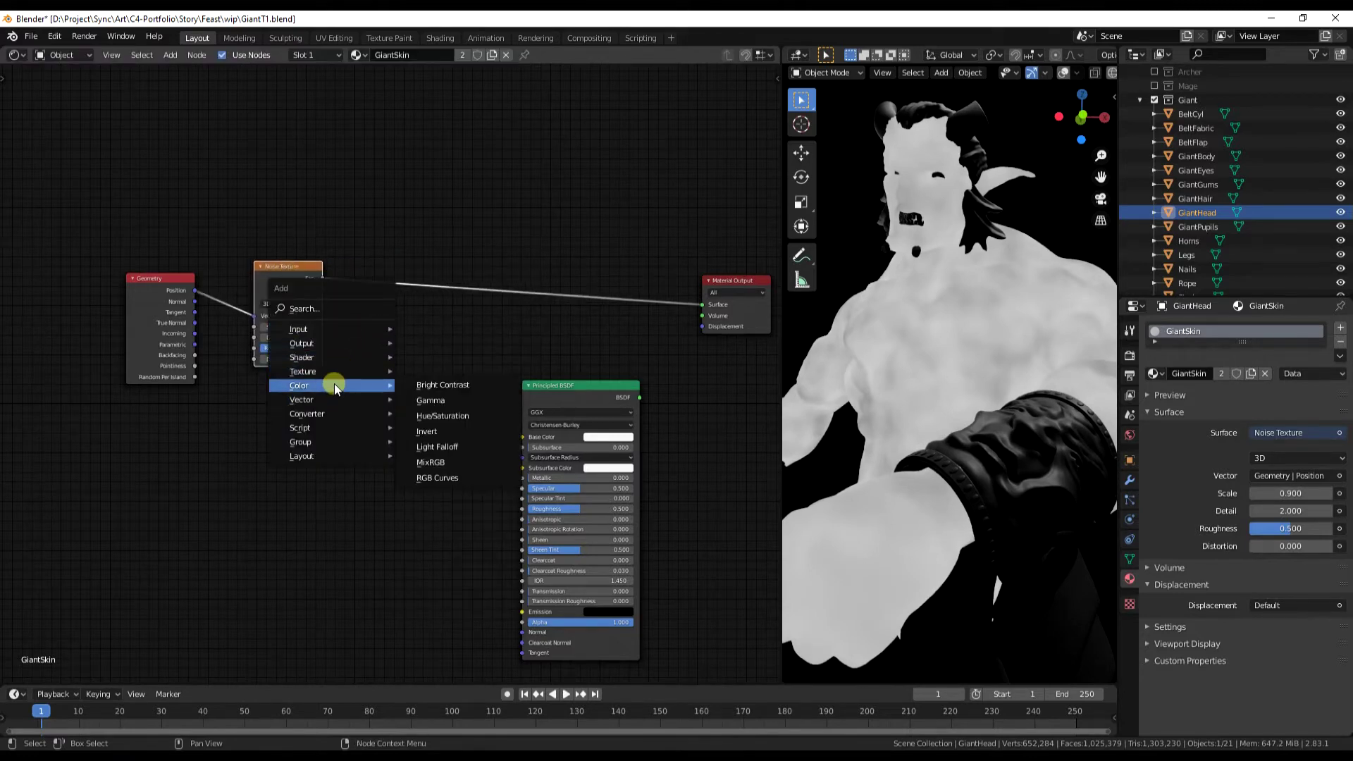
left_click(437, 386)
left_click(386, 262)
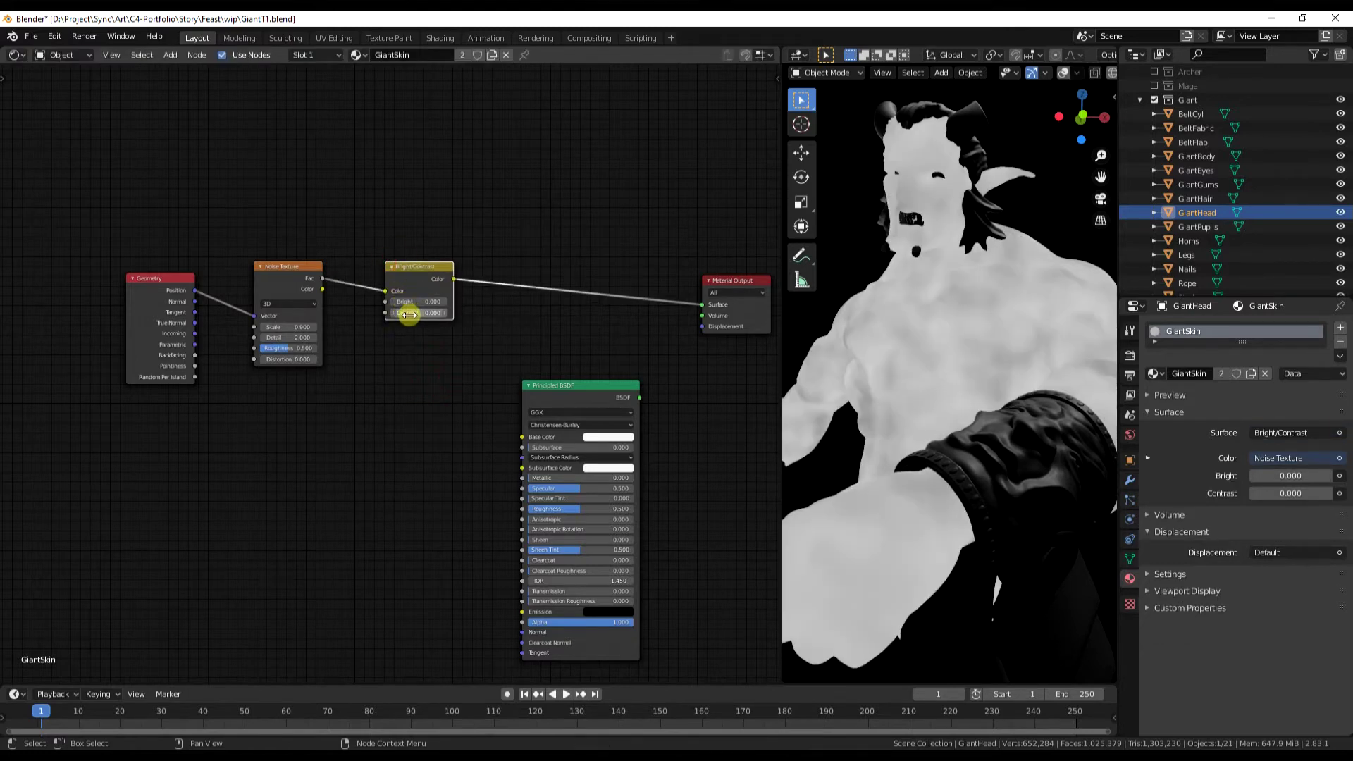
left_click_drag(409, 314, 486, 317)
left_click_drag(403, 302, 410, 302)
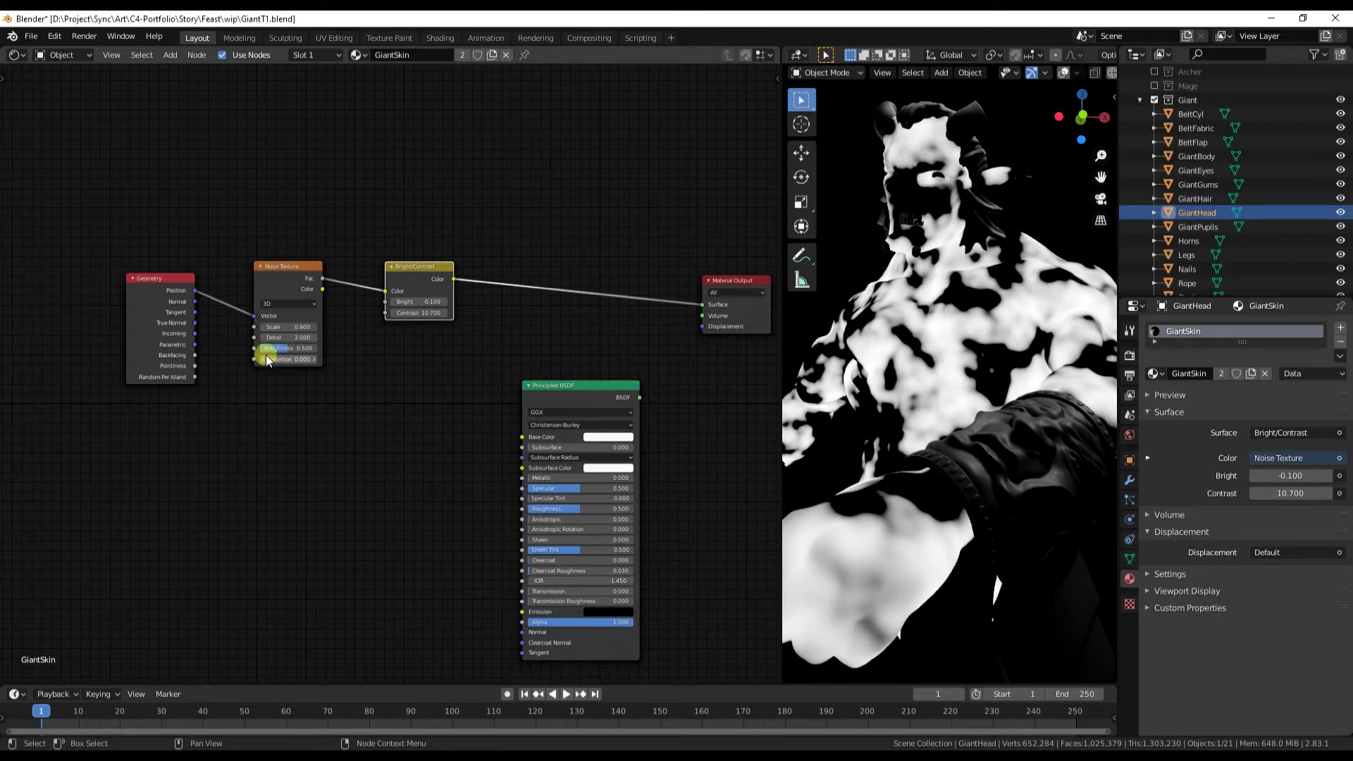
Set the Noise Texture's Detail to 8 and its Scale to 0.5 for larger, more detailed patches.
mouse_move(280, 338)
left_mouse_down()
mouse_move(324, 339)
mouse_move(266, 340)
left_mouse_up()
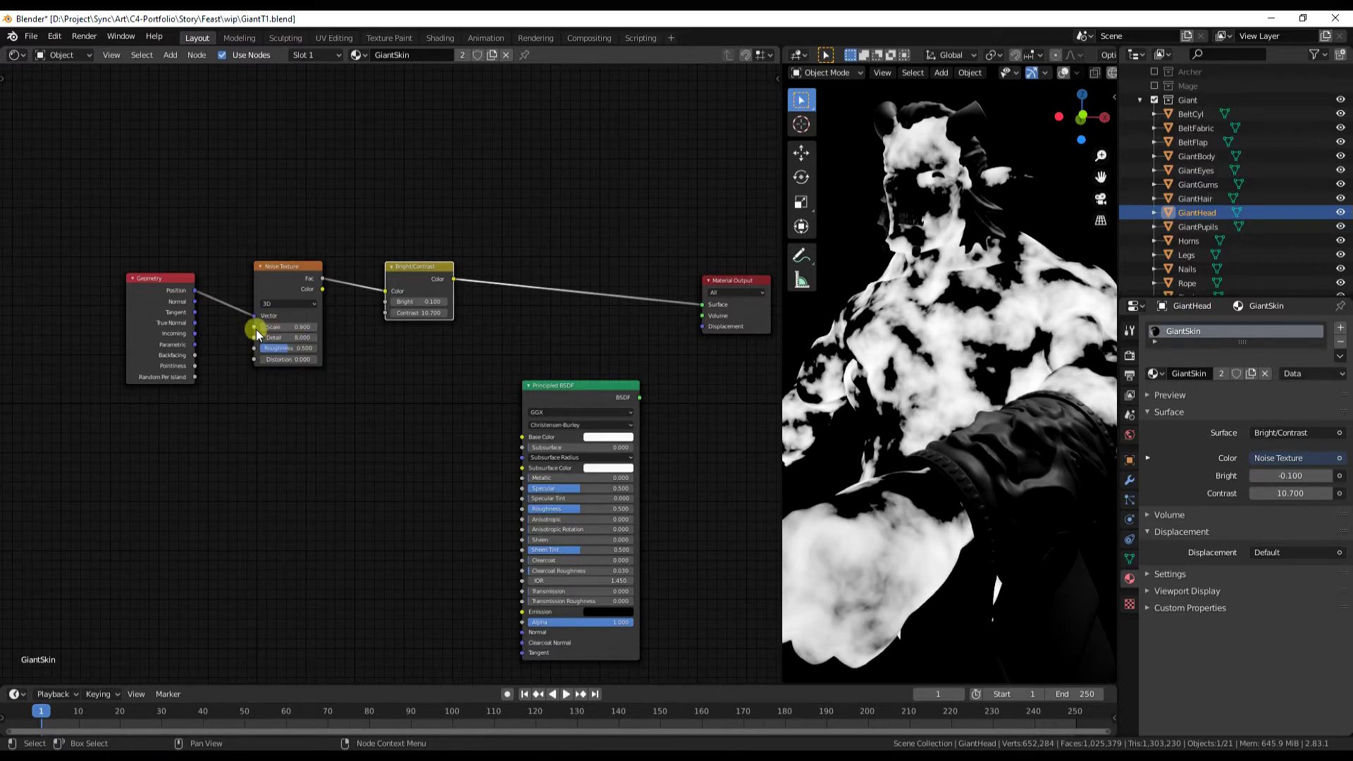
left_click(264, 328)
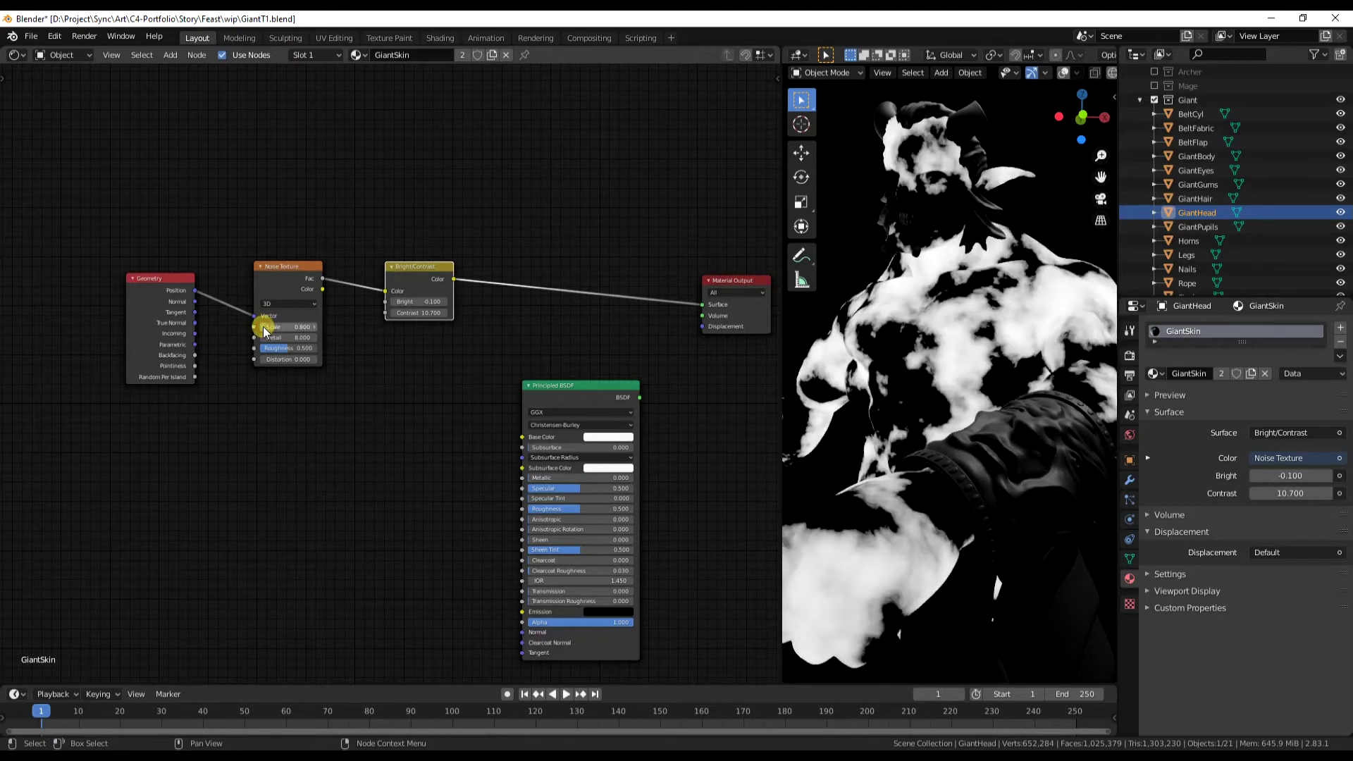
left_click(264, 327)
left_click(264, 327)
left_click(264, 328)
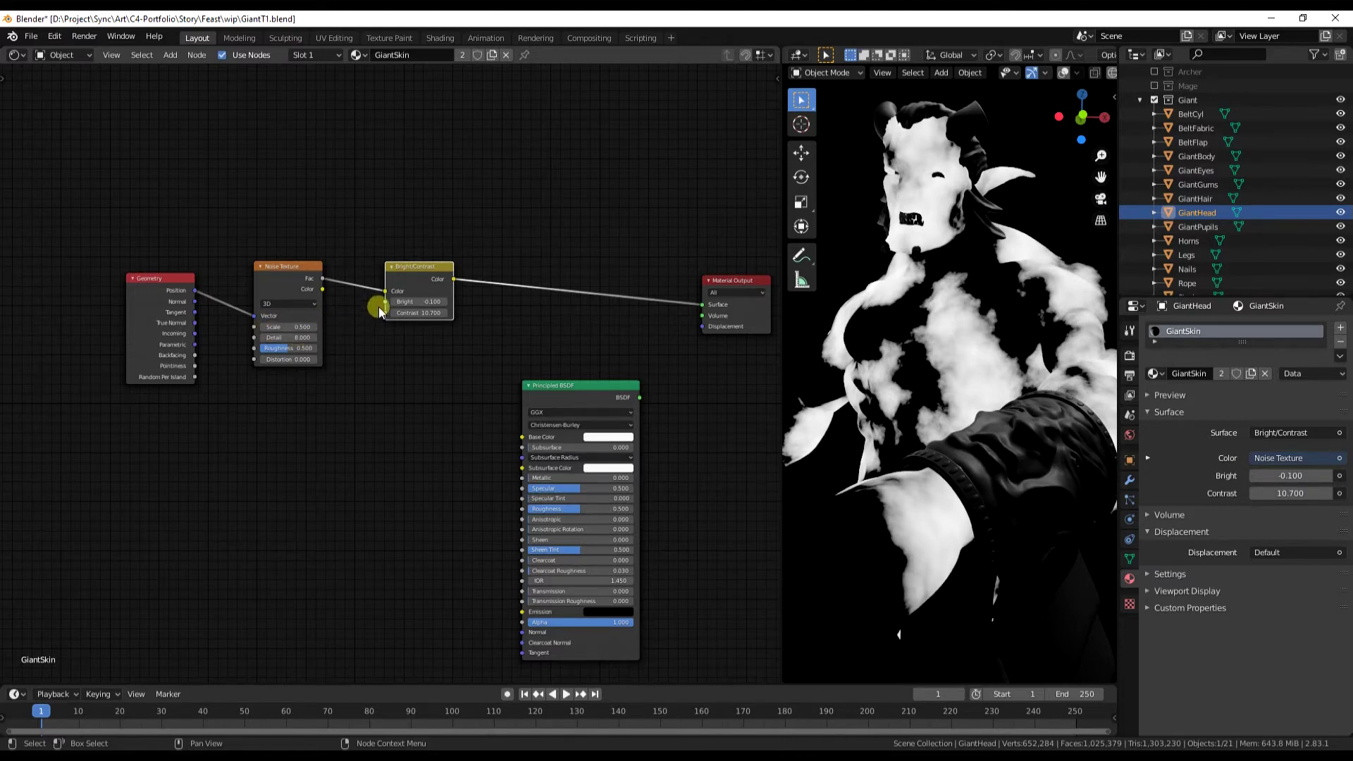
Place the Noise Texture and Bright/Contrast nodes side by side, with the Geometry node below and to their left.
left_click_drag(426, 266, 383, 271)
left_click_drag(191, 279, 153, 213)
left_click_drag(281, 266, 198, 214)
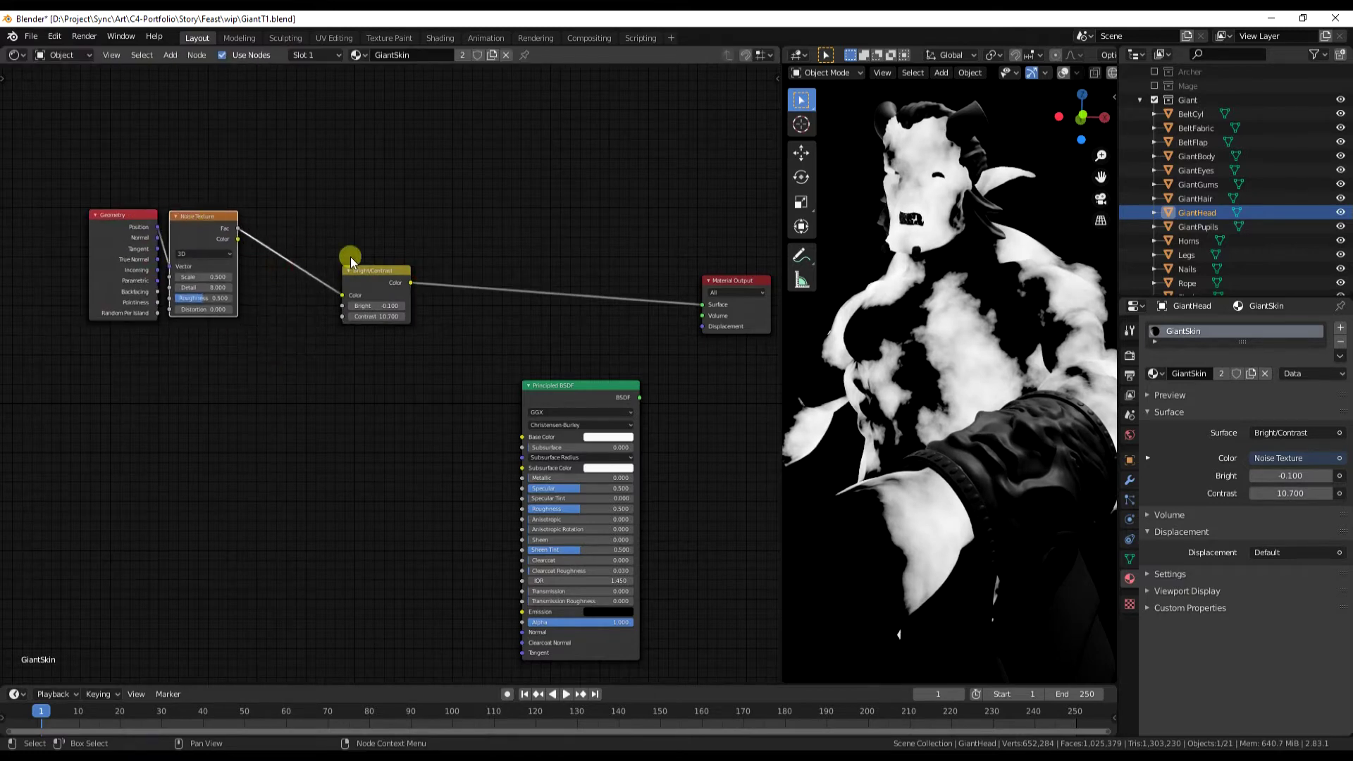
left_click_drag(365, 270, 275, 234)
left_click_drag(127, 216, 75, 356)
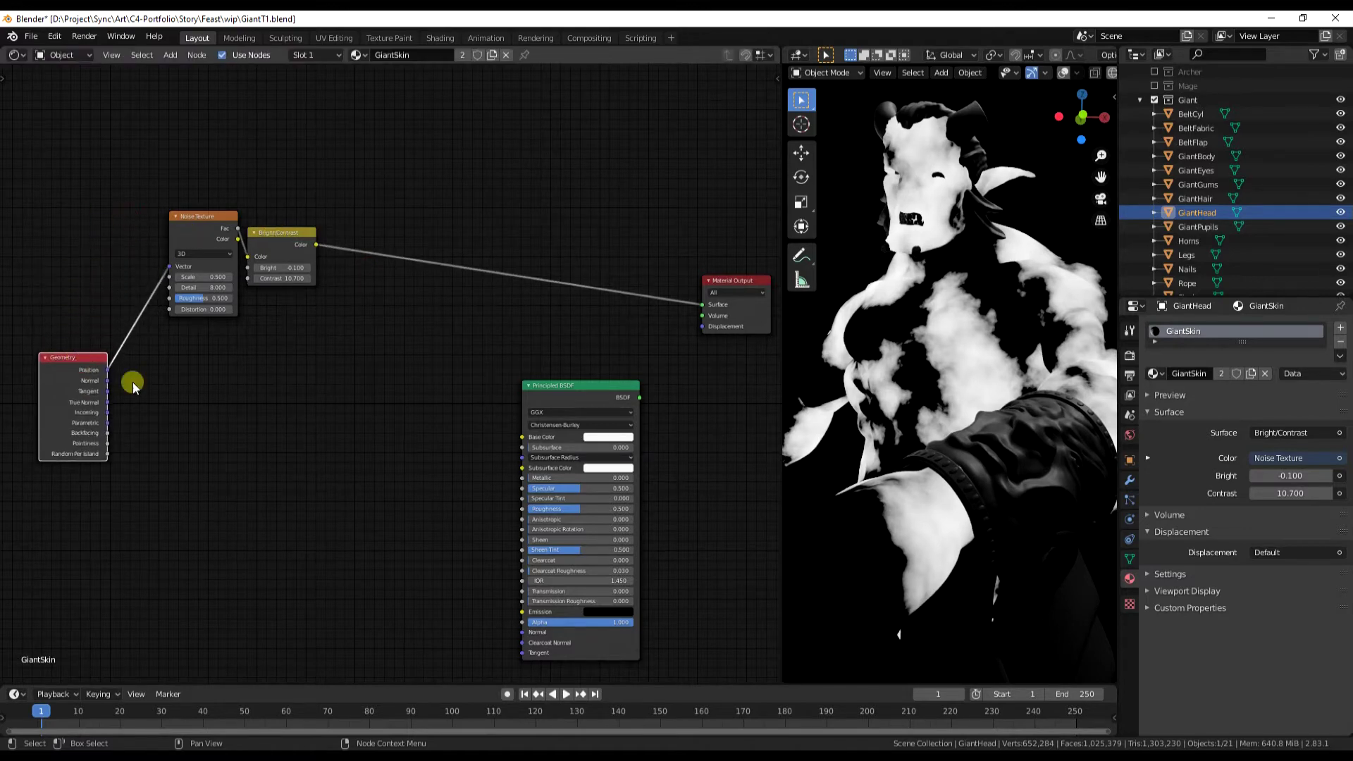
left_click(260, 404)
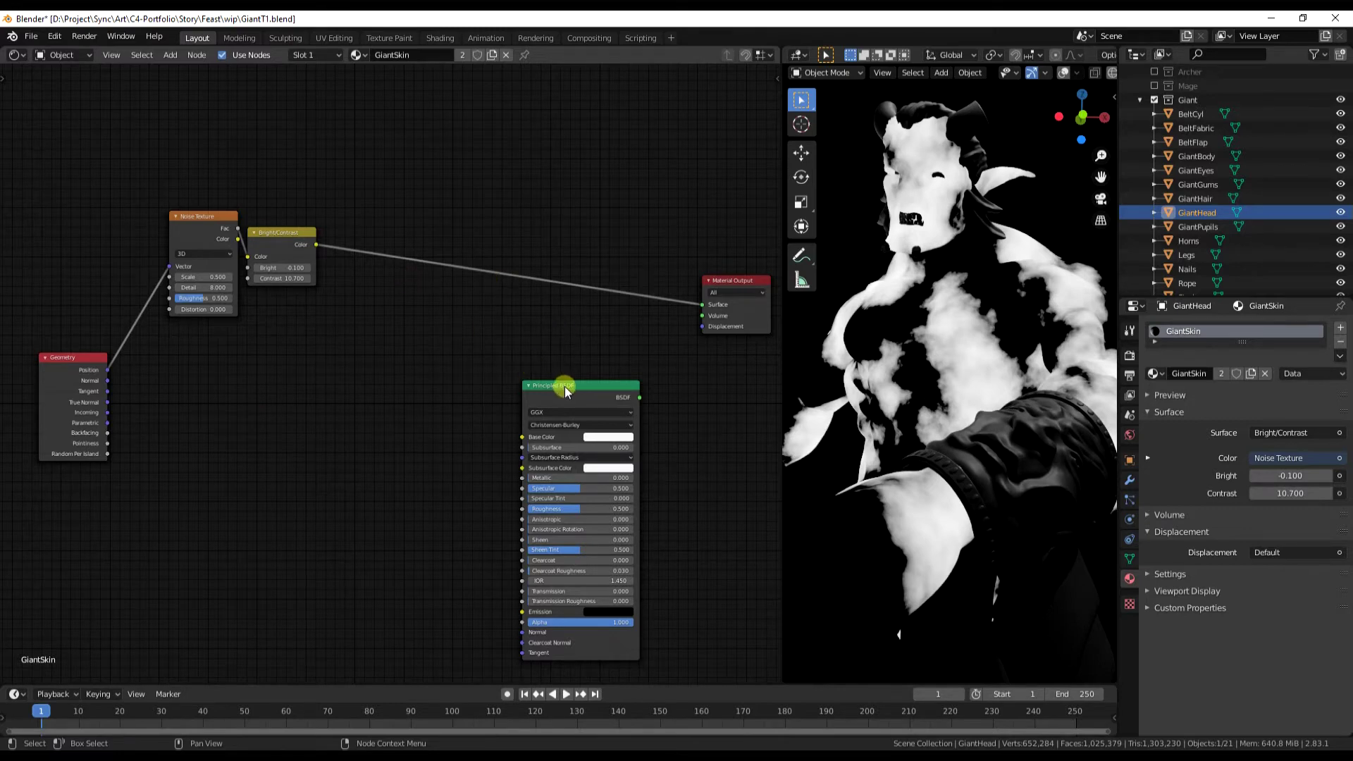
Duplicate the Principled BSDF, link the upper one to the Material Output without a Base Color input, and shift both away from the output.
left_click_drag(565, 391, 568, 386)
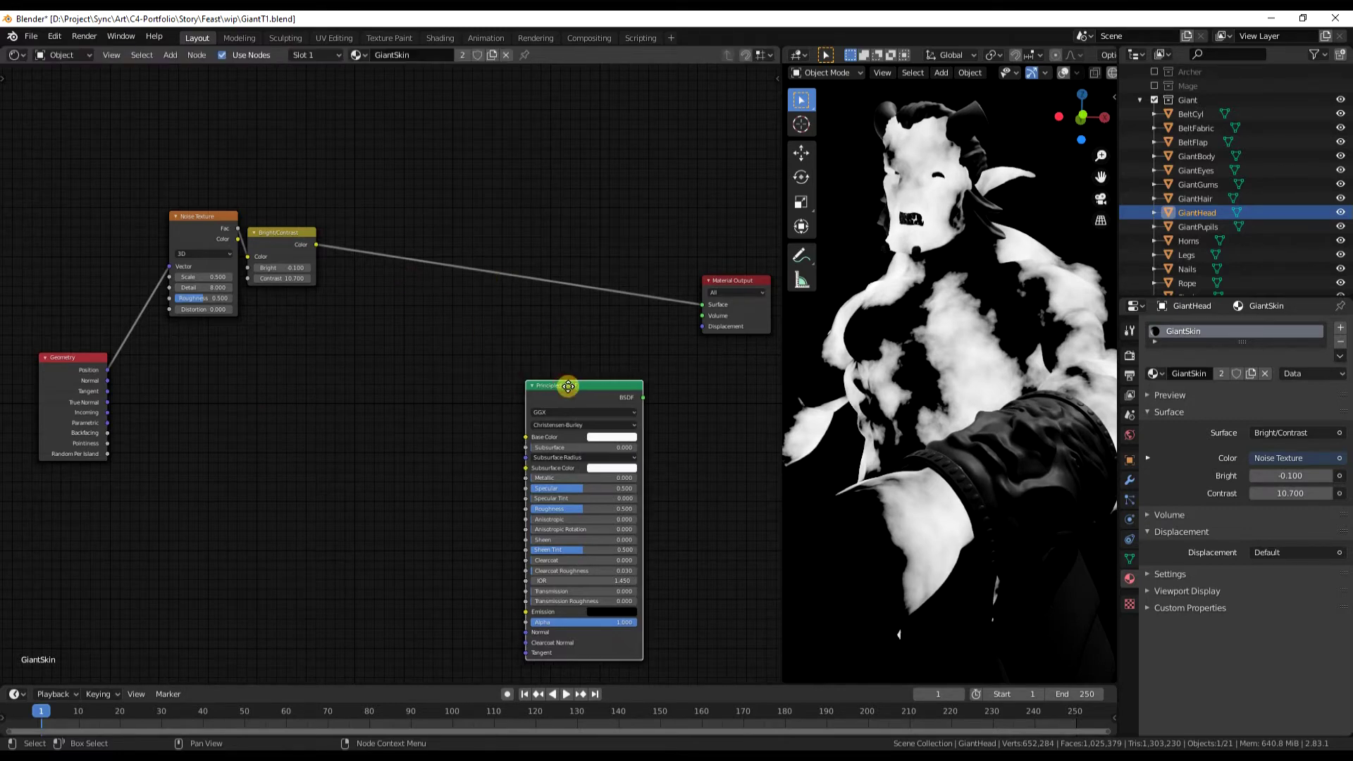
key("shift+d")
right_click(484, 357)
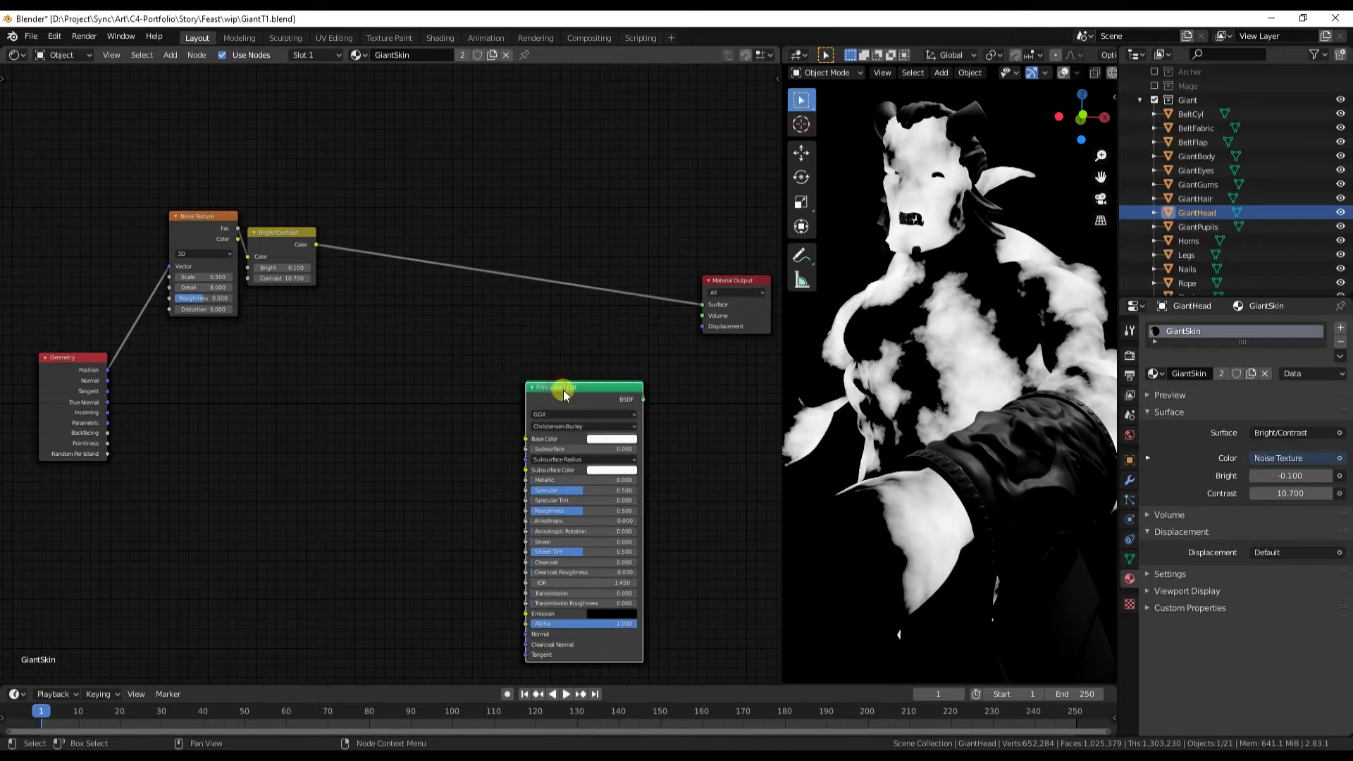
mouse_move(562, 390)
left_mouse_down()
mouse_move(524, 251)
mouse_move(562, 66)
left_mouse_up()
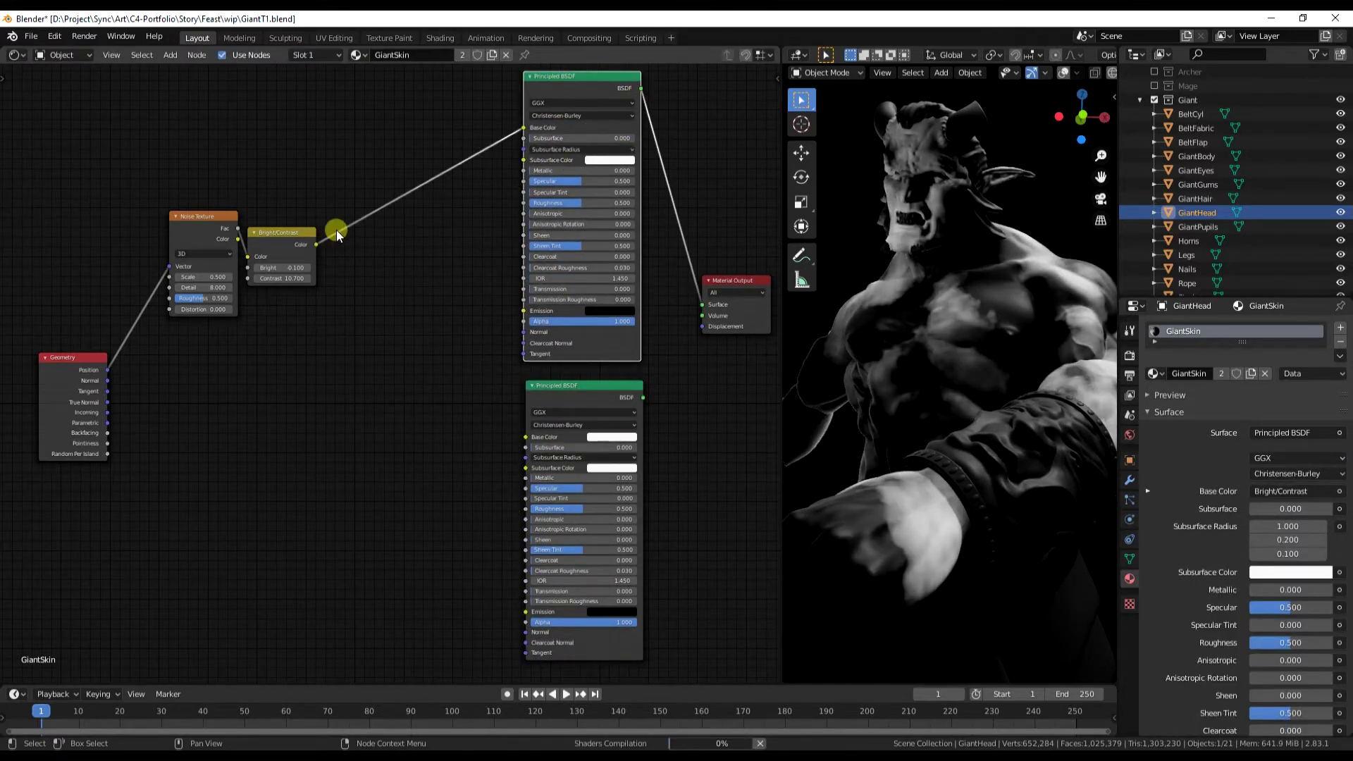
left_click_drag(523, 130, 461, 252)
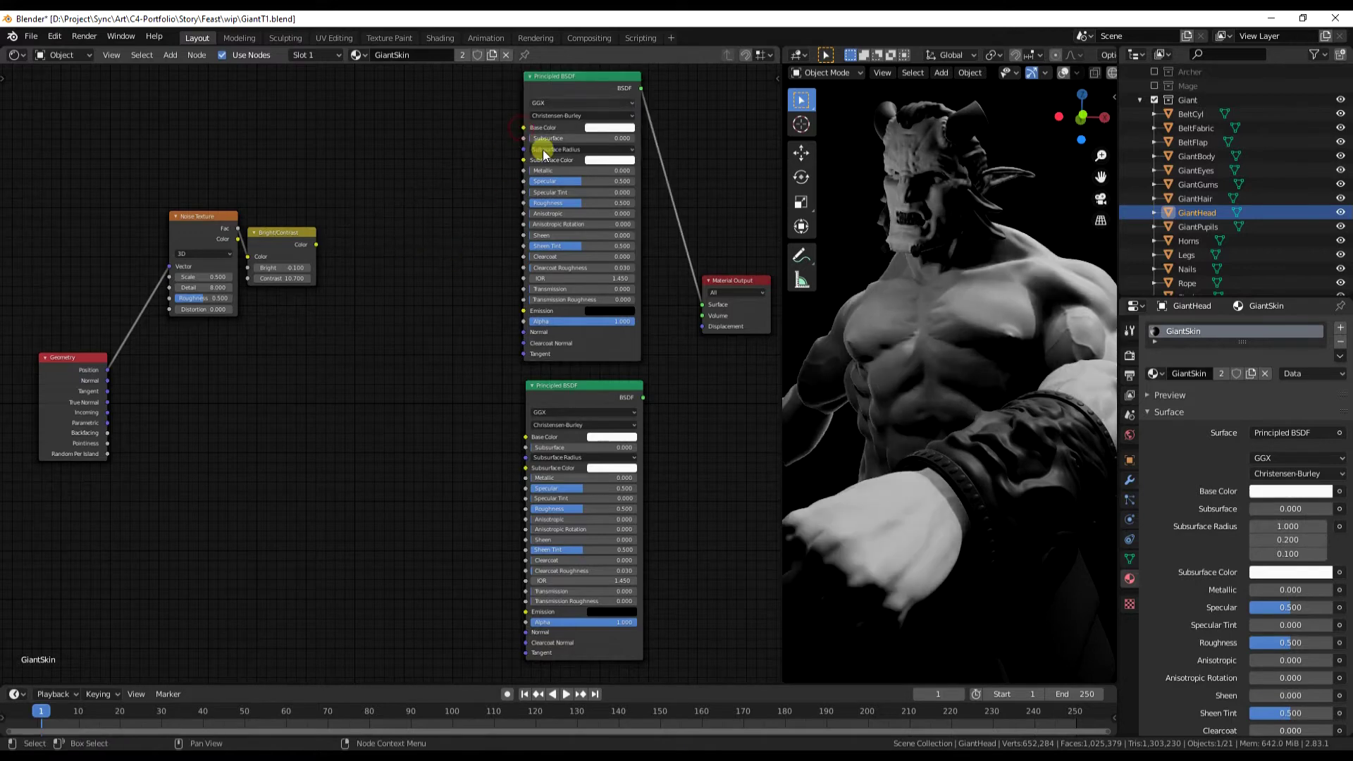
left_click_drag(586, 79, 521, 81)
left_click_drag(568, 385, 507, 387)
Set the upper Principled BSDF's Base Color to pure red and the lower one's to pure blue.
left_click(548, 130)
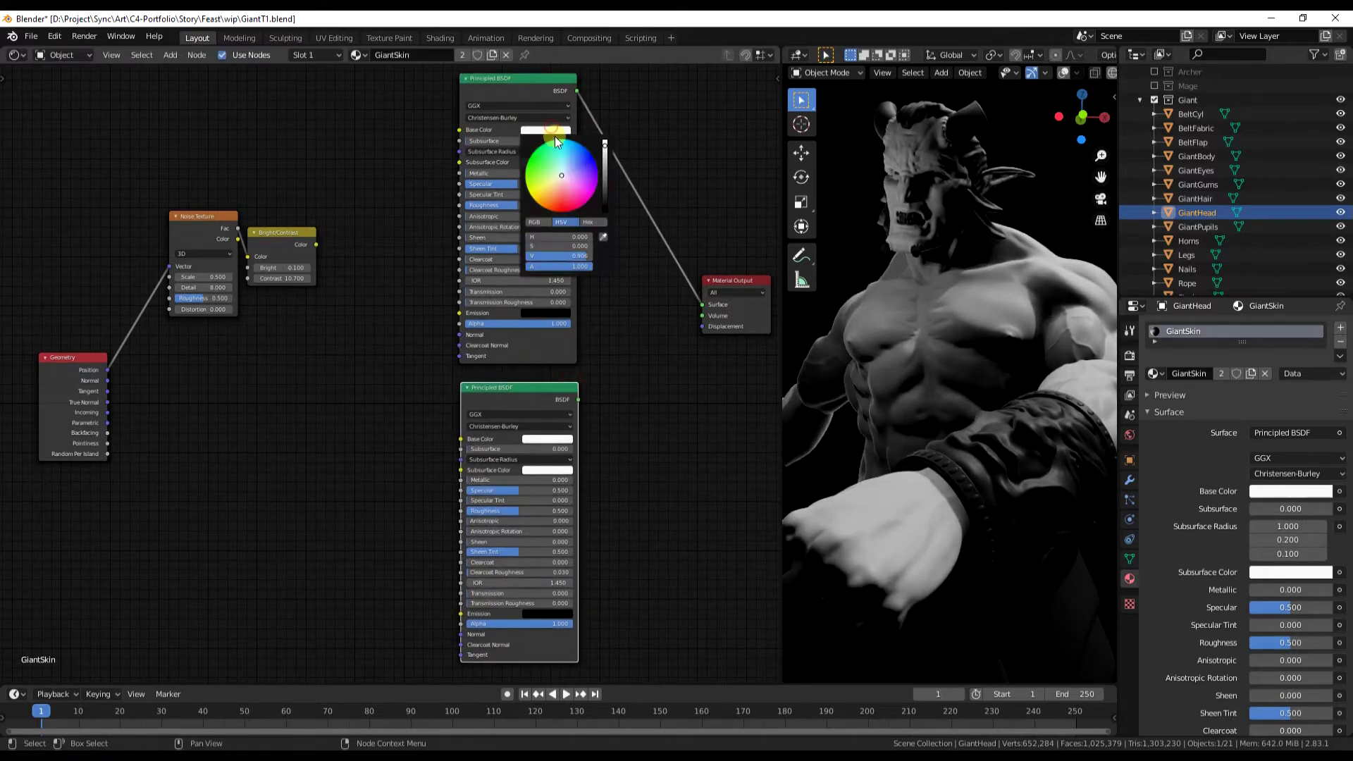
left_click(562, 213)
left_click(534, 400)
left_click(548, 438)
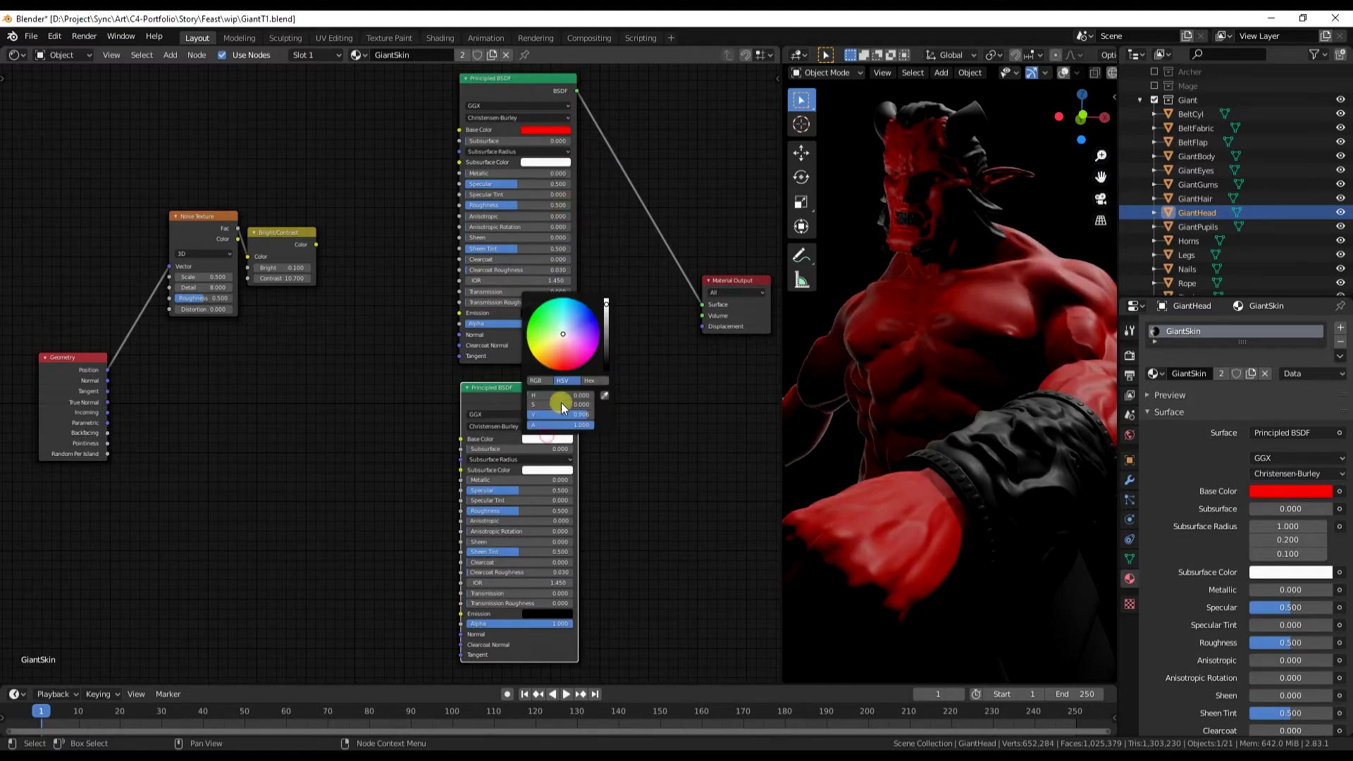
left_click(597, 318)
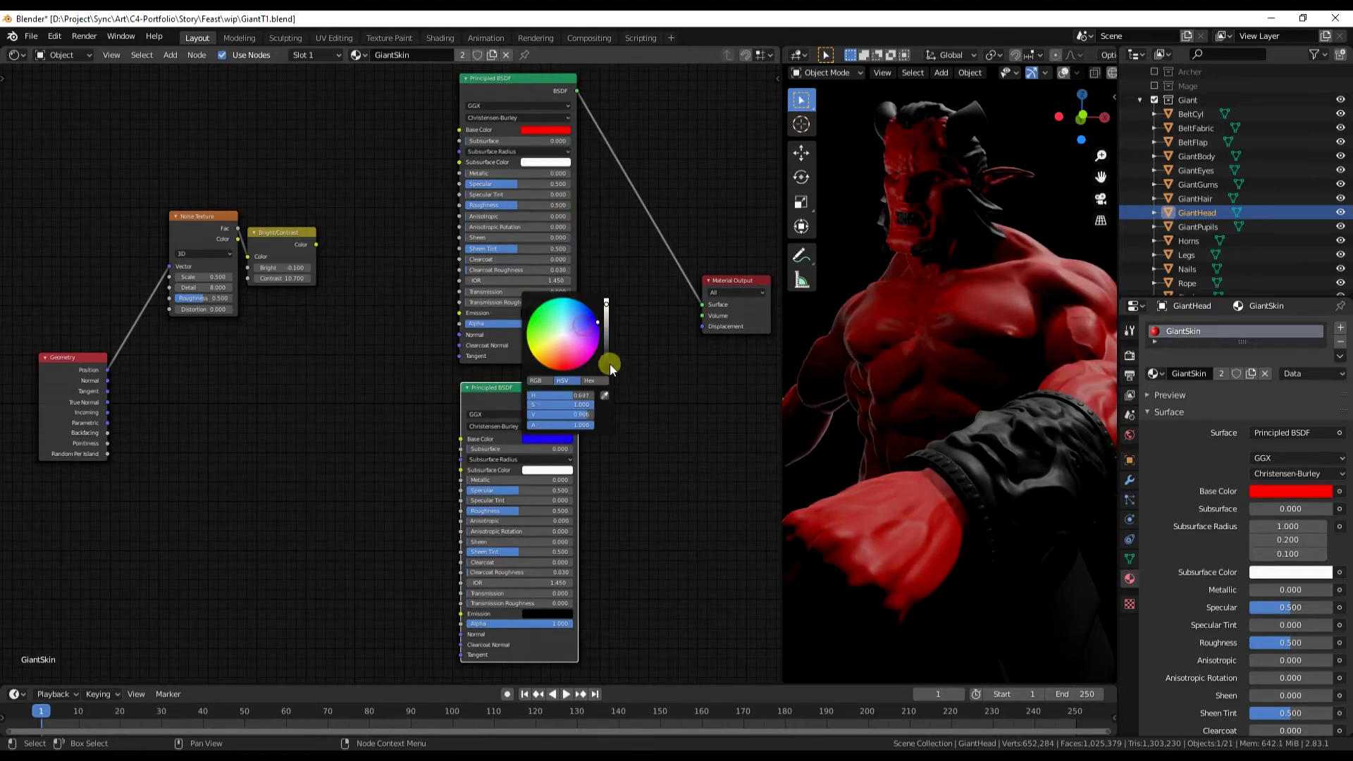
left_click(641, 444)
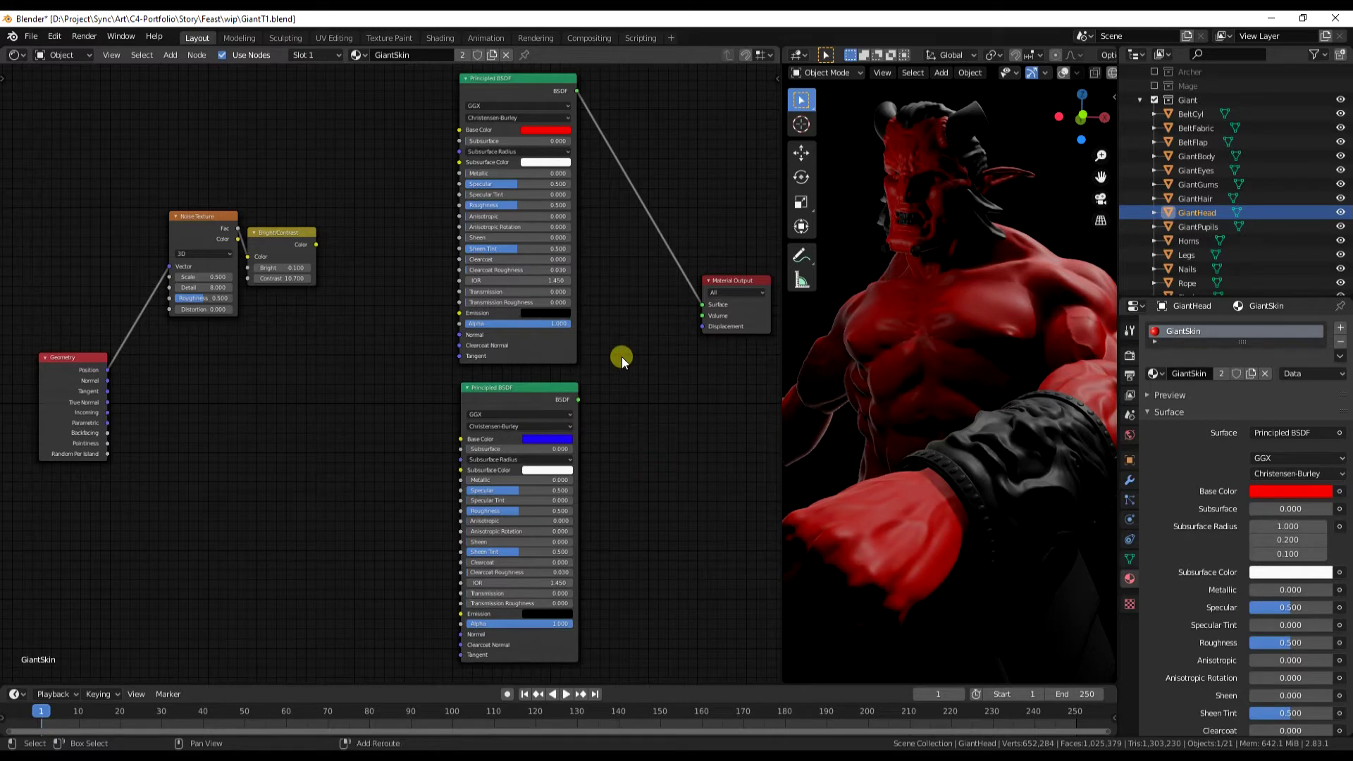
Add a Mix Shader beside the two Principled BSDFs and link its output to the Material Output's Surface.
key("shift+a")
mouse_move(595, 298)
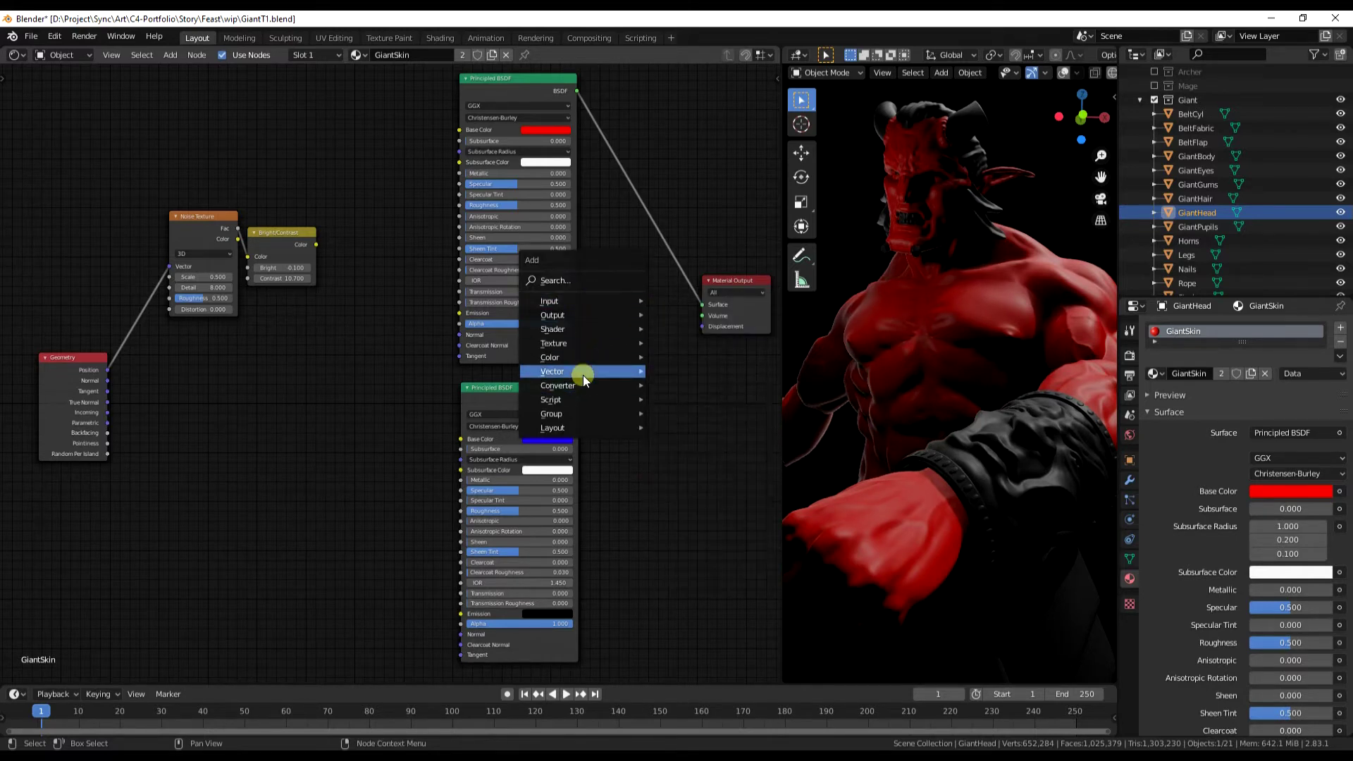
mouse_move(582, 375)
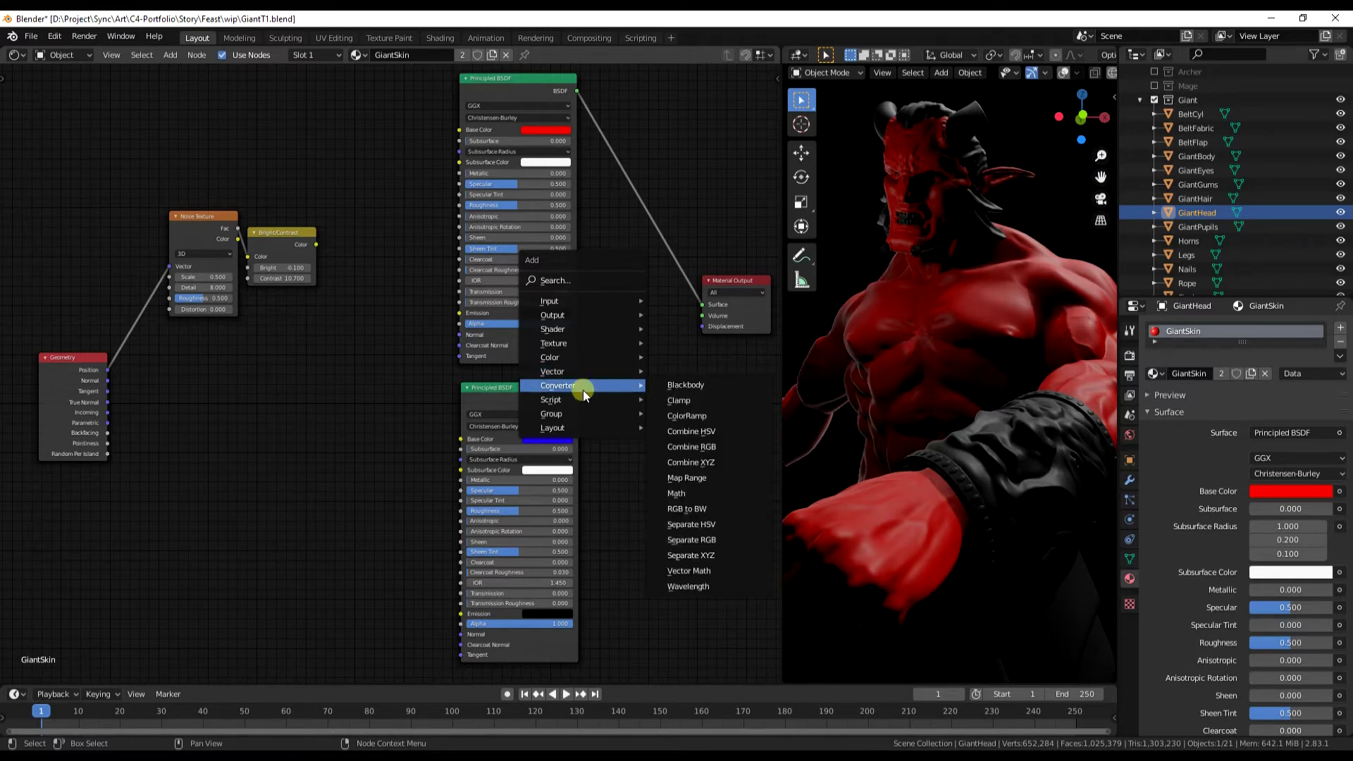
mouse_move(578, 327)
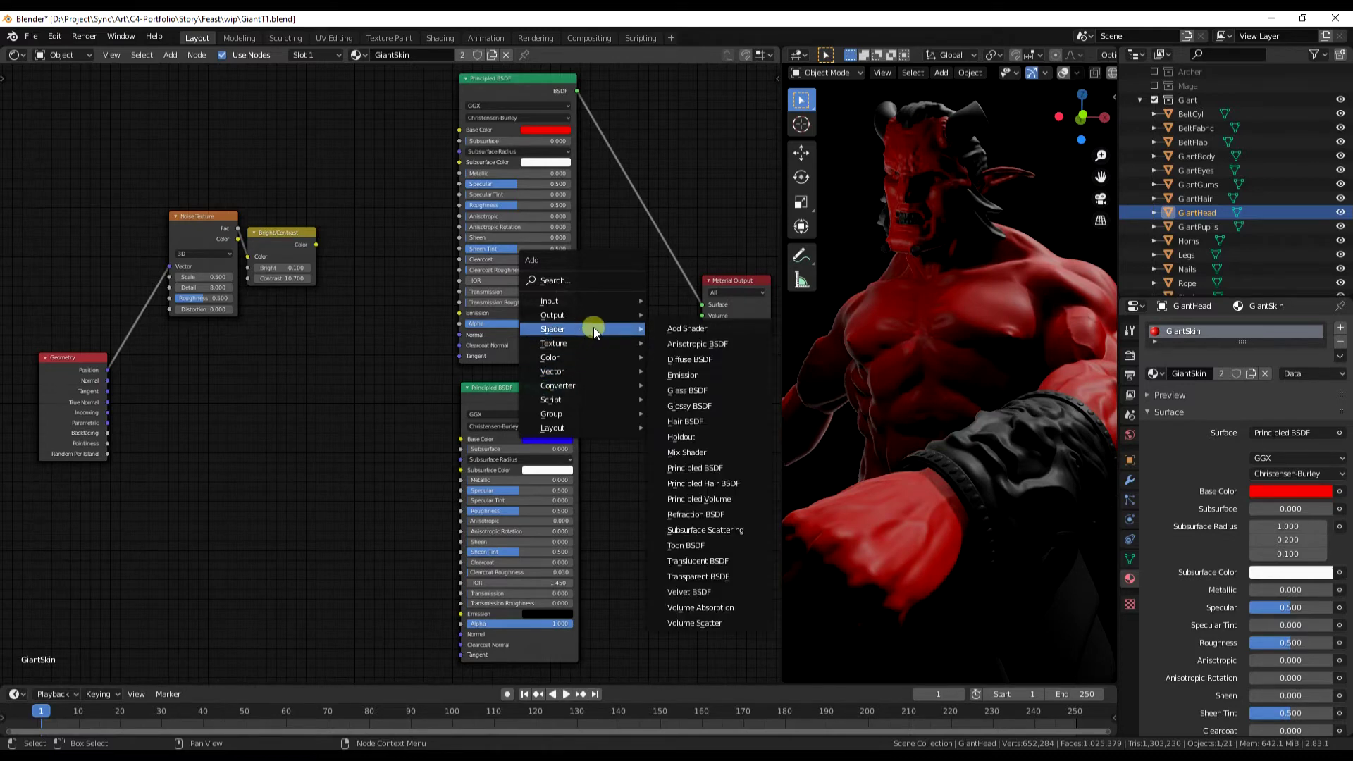
left_click(687, 453)
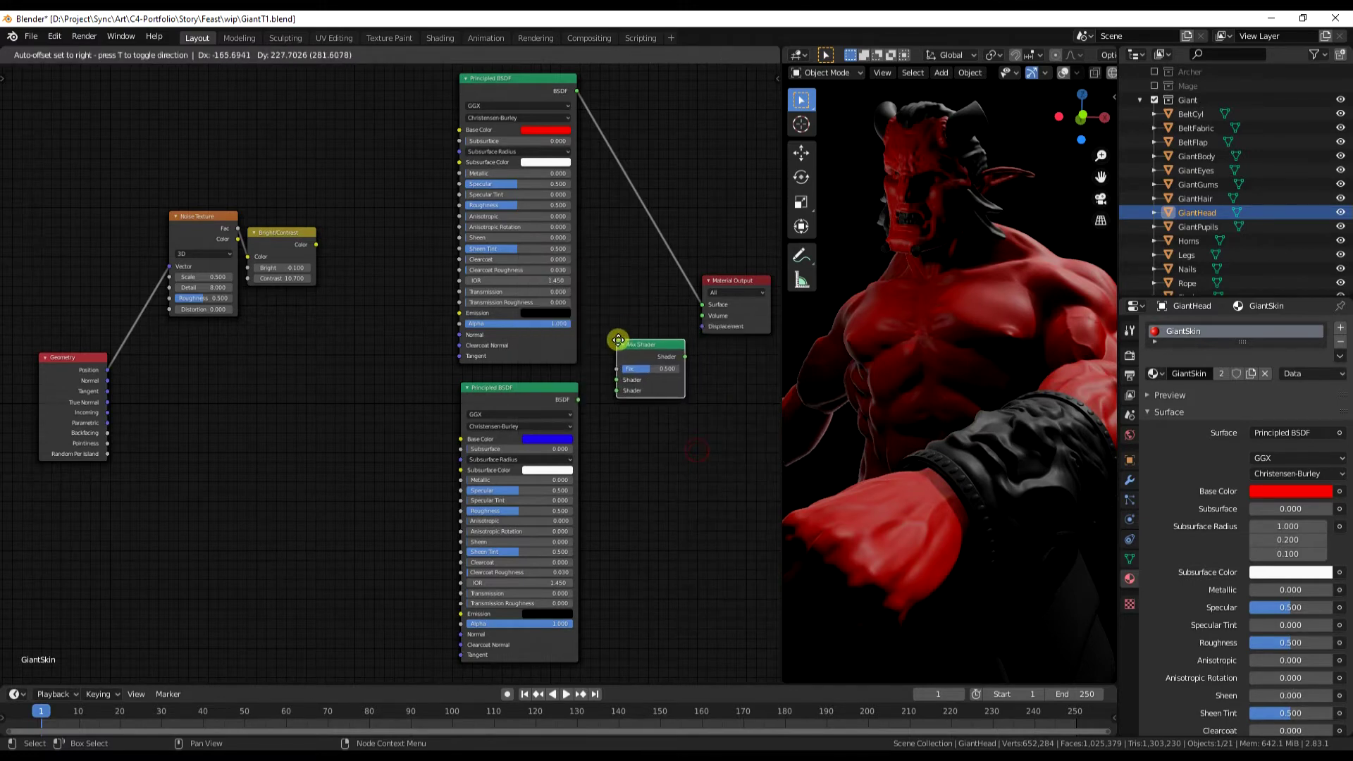
left_click(600, 343)
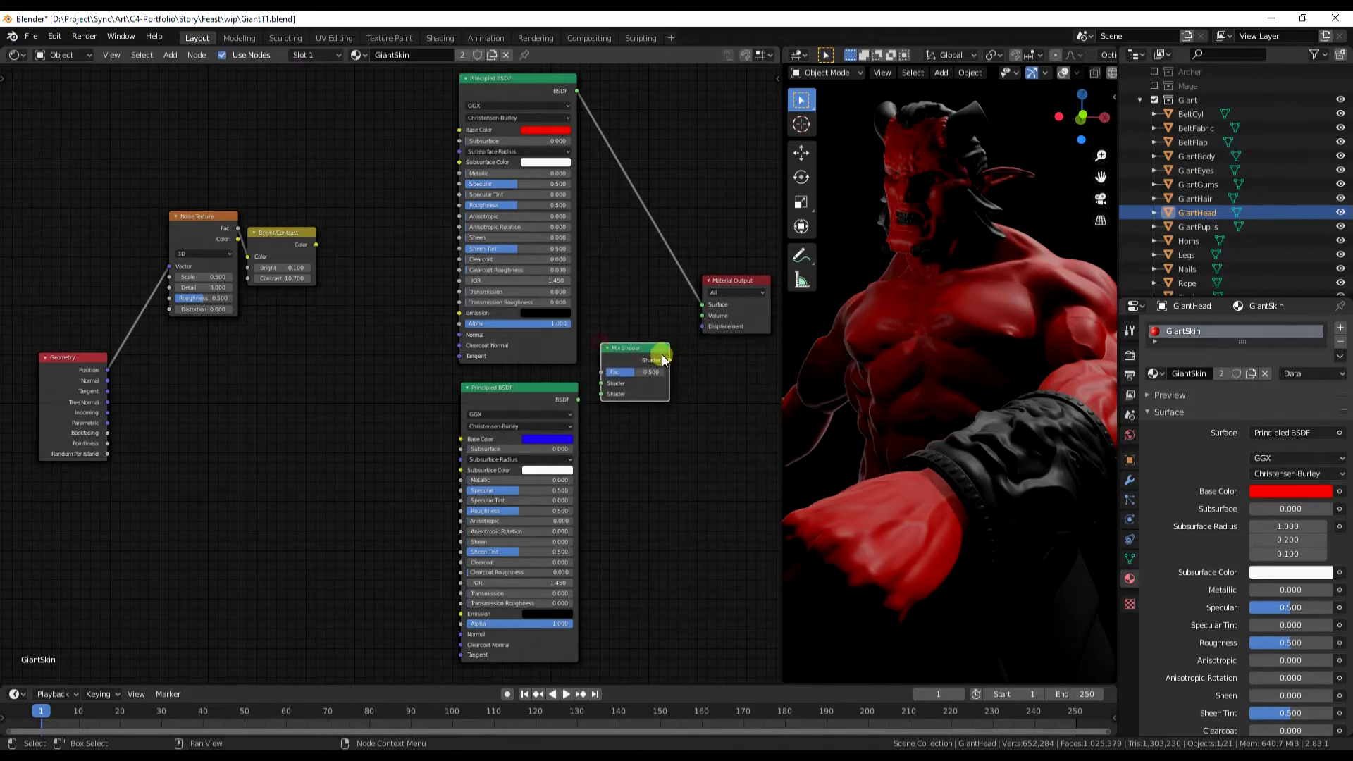
left_click_drag(671, 360, 702, 304)
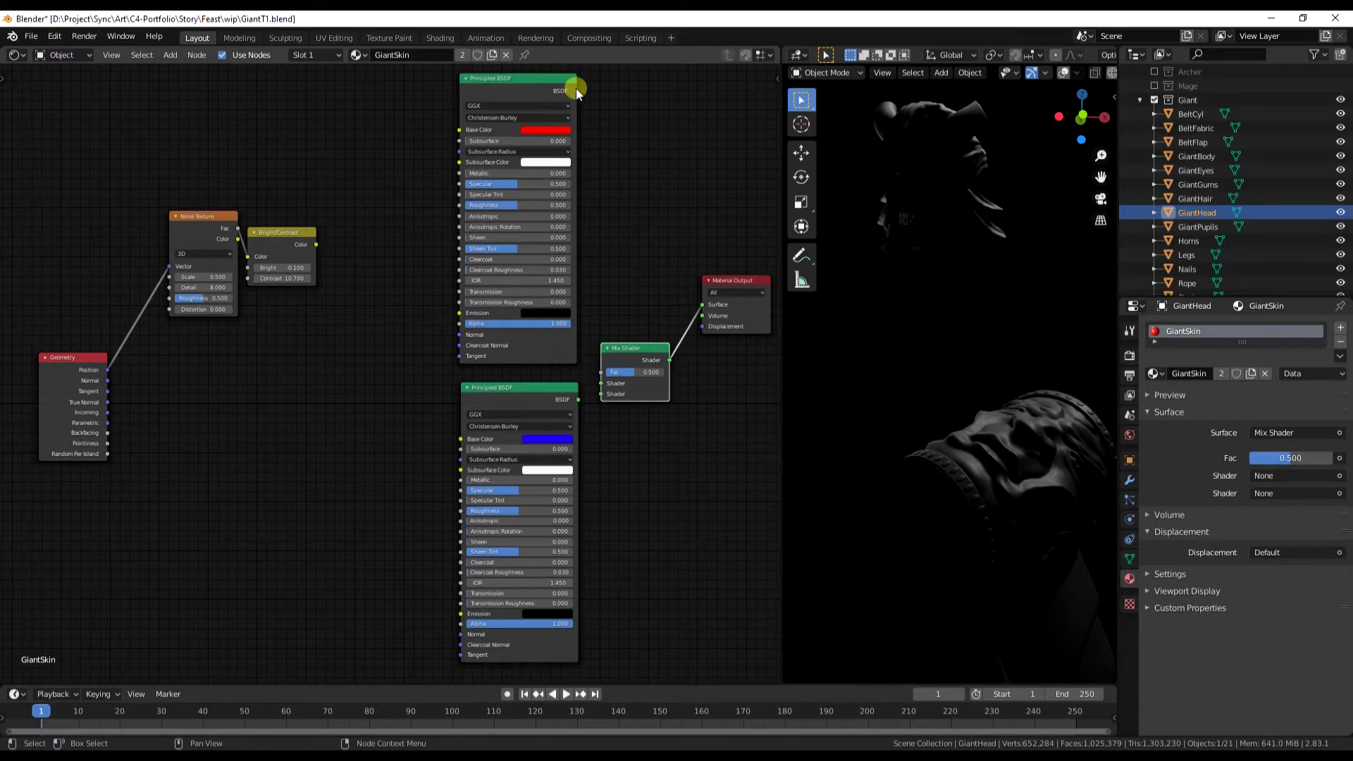
Link both Principled BSDFs into the Mix Shader's Shader inputs and the Bright/Contrast node, moved closer, into its Fac.
mouse_move(577, 91)
left_mouse_down()
mouse_move(578, 267)
mouse_move(599, 394)
left_mouse_up()
left_click_drag(299, 235, 453, 370)
left_click_drag(590, 373, 599, 375)
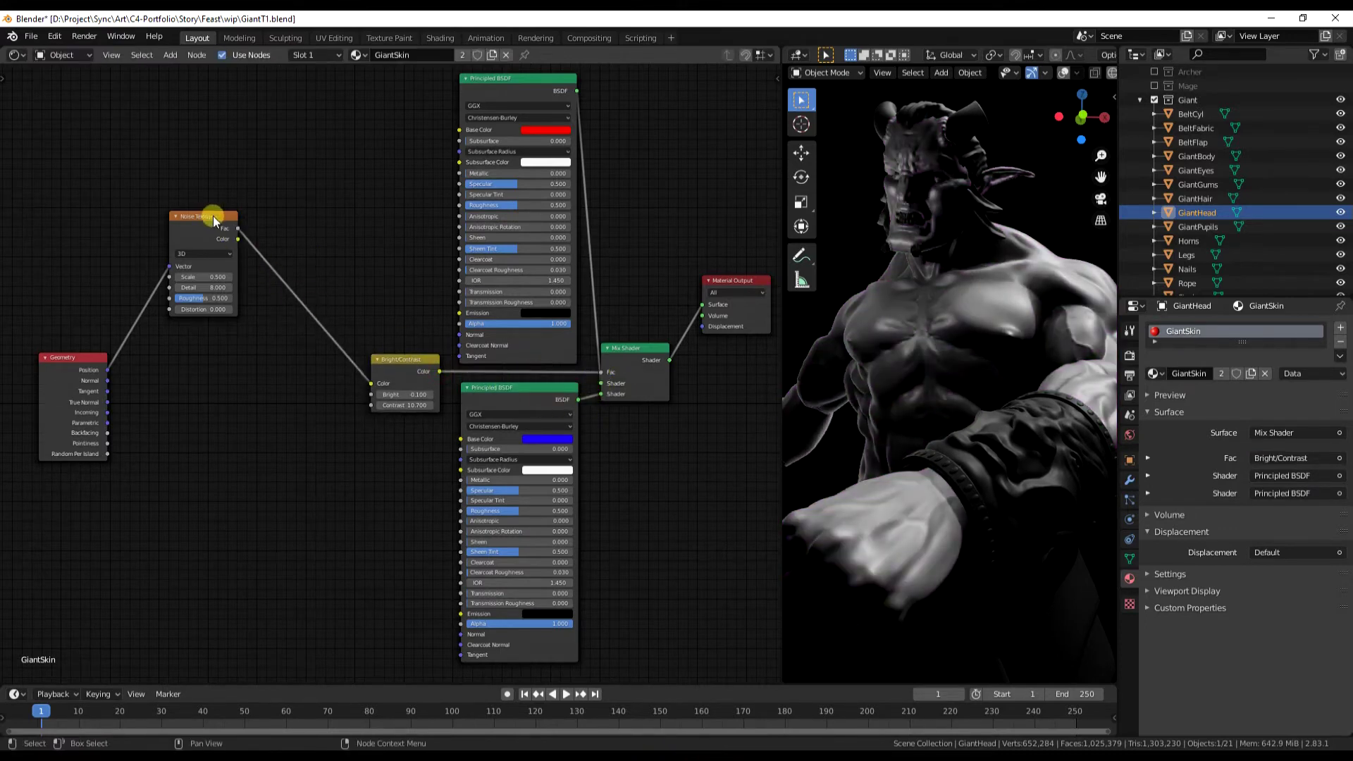
Line up the Noise Texture beside the Bright/Contrast node with Geometry farther away, and raise the Contrast to 18.1.
left_click_drag(212, 216, 328, 341)
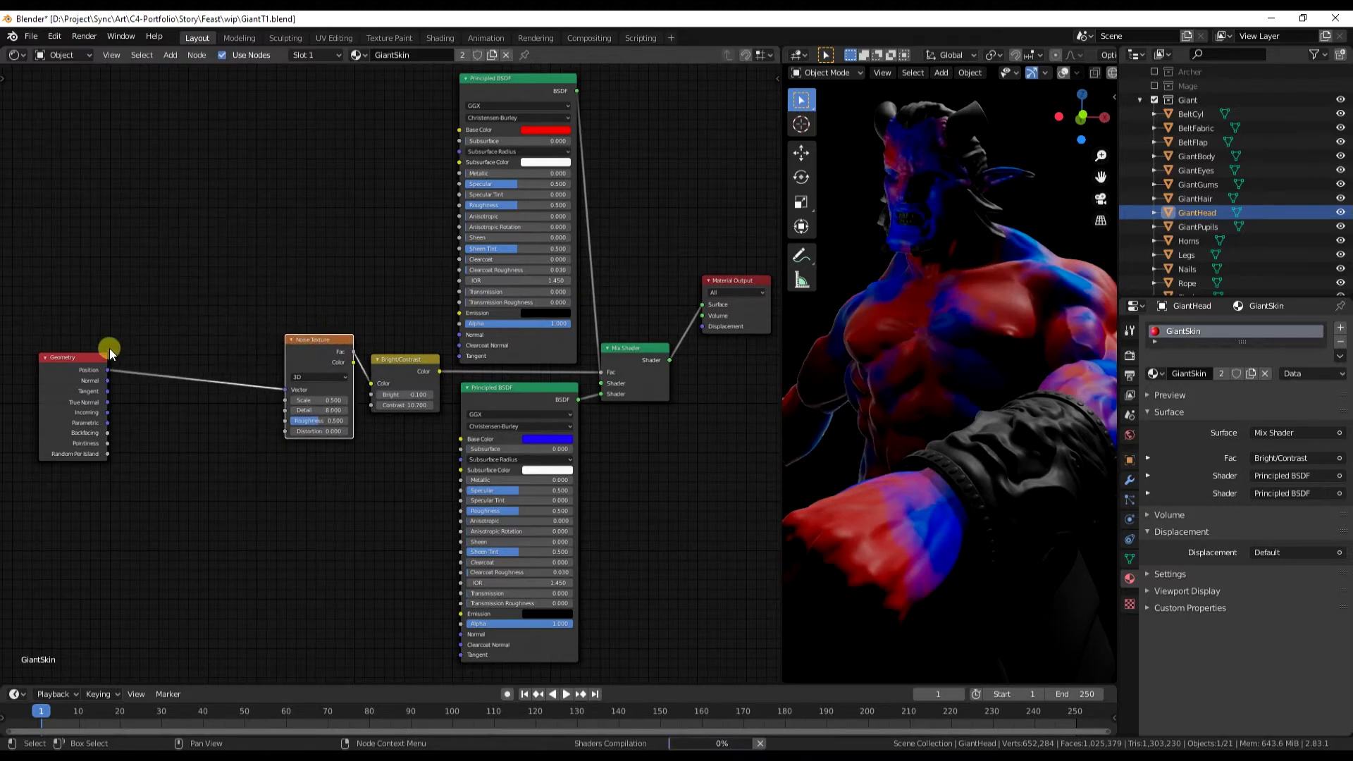
left_click_drag(108, 348, 259, 340)
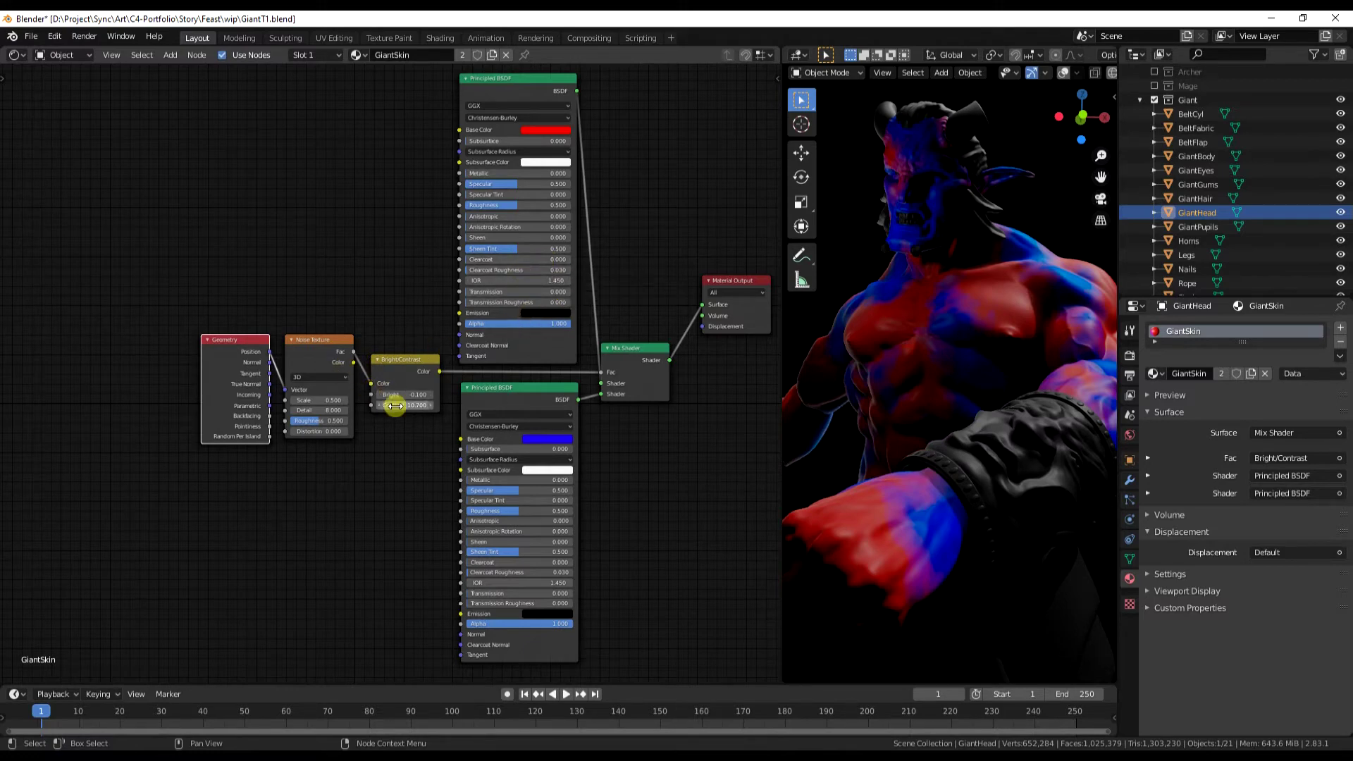
mouse_move(393, 403)
left_mouse_down()
mouse_move(619, 410)
mouse_move(415, 405)
left_mouse_up()
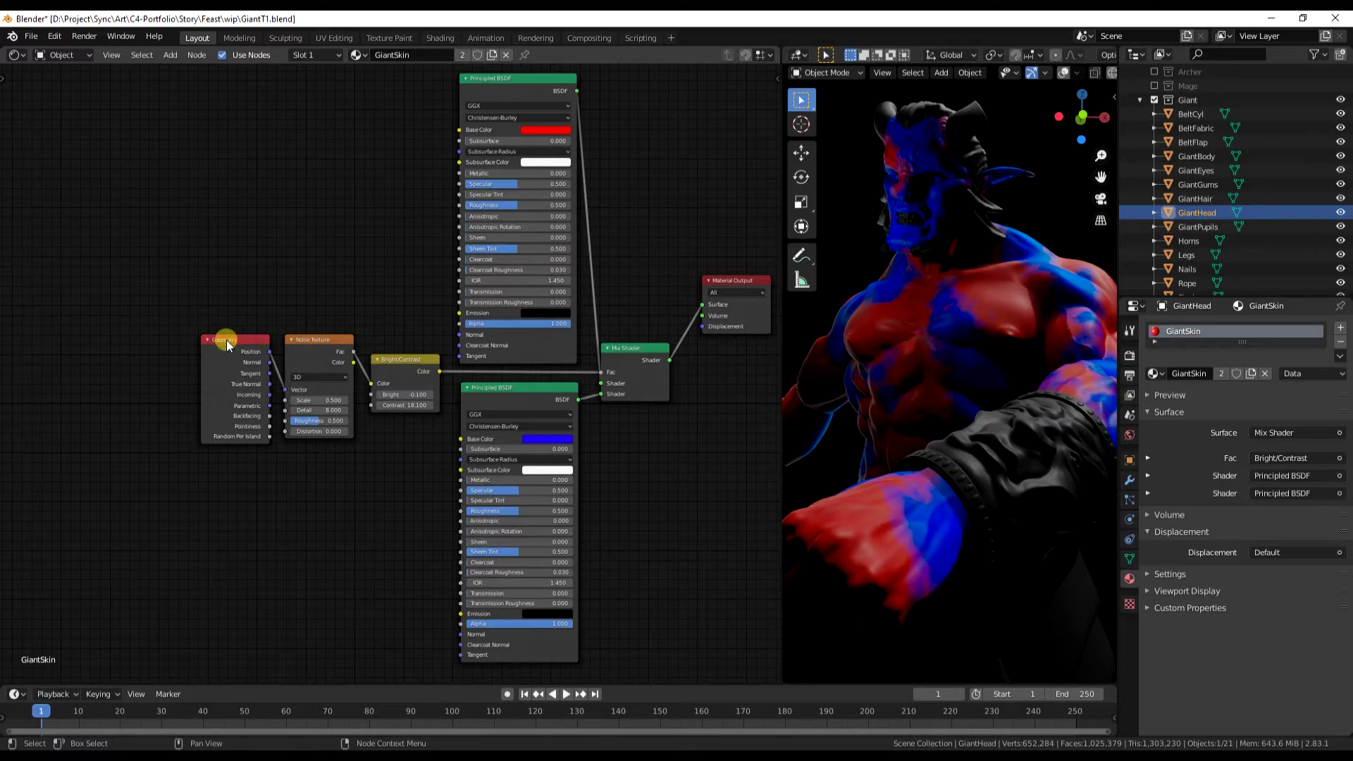
left_click_drag(227, 340, 61, 335)
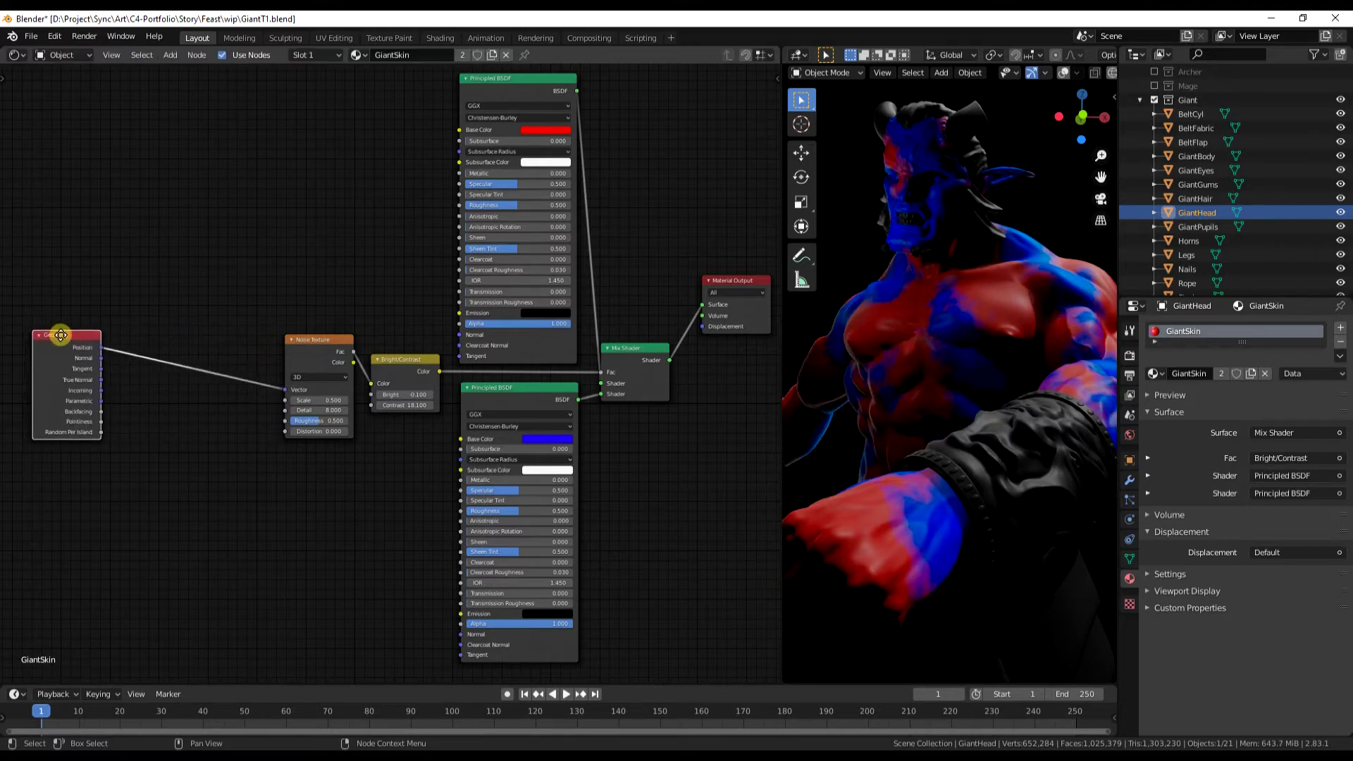
key("shift+a")
mouse_move(100, 328)
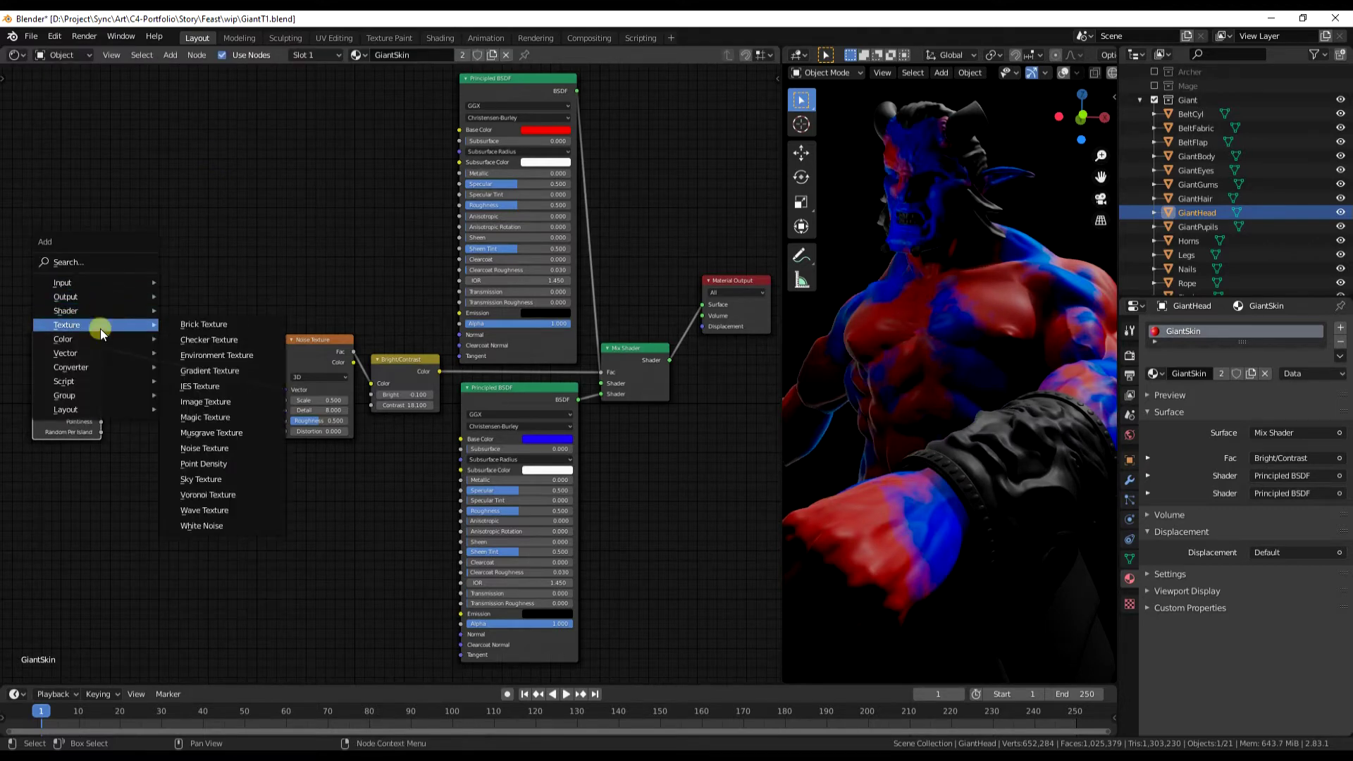
left_click(203, 447)
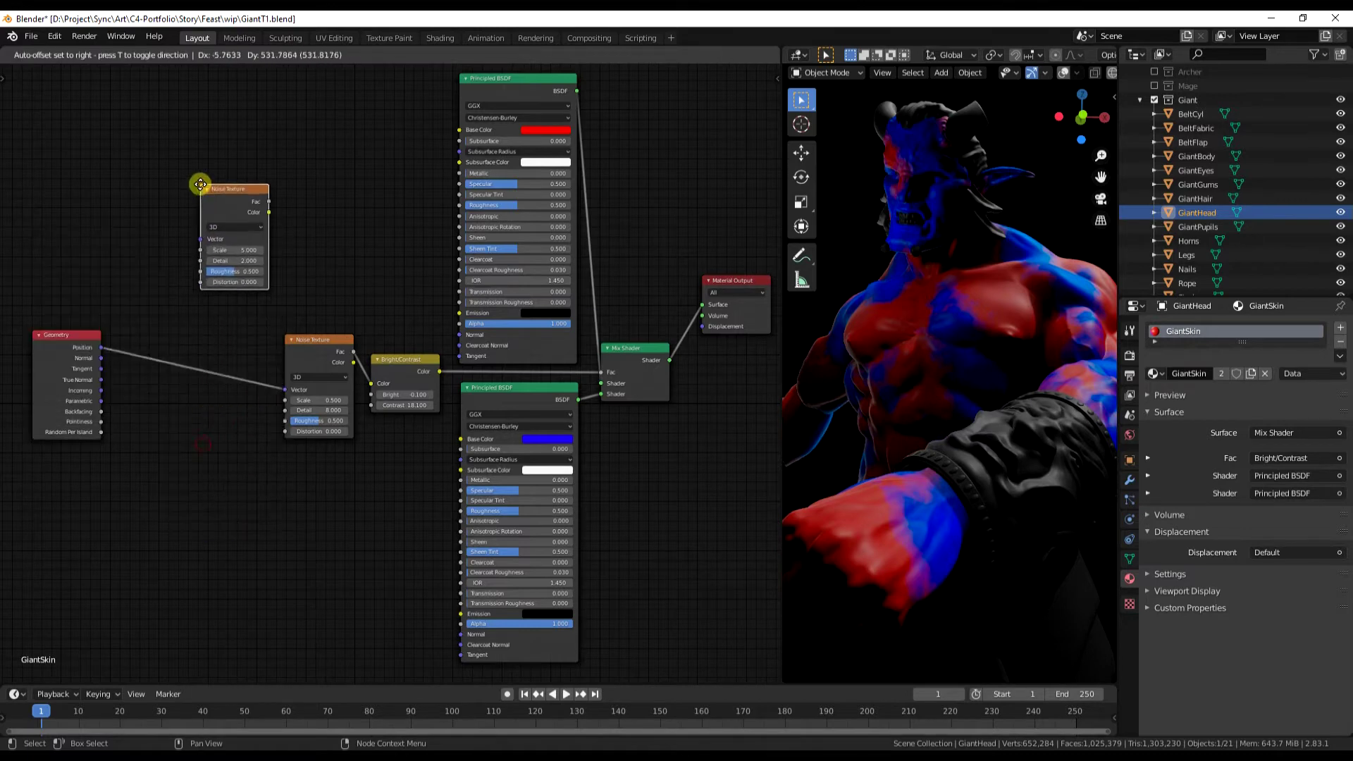
right_click(146, 328)
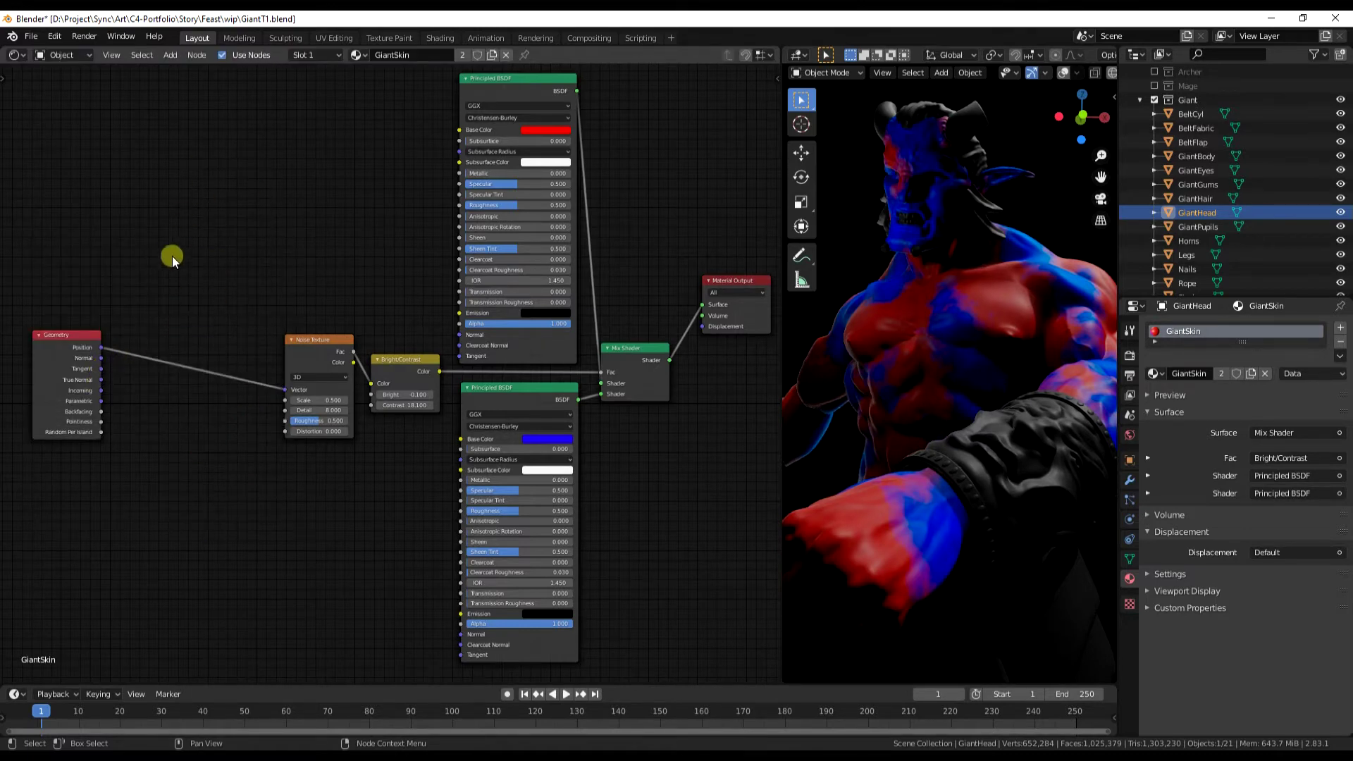
Add a Voronoi Texture above the noise chain, feed it the Geometry Position, and link its Distance to the Material Output's Surface.
key("shift+a")
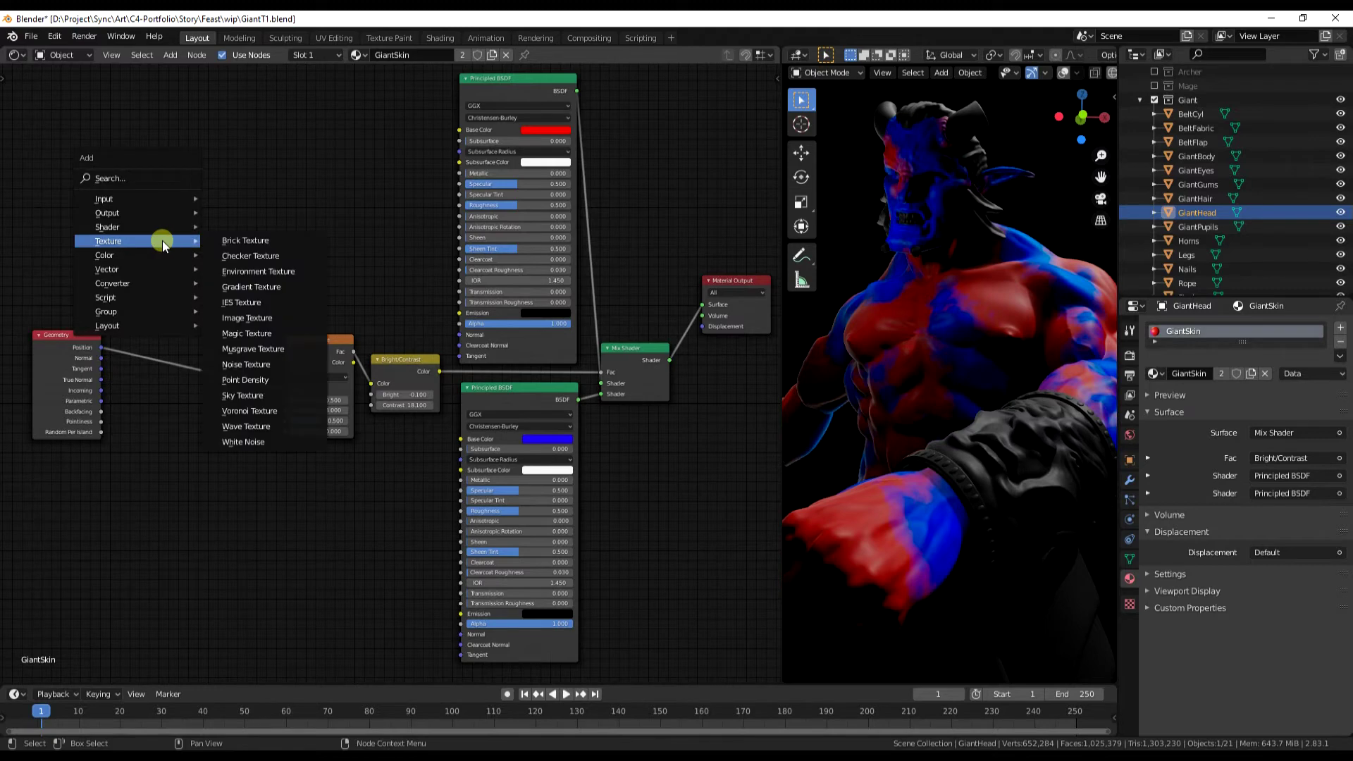
left_click(248, 411)
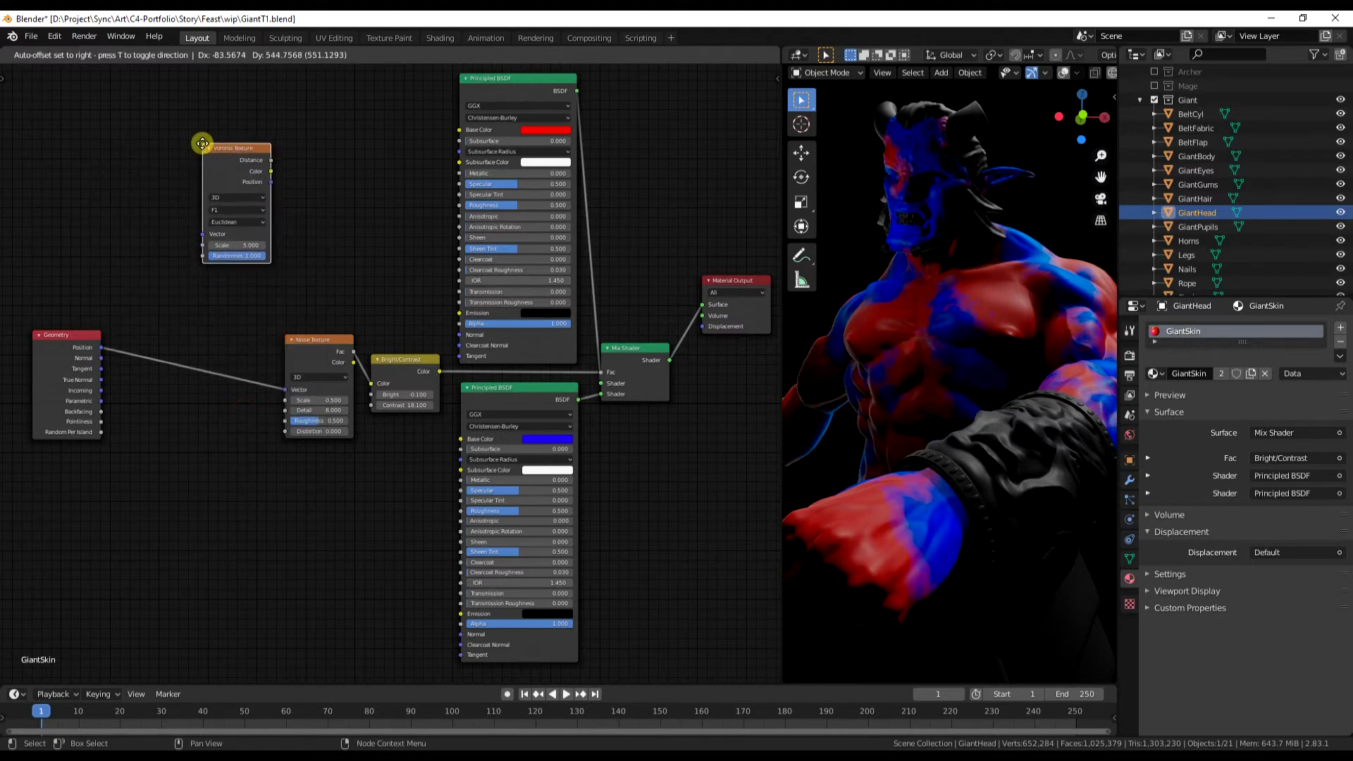
left_click(202, 140)
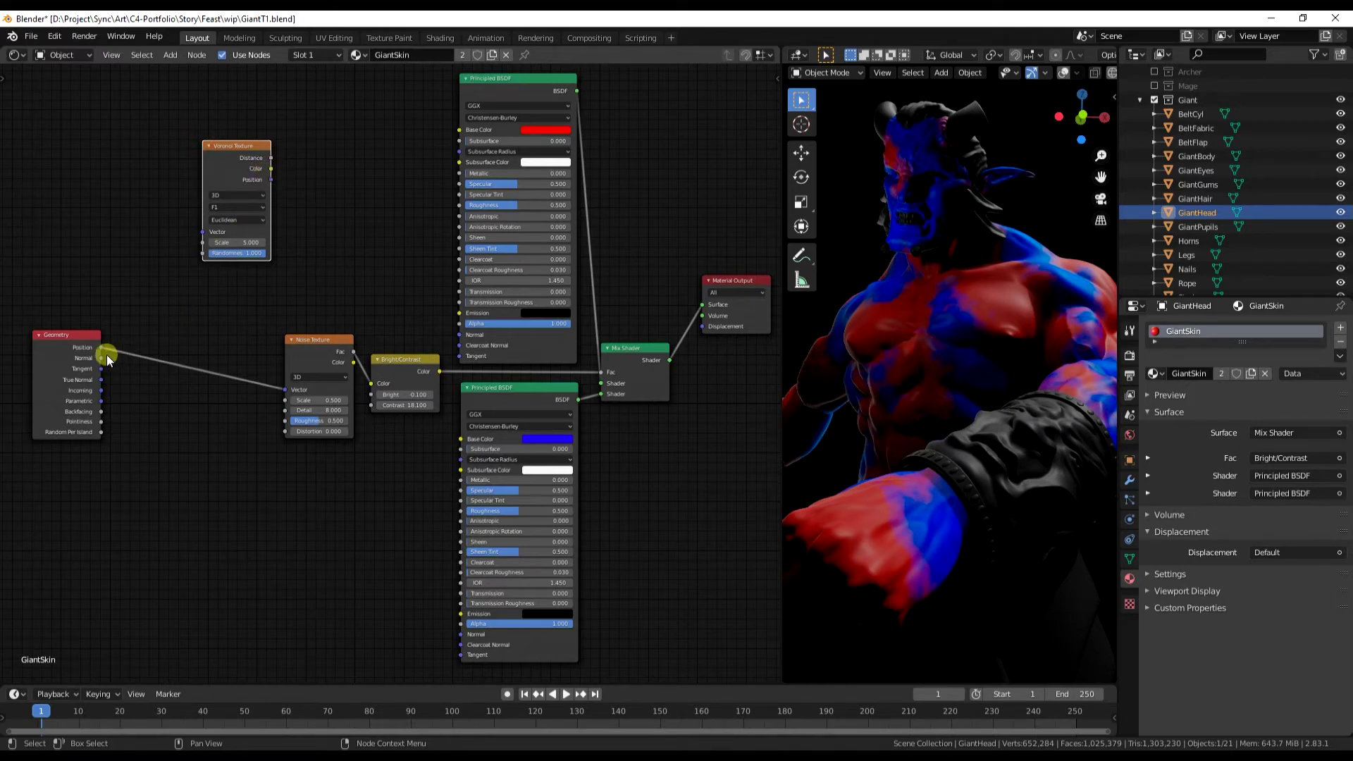
left_click_drag(100, 350, 202, 232)
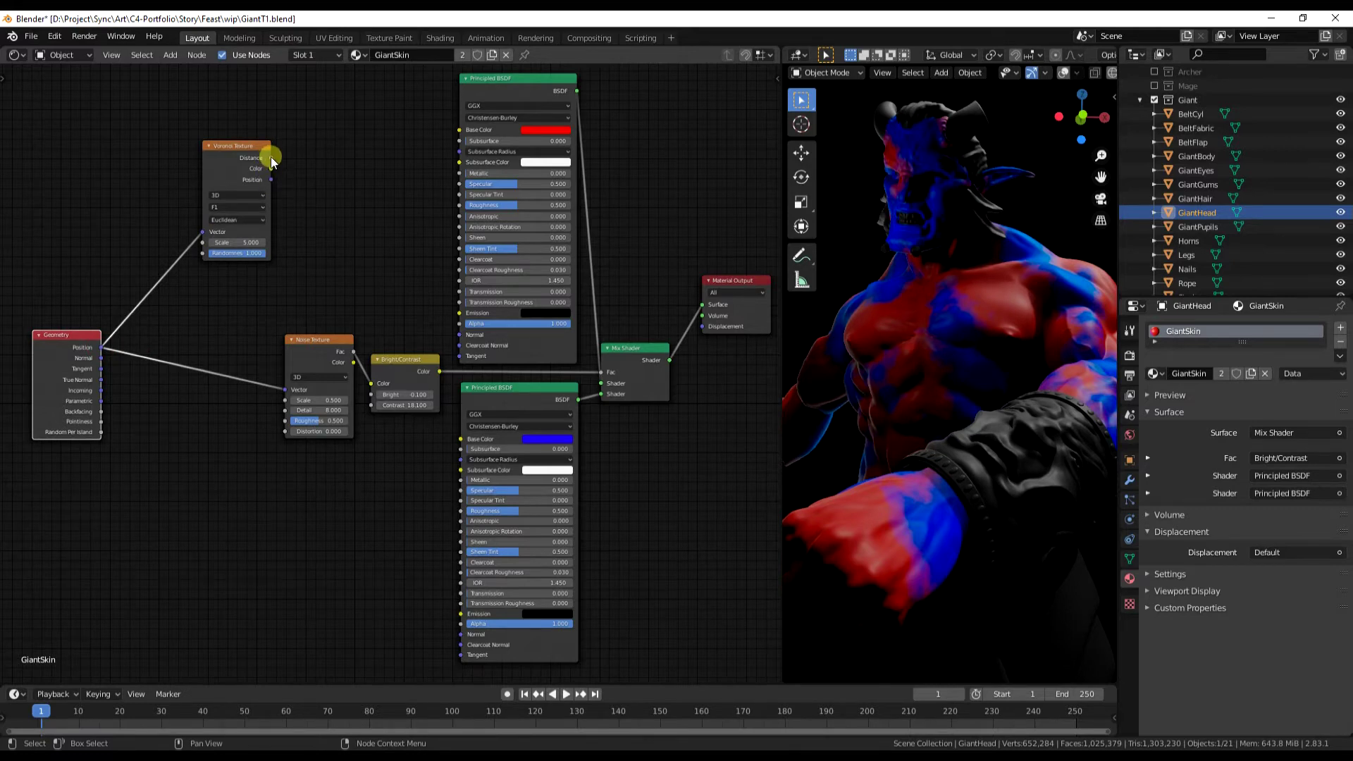
left_click_drag(271, 158, 701, 305)
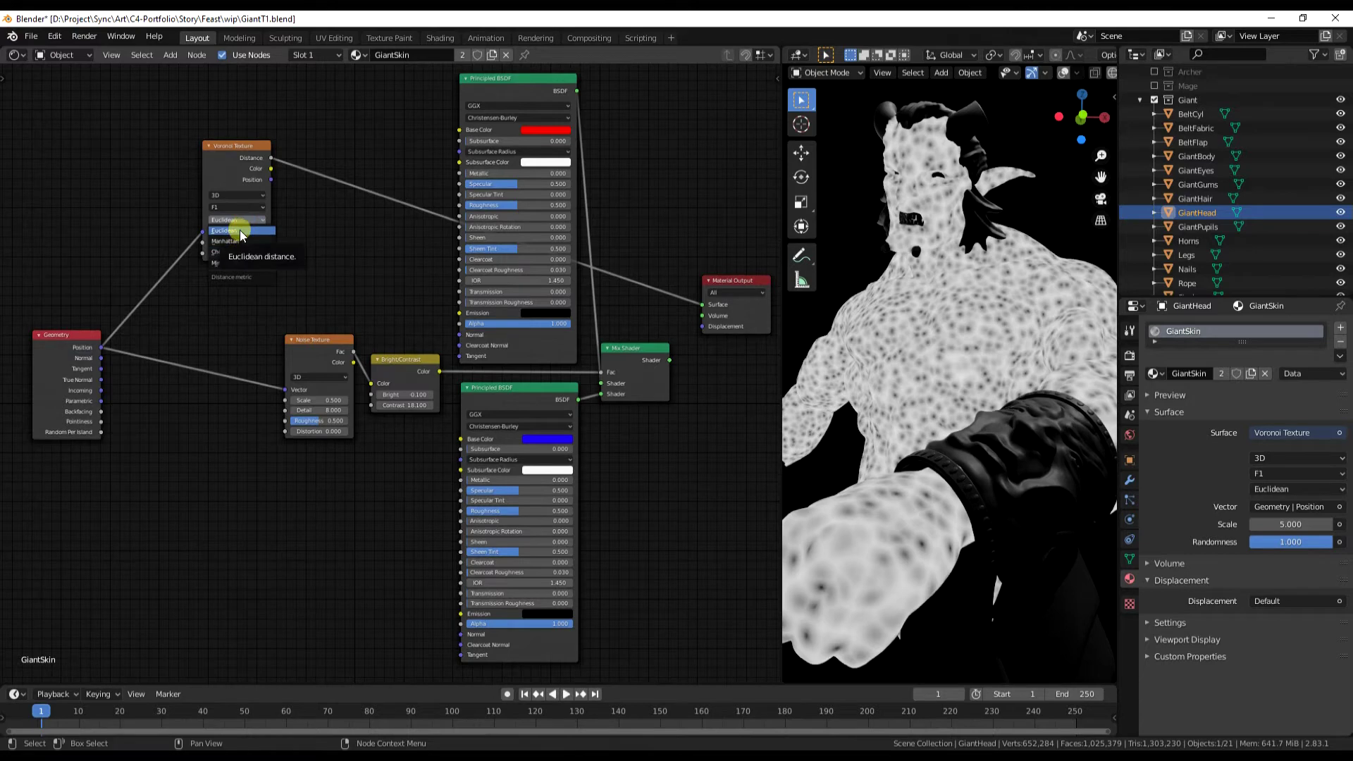
Set the Voronoi Texture's feature output to Smooth F1 and its Scale to 15.
left_click(243, 207)
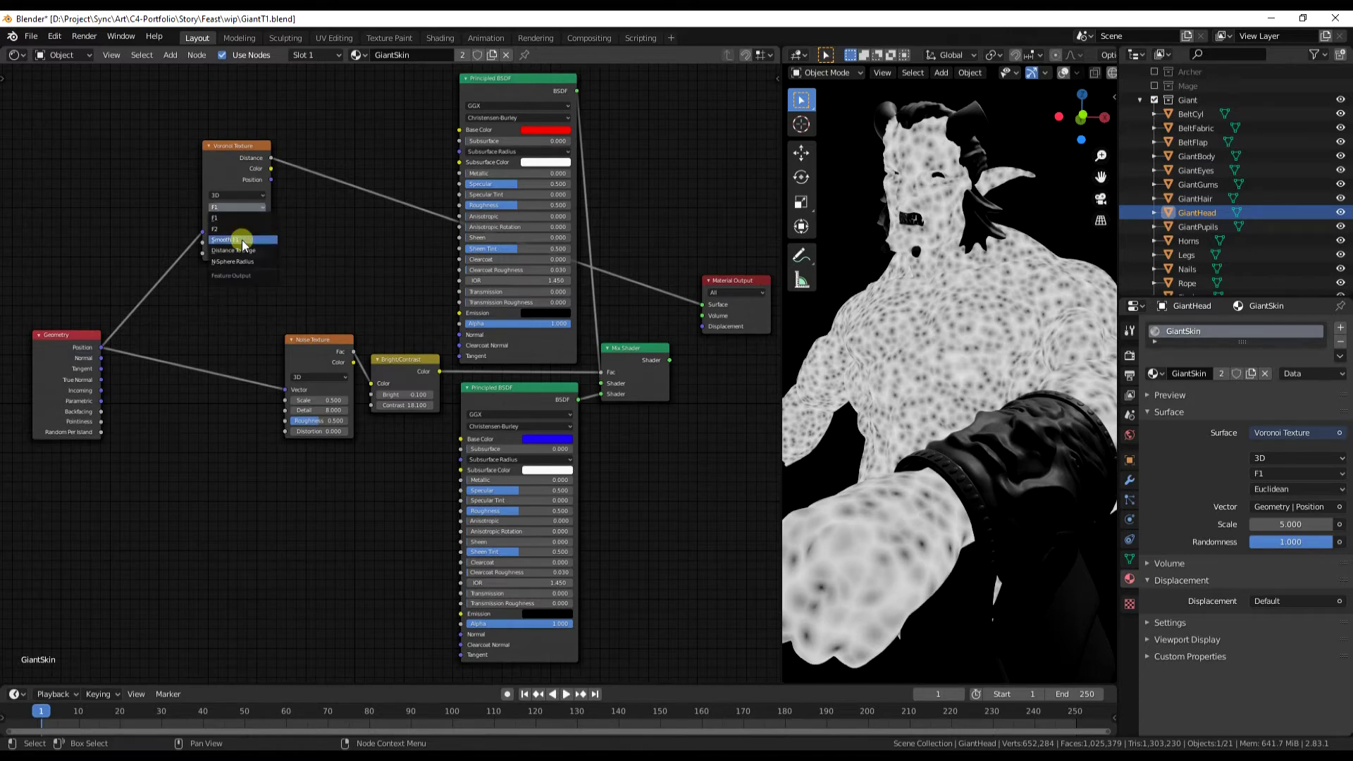
left_click(242, 239)
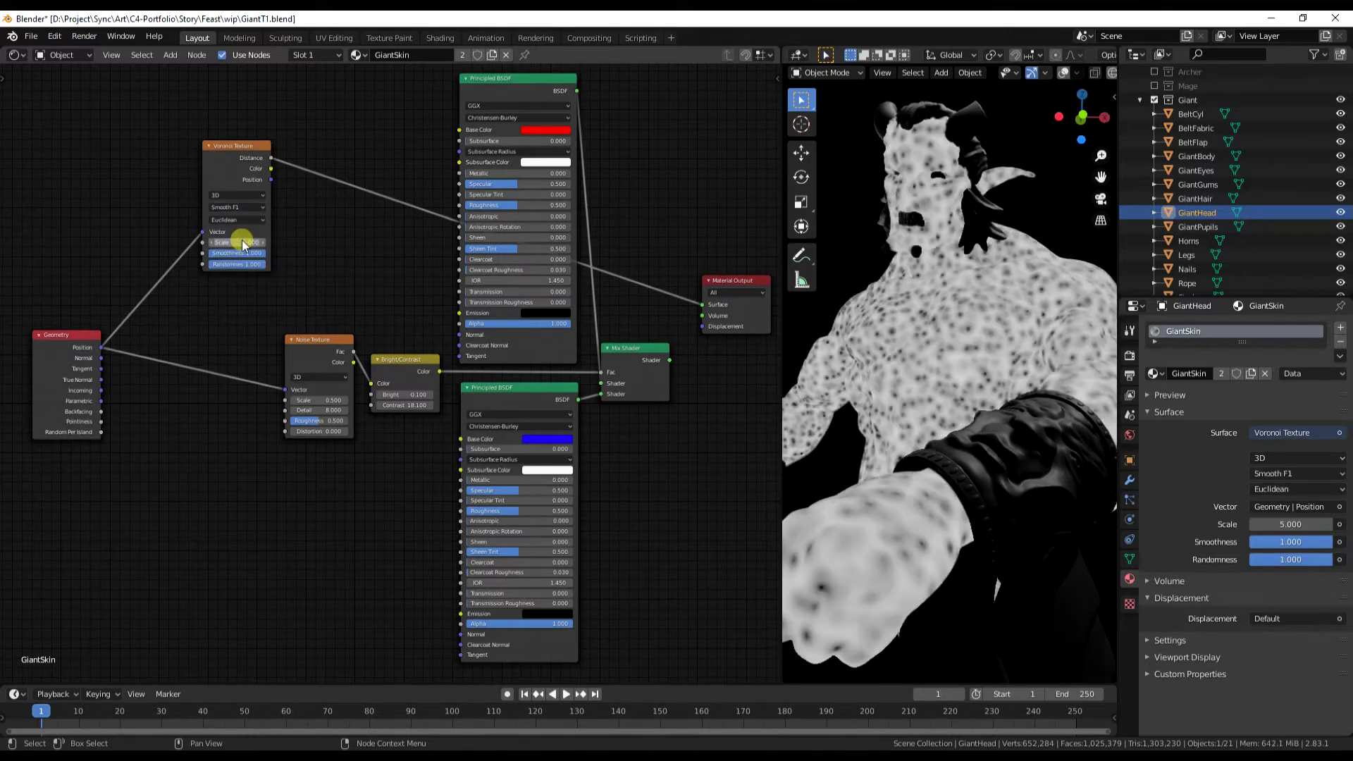
left_click(238, 196)
left_click(232, 191)
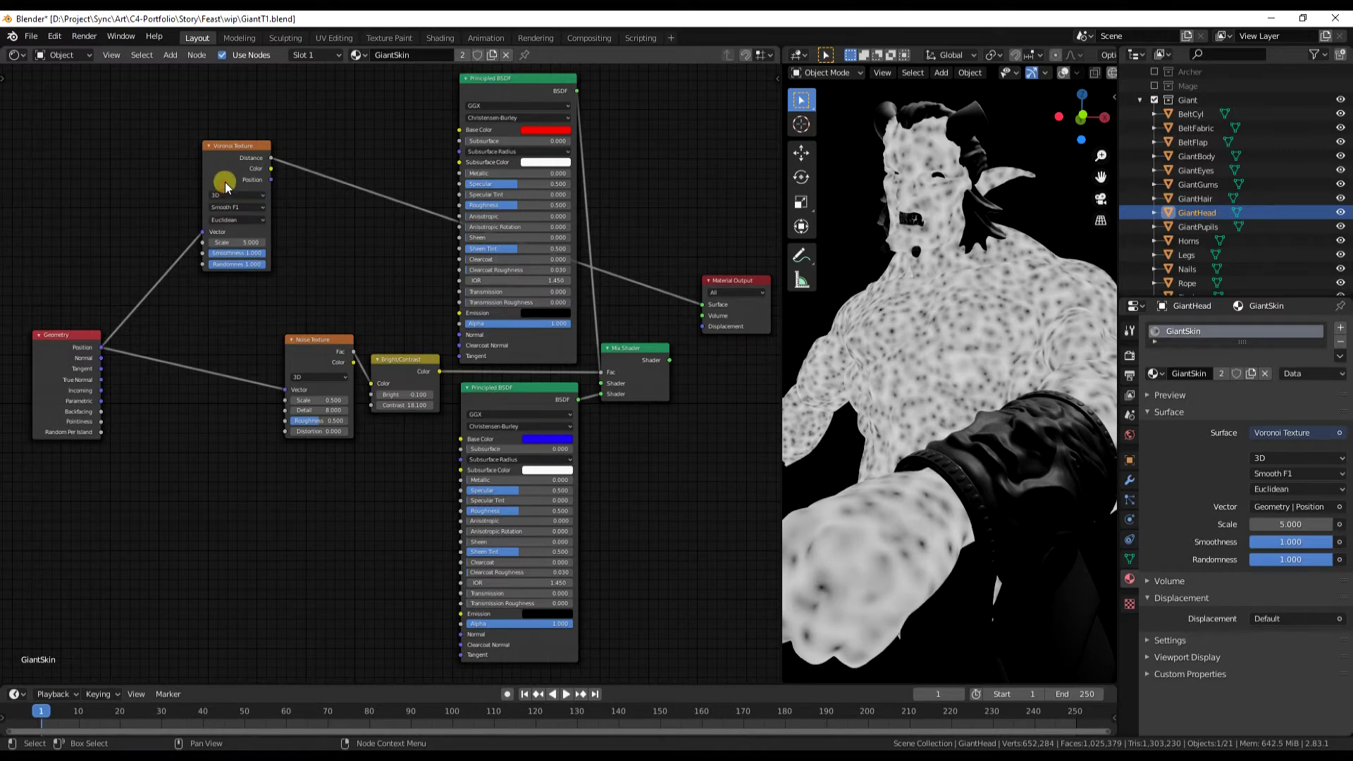
left_click_drag(238, 243, 310, 243)
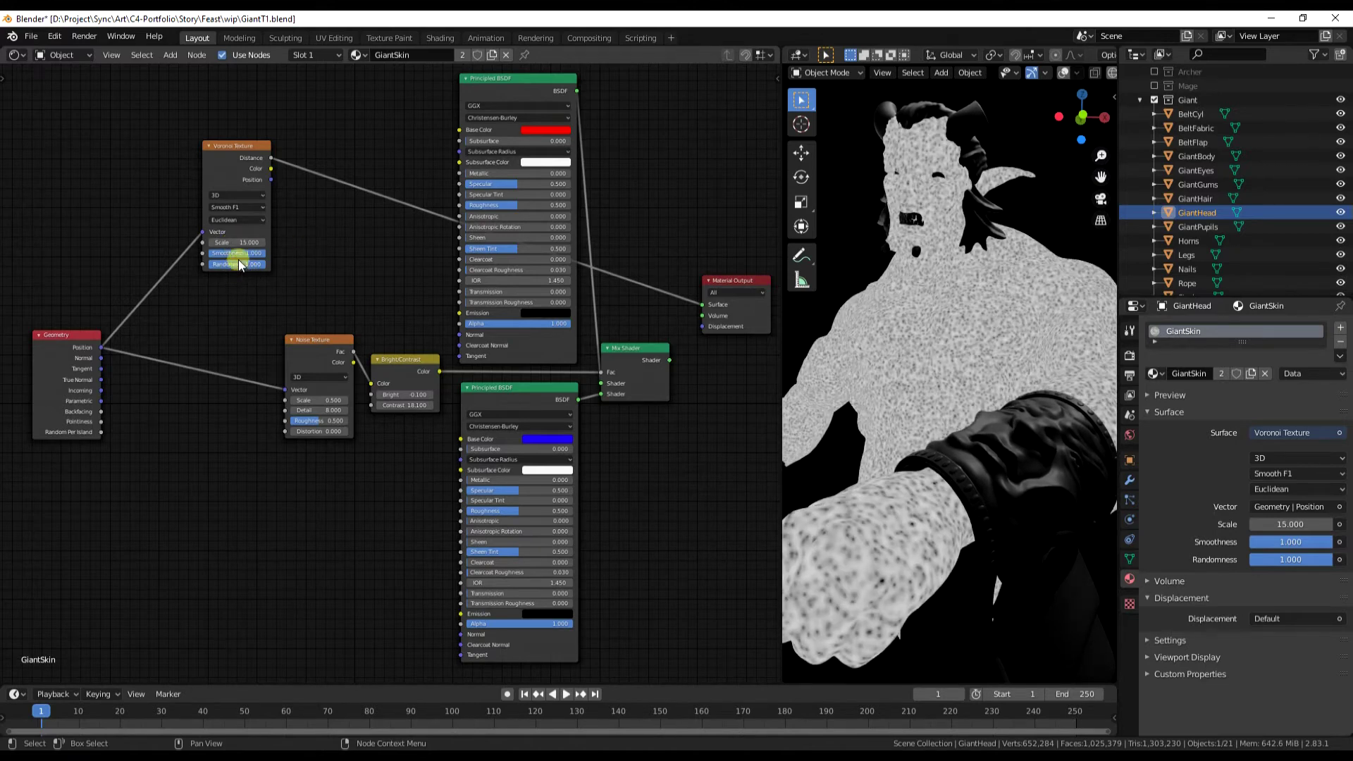
left_click_drag(262, 259, 323, 257)
left_click_drag(238, 265, 385, 265)
Insert a ColorRamp node into the link between the Voronoi Texture's Distance and the Material Output.
key("shift+a")
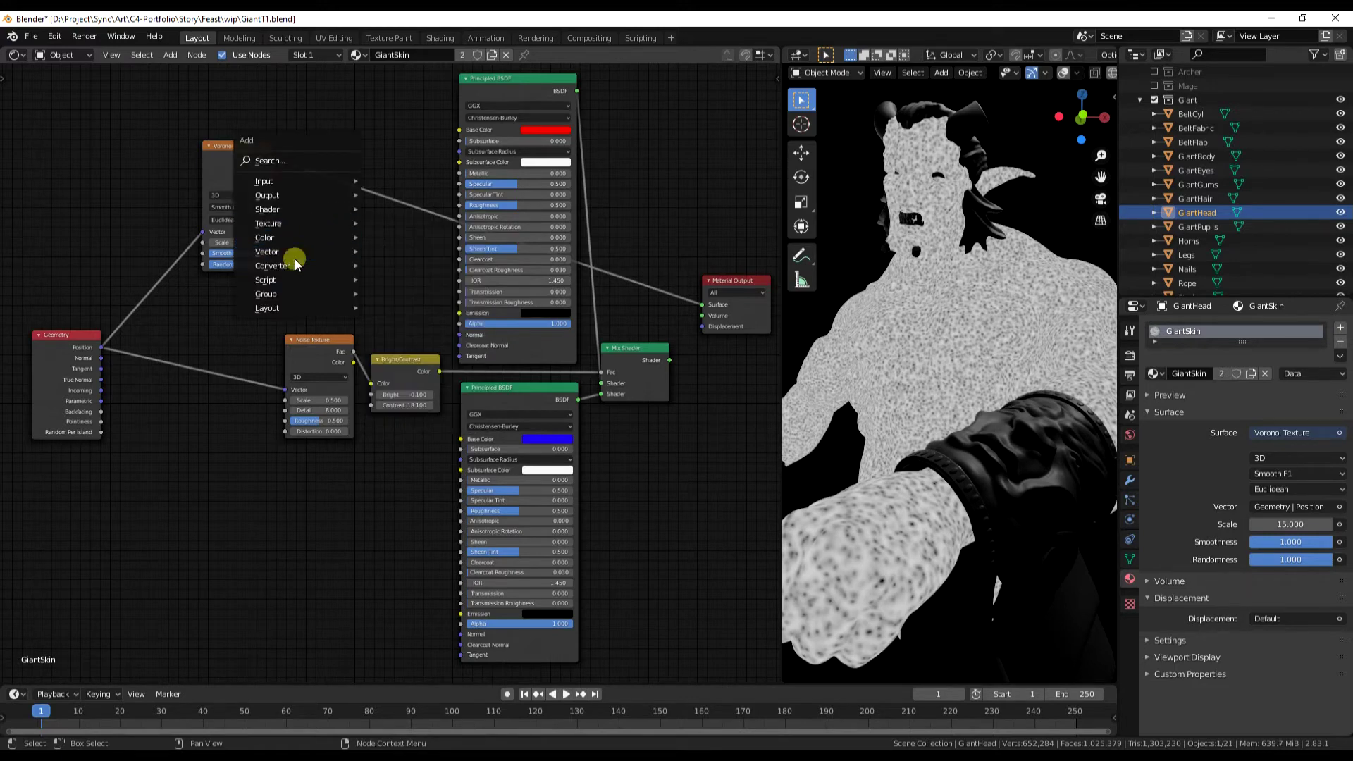
mouse_move(294, 267)
mouse_move(303, 239)
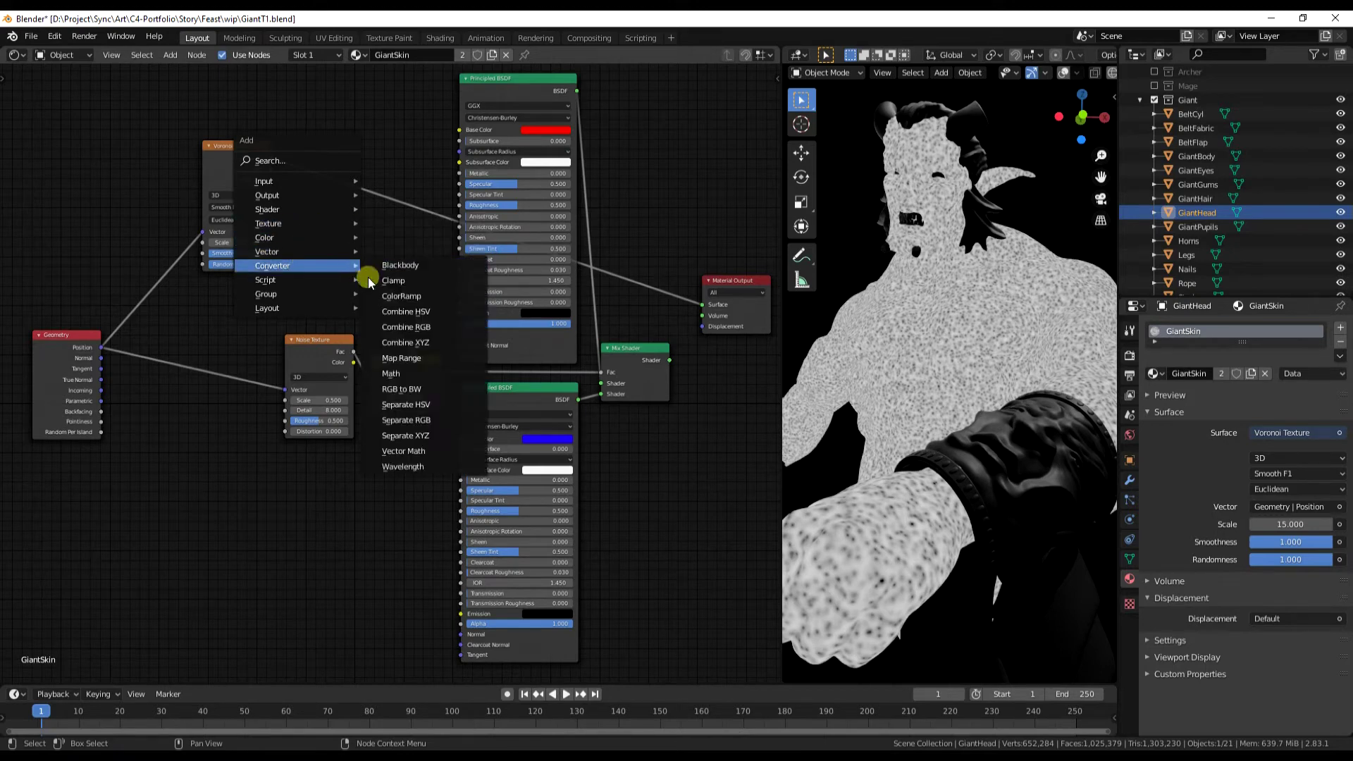
left_click(401, 296)
left_click(310, 134)
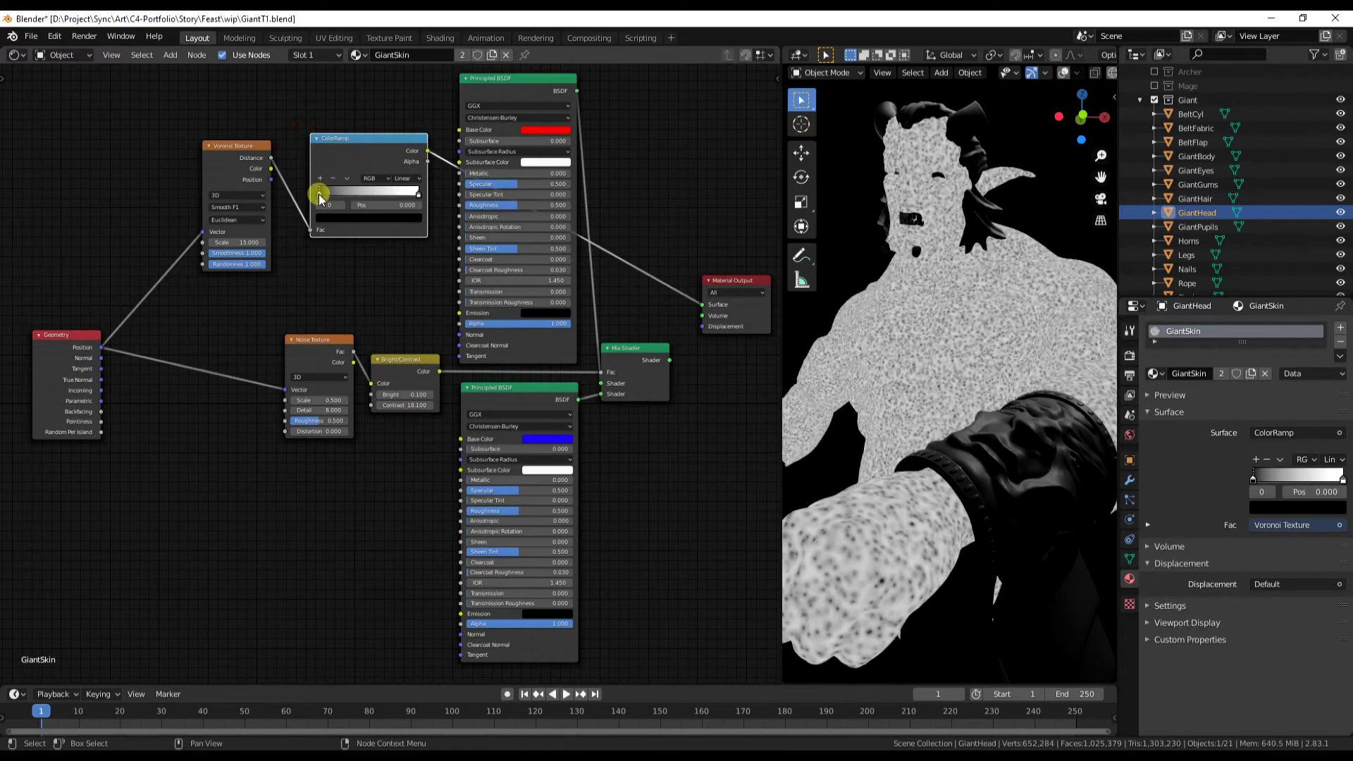
Invert the ColorRamp by making its first stop white and its last stop black.
left_click(345, 218)
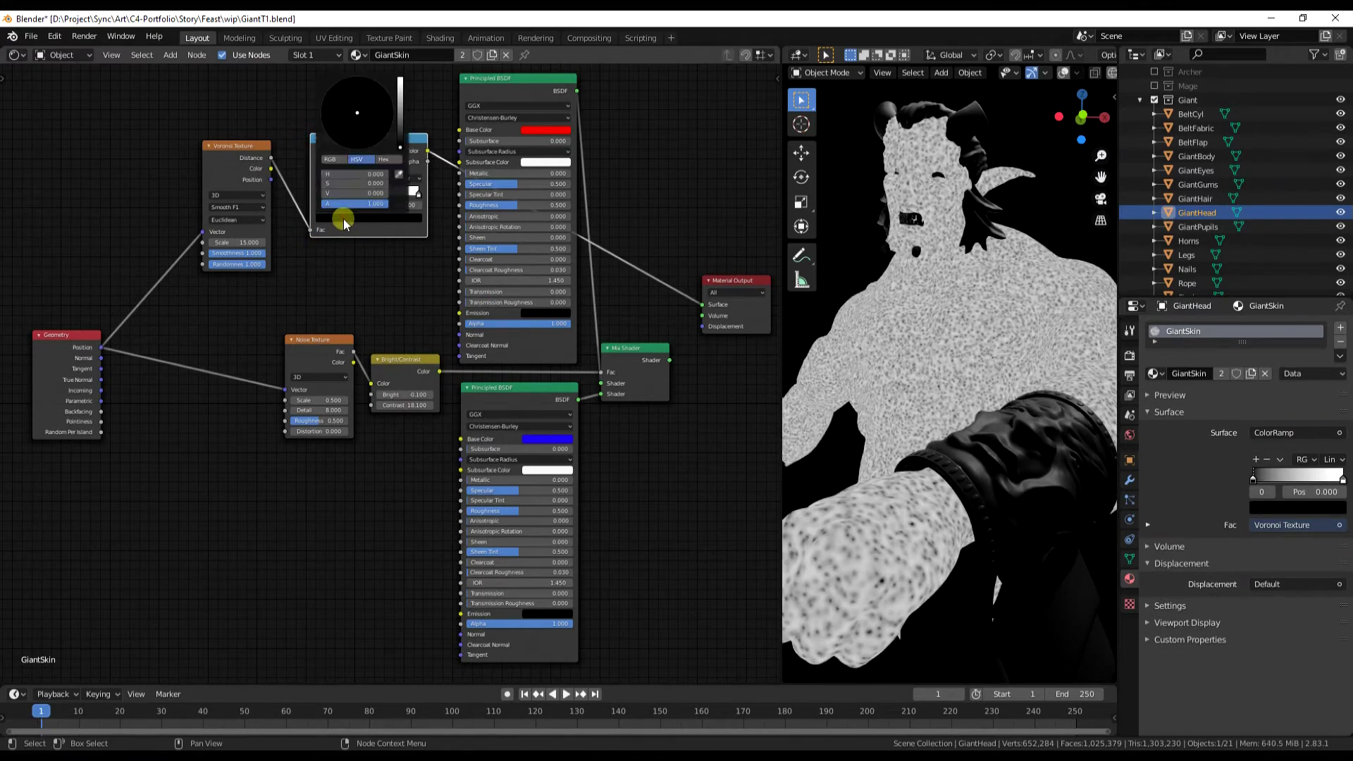
left_click_drag(399, 144, 399, 79)
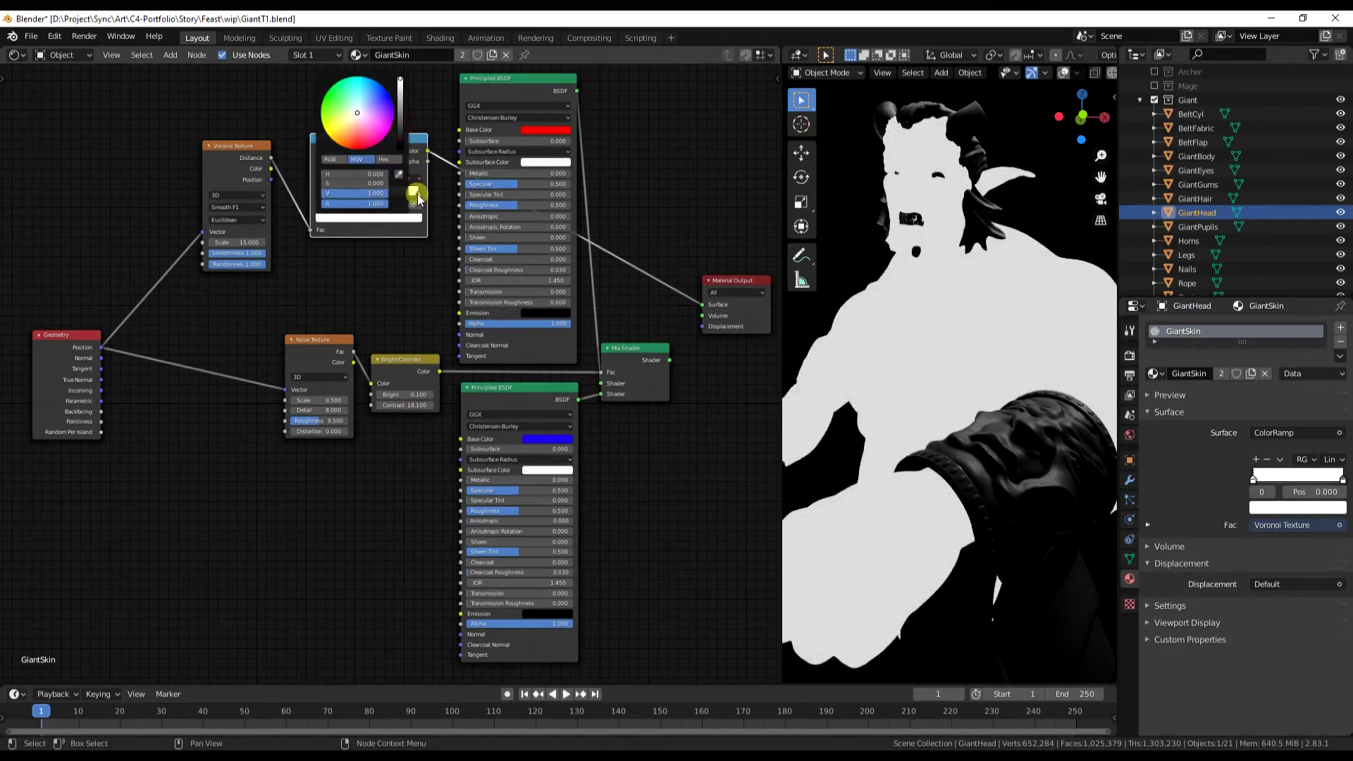
left_click(417, 194)
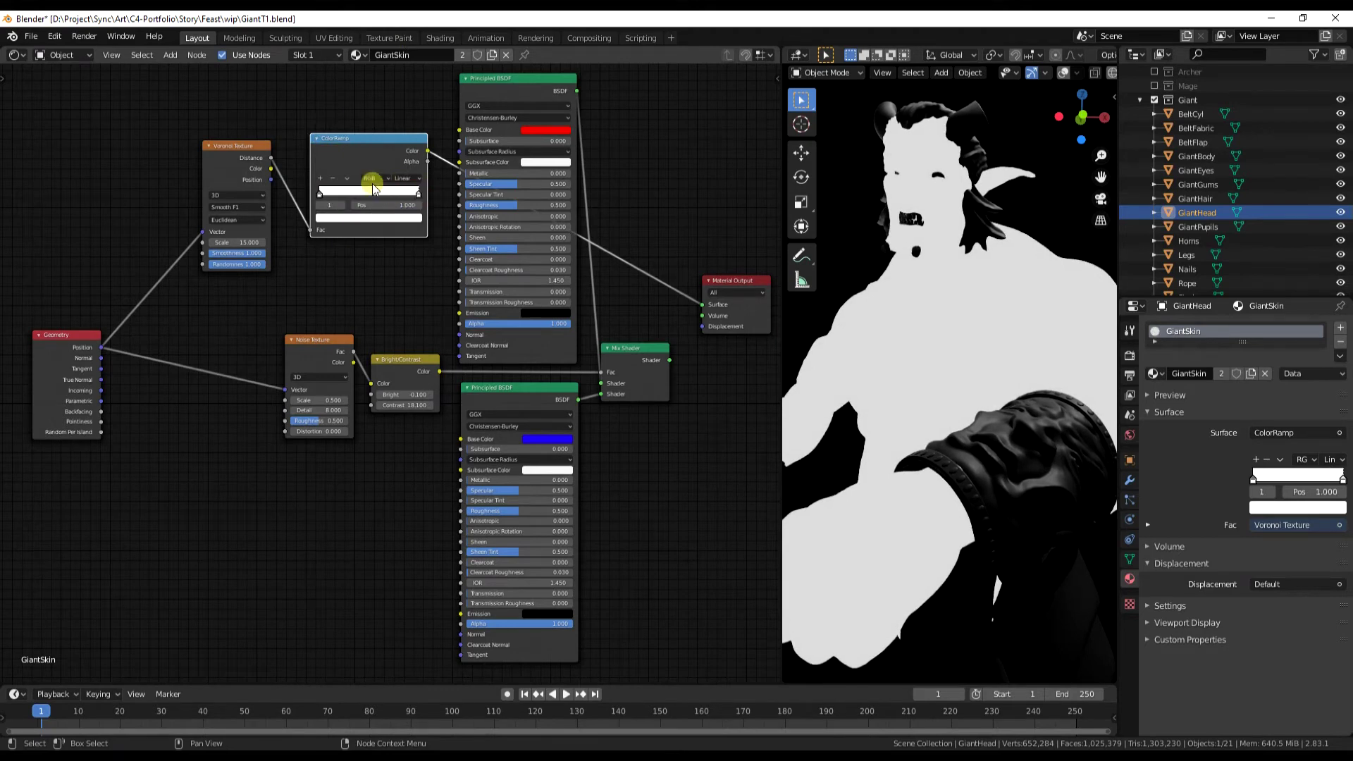
left_click(373, 218)
left_click_drag(399, 110, 413, 205)
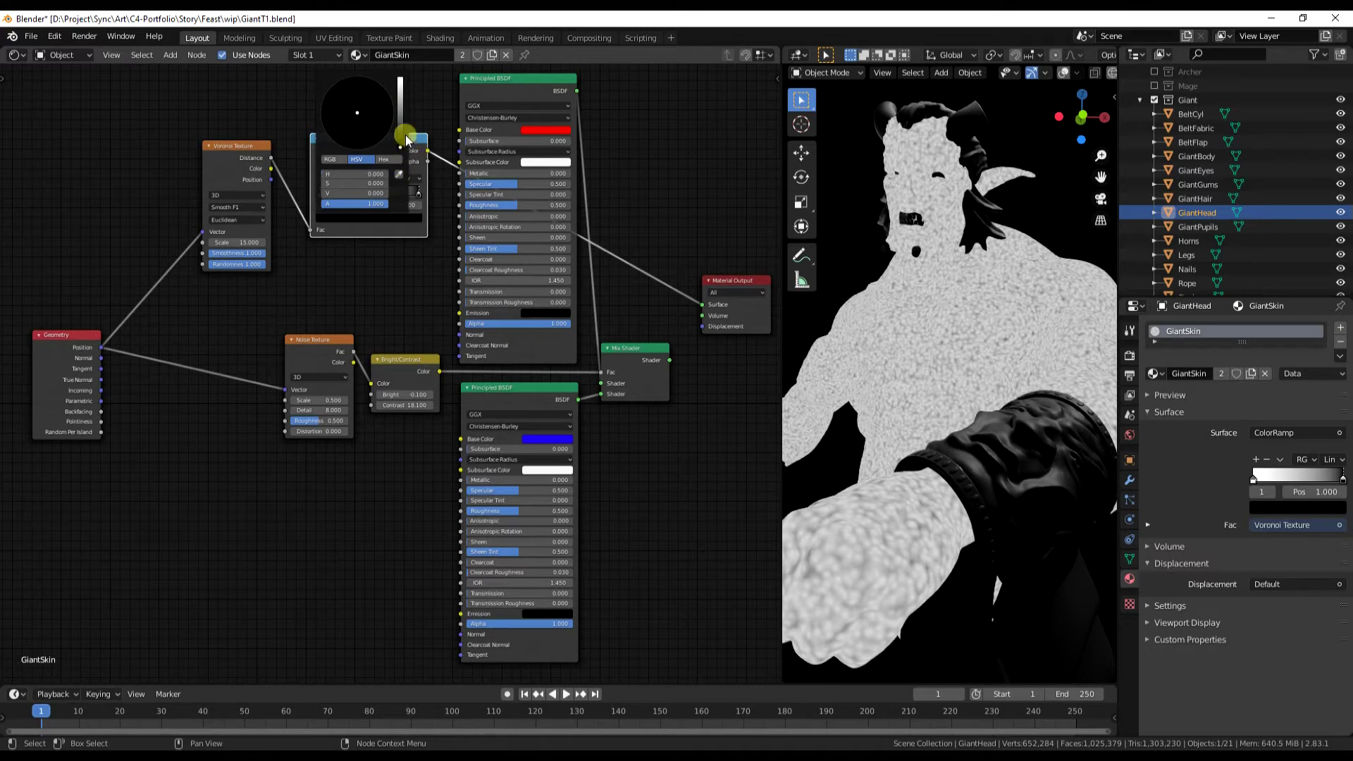
Shift the Voronoi Texture and ColorRamp farther from the shaders and place a new Bump node between the ColorRamp and the upper Principled BSDF.
left_click_drag(268, 153, 196, 142)
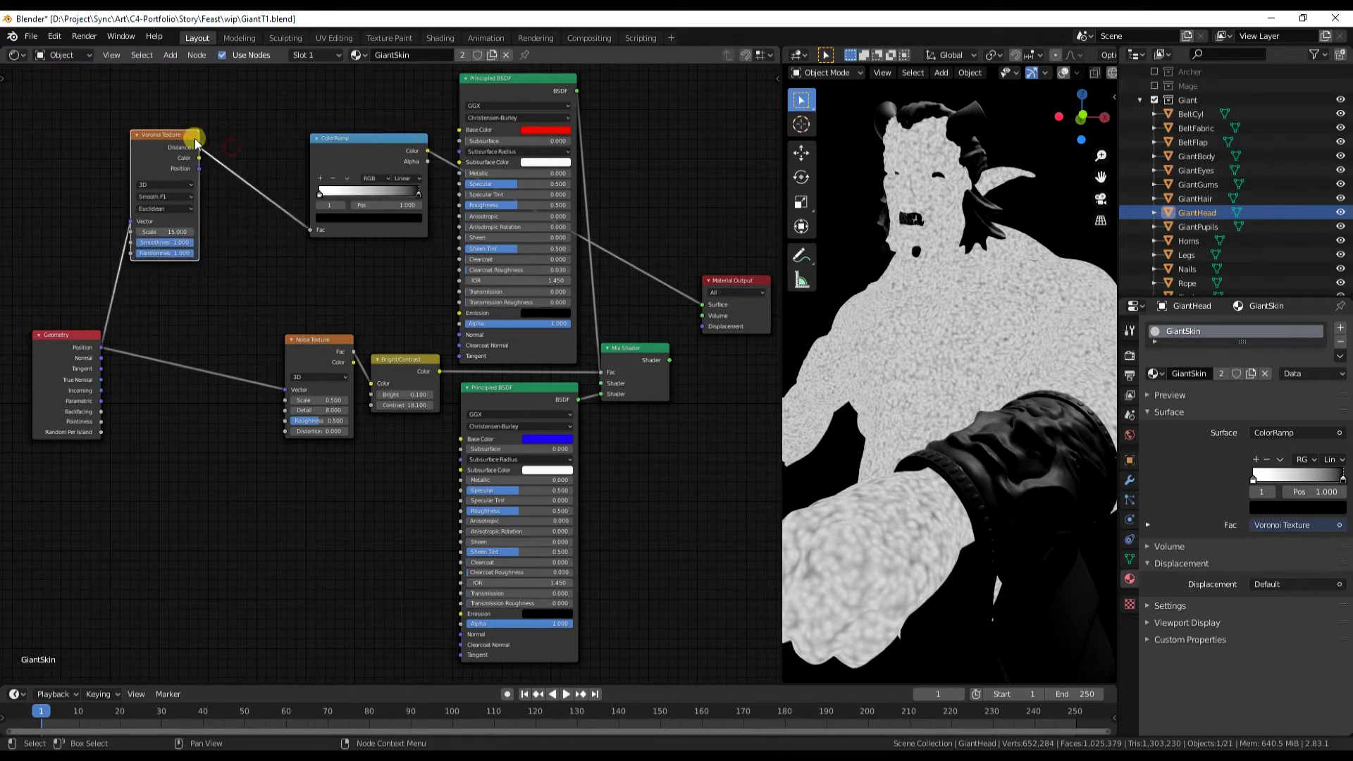
left_click_drag(339, 138, 245, 132)
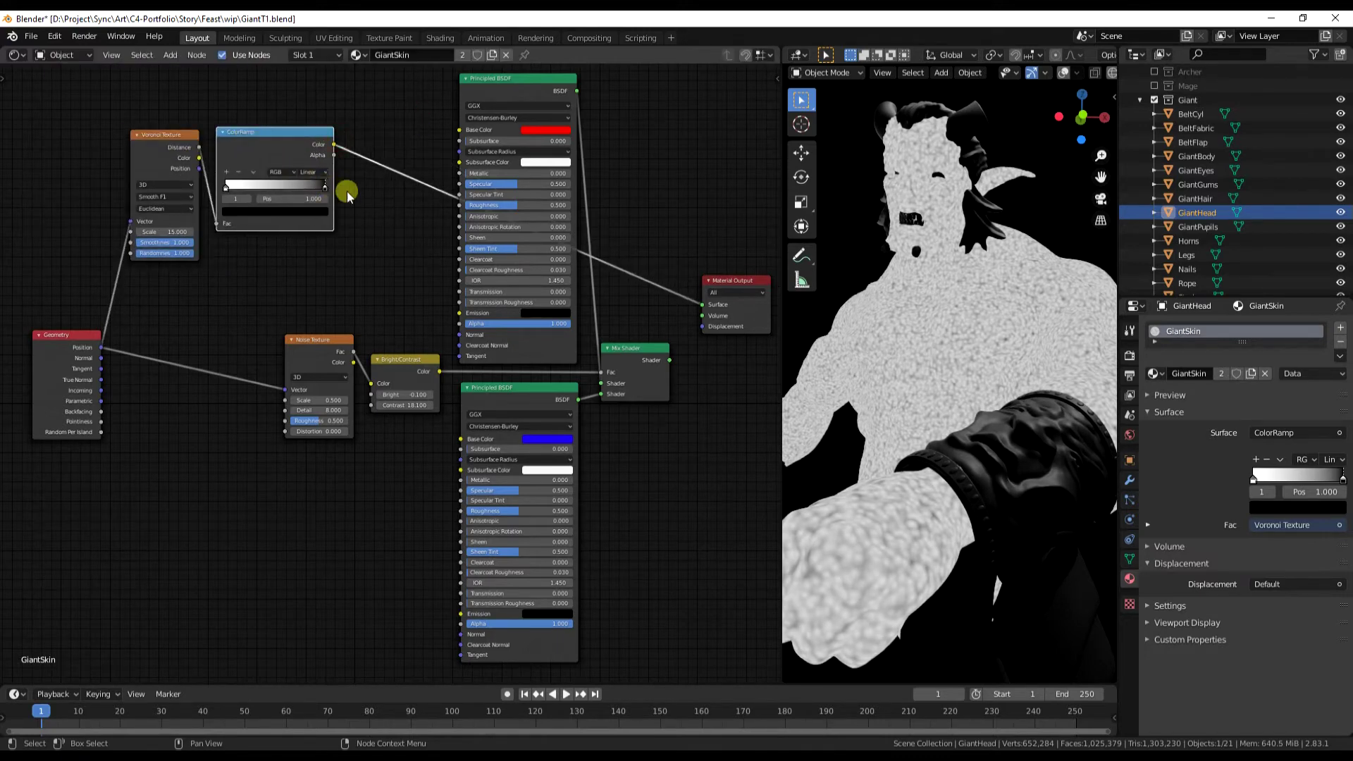
key("shift+a")
mouse_move(354, 278)
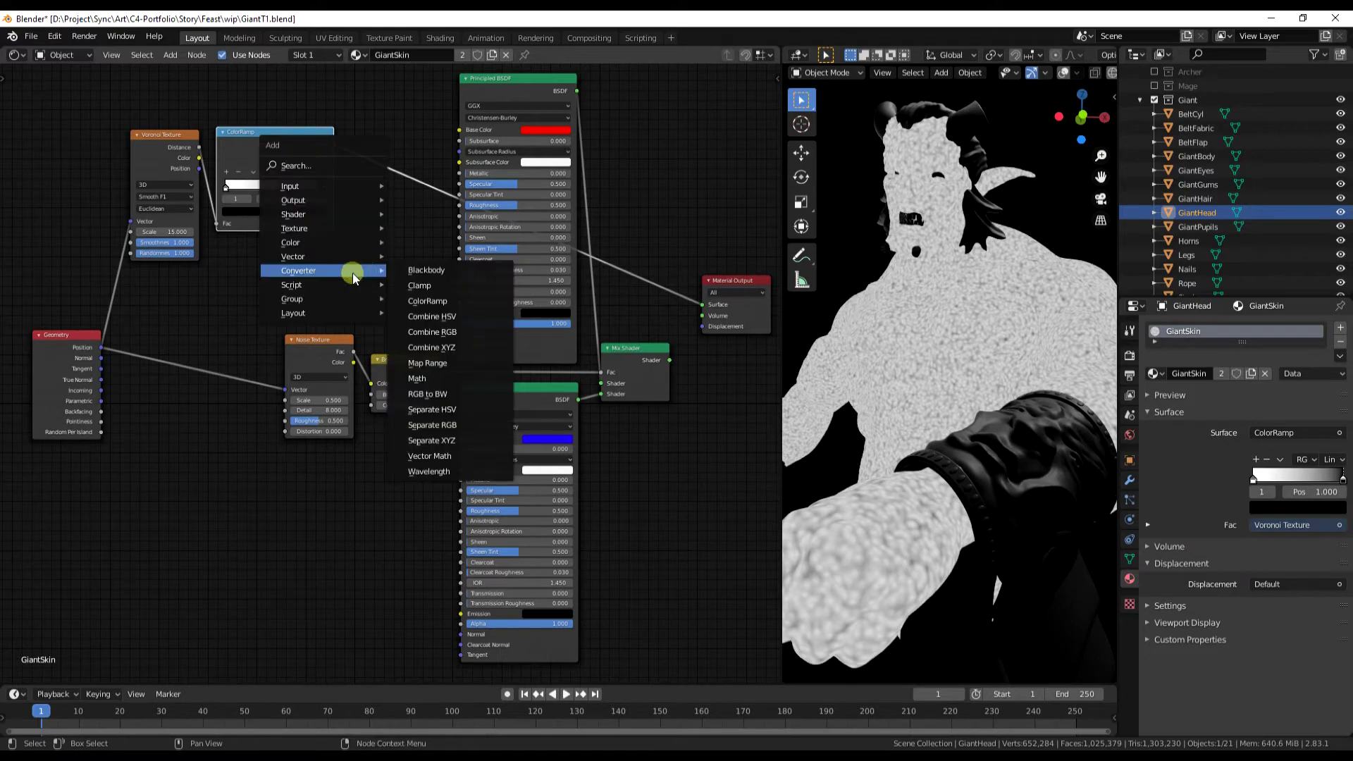
mouse_move(327, 198)
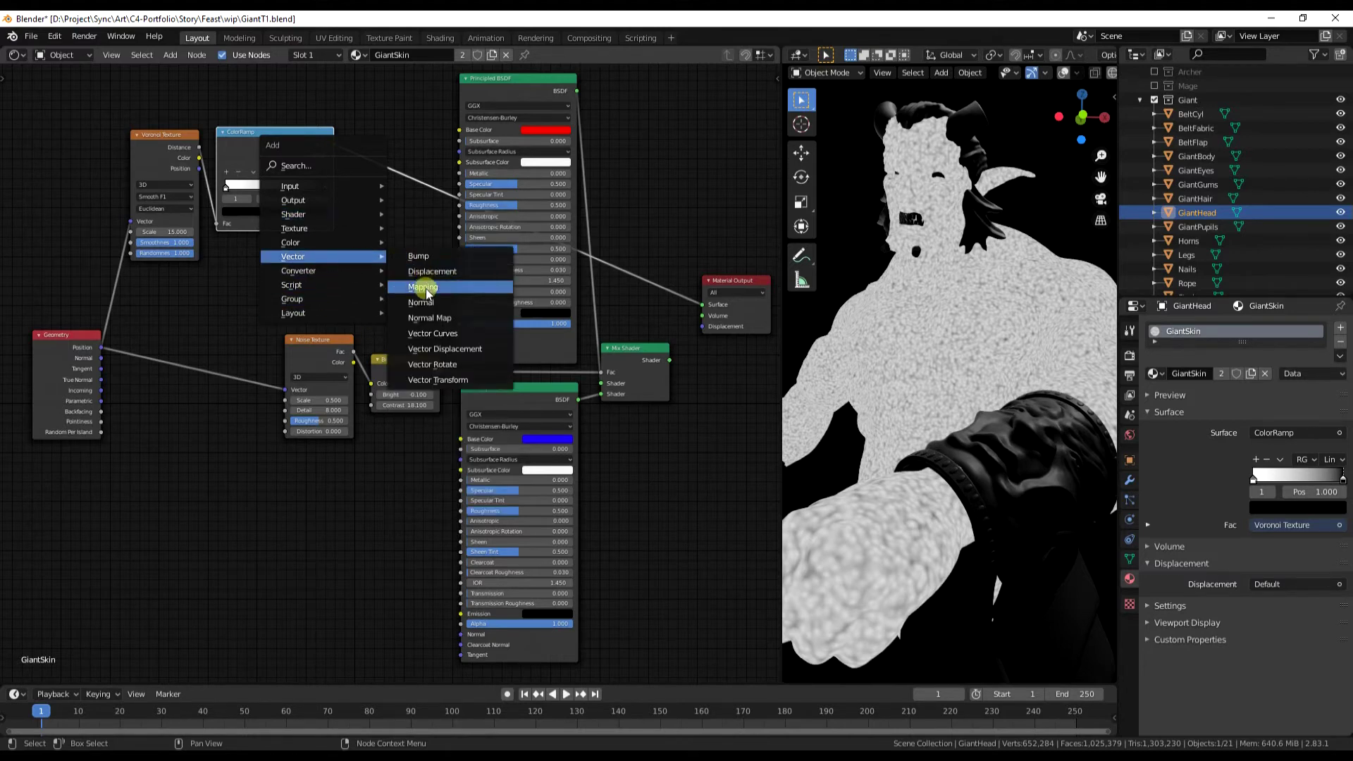
left_click(417, 259)
left_click(363, 193)
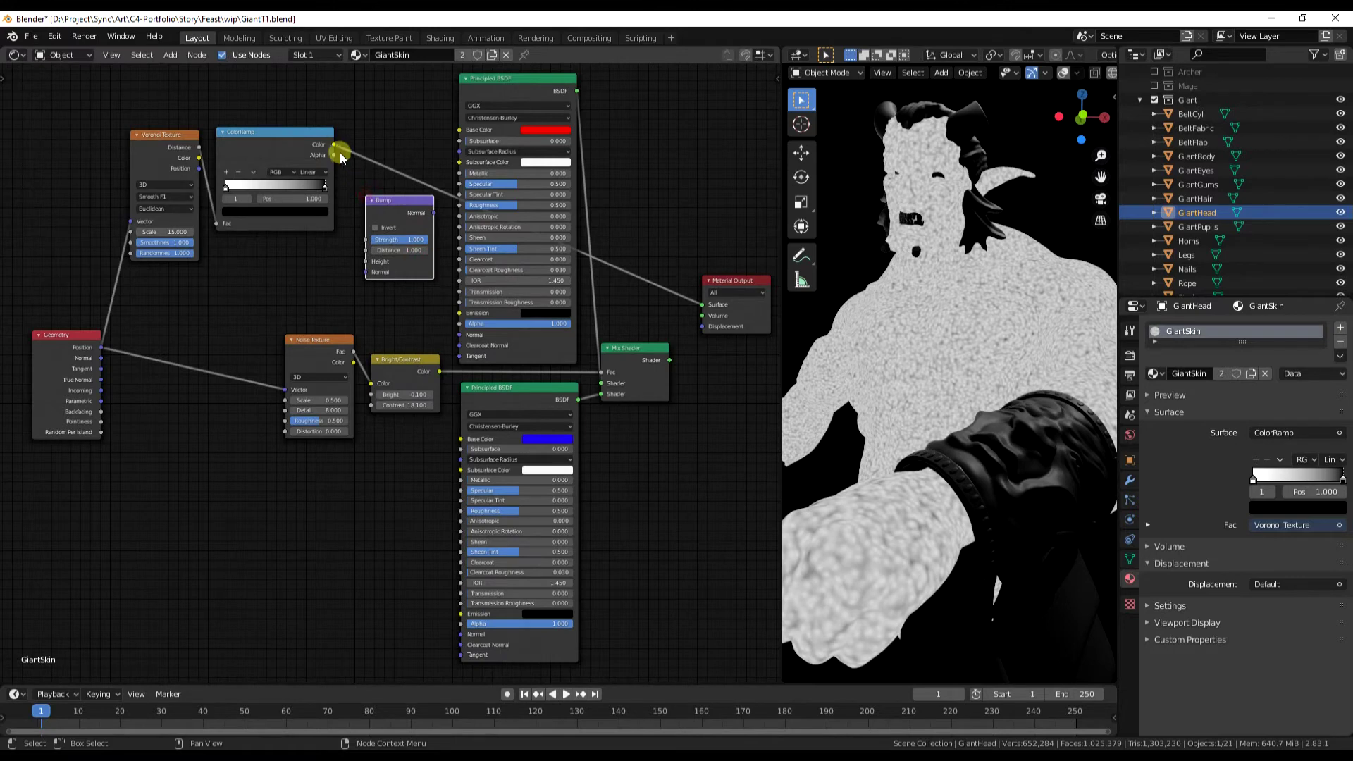
Wire the ColorRamp's Color through the Bump's Height into the upper Principled BSDF's Normal, and route that shader to the Material Output's Surface.
left_click_drag(334, 145, 366, 261)
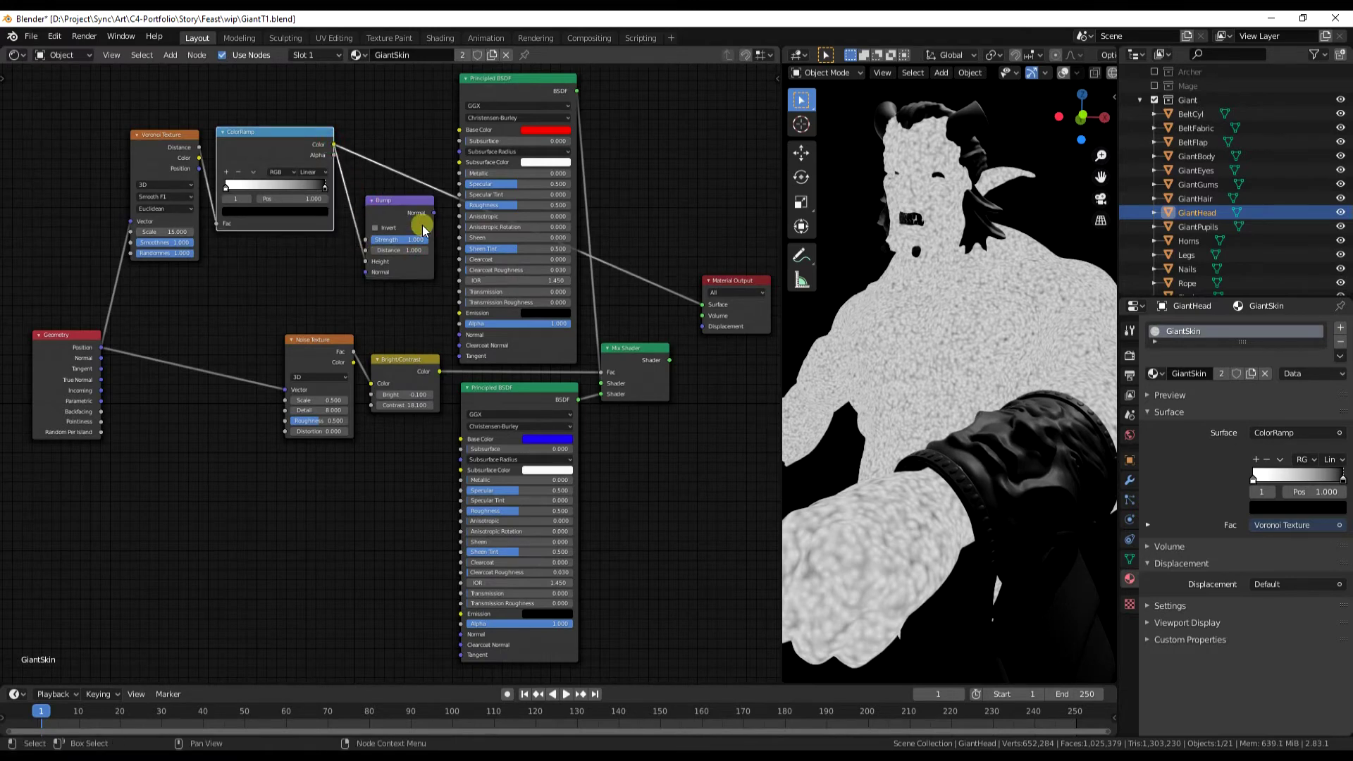
left_click_drag(433, 213, 459, 336)
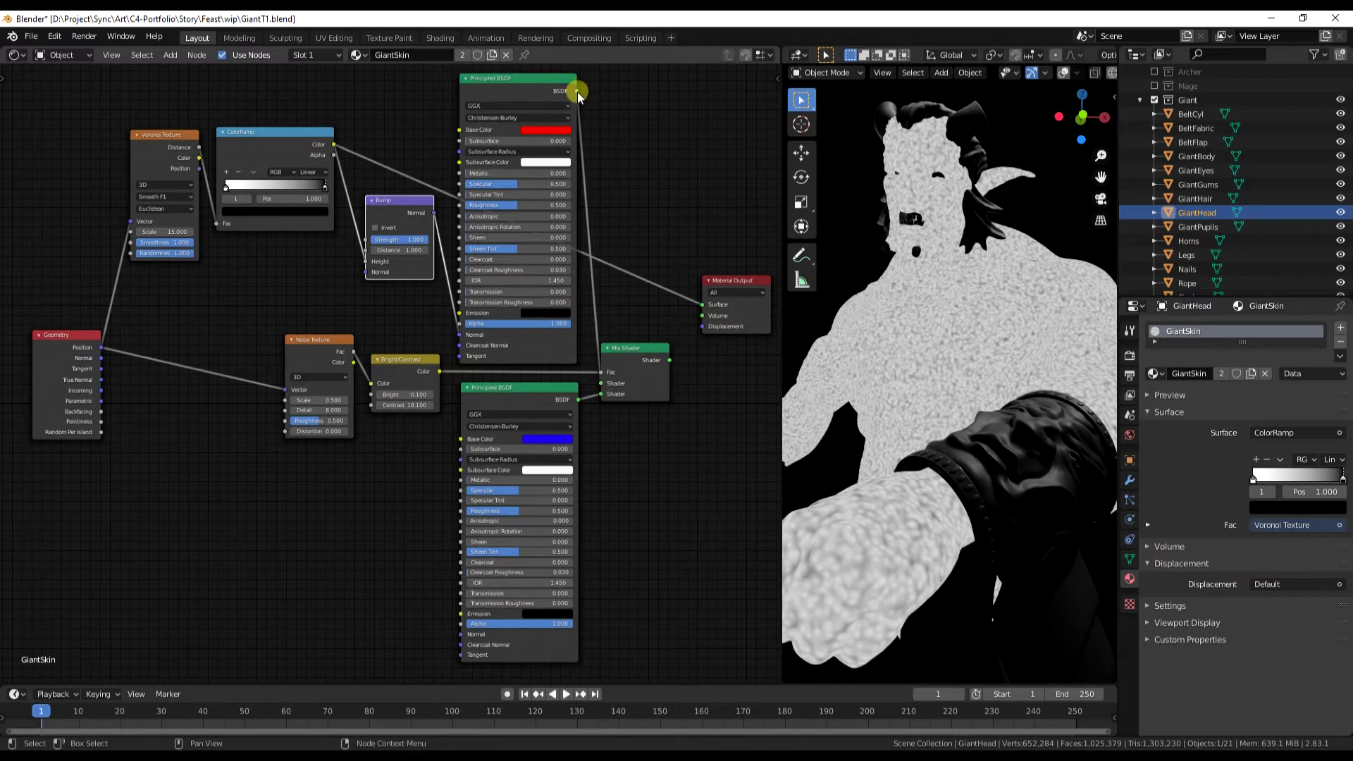
left_click_drag(577, 91, 702, 305)
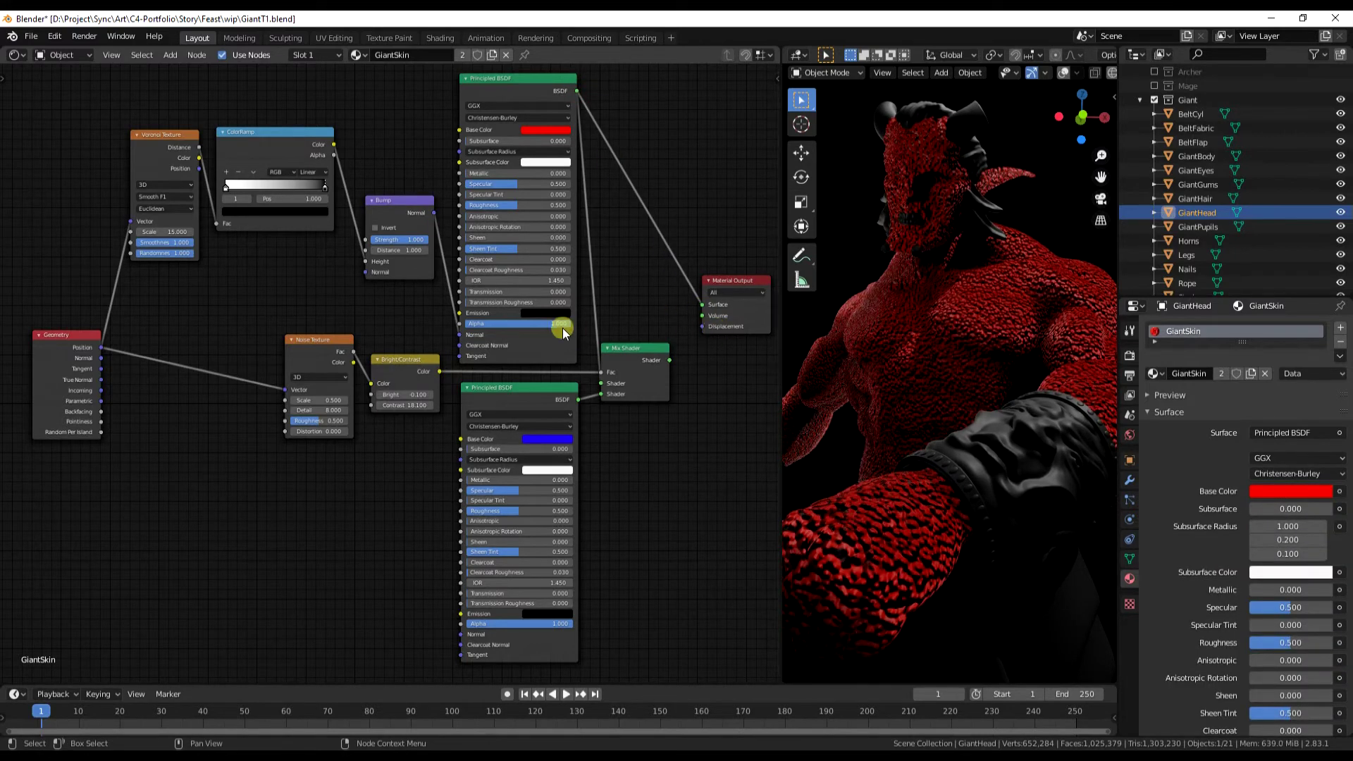
Set the Bump's Strength to 0.108 and reconnect the Mix Shader to the Material Output's Surface.
left_click_drag(400, 243, 345, 244)
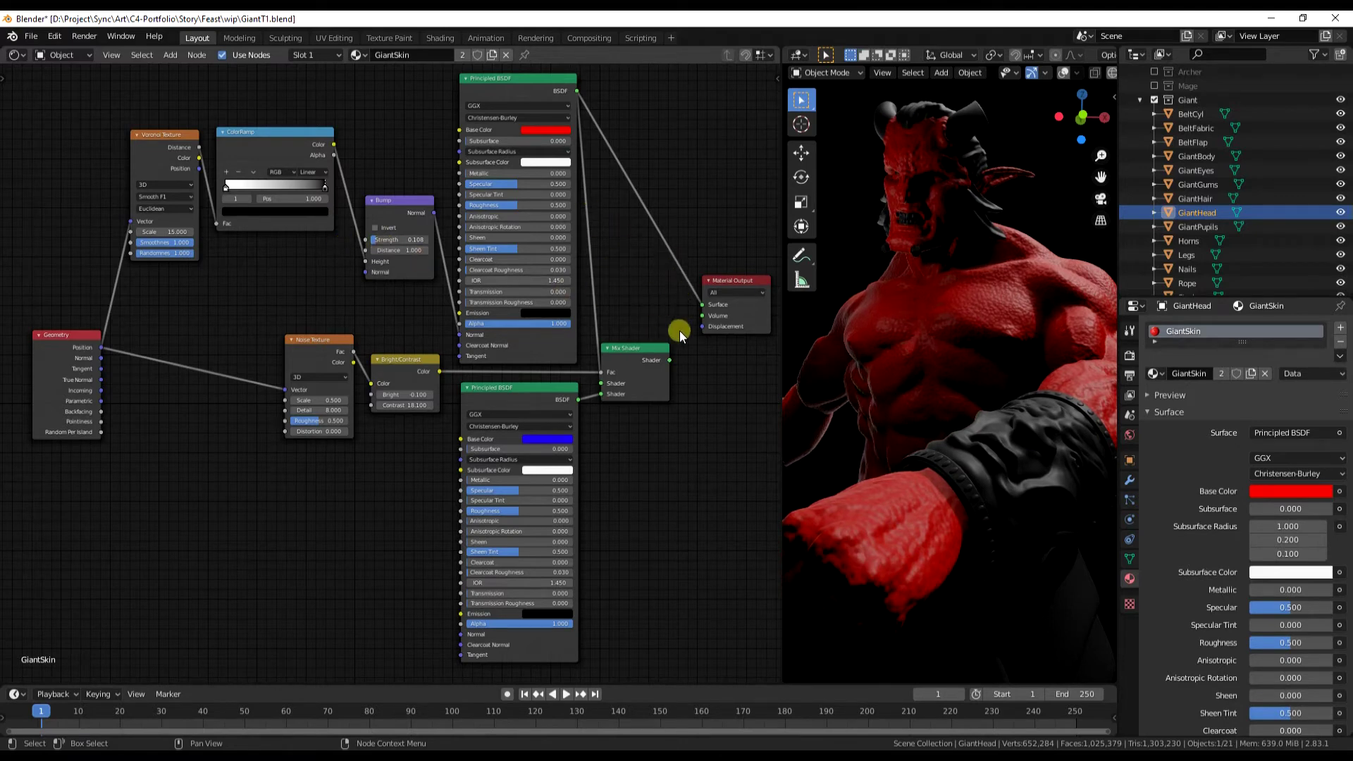
left_click_drag(669, 360, 701, 305)
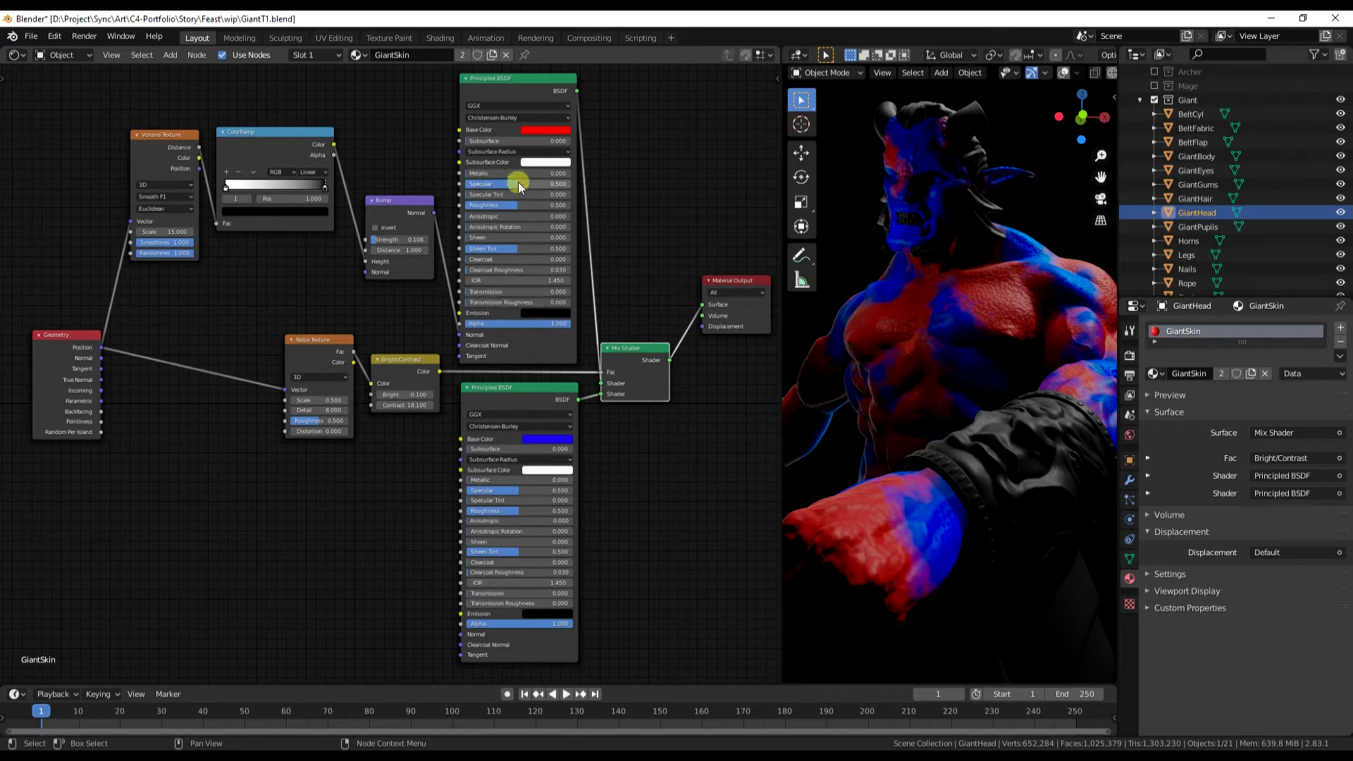
Set the upper Principled BSDF's Specular to 0.659 and Roughness to 0.568, and adjust the brightness of its red Base Color.
mouse_move(520, 182)
left_mouse_down()
mouse_move(554, 182)
mouse_move(474, 208)
mouse_move(502, 202)
left_mouse_up()
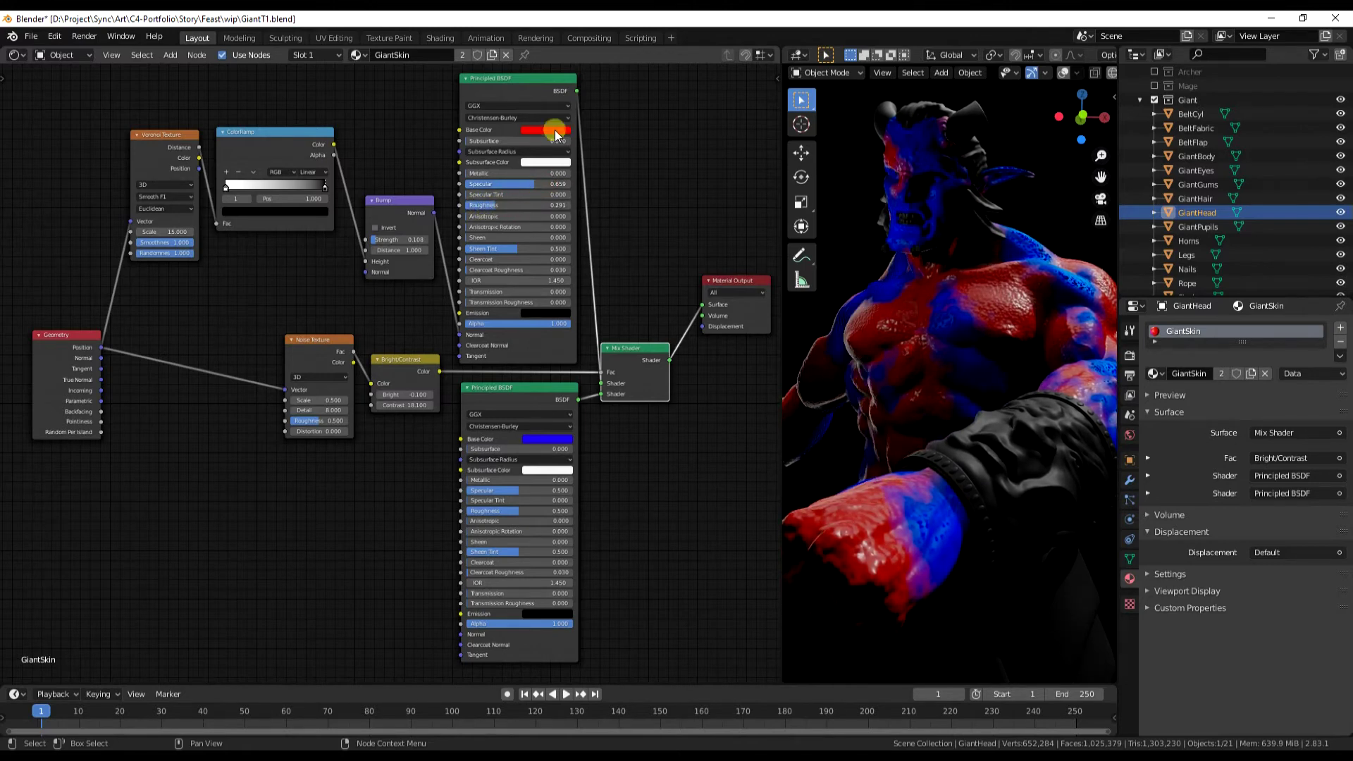
left_click(545, 130)
left_click_drag(606, 185, 610, 152)
left_click_drag(492, 203, 524, 206)
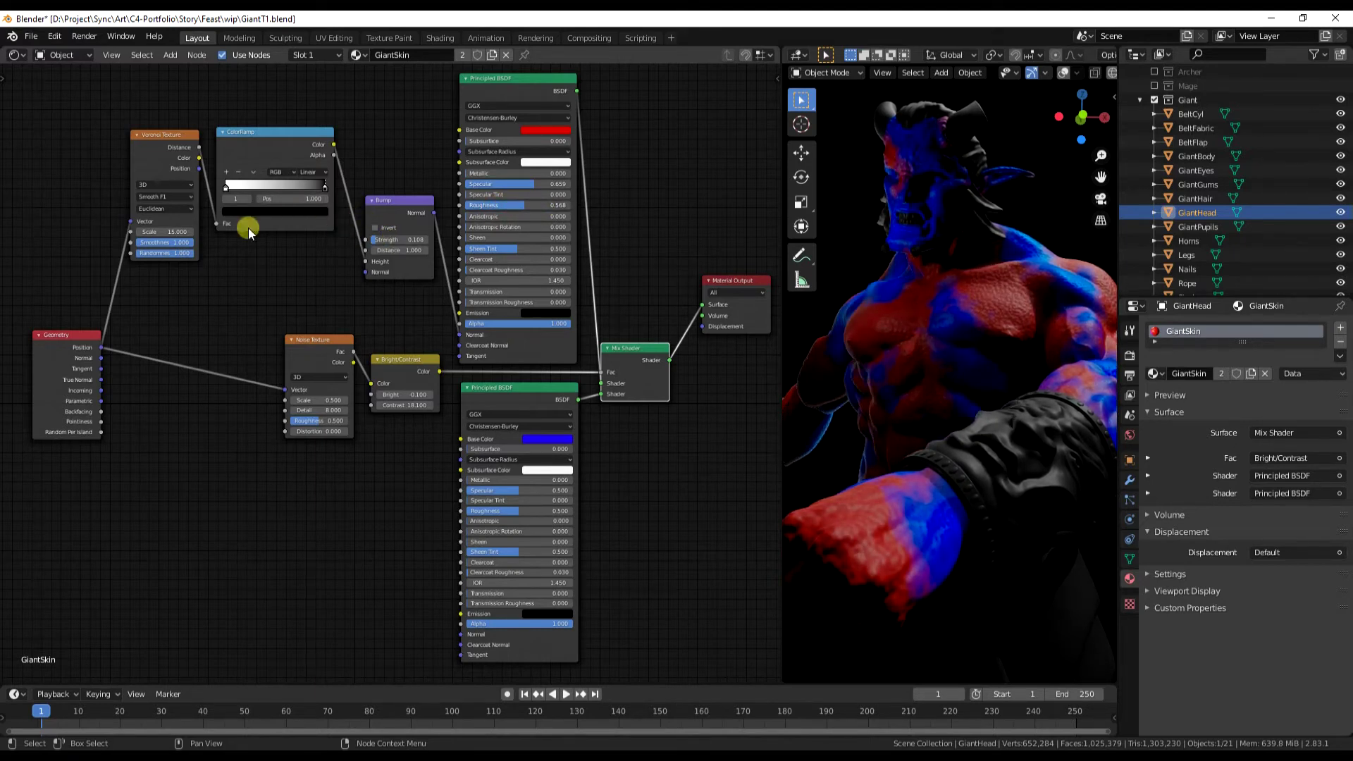
Set the Voronoi Texture's Scale to 22 for finer bump detail on the red skin.
left_click_drag(153, 231, 203, 242)
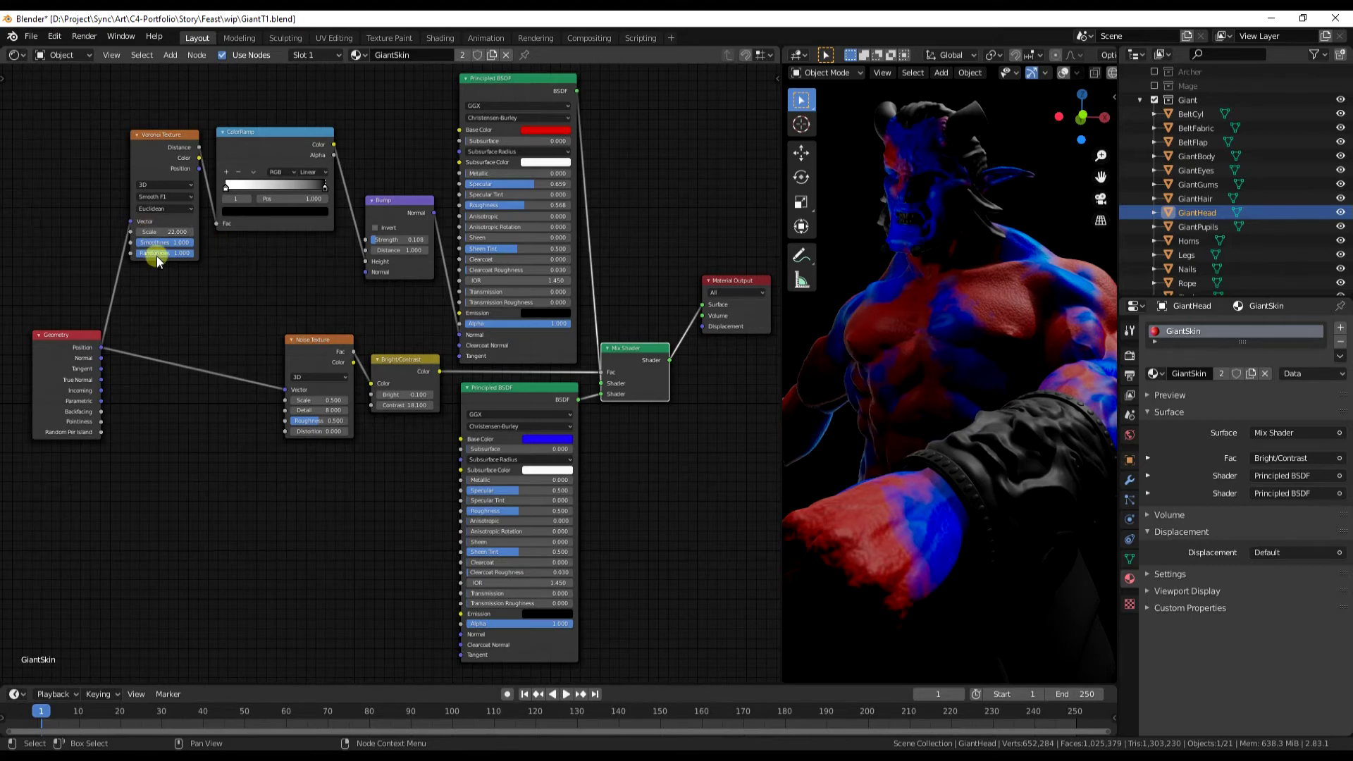
left_click(190, 420)
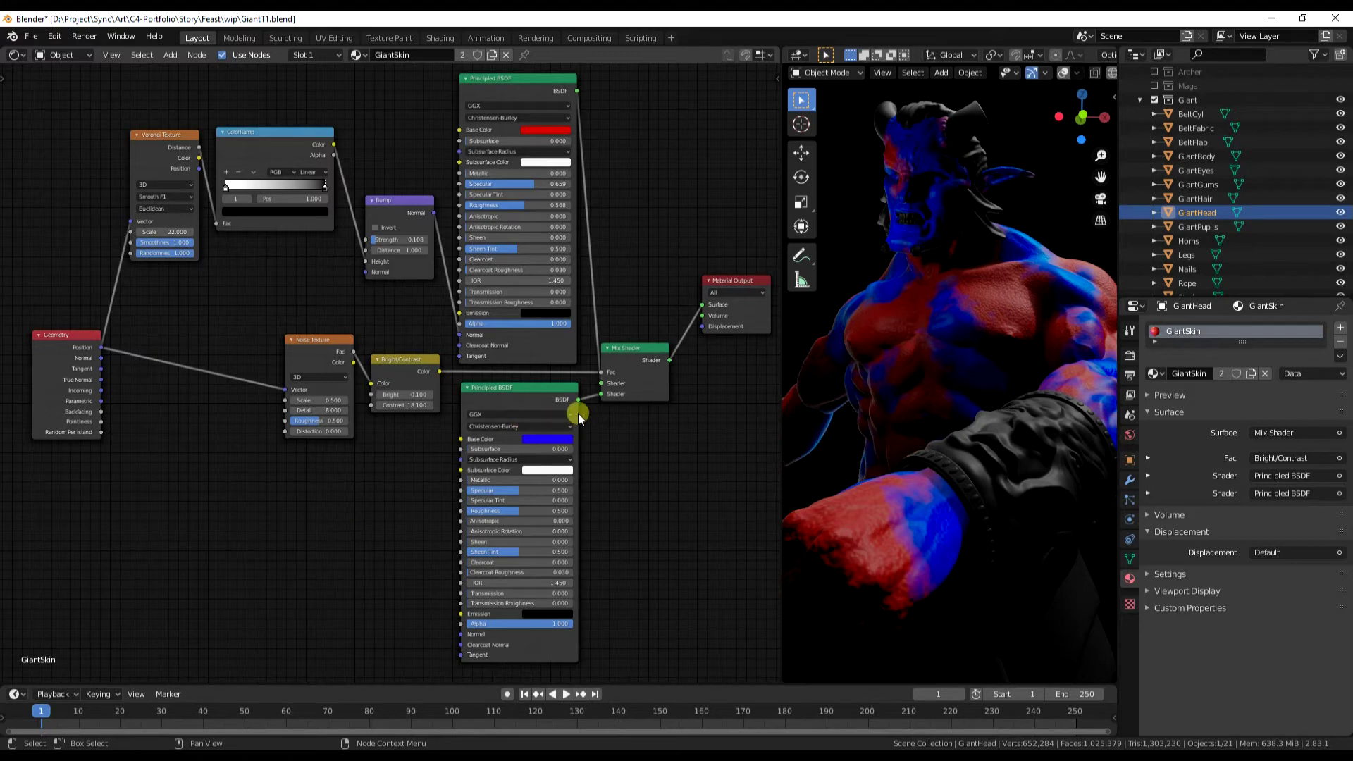
Route the lower Principled BSDF to the Material Output and add a second Noise Texture driven by the Geometry node's Position.
left_click_drag(578, 399, 703, 310)
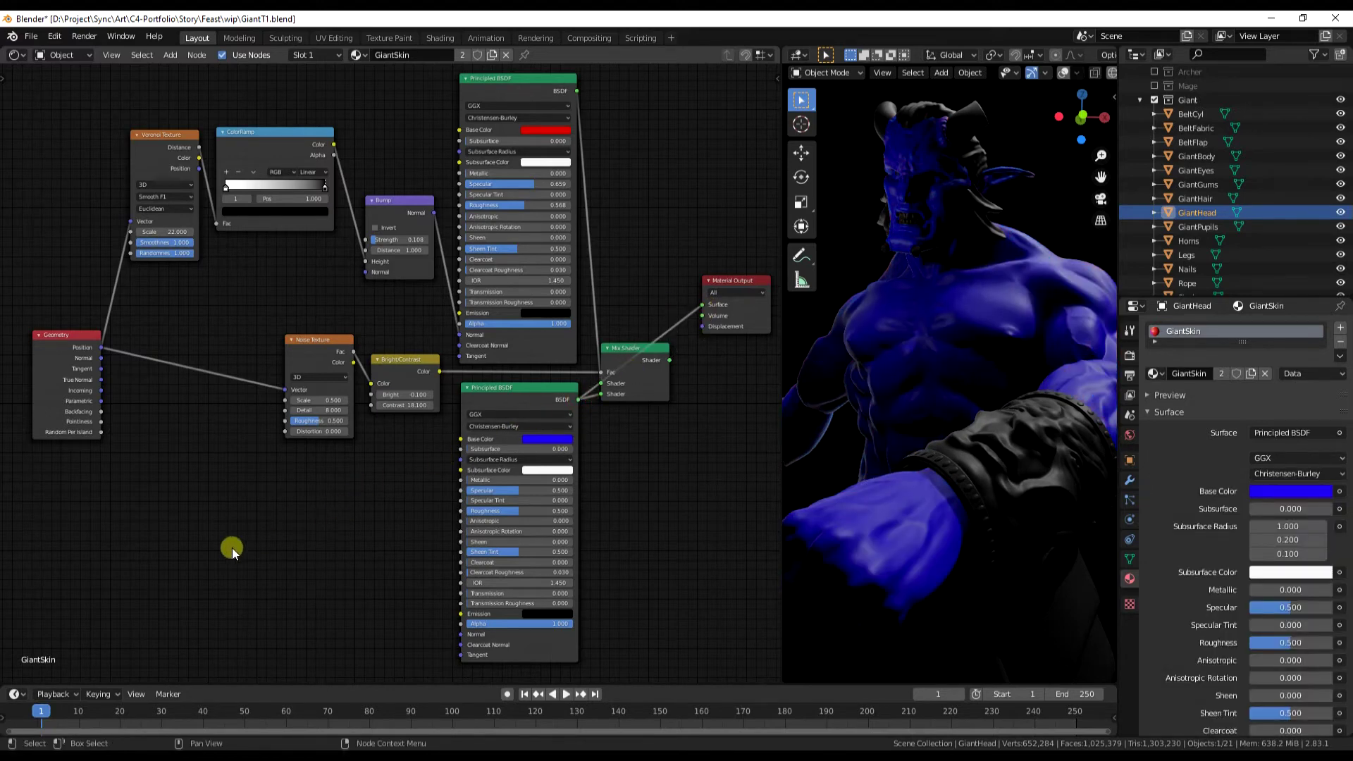
key("shift+a")
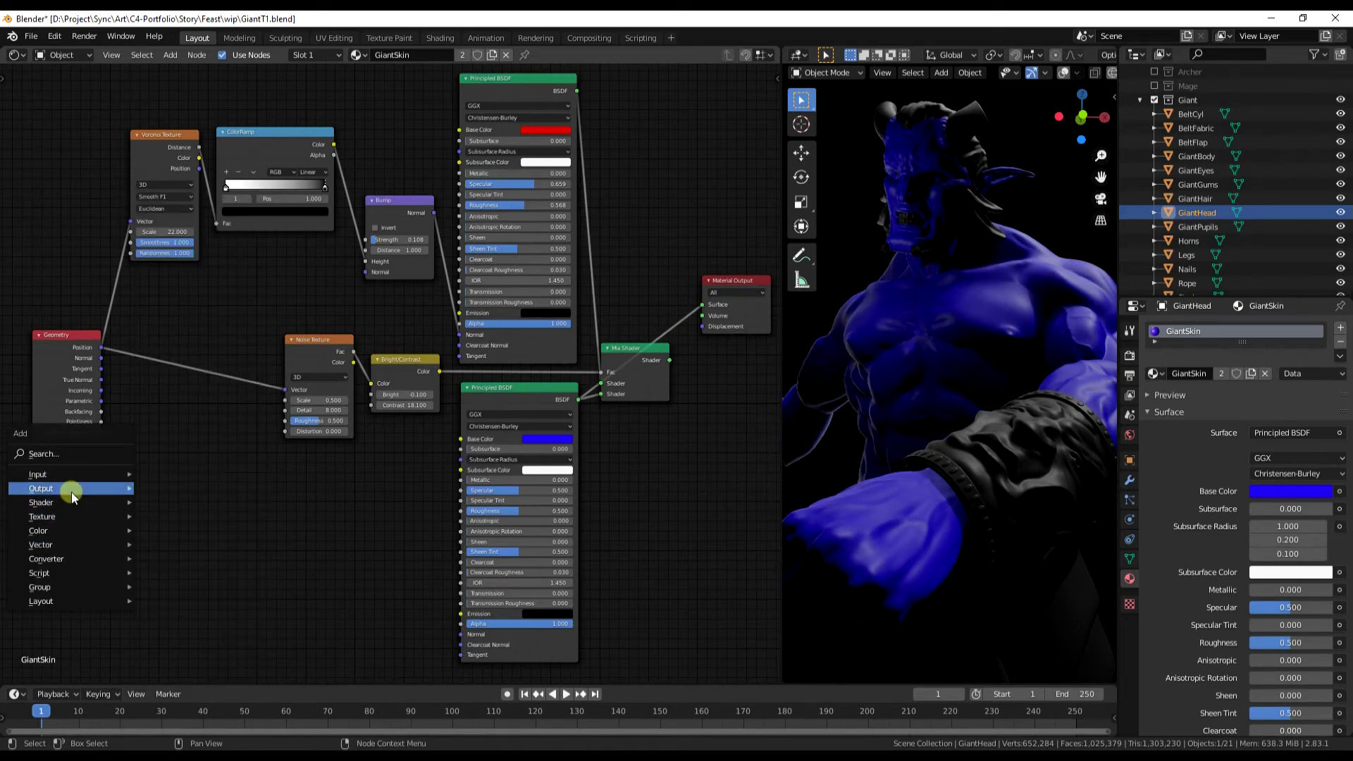
mouse_move(71, 503)
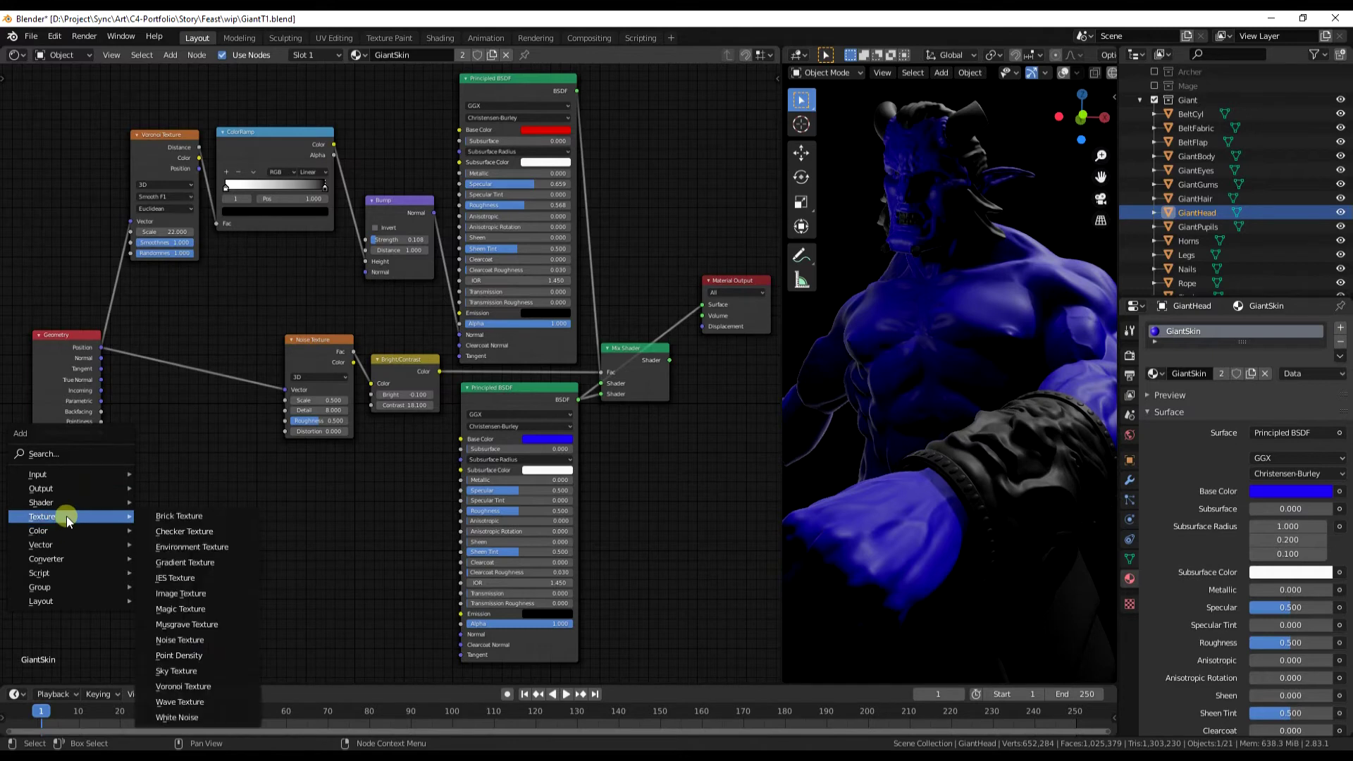
left_click(197, 640)
left_click(138, 429)
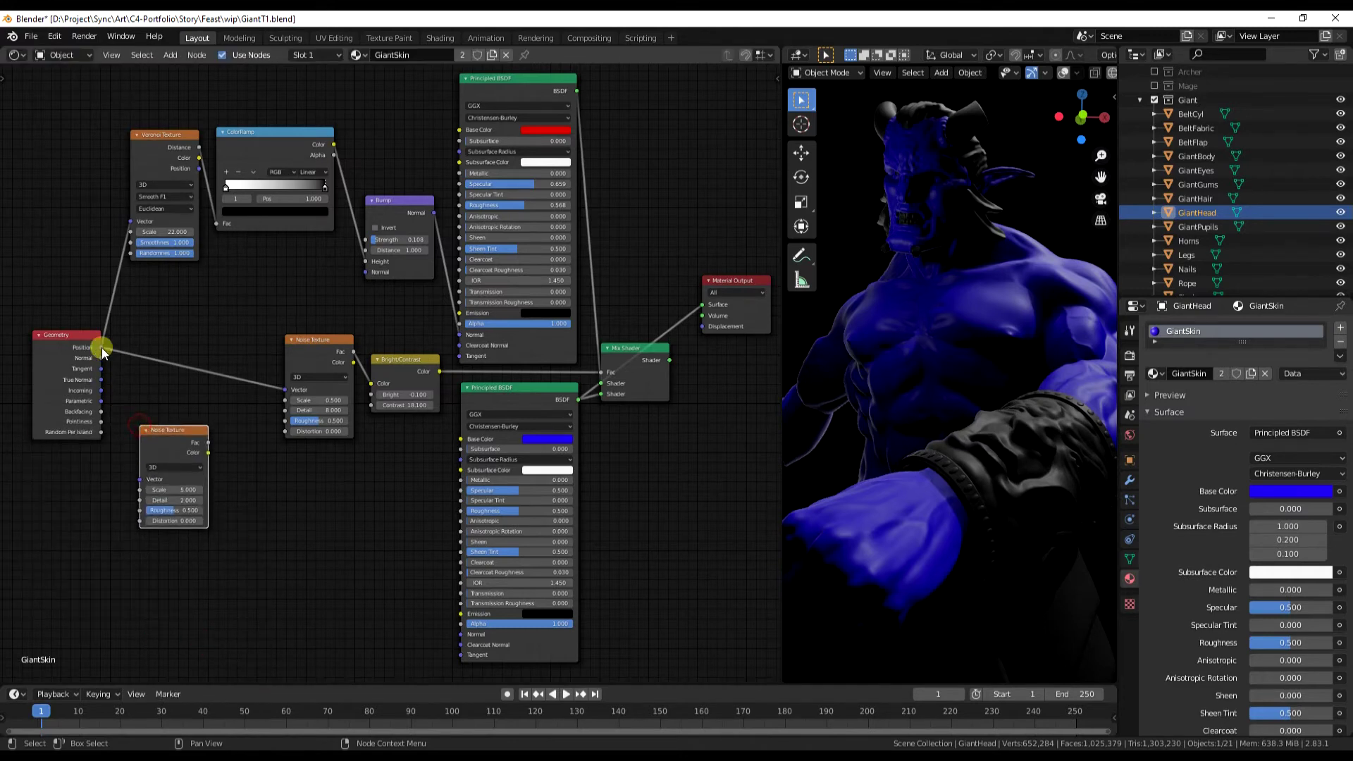
left_click_drag(102, 347, 141, 479)
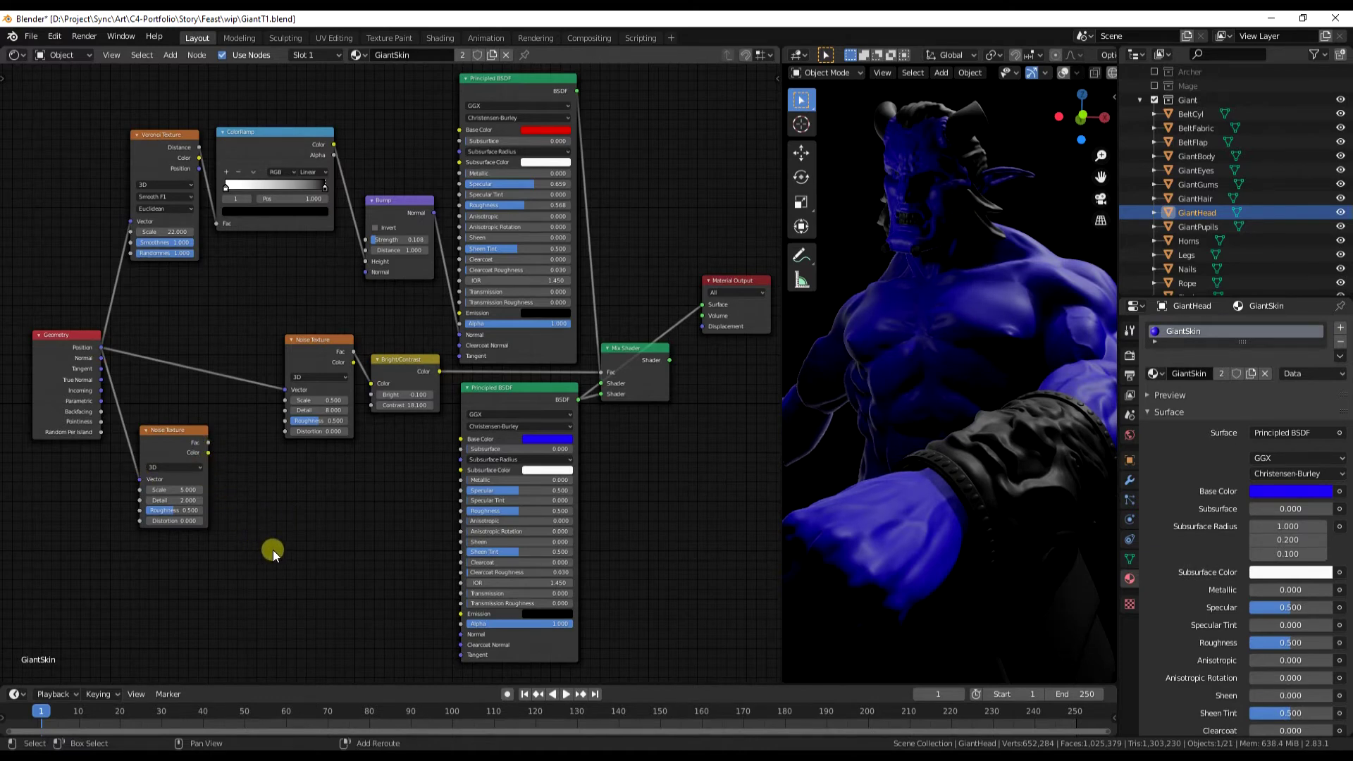
Duplicate the Bump node and wire the new Noise Texture's Fac through its Height into the lower Principled BSDF's Normal.
left_click(397, 202)
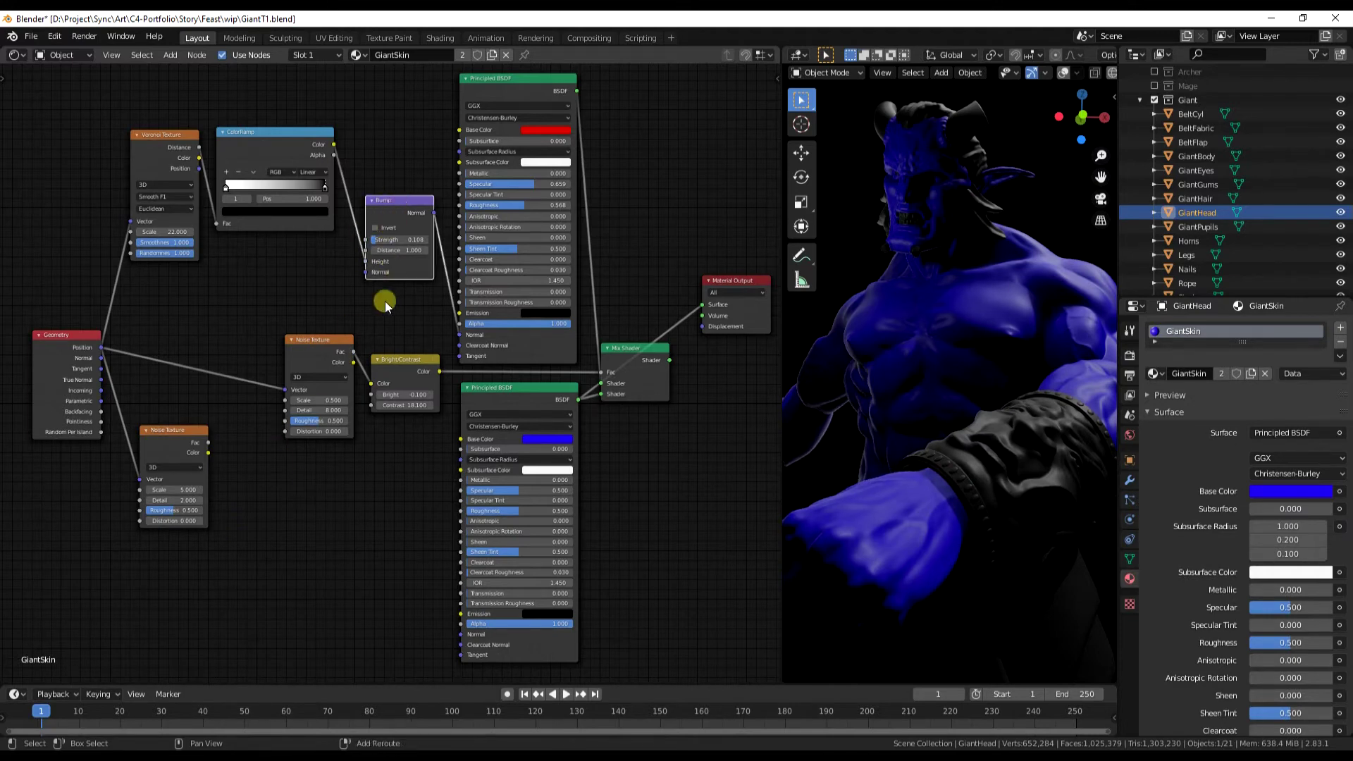
key("shift+d")
left_click(300, 625)
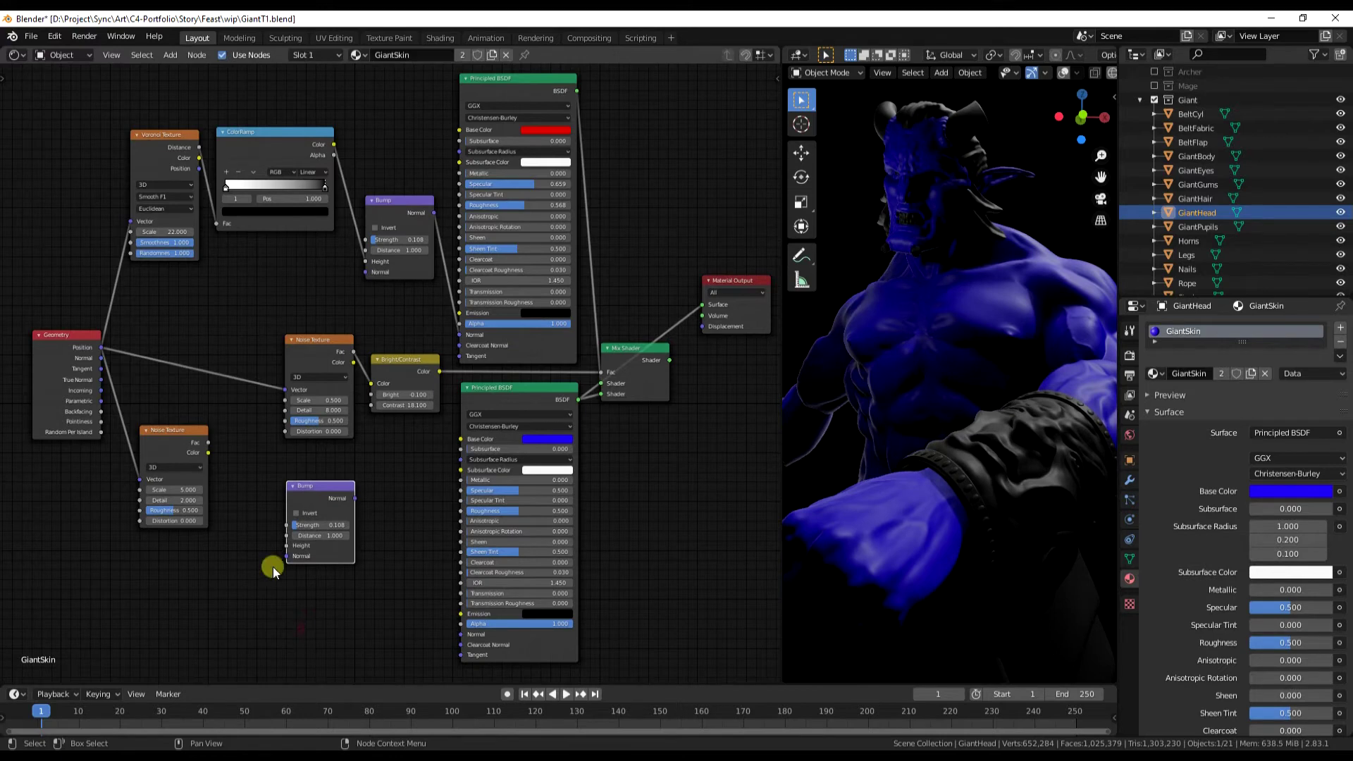
left_click_drag(209, 445, 314, 544)
mouse_move(355, 498)
left_mouse_down()
mouse_move(419, 606)
mouse_move(459, 634)
left_mouse_up()
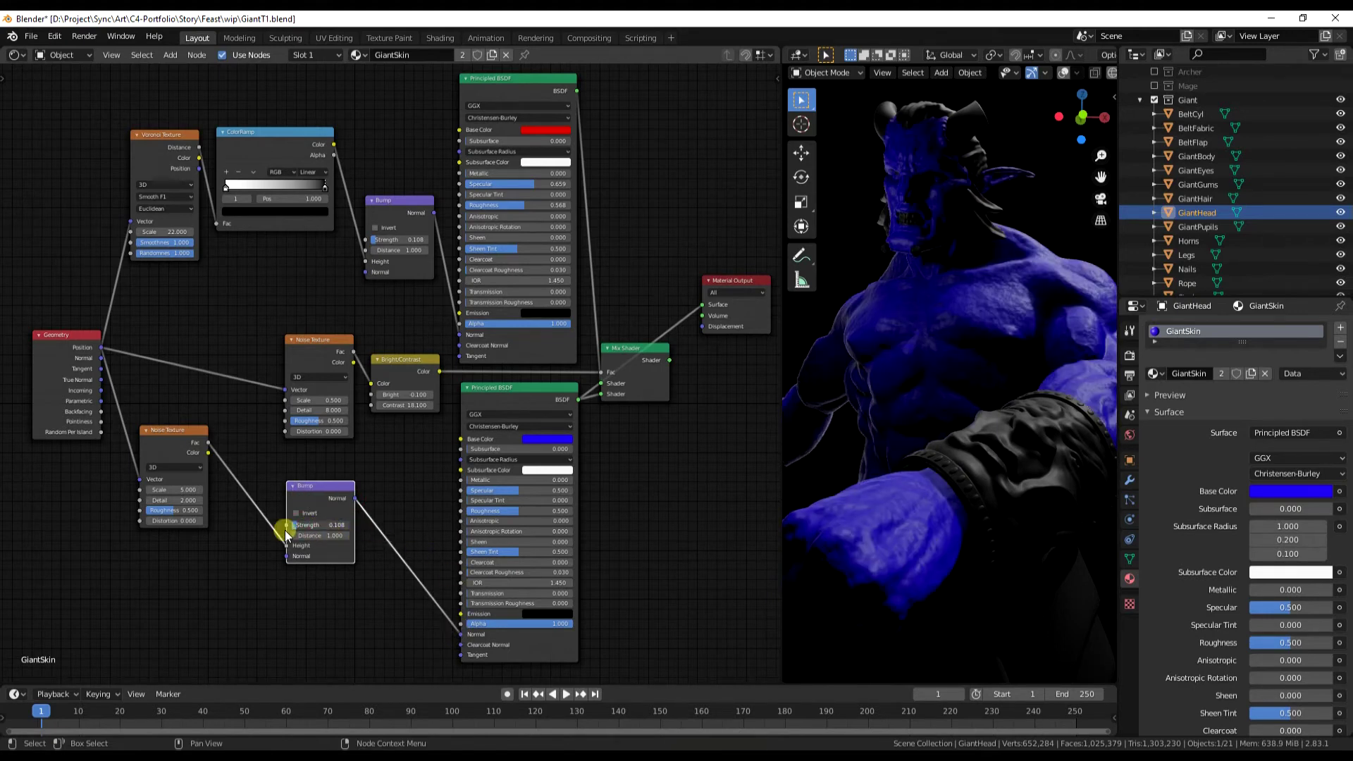
Set the new Noise Texture's Scale to 7.3 and Detail to 16, and the duplicated Bump's Strength to 0.358.
left_click_drag(302, 527, 332, 529)
mouse_move(156, 498)
left_mouse_down()
mouse_move(290, 504)
mouse_move(152, 503)
mouse_move(192, 503)
mouse_move(180, 504)
left_mouse_up()
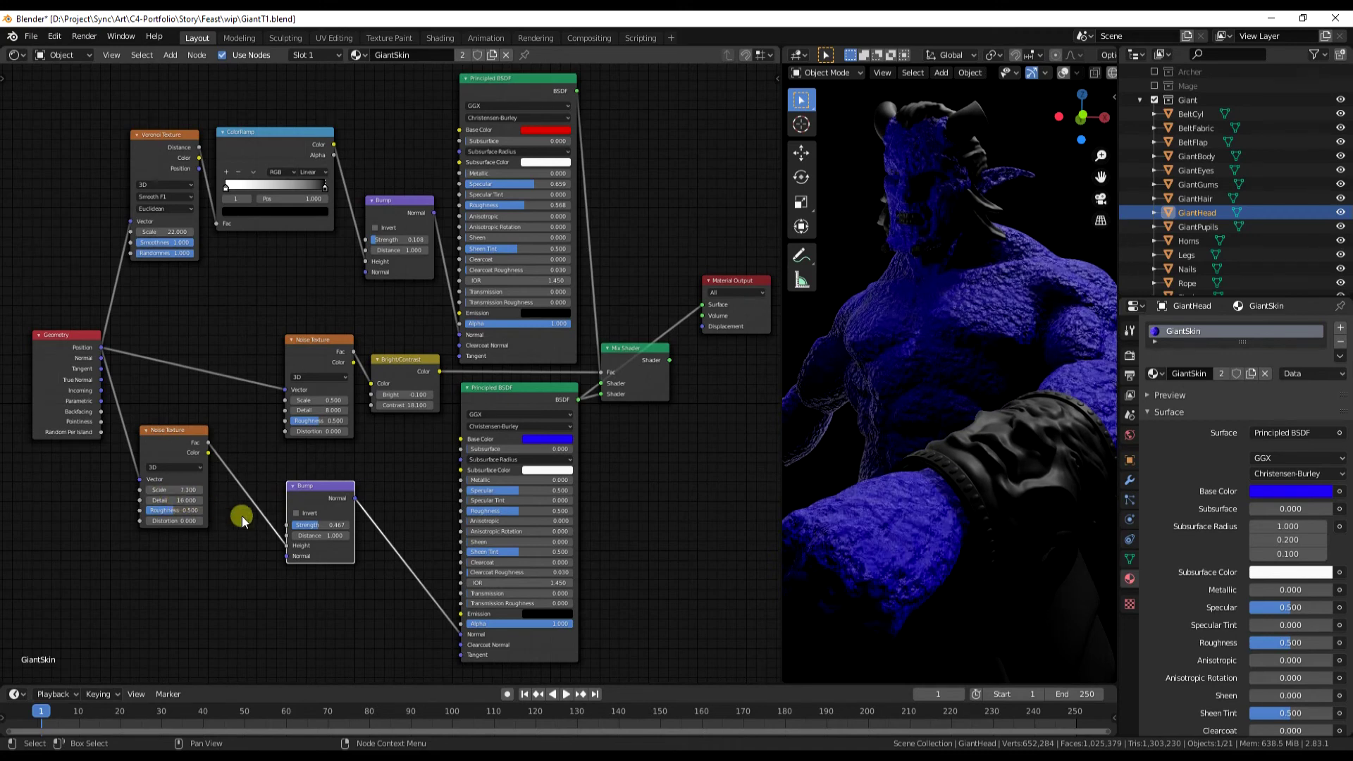
mouse_move(318, 536)
left_mouse_down()
mouse_move(289, 528)
mouse_move(324, 531)
mouse_move(302, 533)
left_mouse_up()
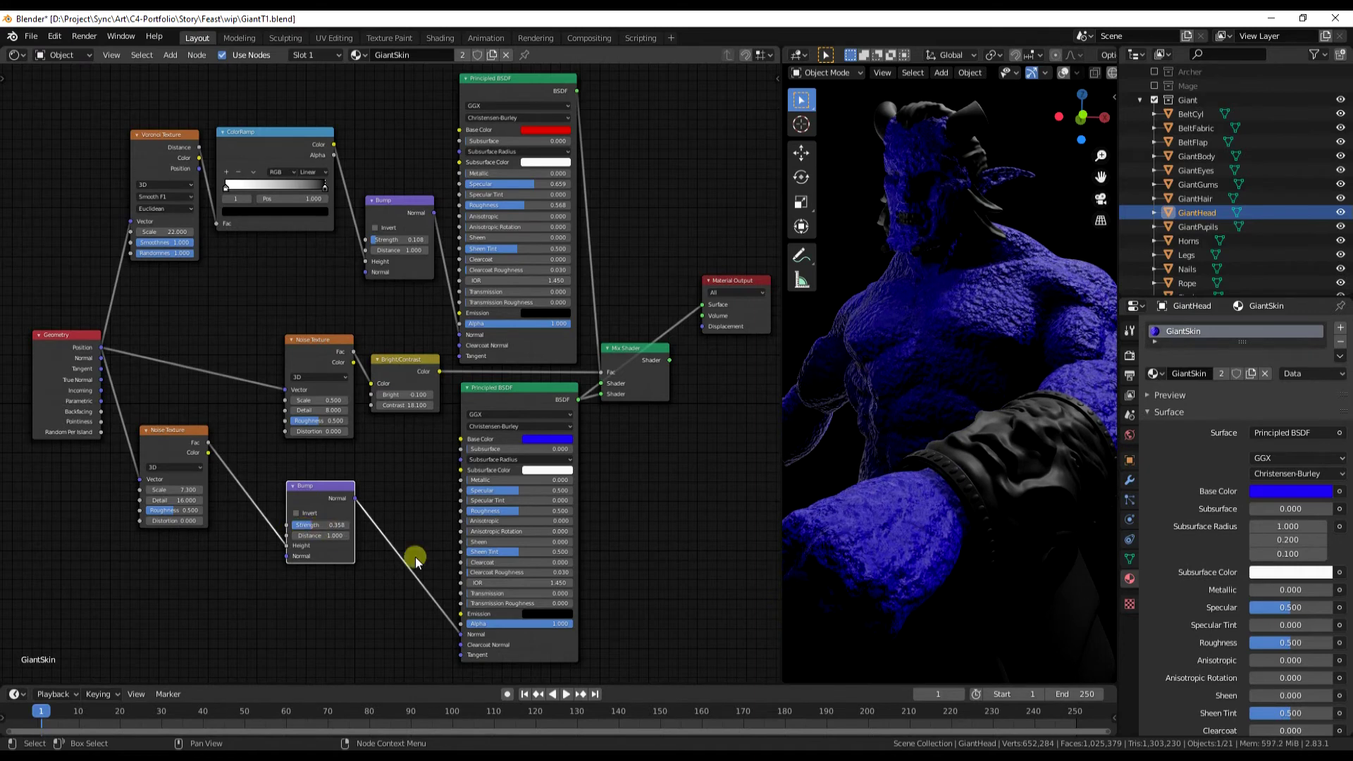
Give the lower Principled BSDF a dark grey Base Color, Specular 0.223 and Roughness 0.664.
mouse_move(513, 493)
left_mouse_down()
mouse_move(451, 492)
mouse_move(564, 515)
mouse_move(518, 510)
left_mouse_up()
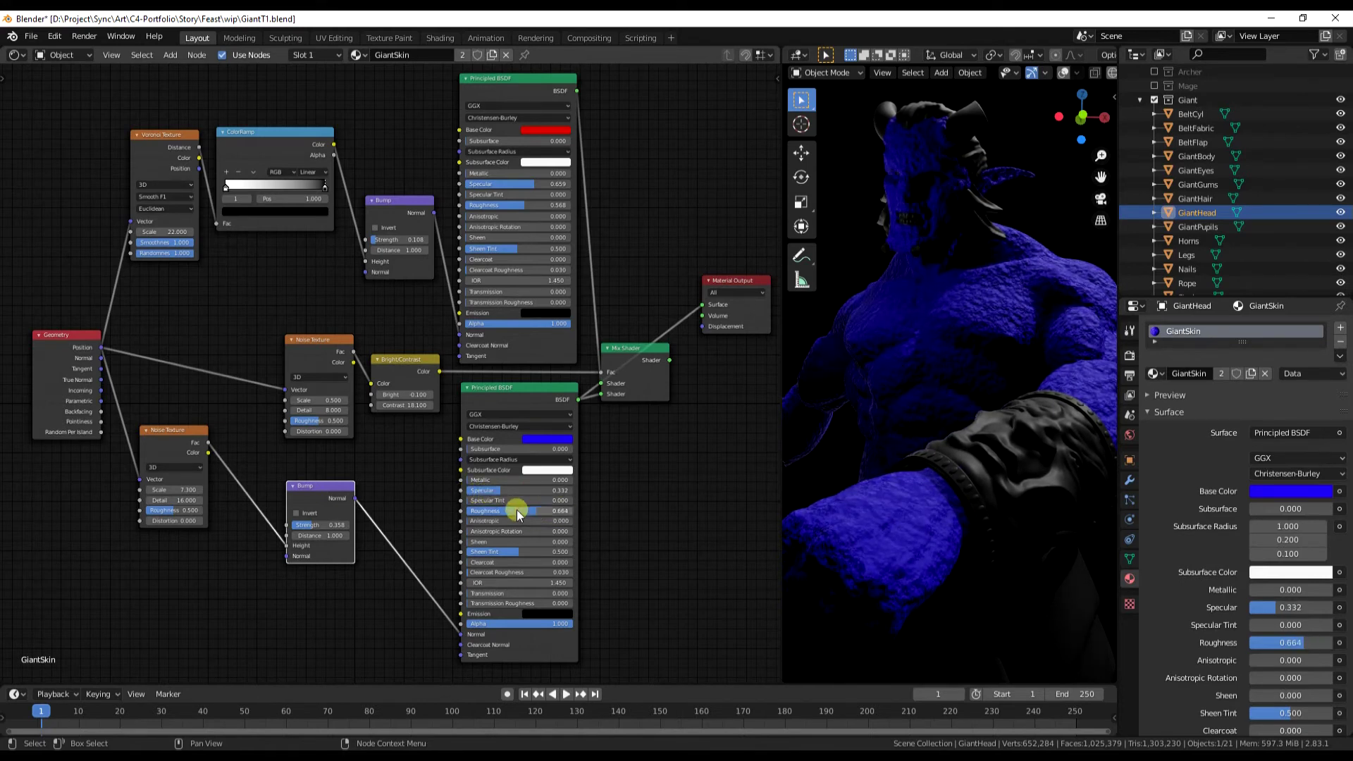
left_click(547, 437)
left_click_drag(606, 302, 564, 336)
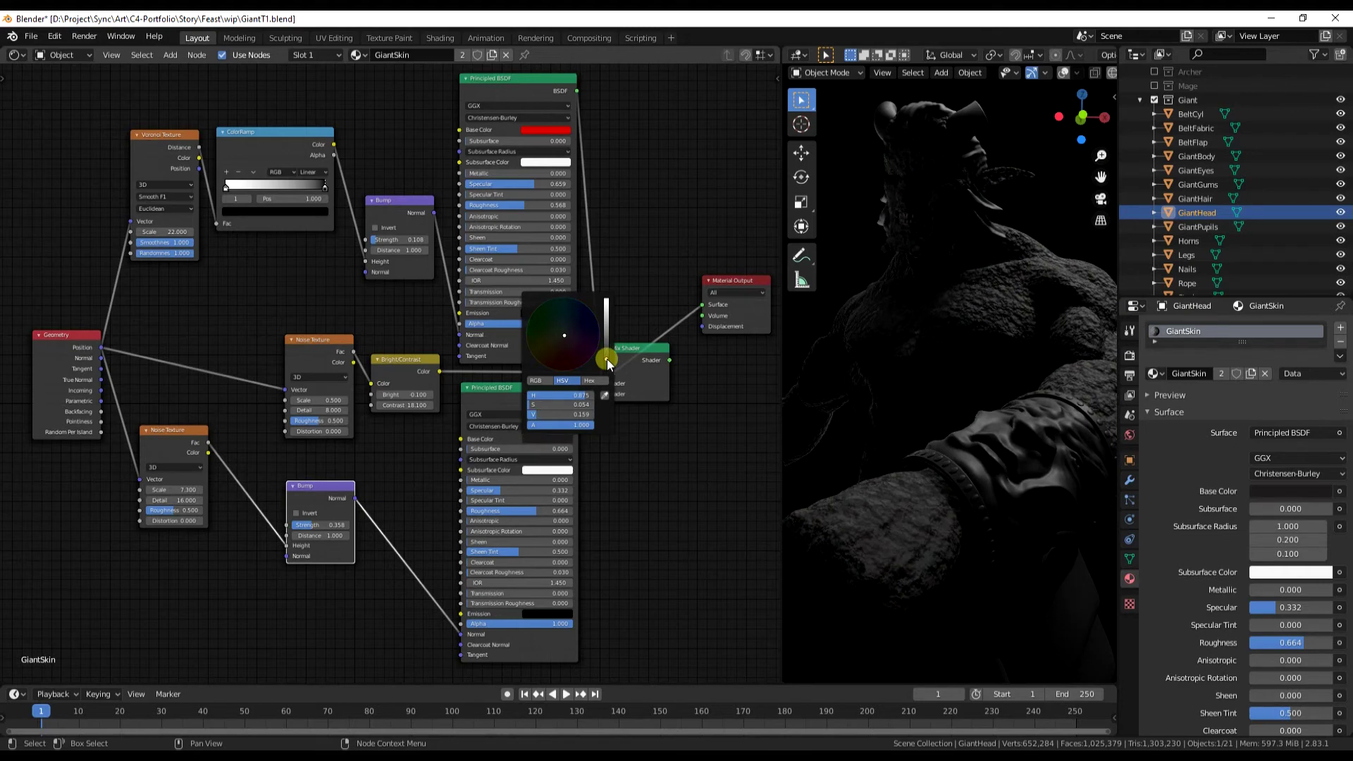
left_click_drag(607, 358, 605, 355)
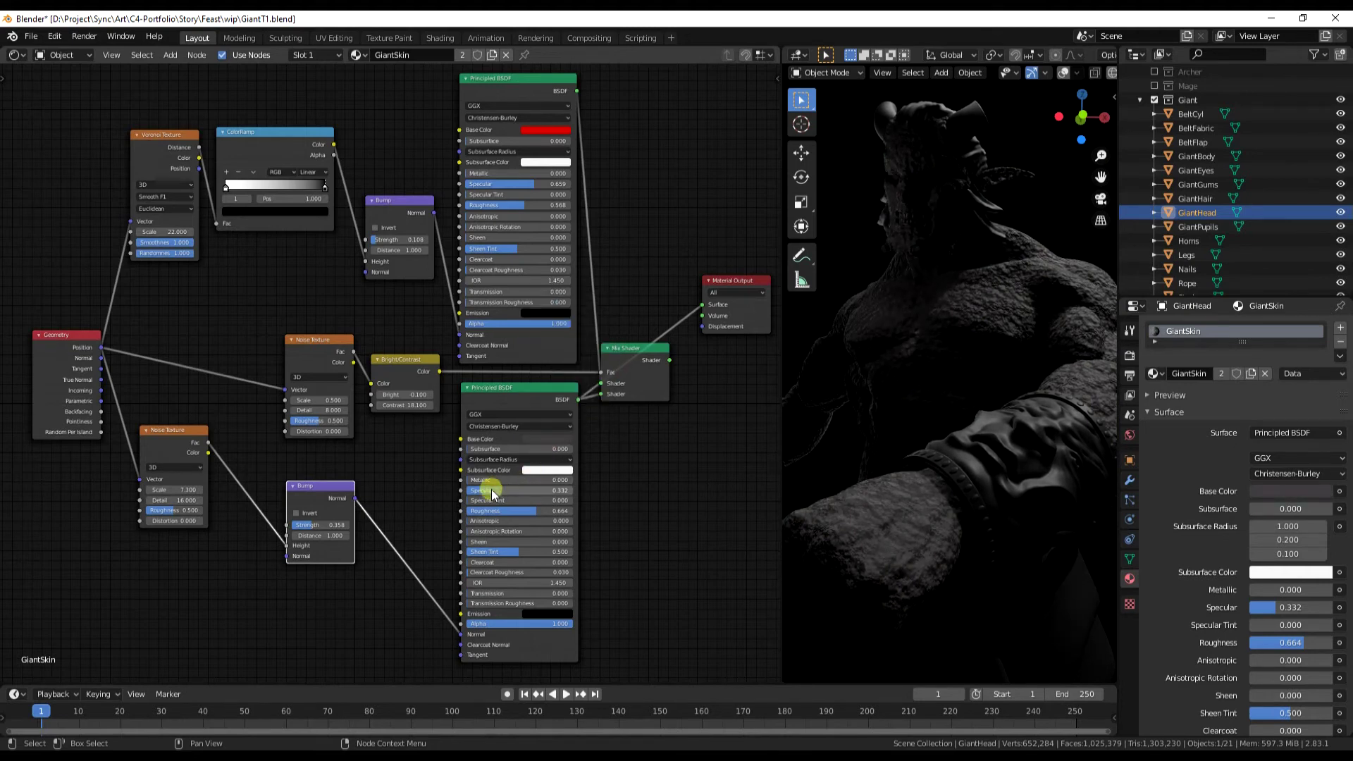
mouse_move(491, 489)
left_mouse_down()
mouse_move(452, 490)
mouse_move(466, 491)
left_mouse_up()
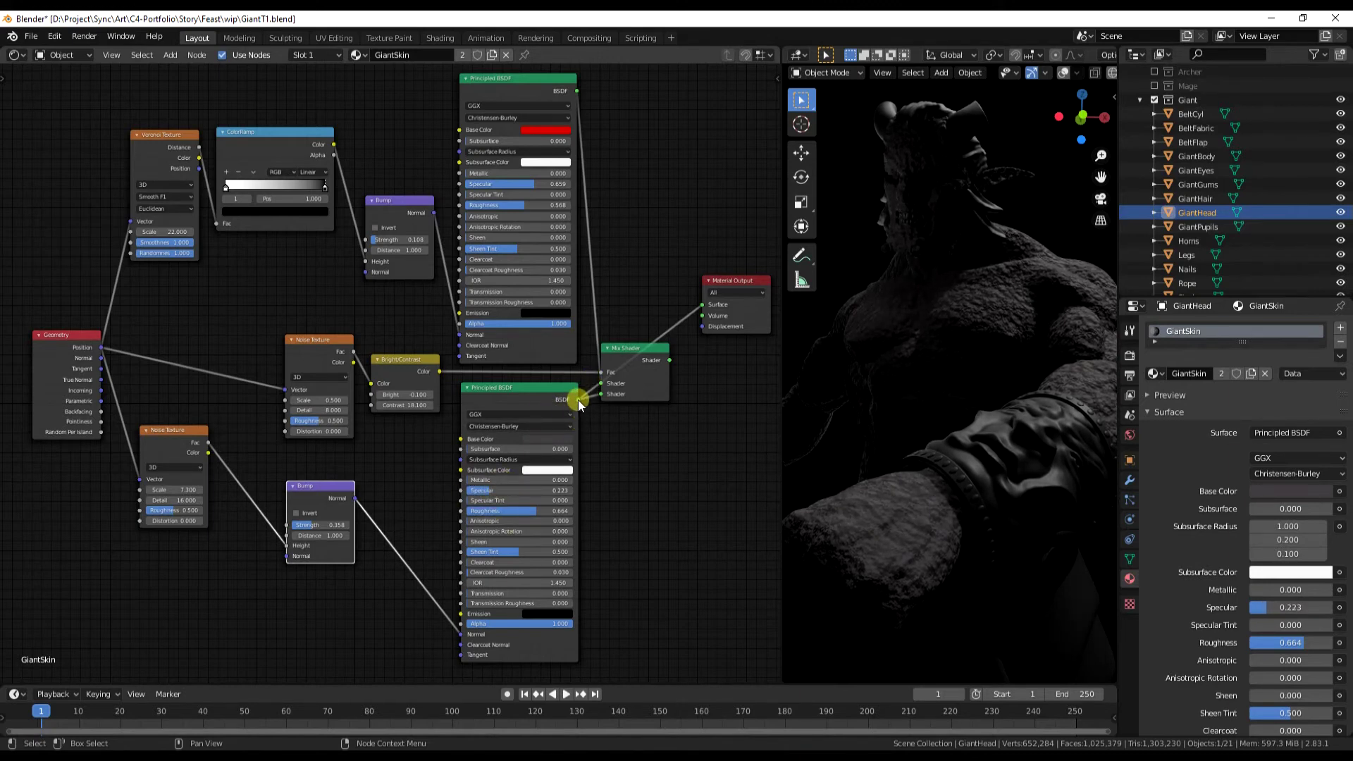
Reconnect the Mix Shader to the Material Output's Surface in place of the lower Principled BSDF, and nudge the Mix Shader up slightly.
left_click_drag(579, 404, 600, 394)
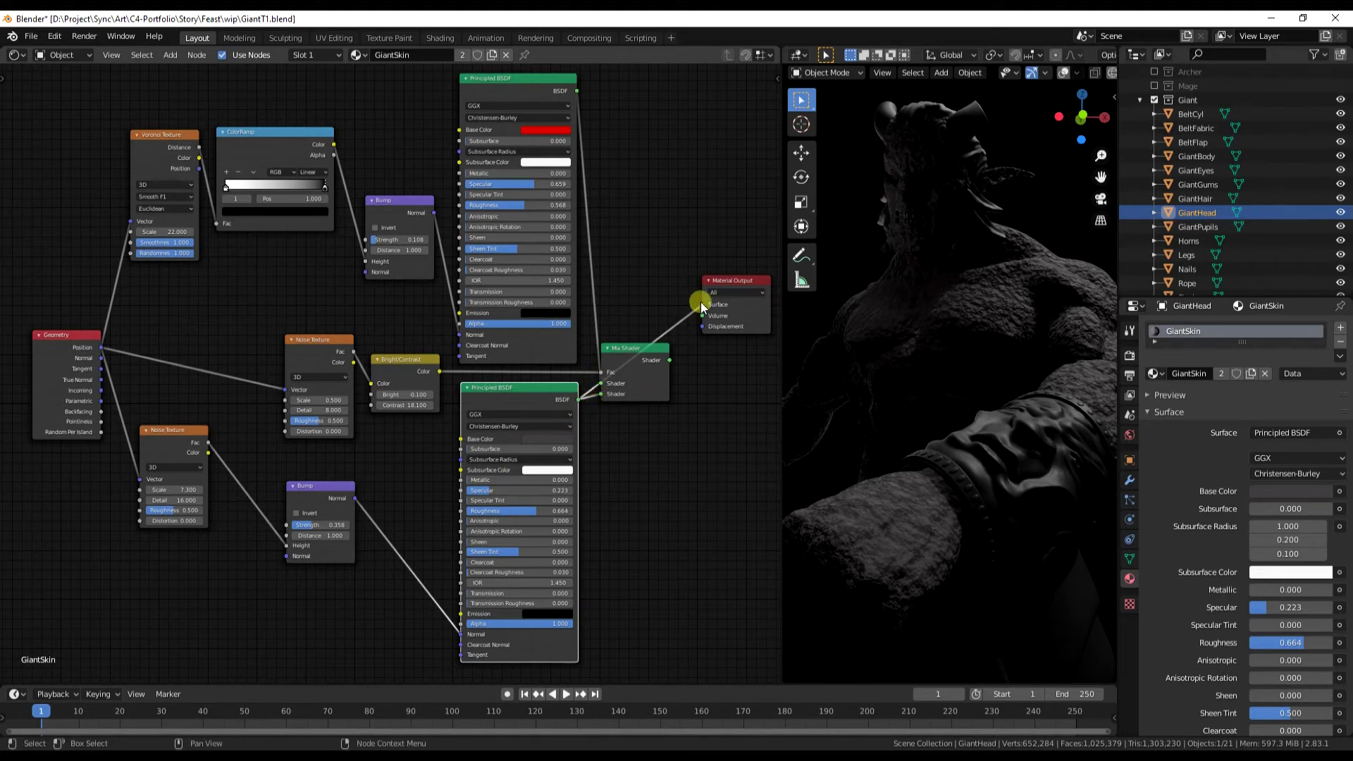
left_click_drag(670, 360, 703, 304)
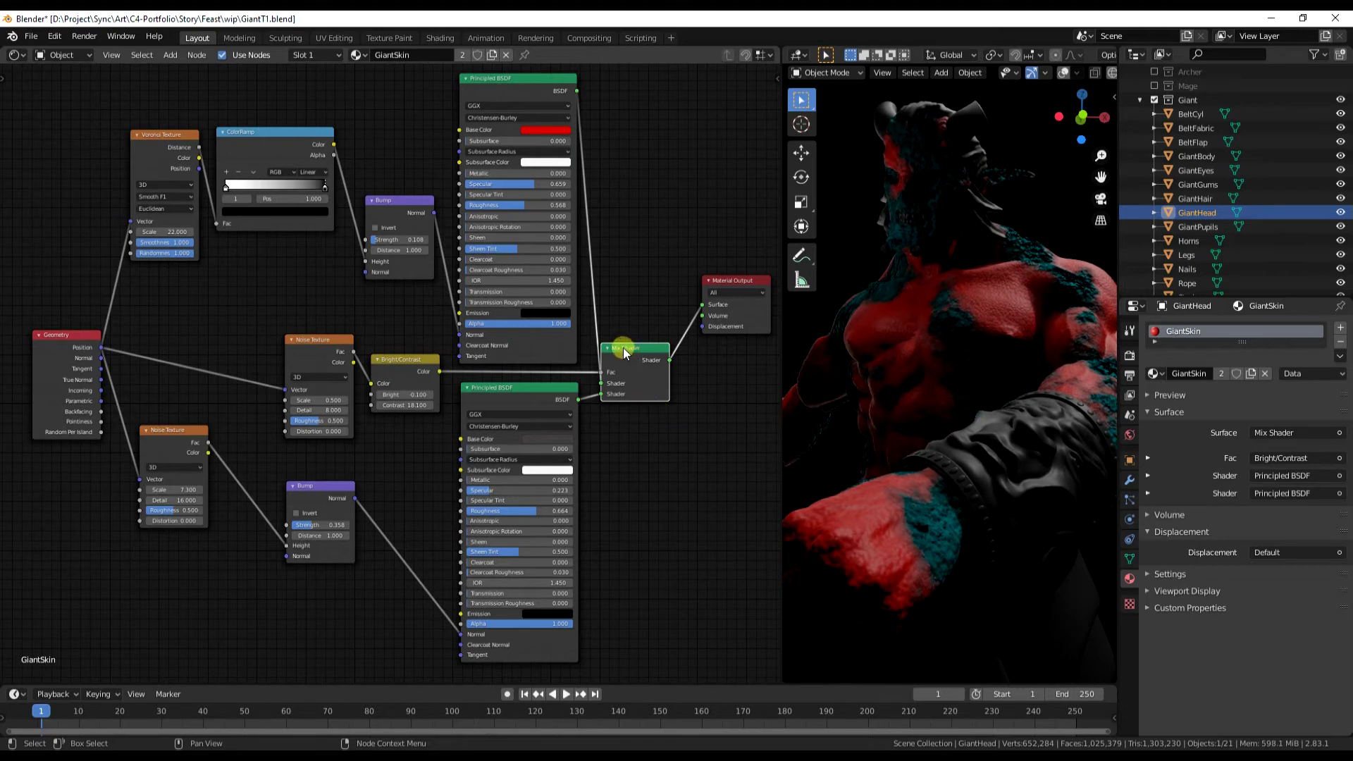
left_click_drag(629, 351, 628, 348)
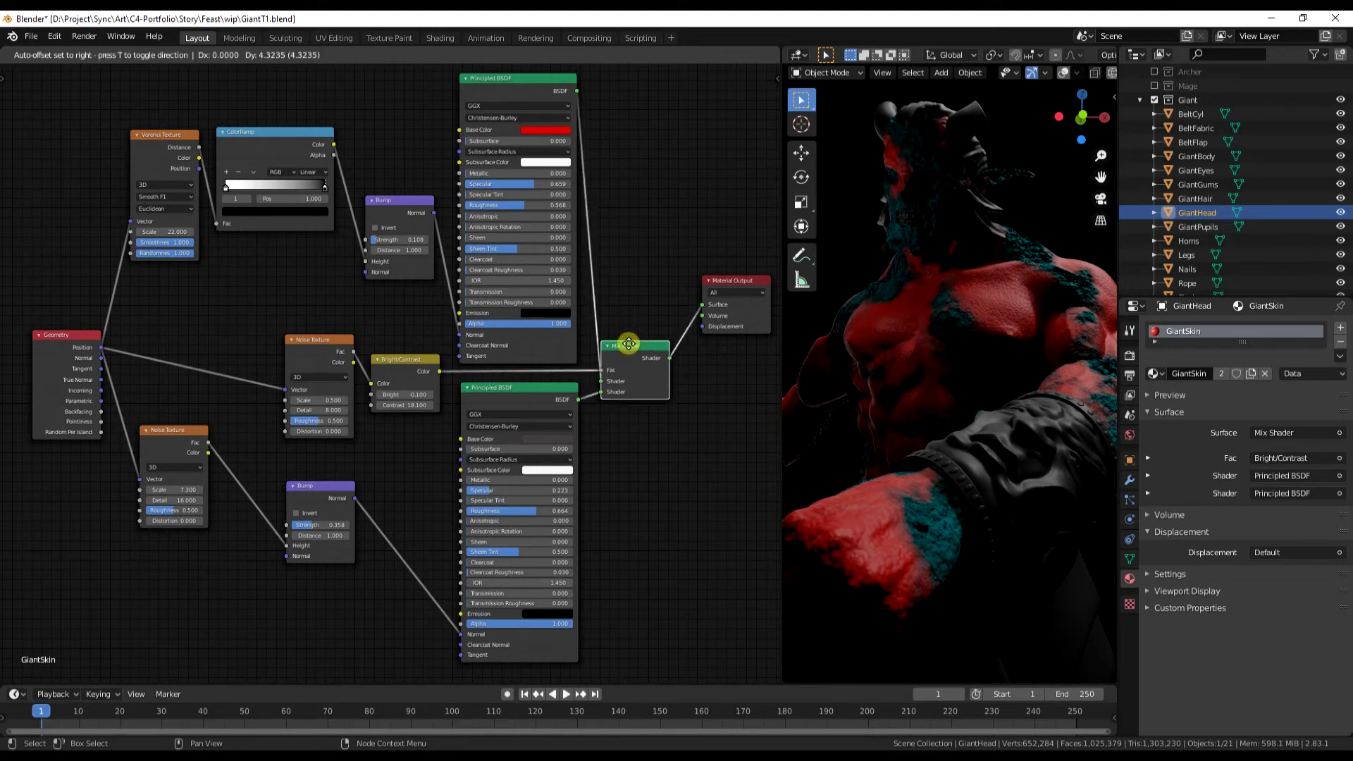
Move both Noise Textures and the Bright/Contrast node closer to the Geometry node to free space before the Mix Shader.
left_click_drag(303, 341, 222, 330)
left_click_drag(169, 434, 124, 500)
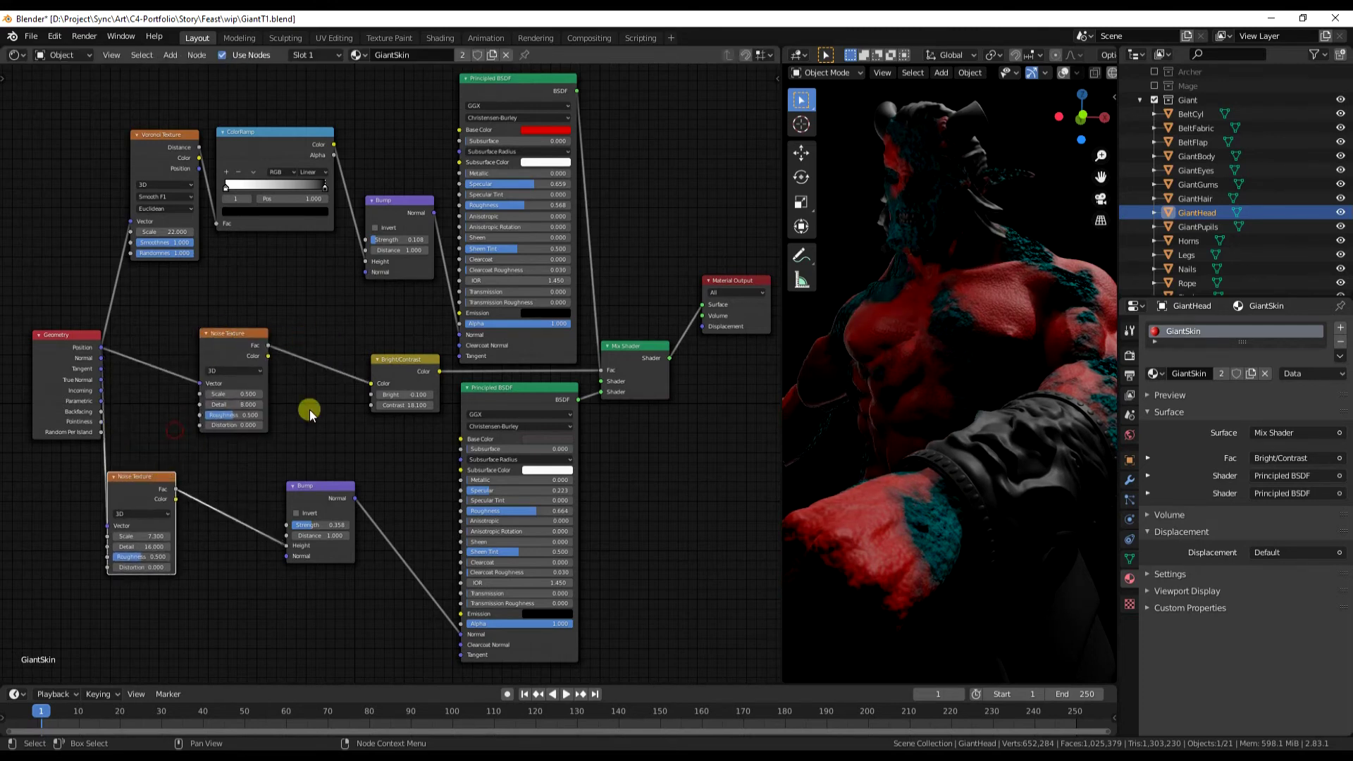
left_click_drag(399, 365, 310, 361)
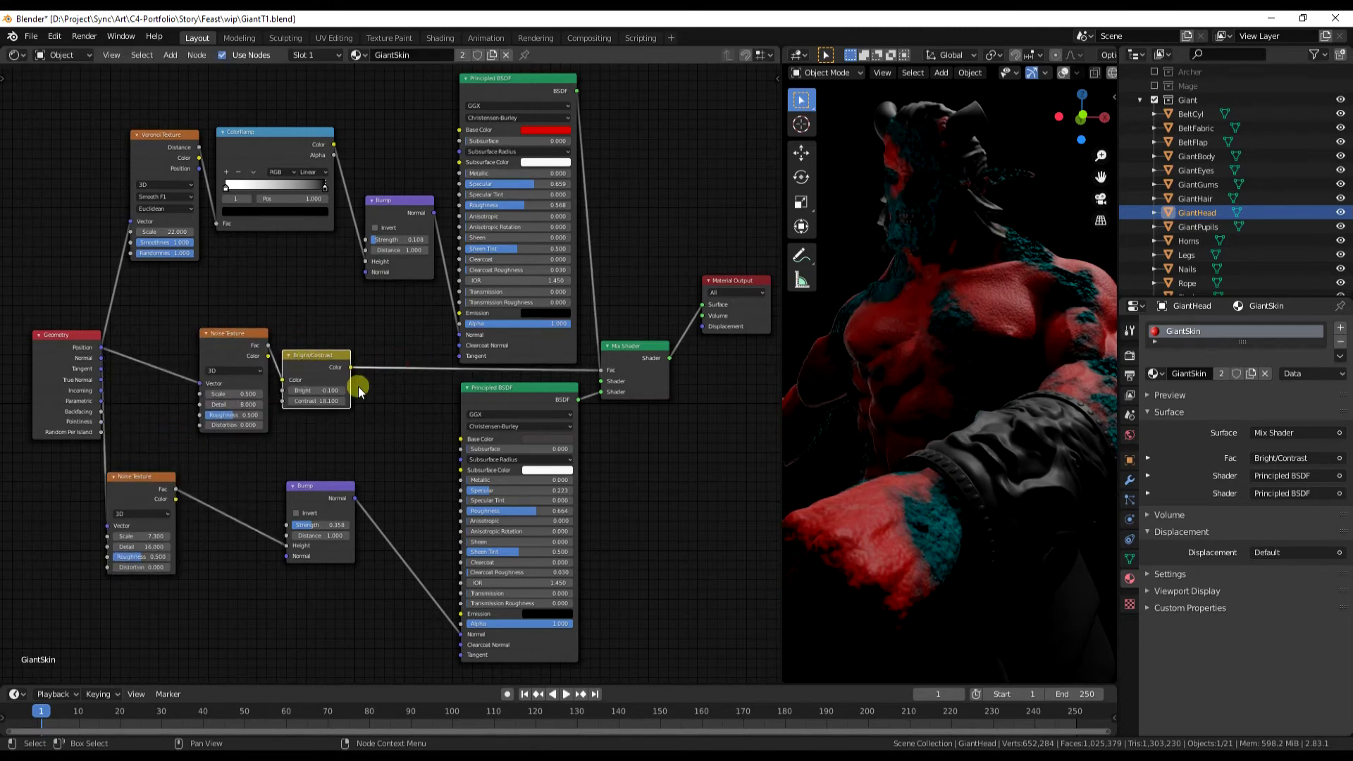
Insert a Clamp node into the link between the Bright/Contrast node and the Mix Shader's Fac.
key("shift+a")
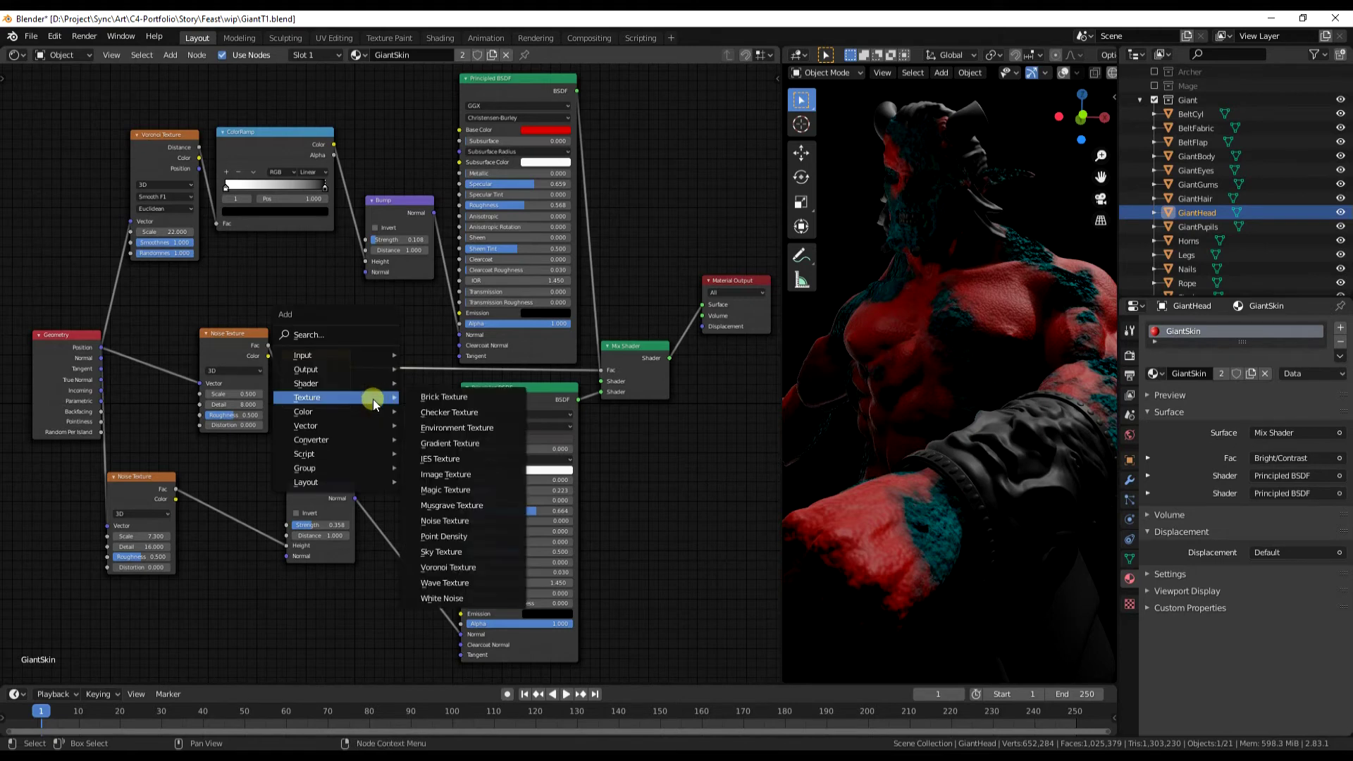
mouse_move(365, 411)
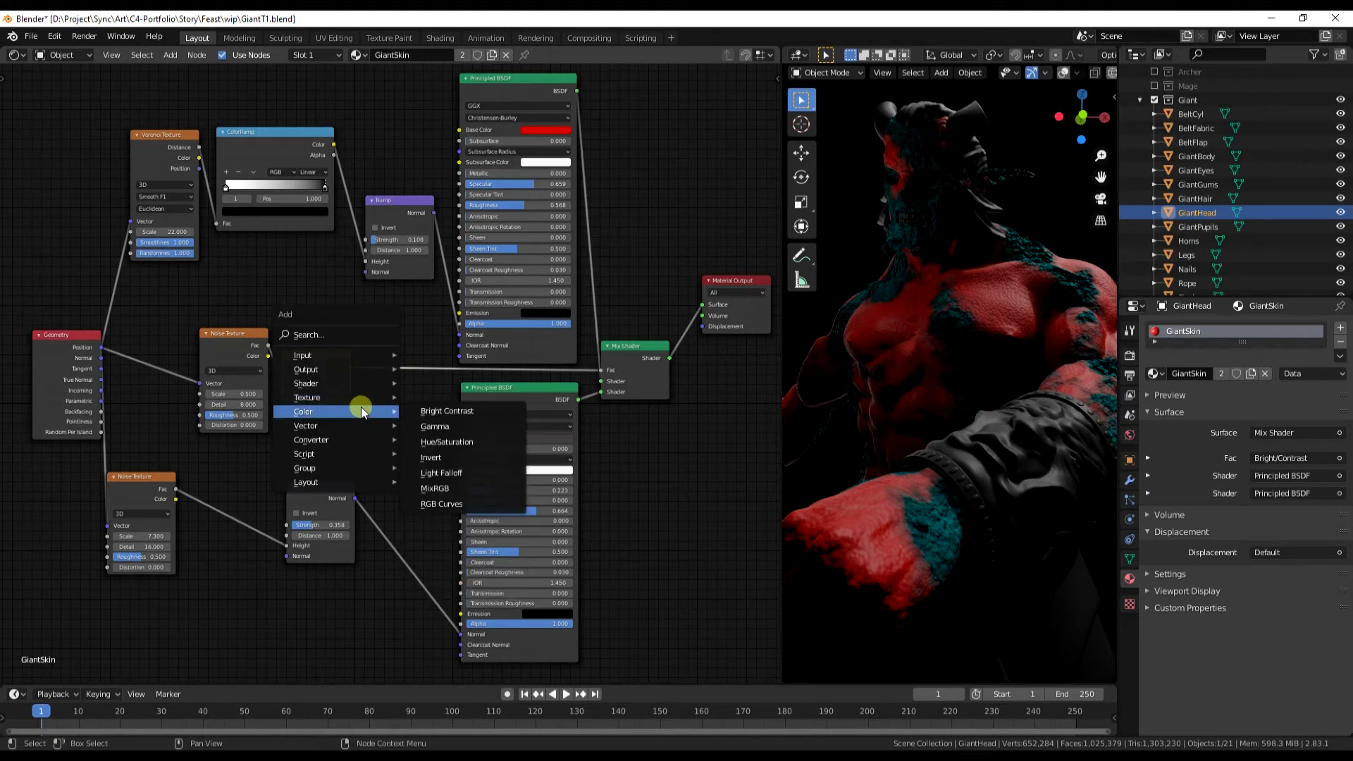
mouse_move(355, 439)
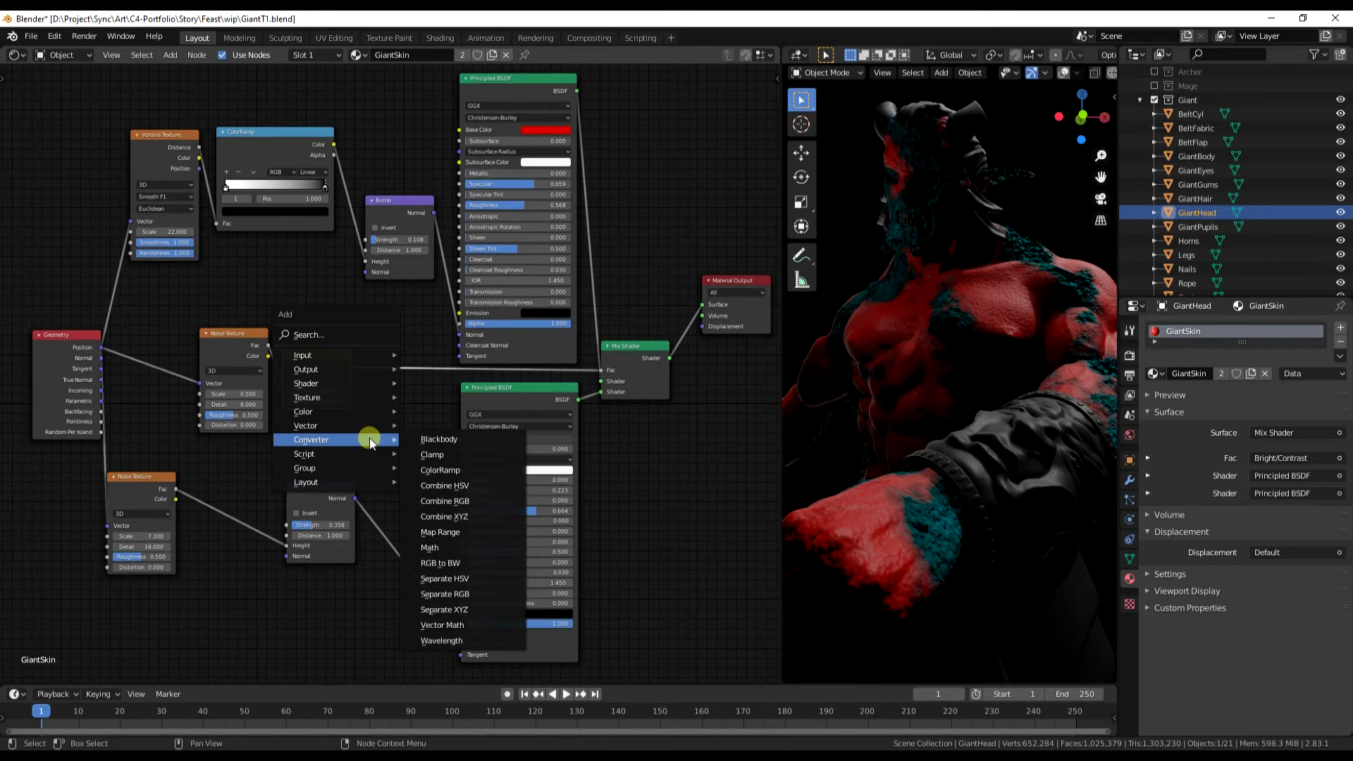
left_click(430, 455)
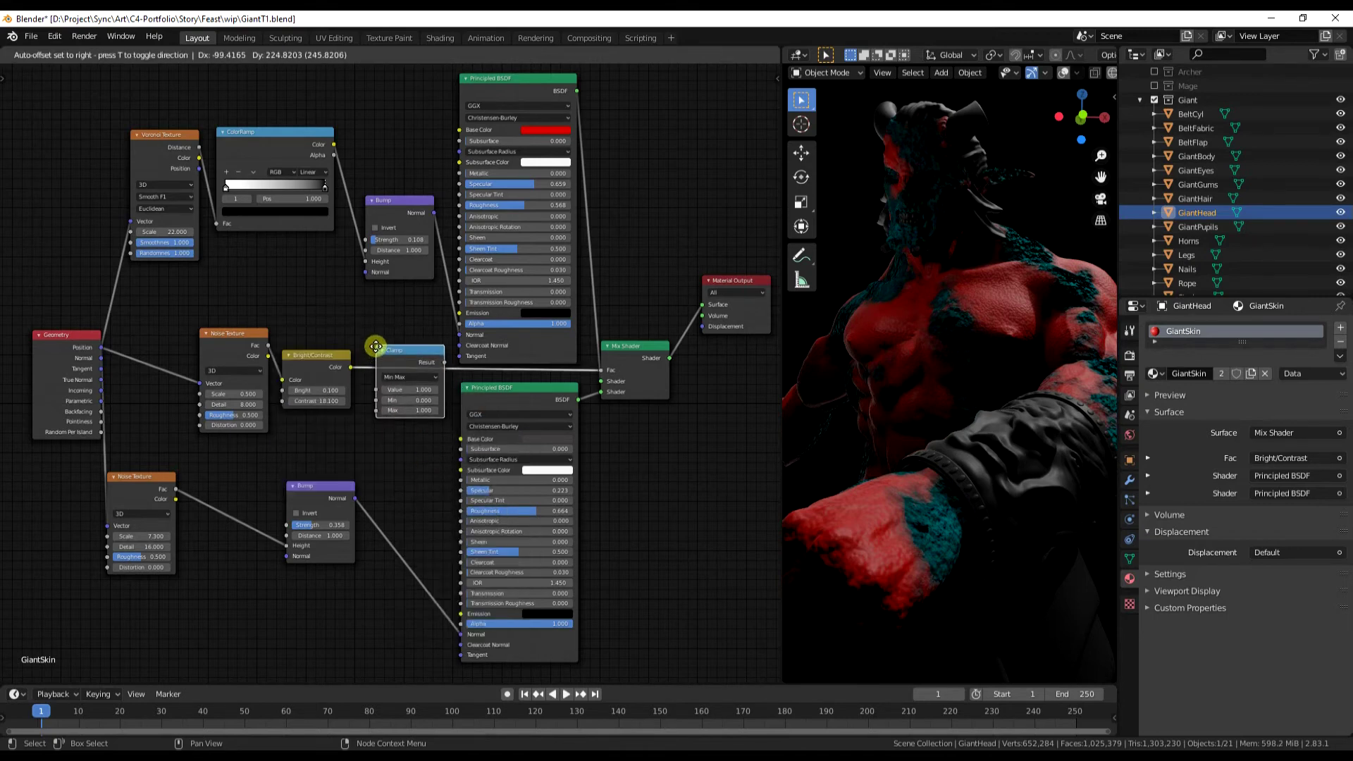
left_click(370, 346)
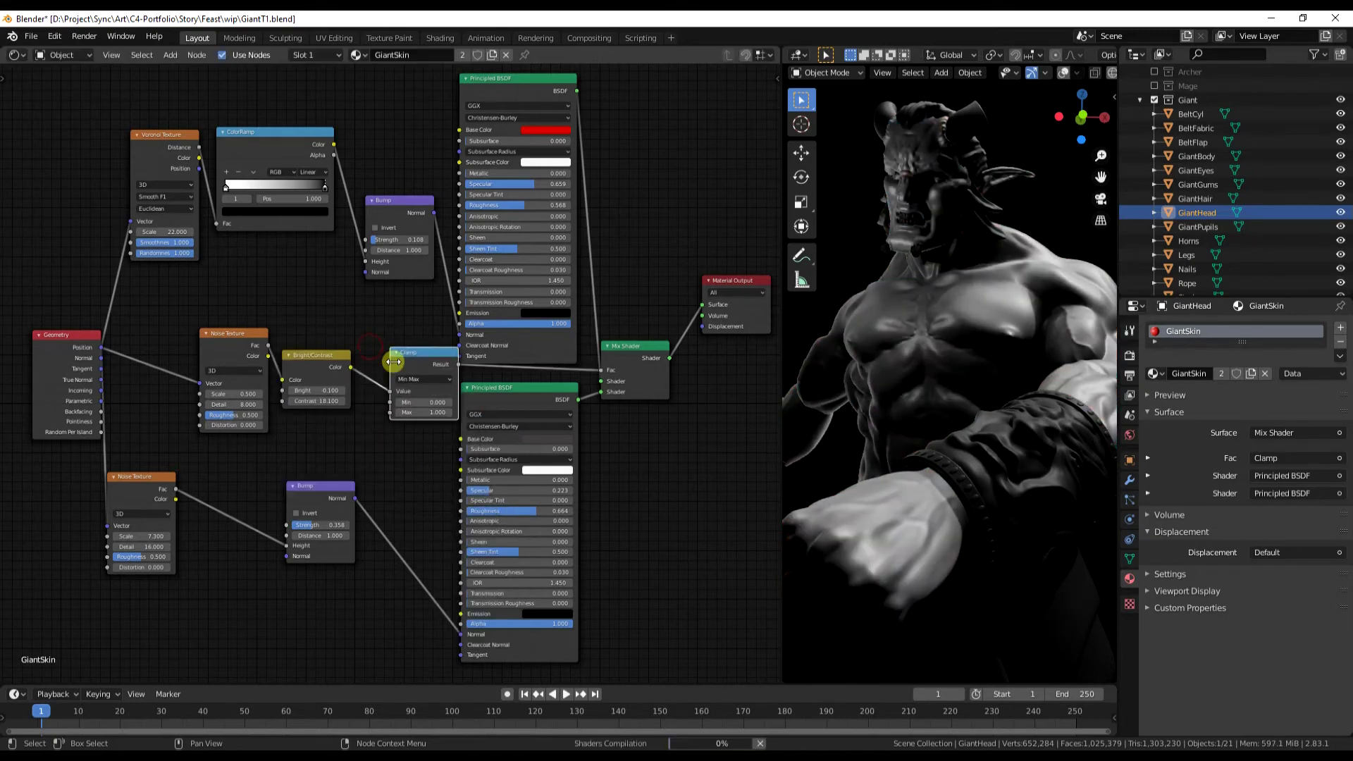
left_click_drag(424, 352, 419, 368)
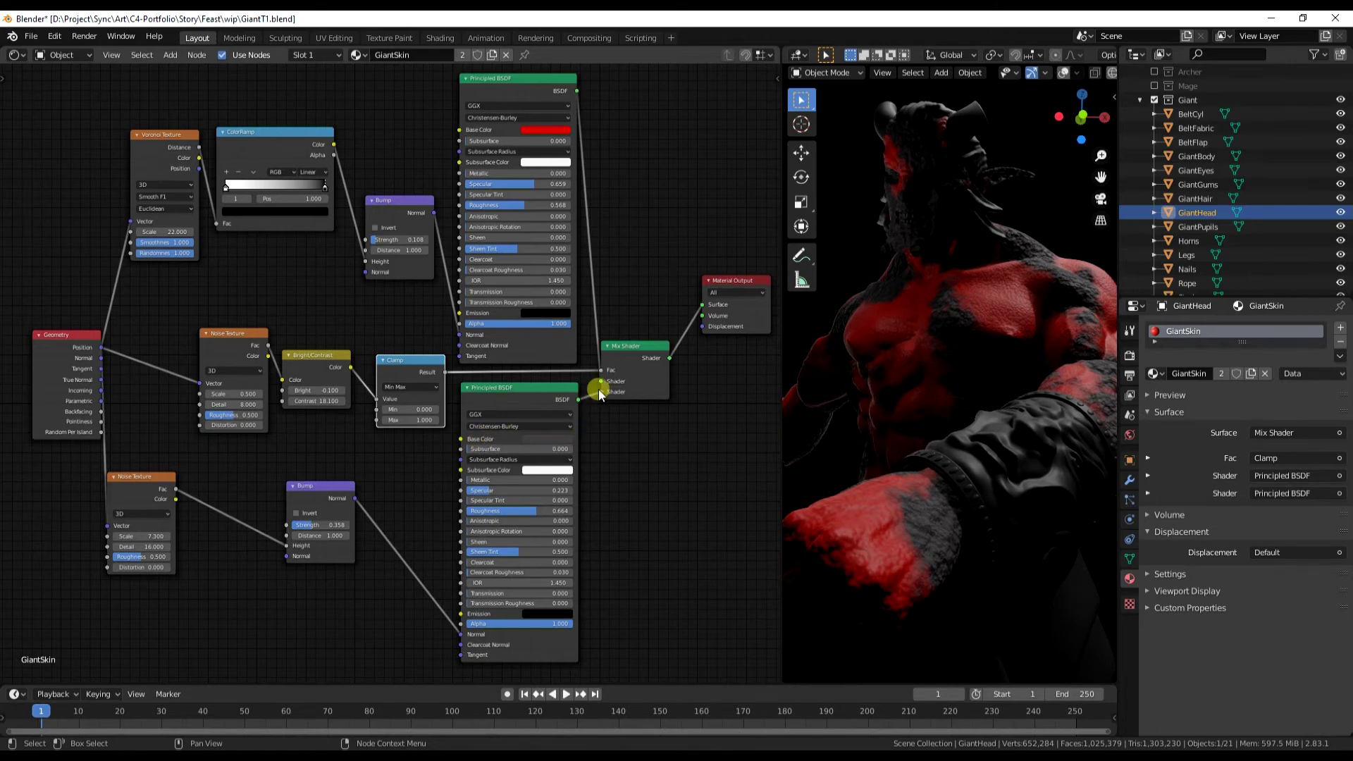
Swap the two Principled BSDF links at the Mix Shader's Shader inputs.
left_click_drag(601, 393, 600, 391)
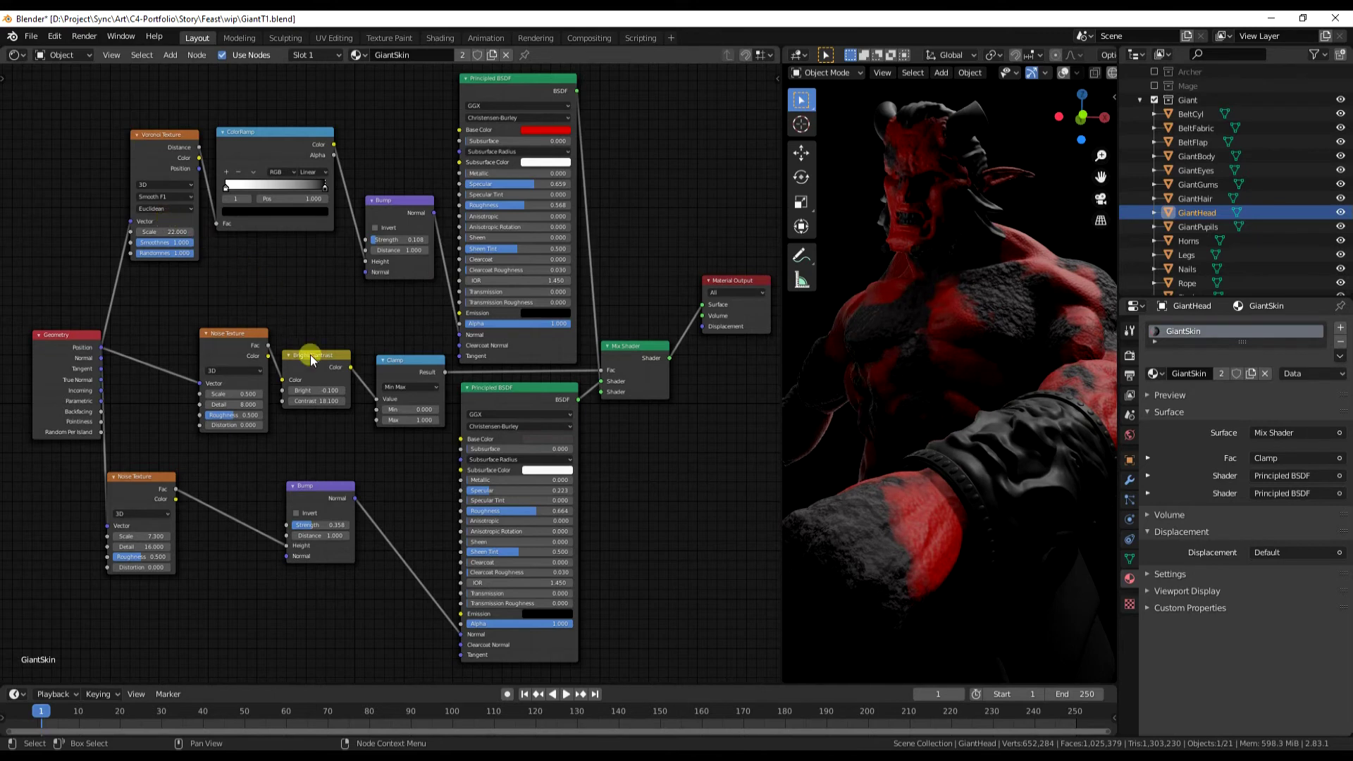
Set the Bright/Contrast node's Bright to 1.000 and darken the upper Principled BSDF's Base Color to a muted red, saturation about 0.75, value about 0.54.
mouse_move(328, 399)
left_mouse_down()
mouse_move(315, 387)
mouse_move(331, 393)
left_mouse_up()
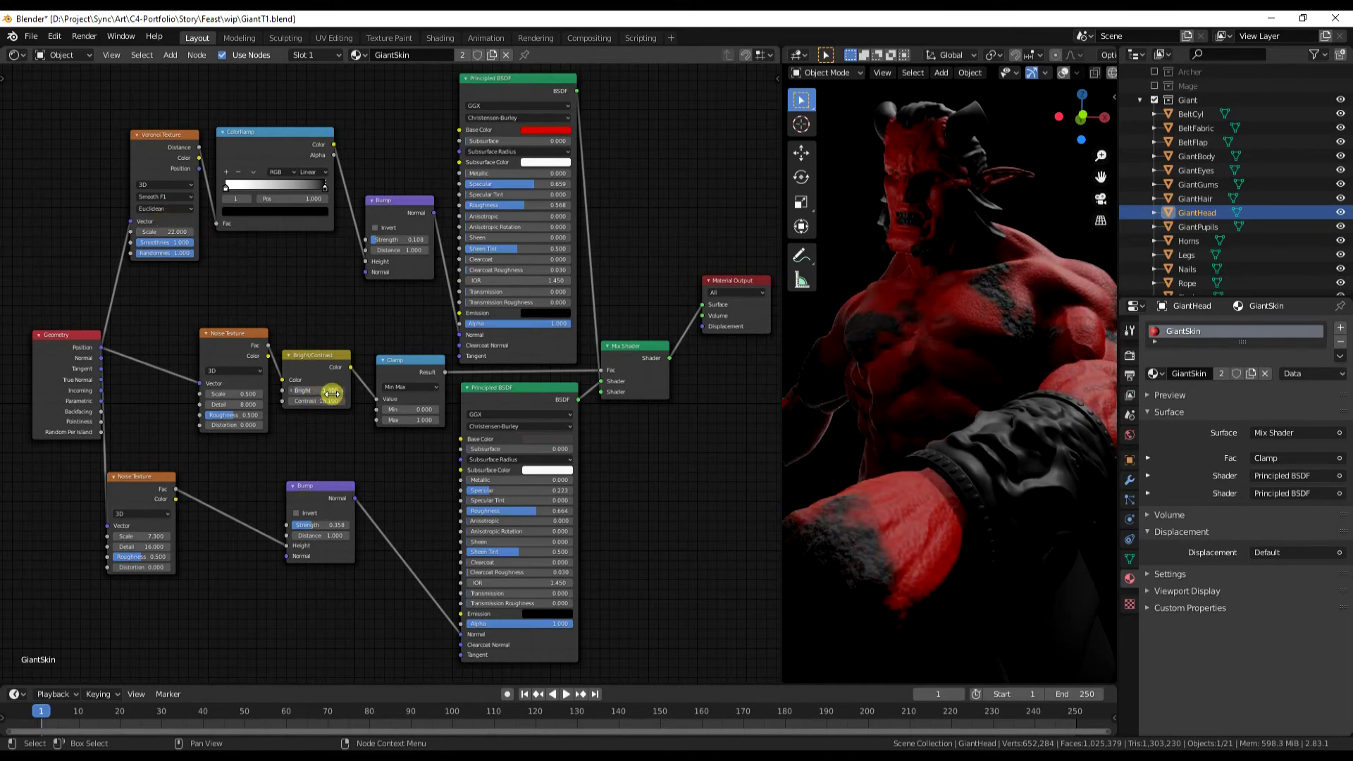
left_click(538, 129)
left_click(606, 172)
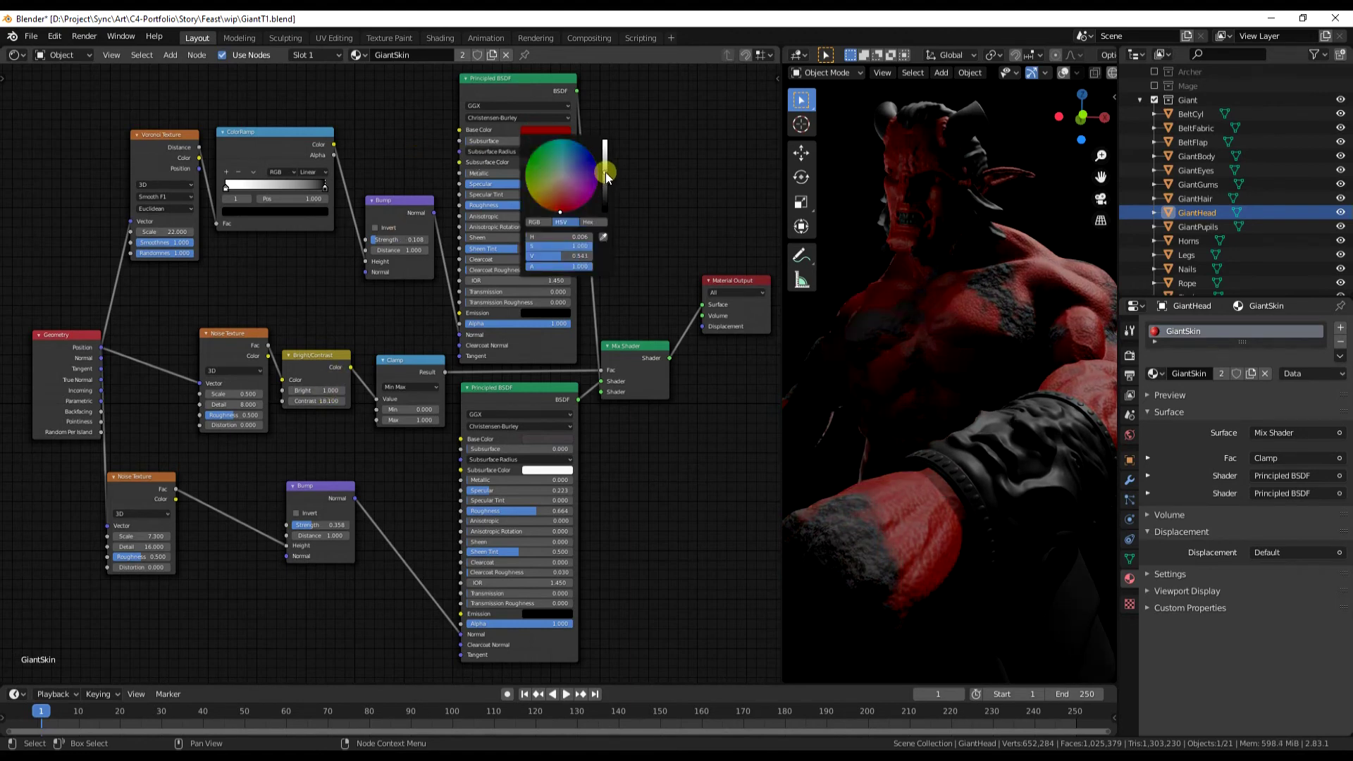
left_click(561, 201)
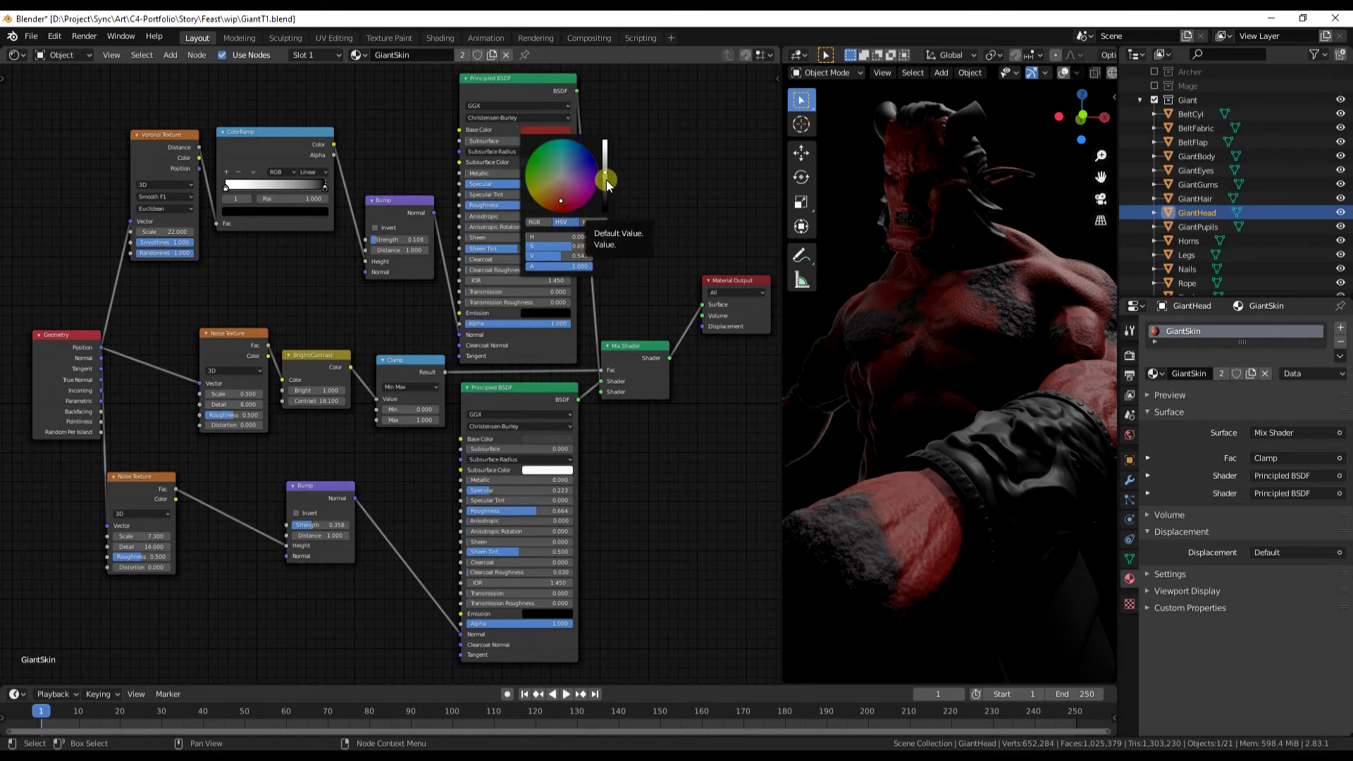
left_click(560, 203)
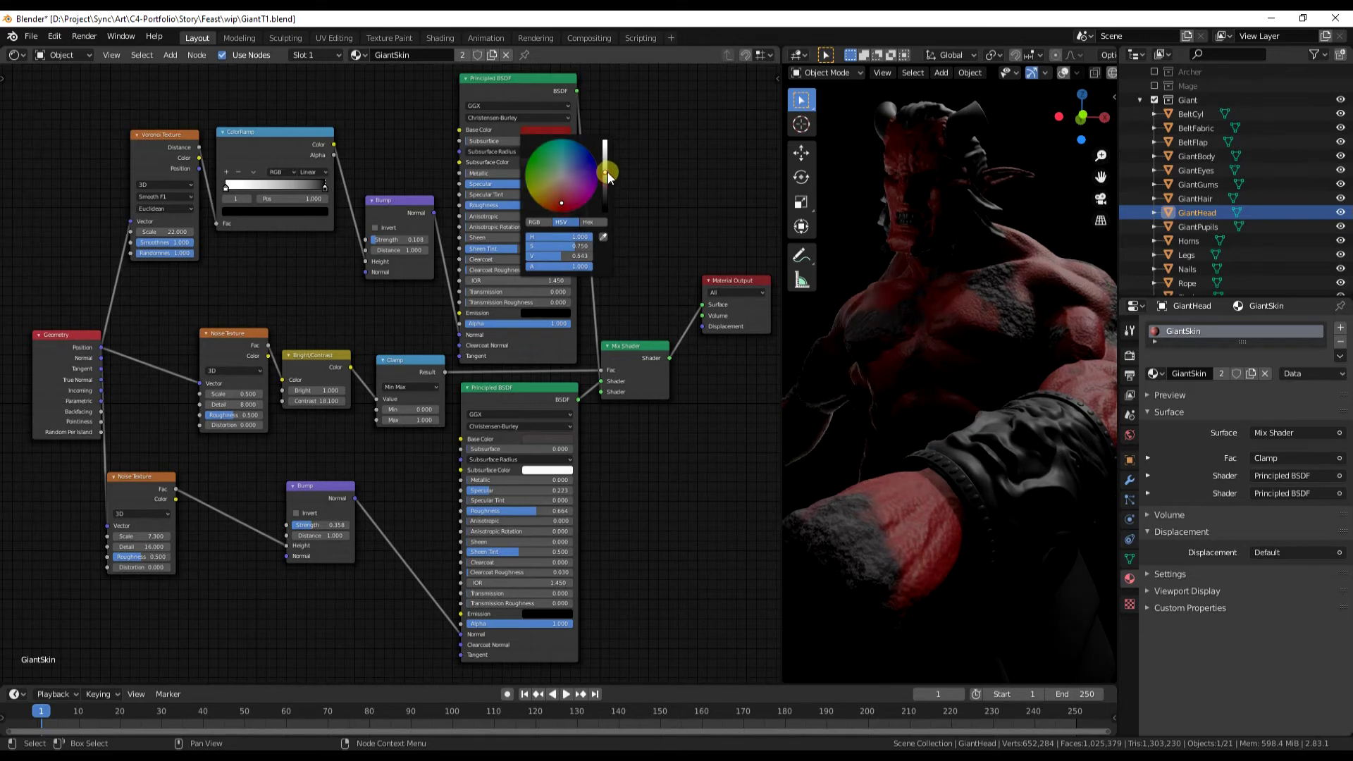
left_click_drag(608, 172, 609, 170)
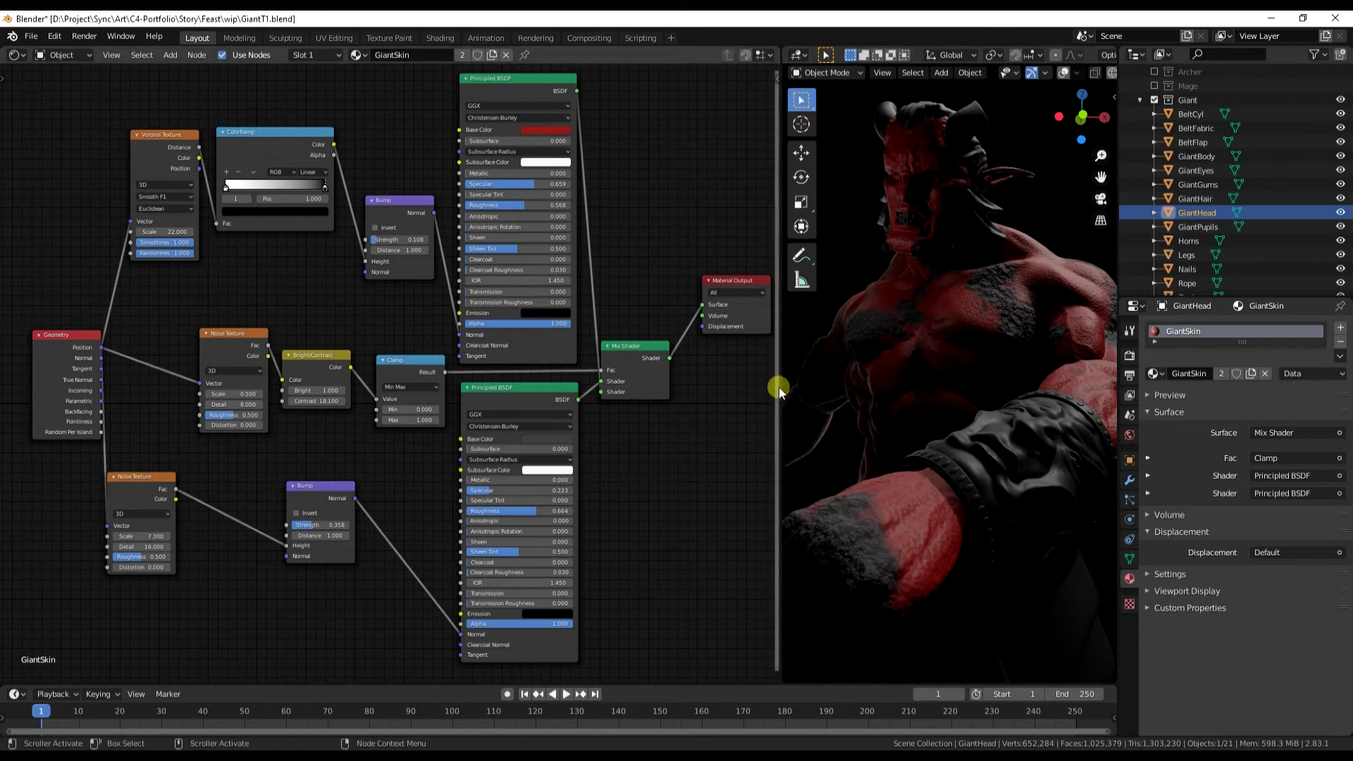
Enlarge the 3D viewport and replace the WristGuard's shared material with a newly created one.
left_click_drag(779, 381, 451, 367)
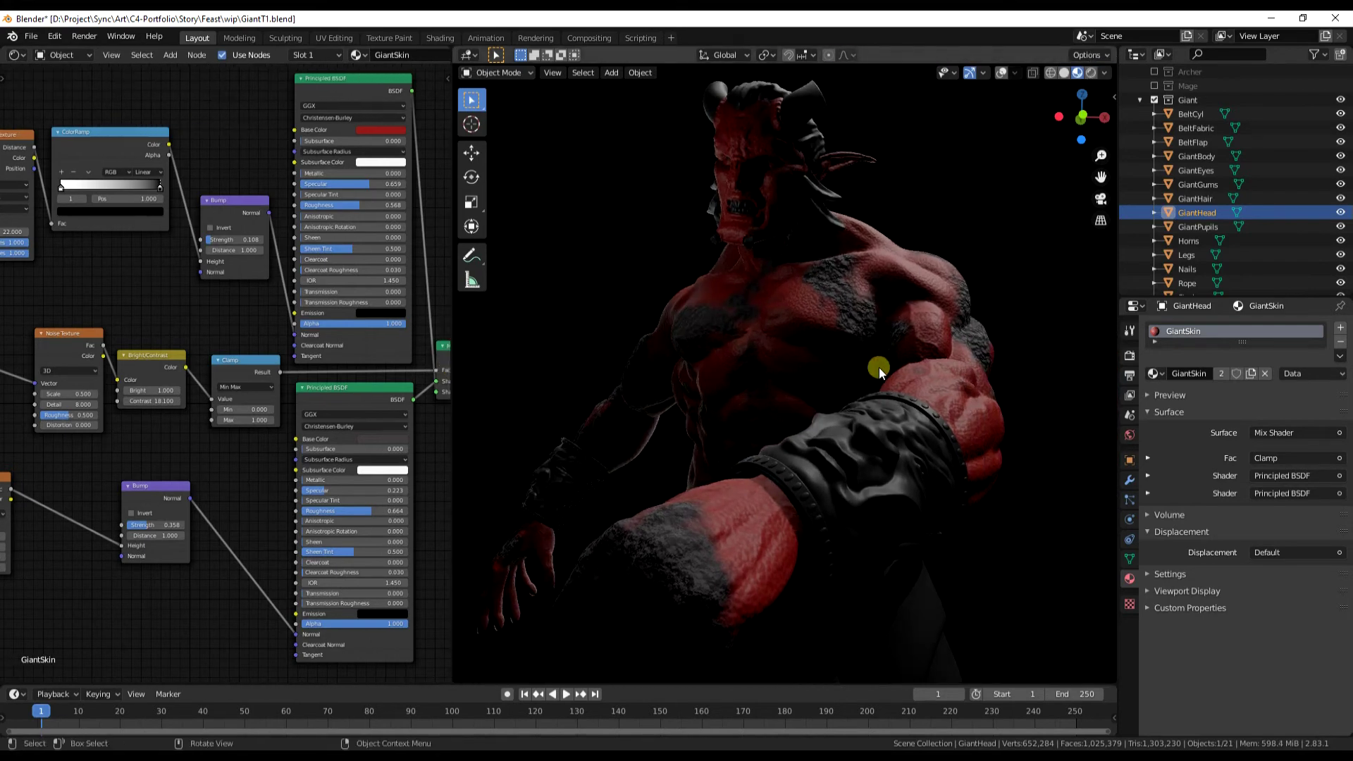
left_click(864, 454)
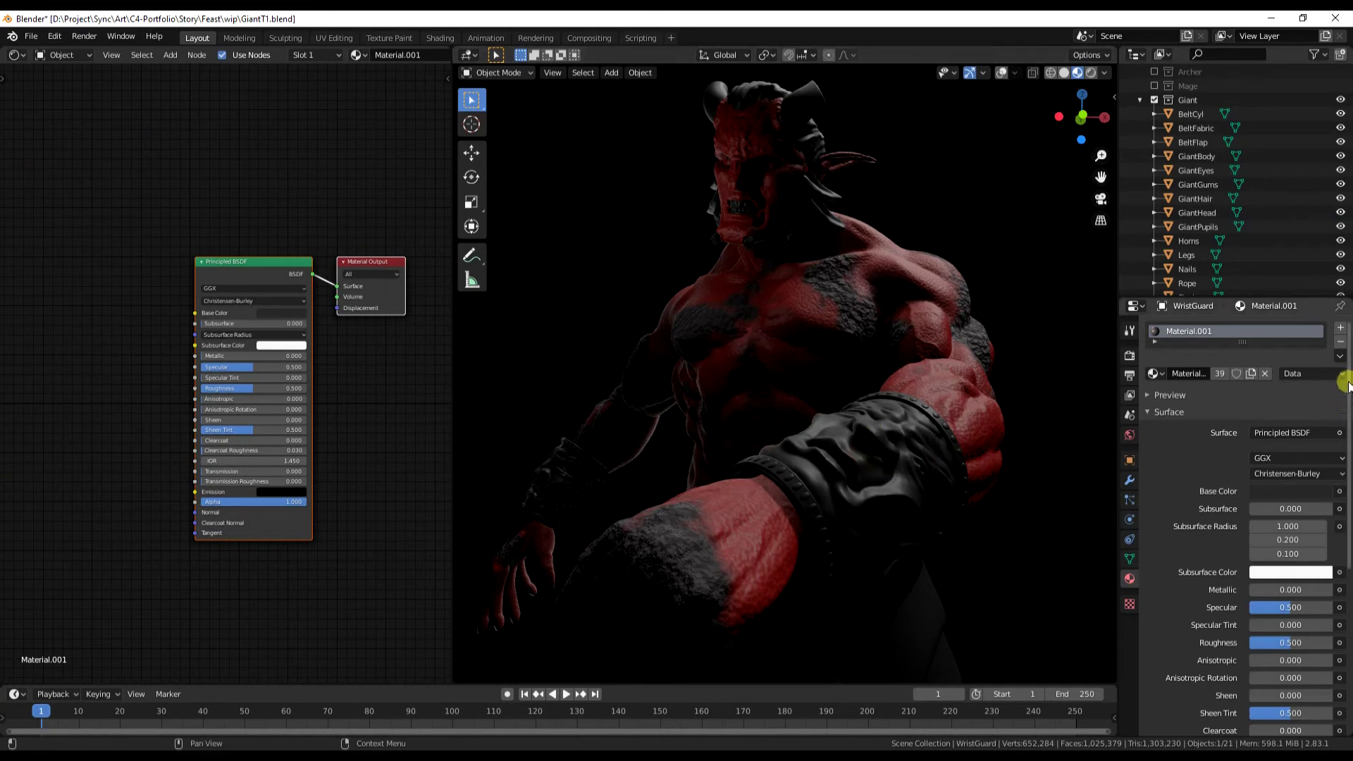
left_click(1343, 343)
left_click(1340, 328)
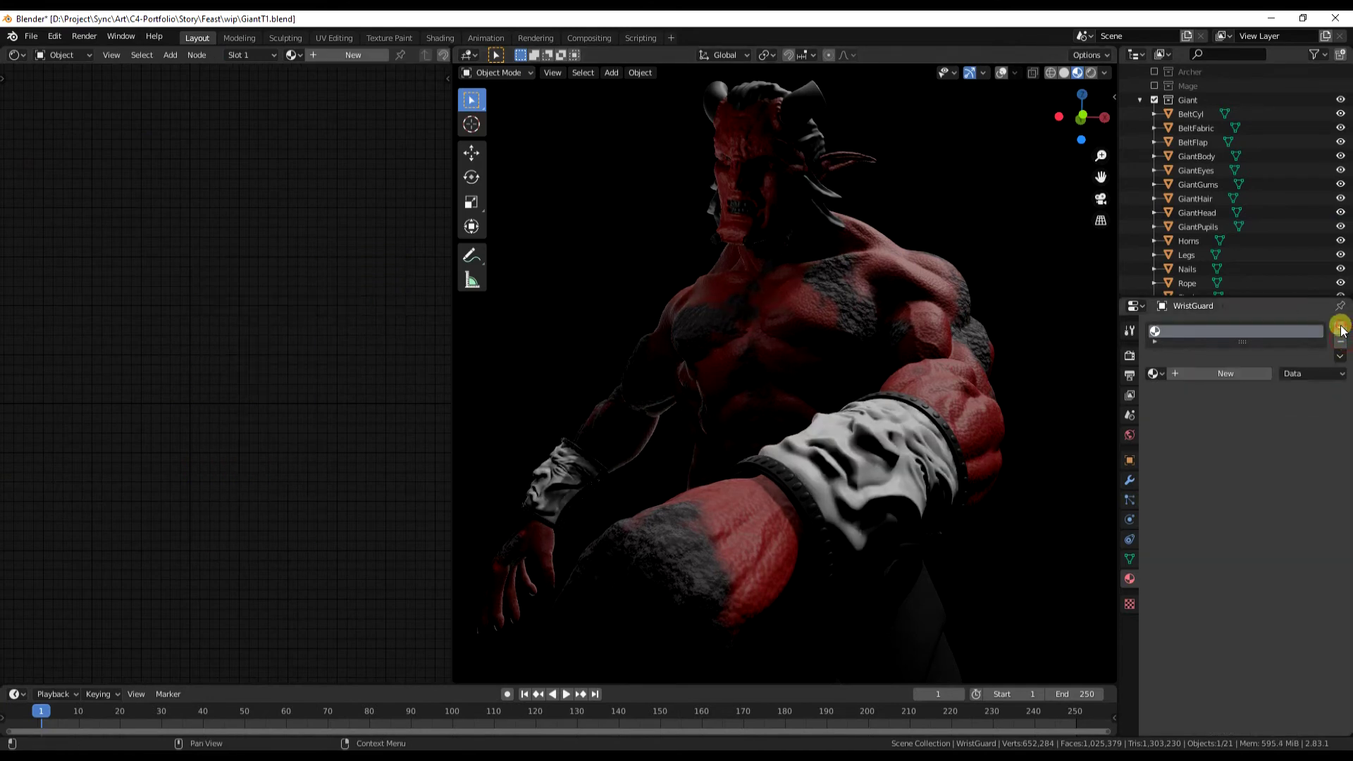
left_click(1226, 373)
left_click(882, 458)
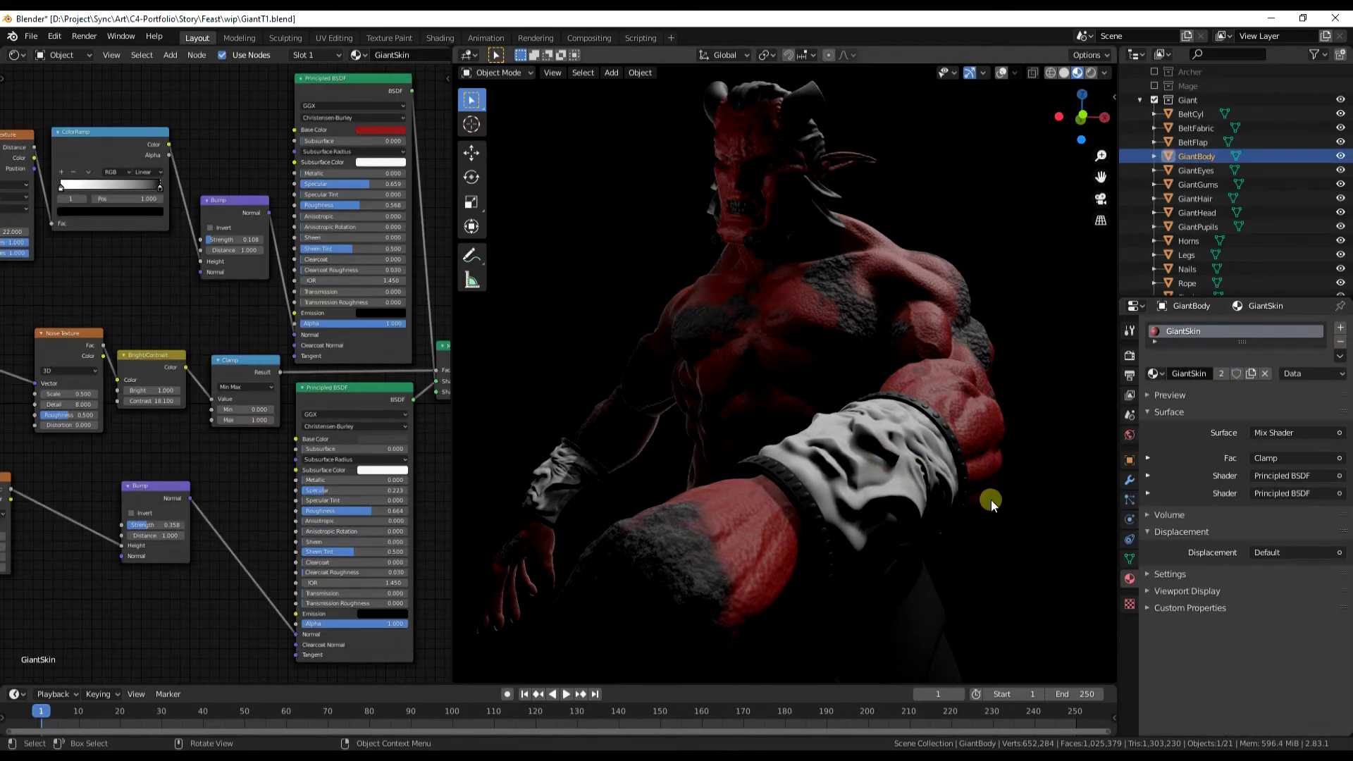
left_click(864, 484)
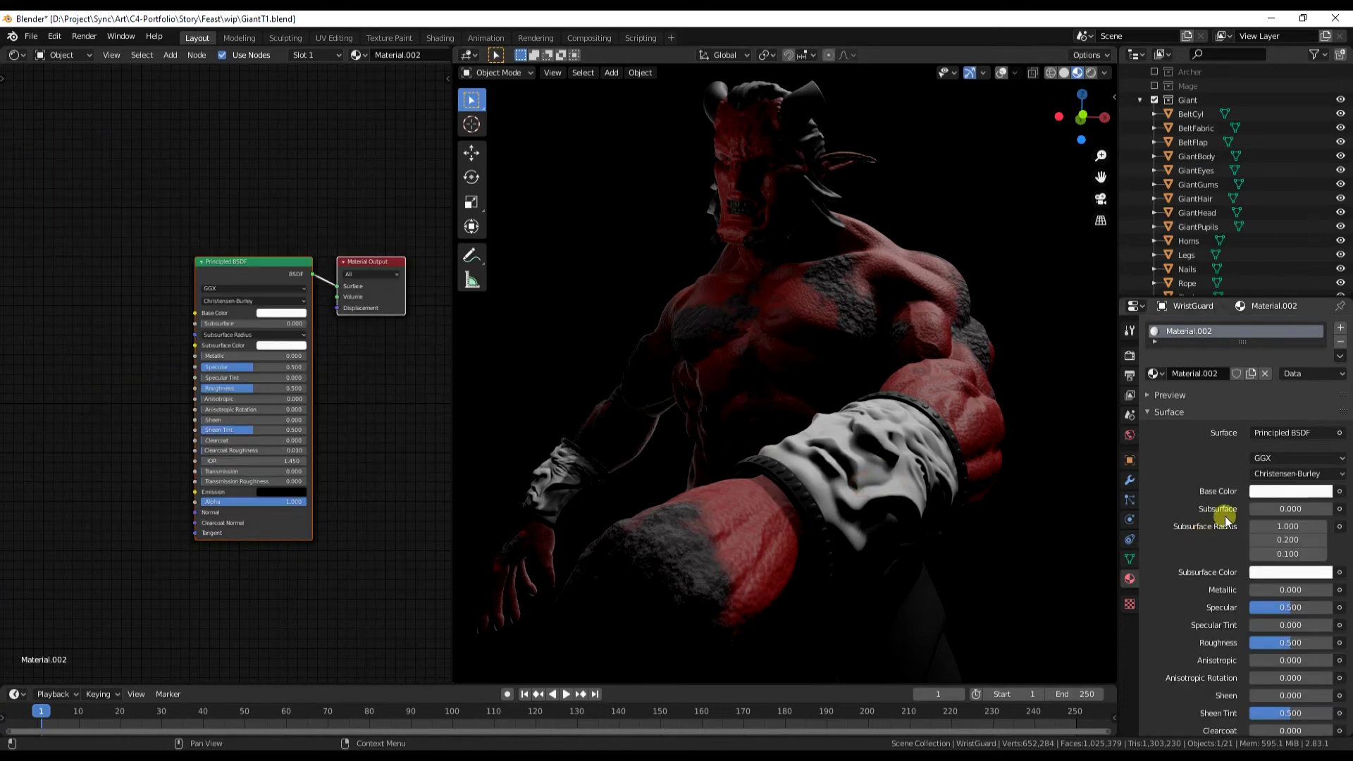
Make the WristGuard's material a shiny metal with Metallic 1.000, Roughness 0.283 and Specular 0.383.
left_click_drag(1258, 590, 1328, 590)
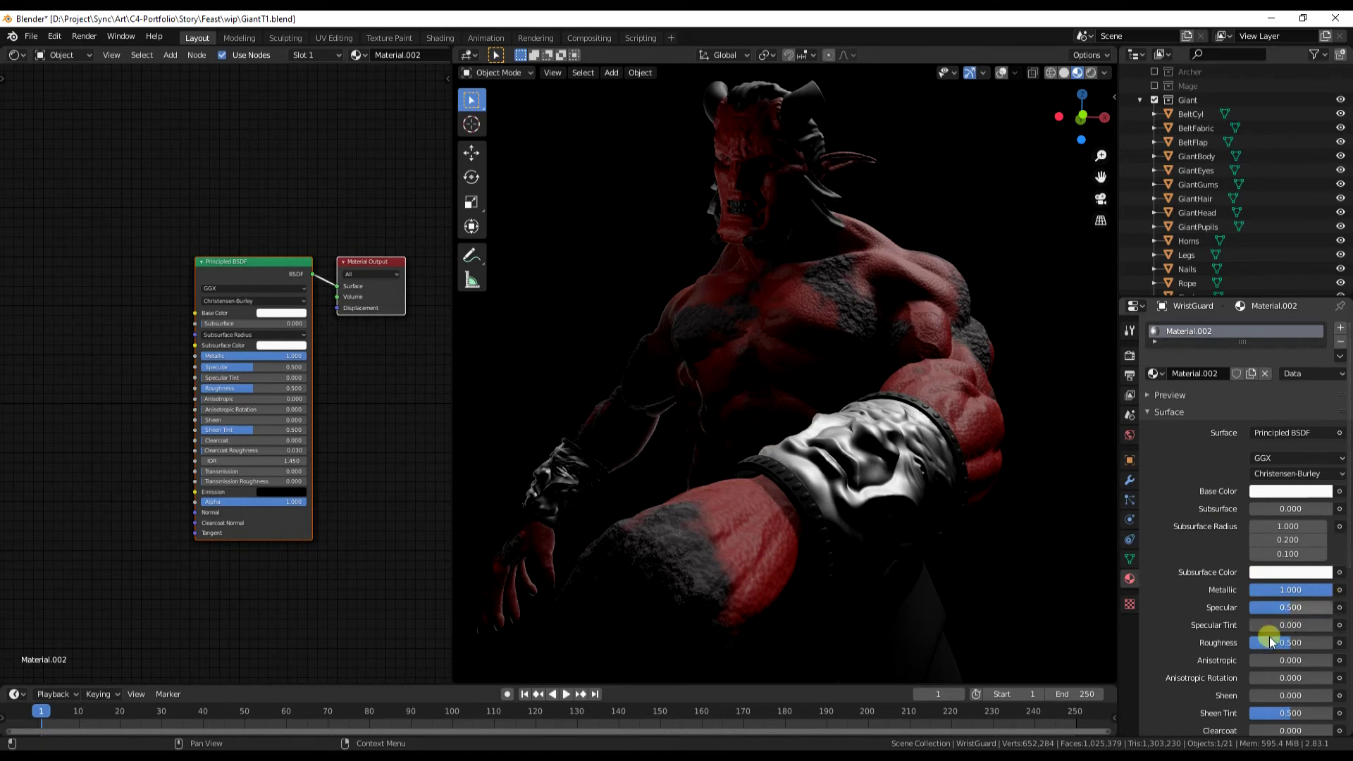
mouse_move(1287, 641)
left_mouse_down()
mouse_move(1258, 641)
mouse_move(1272, 641)
left_mouse_up()
mouse_move(1328, 607)
left_mouse_down()
mouse_move(1288, 611)
mouse_move(1338, 599)
mouse_move(1330, 612)
left_mouse_up()
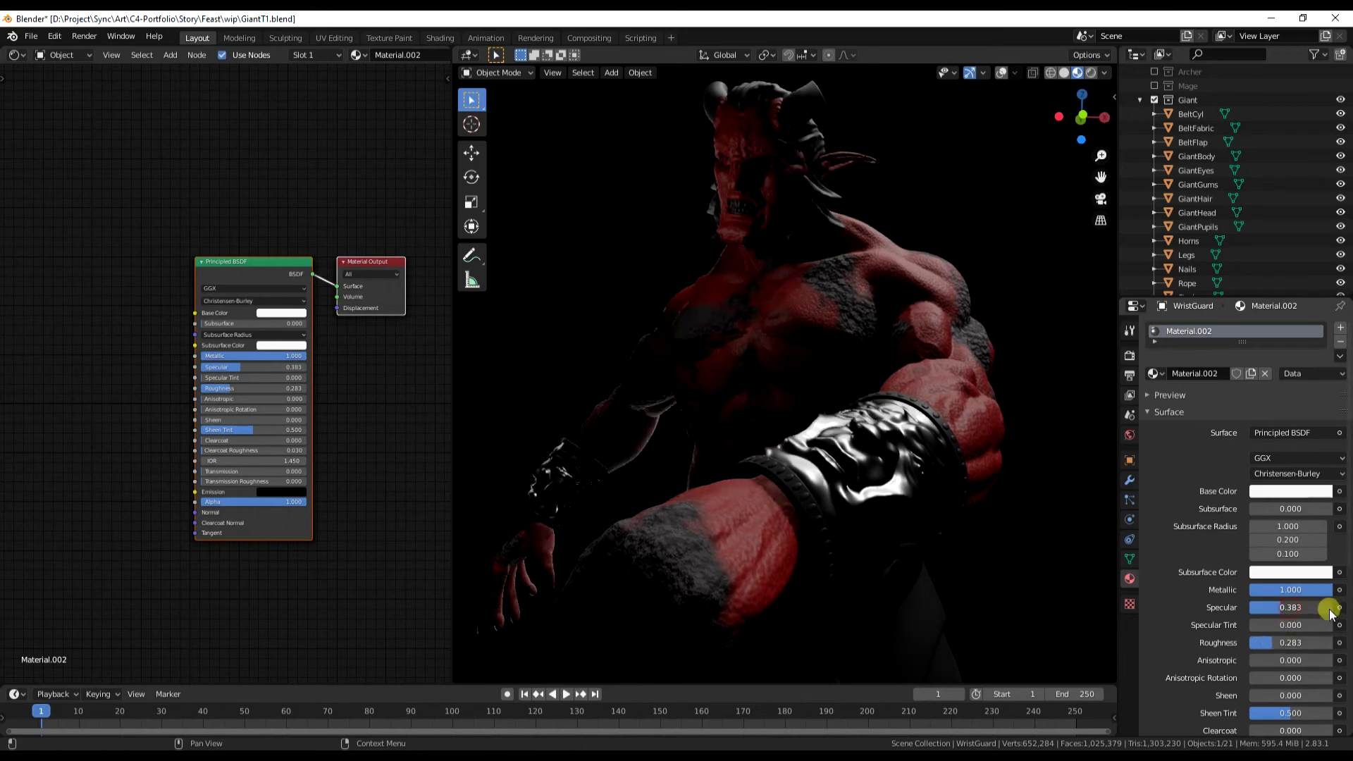
left_click(1045, 522)
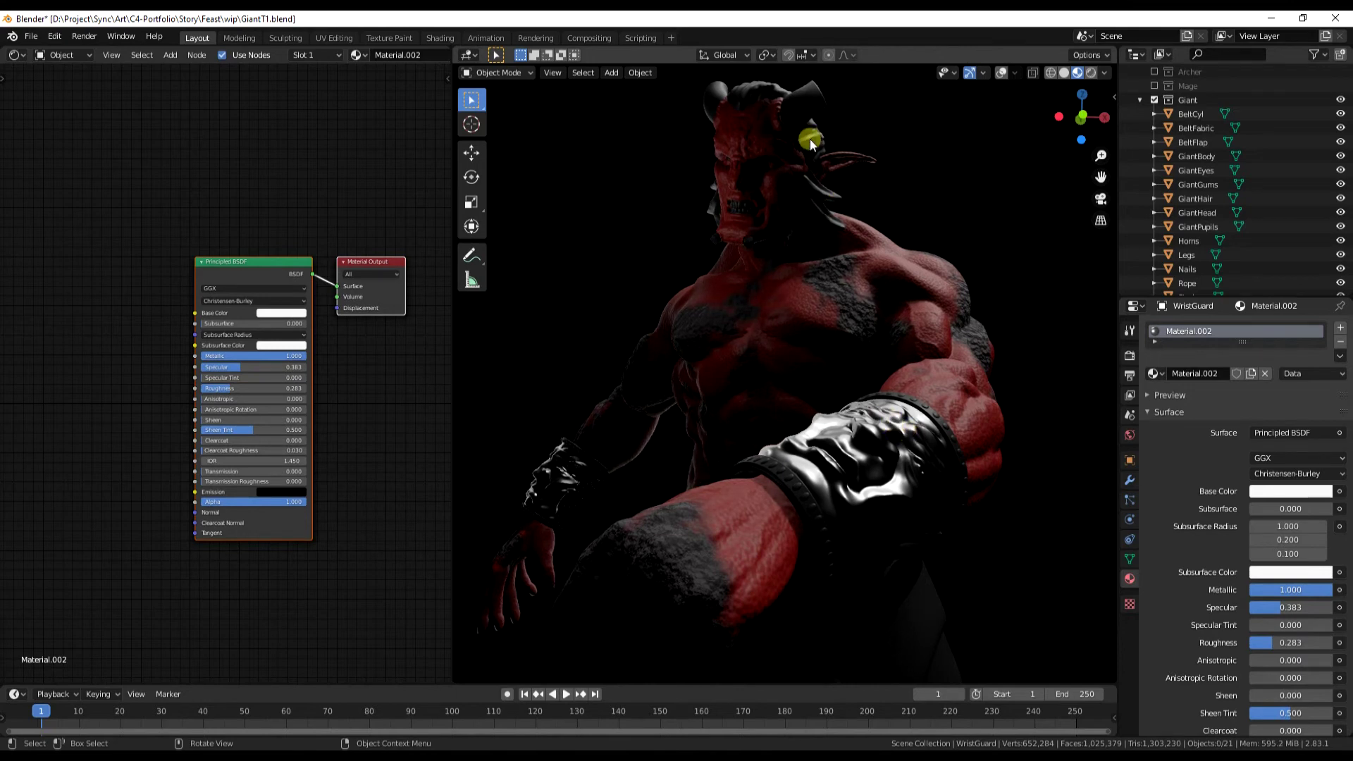
Replace the Horns' material with a new one using Specular 1.000 and Roughness 0.358.
left_click(815, 103)
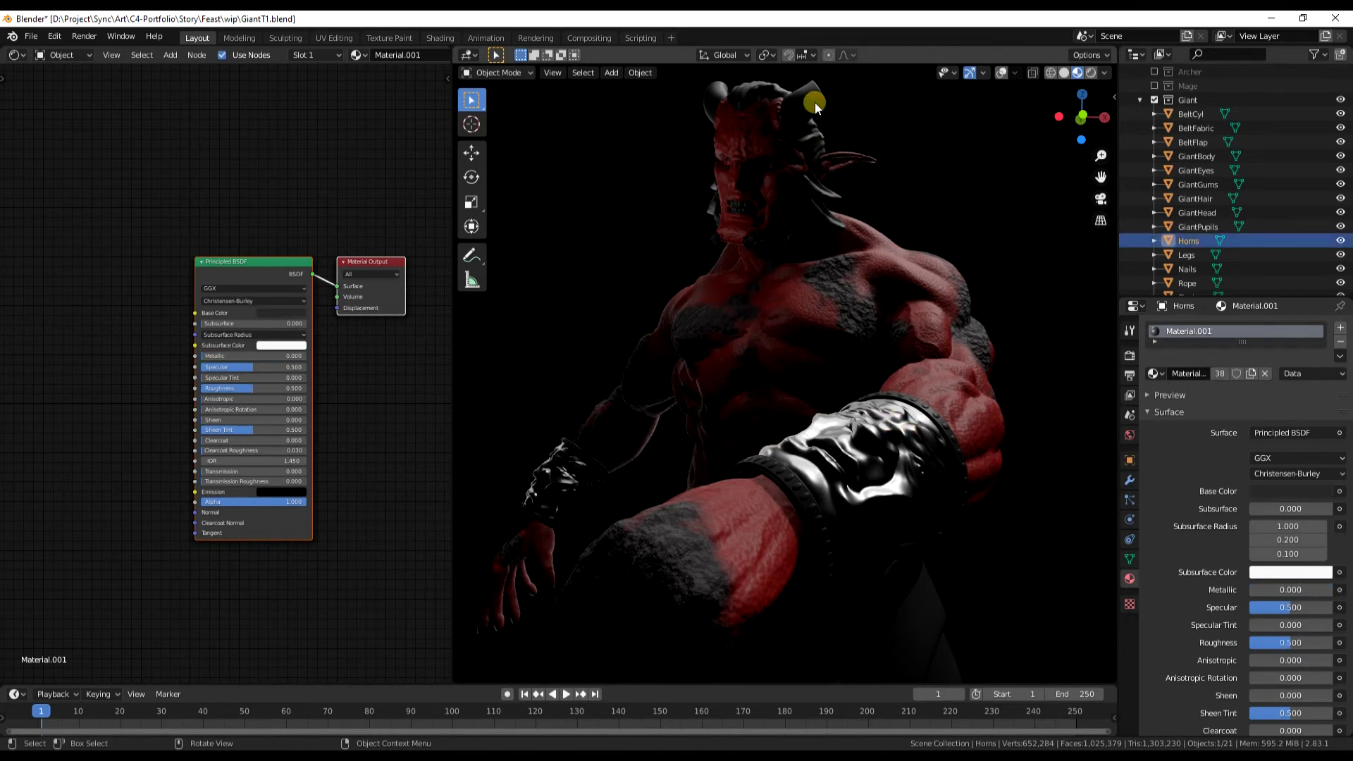
left_click(1339, 342)
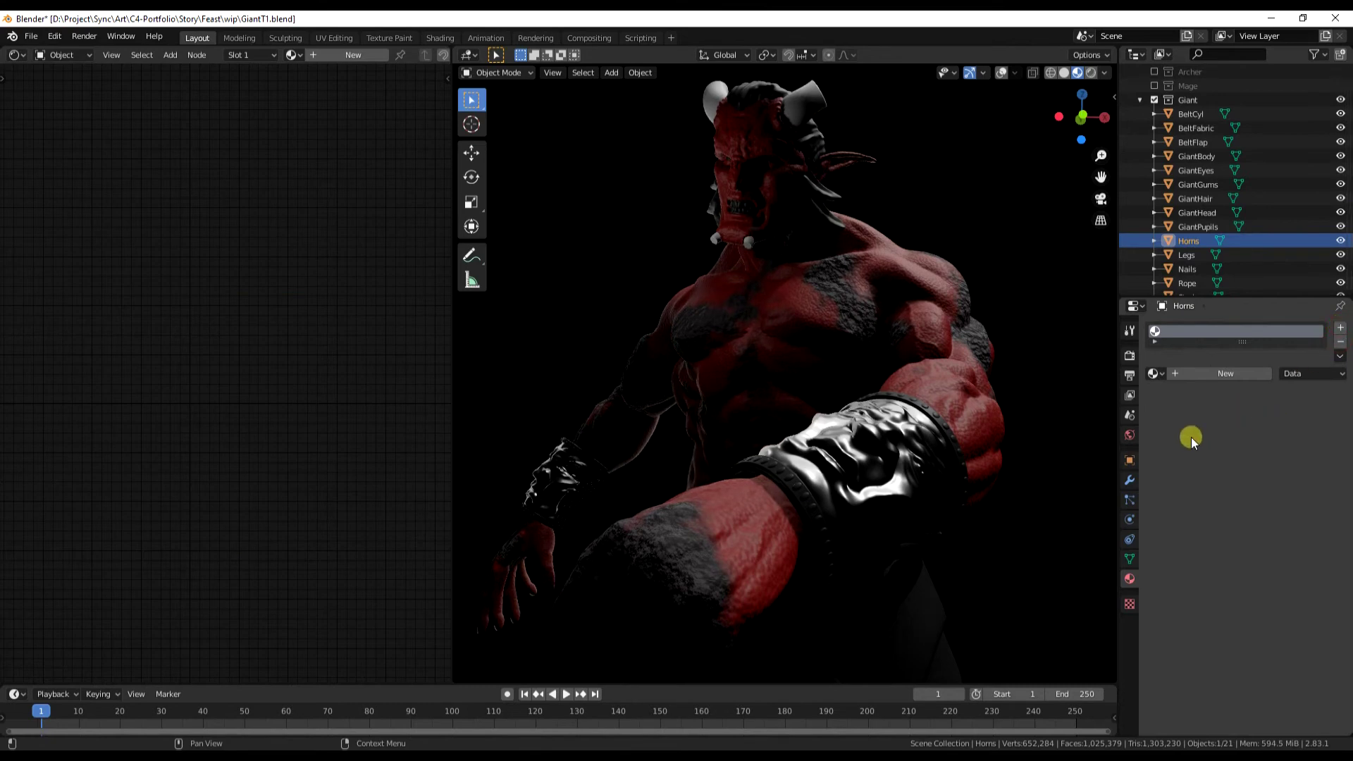
left_click(1223, 371)
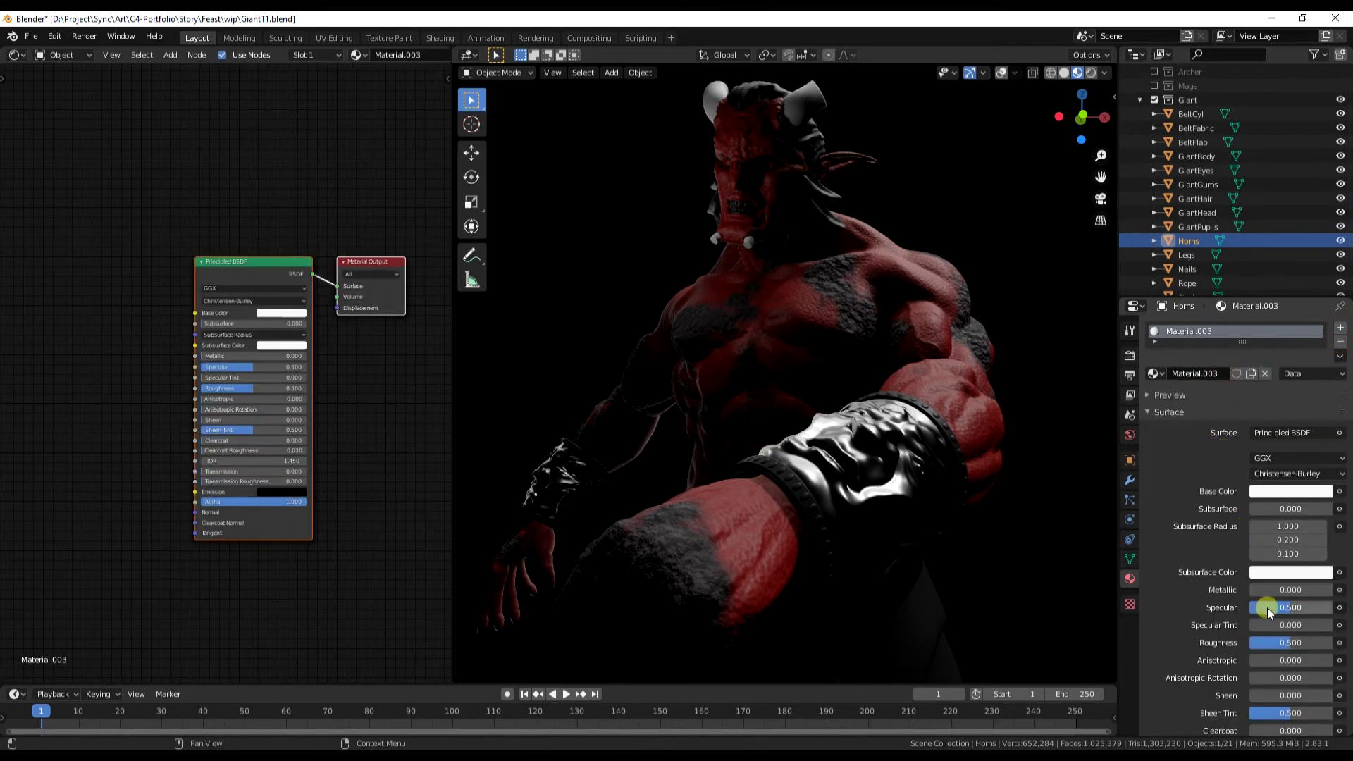
mouse_move(1268, 611)
left_mouse_down()
mouse_move(1329, 607)
mouse_move(12, 607)
mouse_move(1342, 616)
mouse_move(1240, 648)
mouse_move(1272, 649)
mouse_move(1245, 646)
mouse_move(1346, 608)
left_mouse_up()
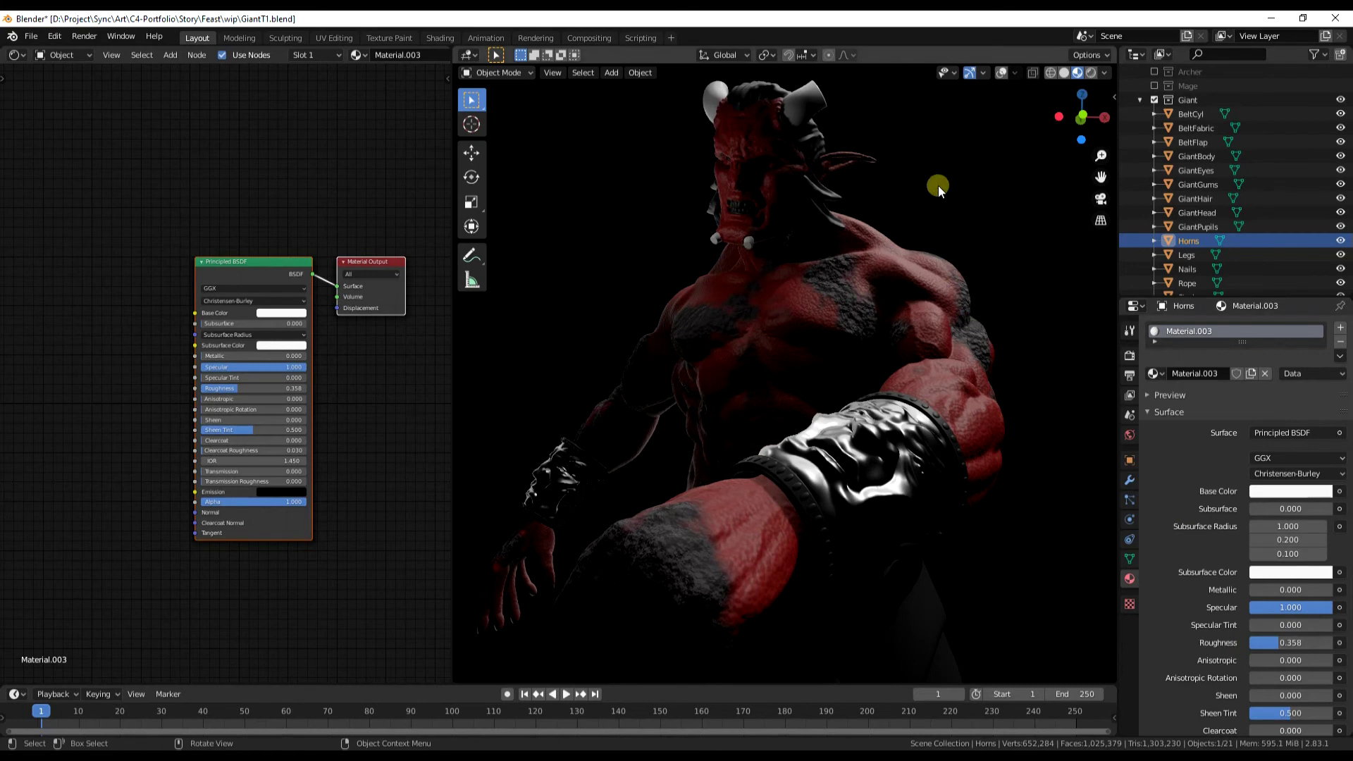
left_click(937, 185)
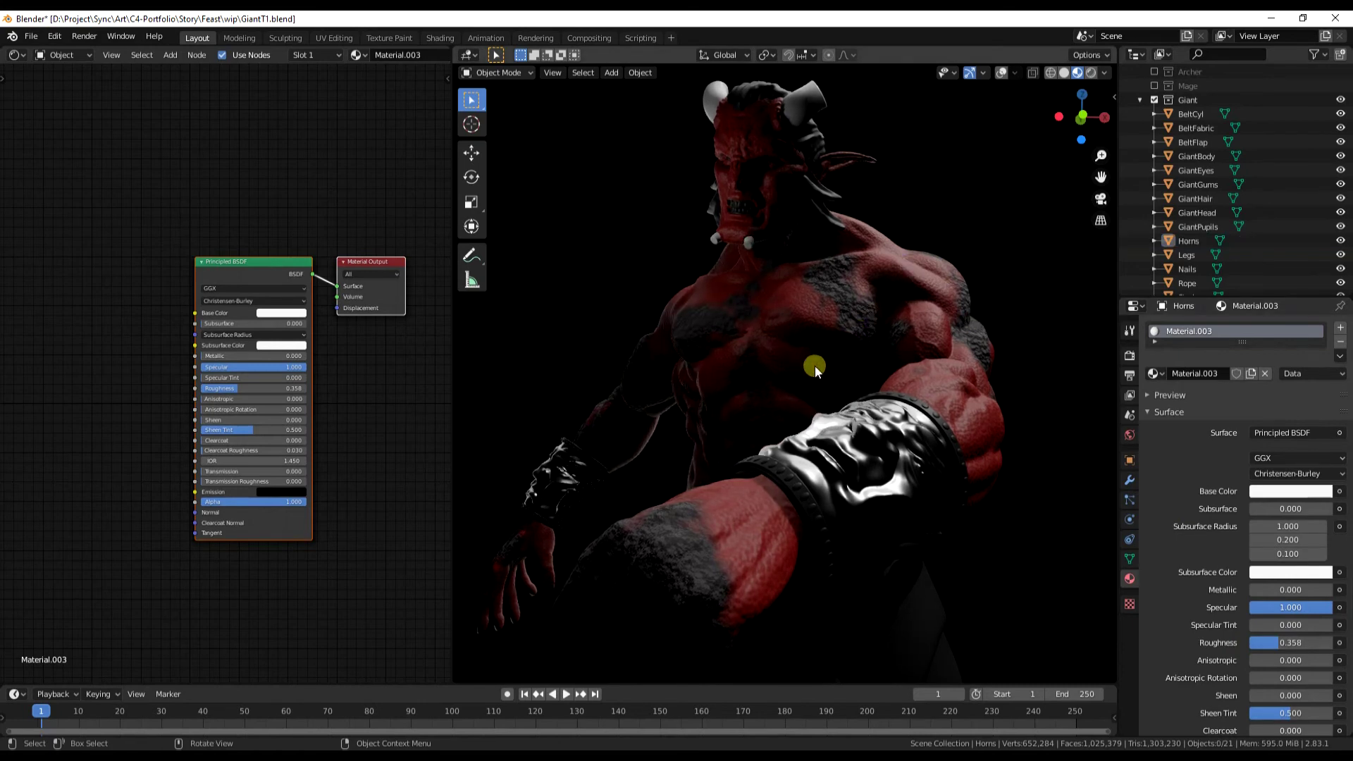
Switch the 3D viewport to rendered shading and widen the node editor.
key("KP_2")
key("KP_2")
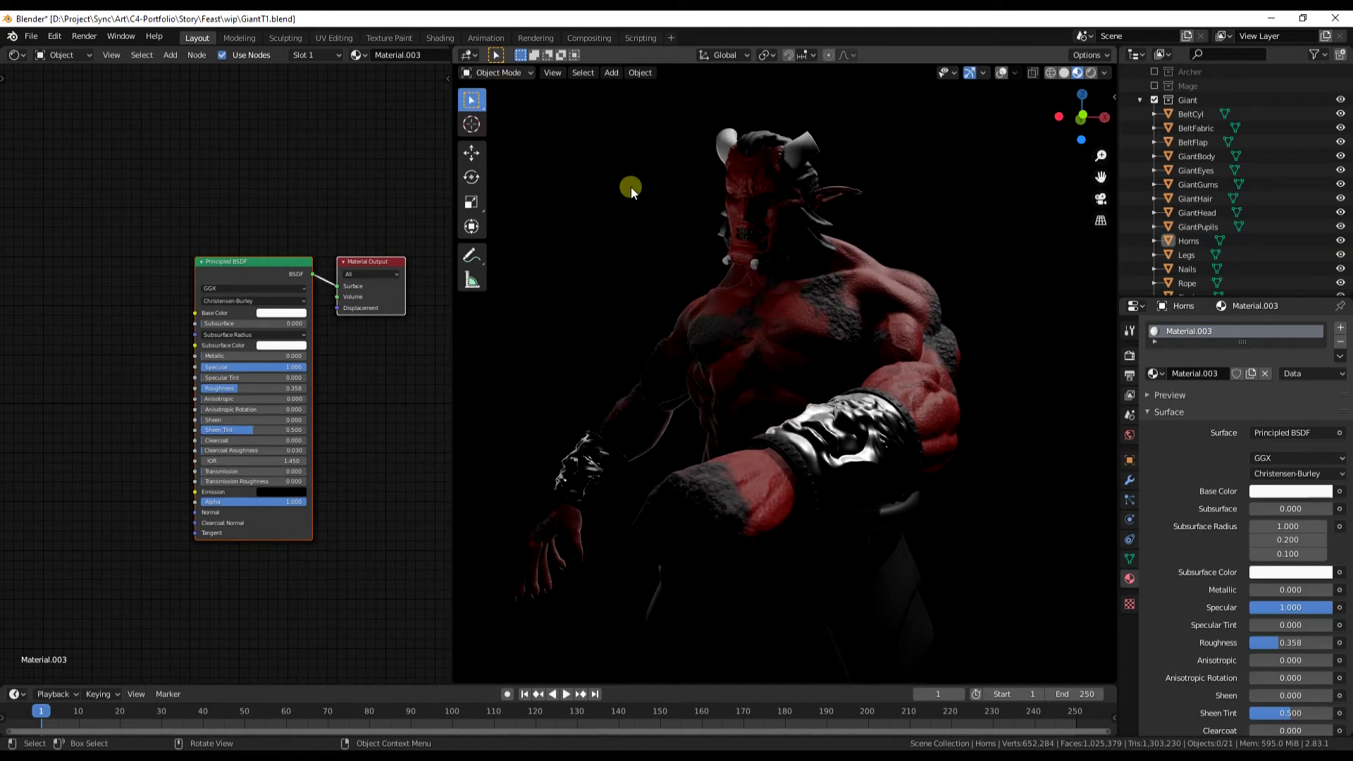
left_click(1091, 73)
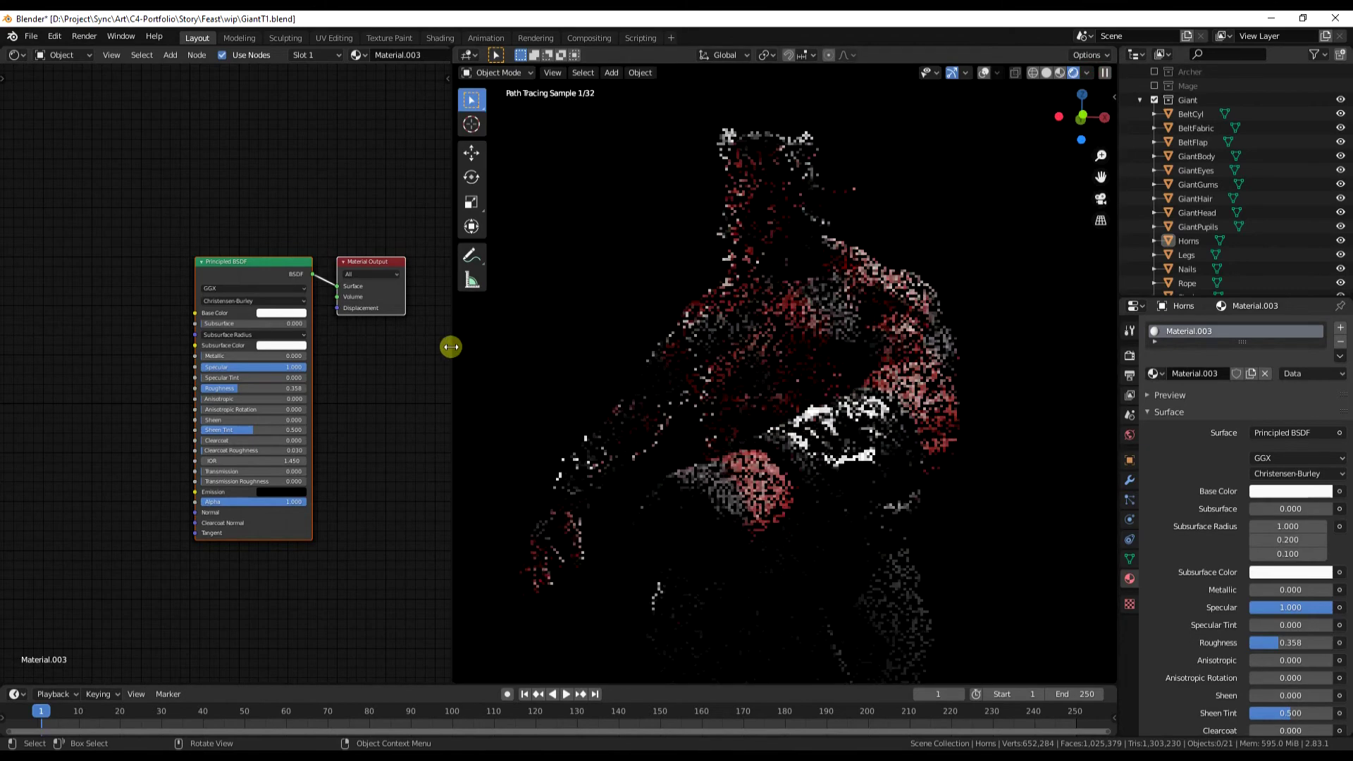
left_click_drag(451, 345, 611, 363)
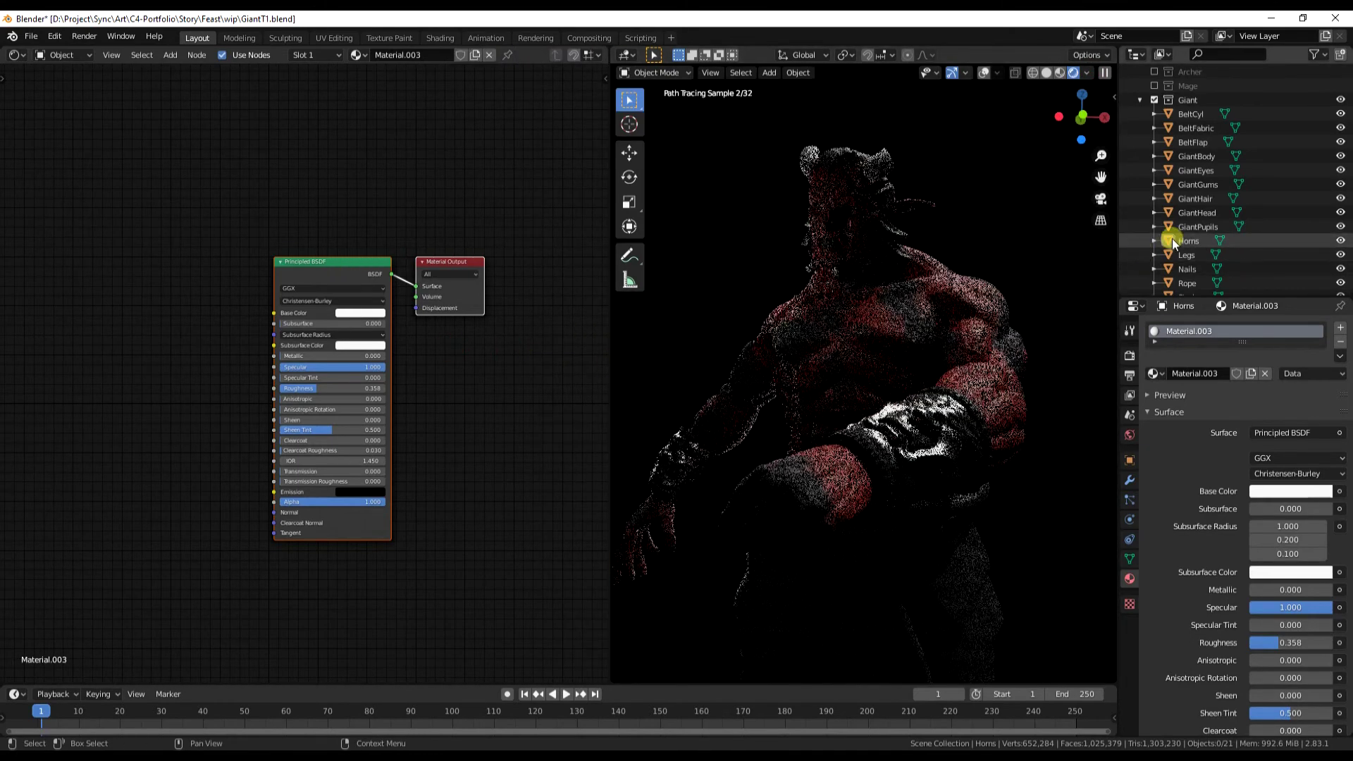
Unhide SwordOrnate, SwordHandle and SwordBlade in the Giant collection and collapse the collection.
left_click(1140, 99)
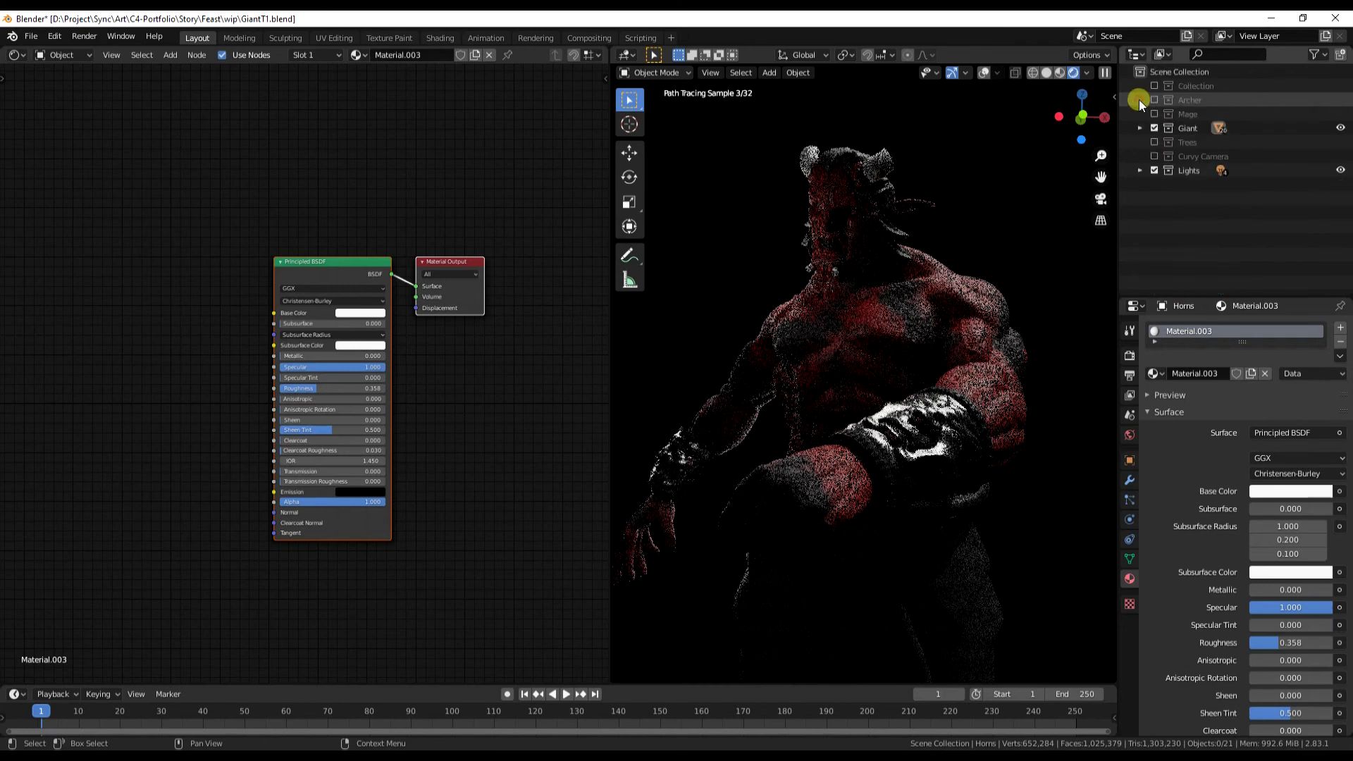
left_click(1143, 130)
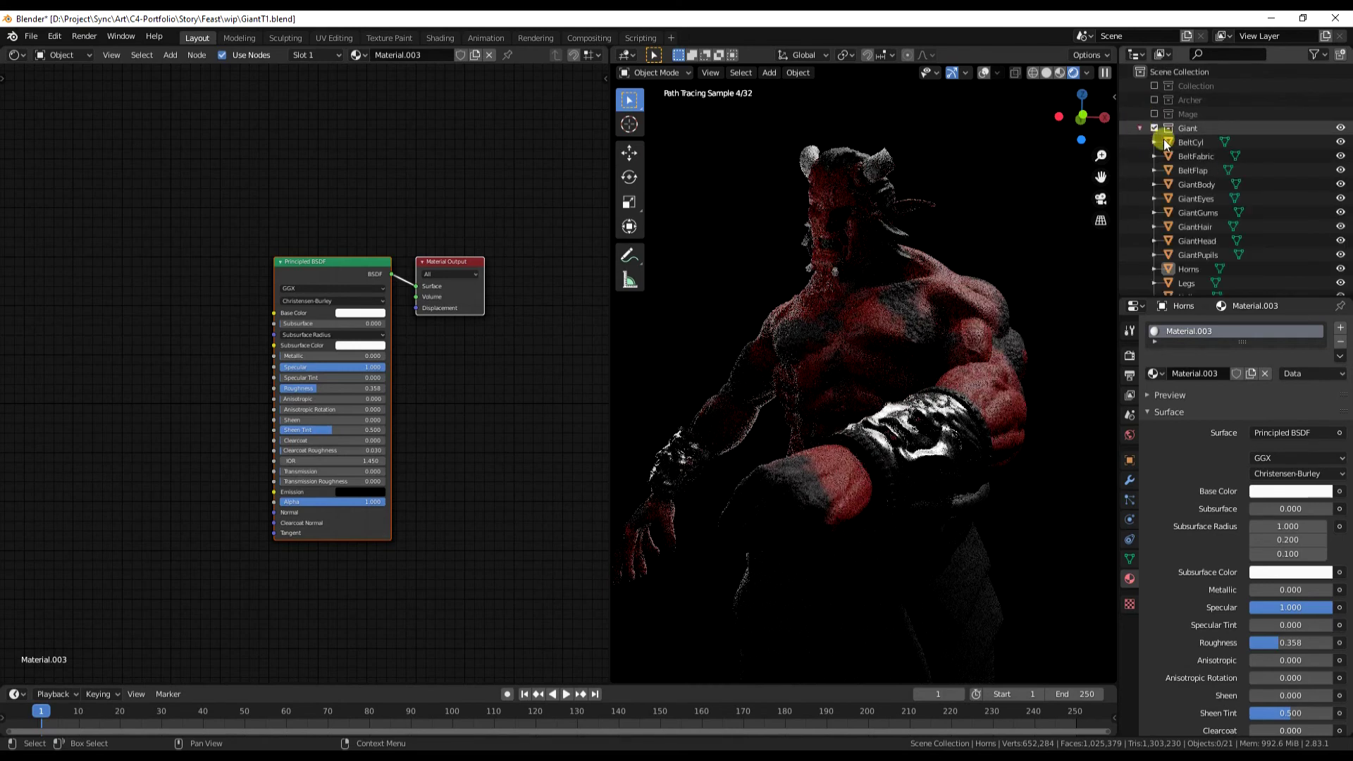
scroll(1318, 222, "down", 3)
left_click(1340, 198)
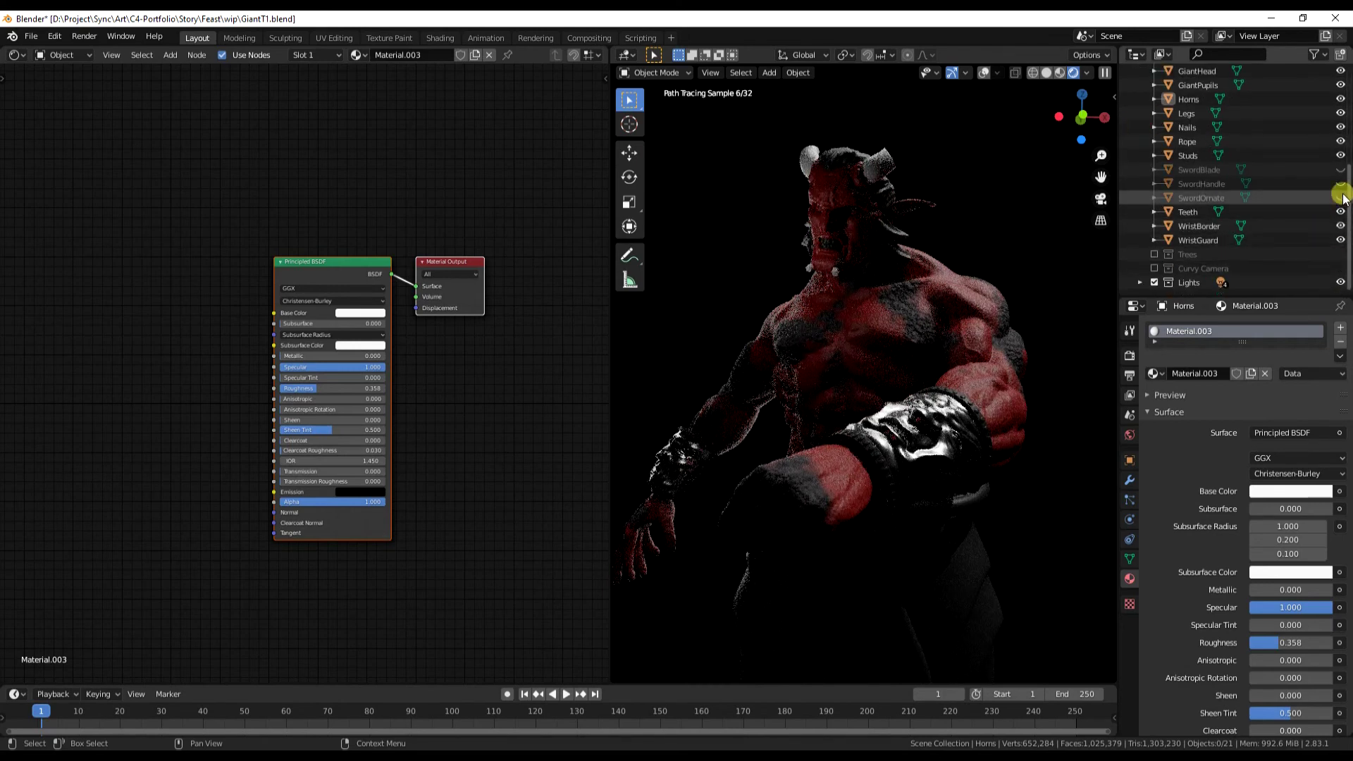
left_click(1340, 184)
left_click(1340, 171)
scroll(1256, 179, "up", 6)
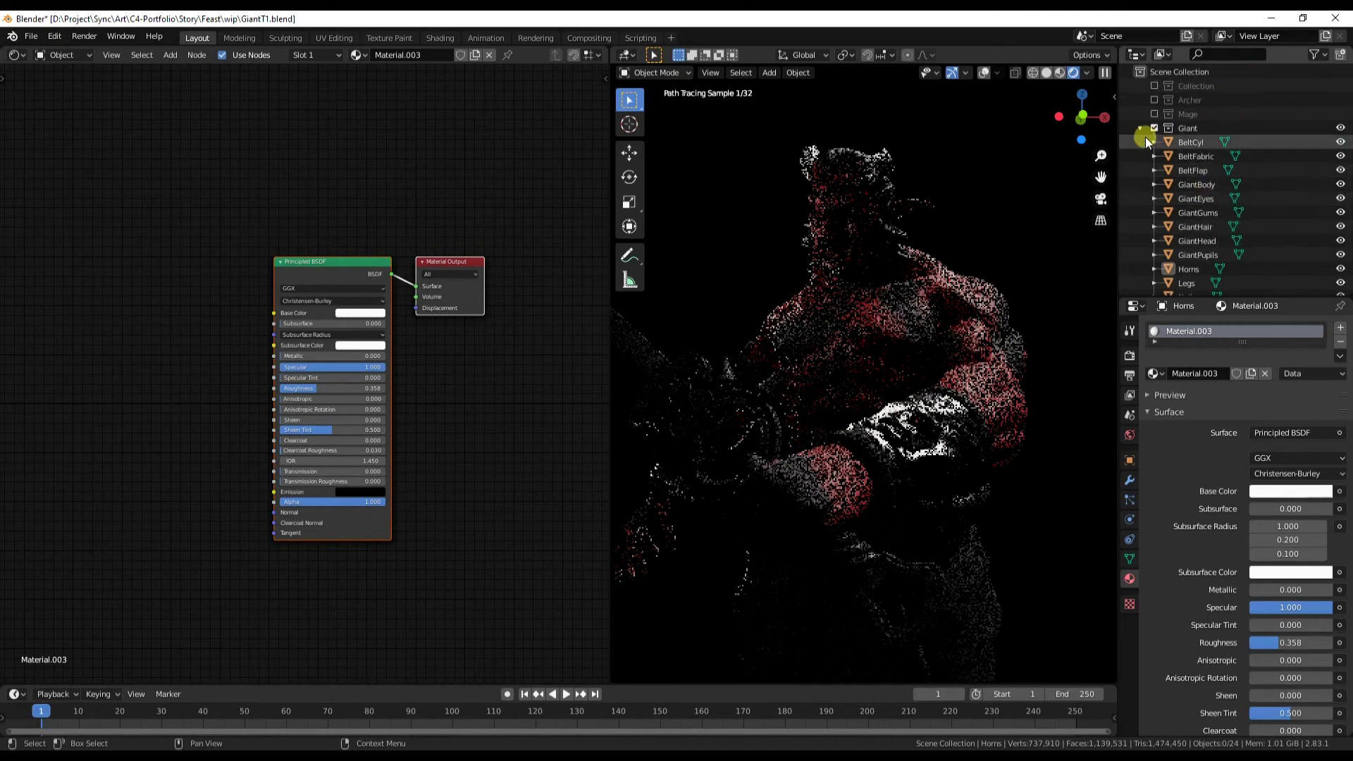
left_click(1140, 128)
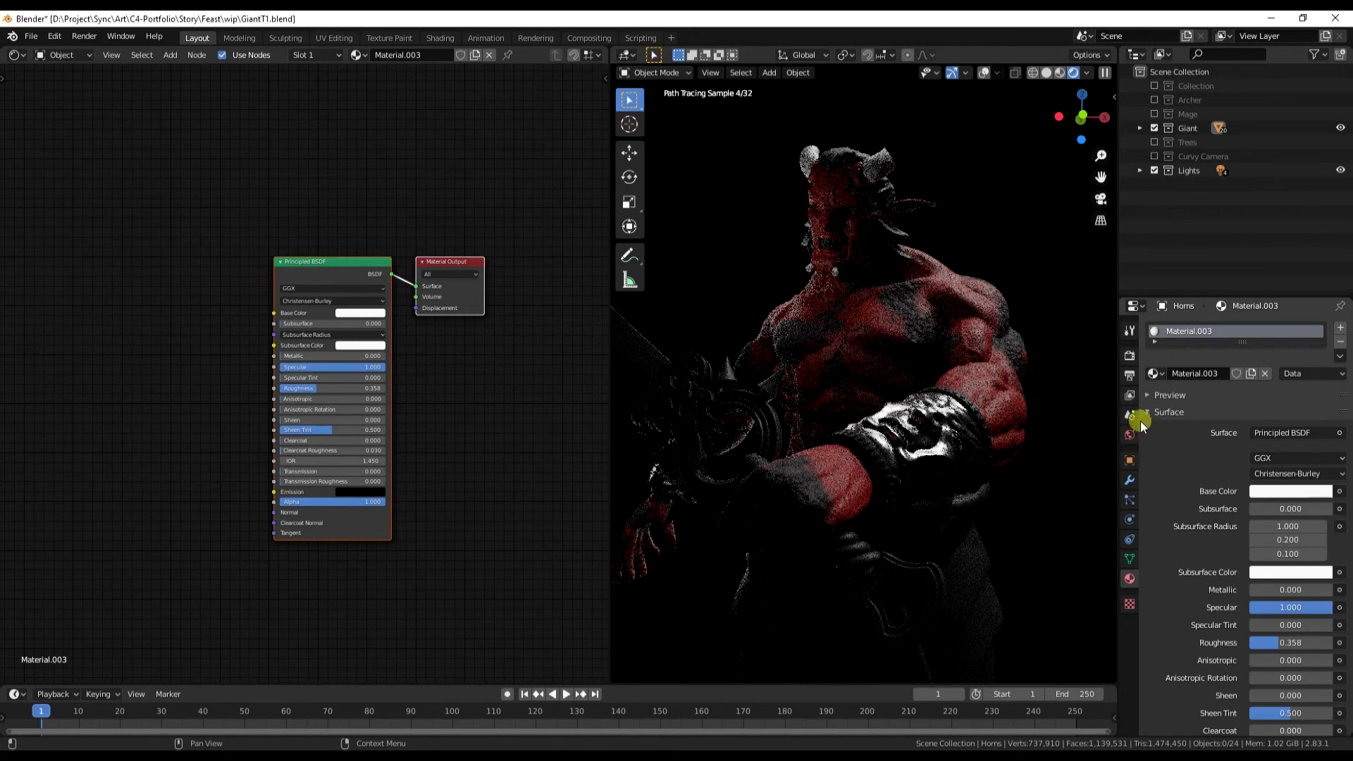
Examine the render output dimensions, the View Layer passes and the GiantBody's GiantSkin node network.
left_click(1131, 378)
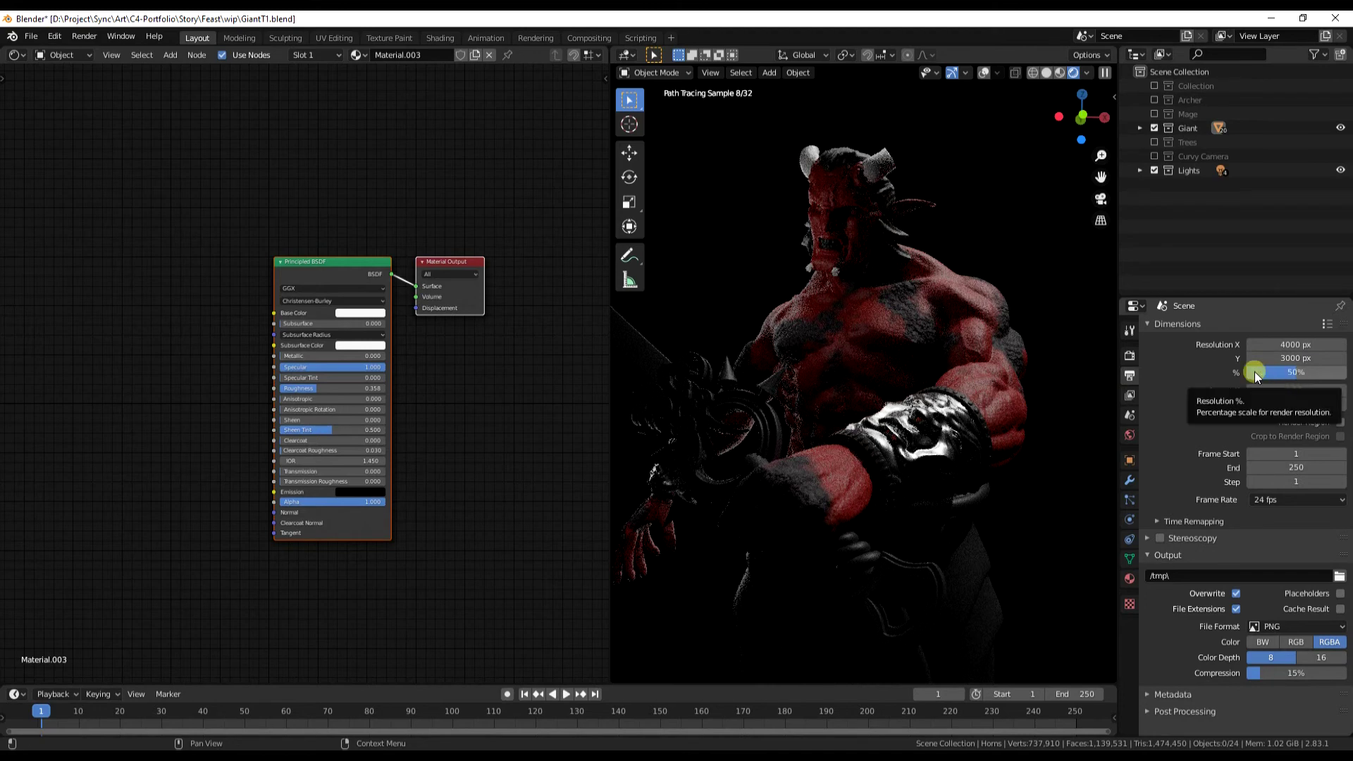
left_click(1131, 395)
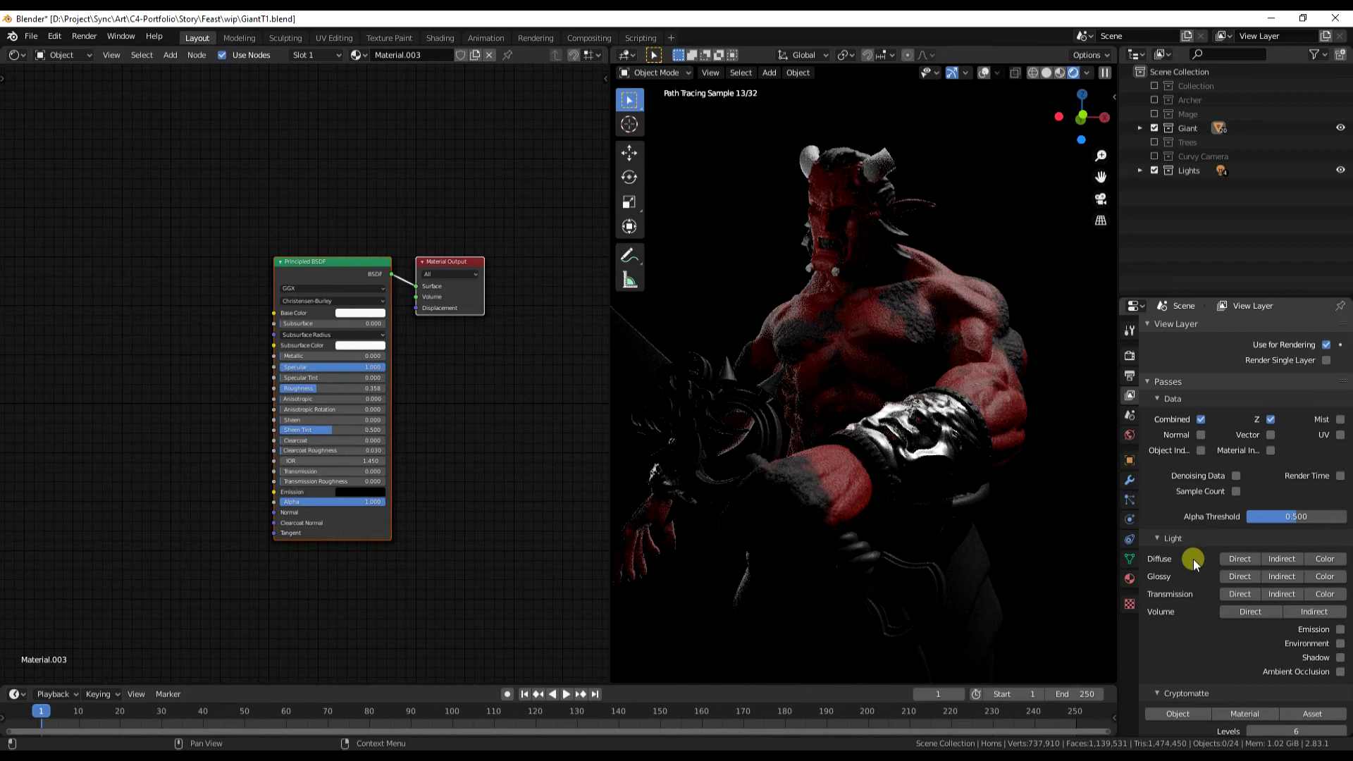
left_click(986, 328)
left_click(352, 445)
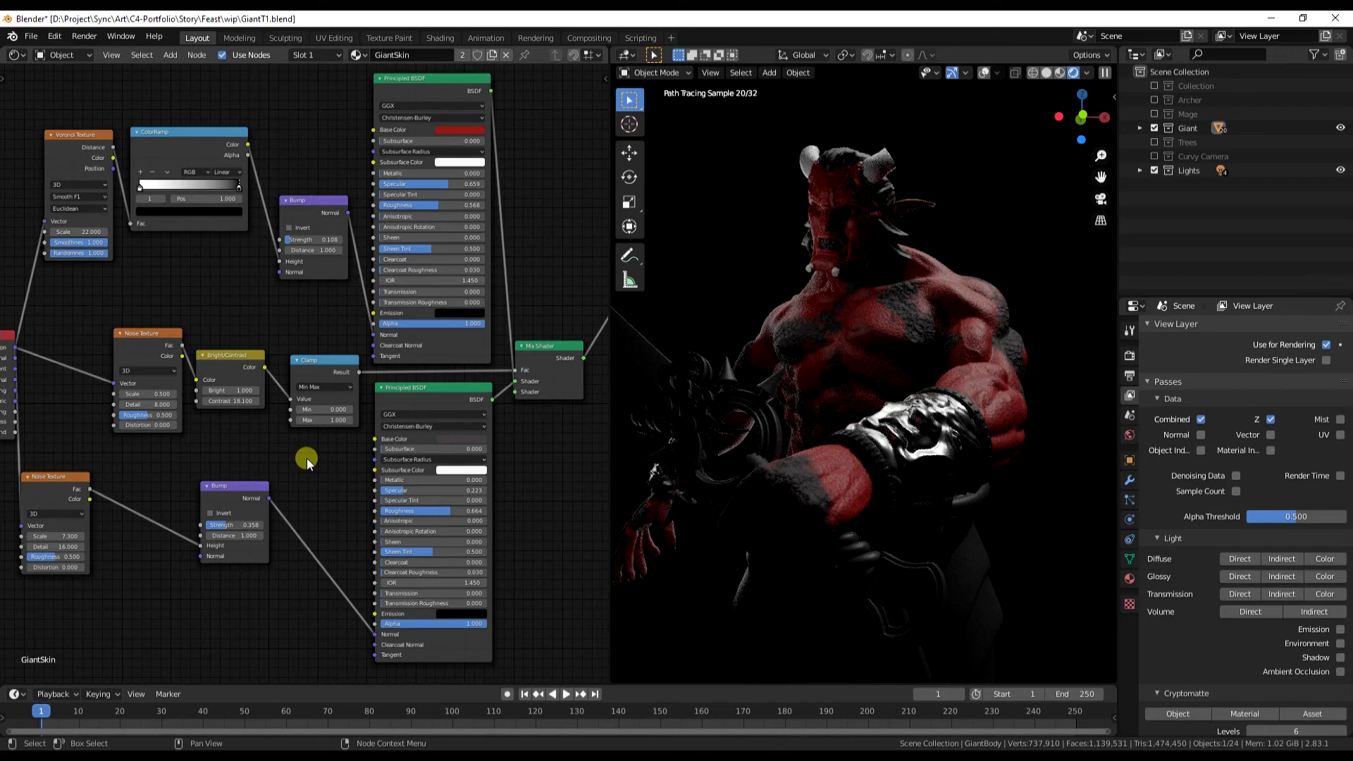
scroll(307, 458, "down", 4)
middle_click_drag(469, 458, 394, 450)
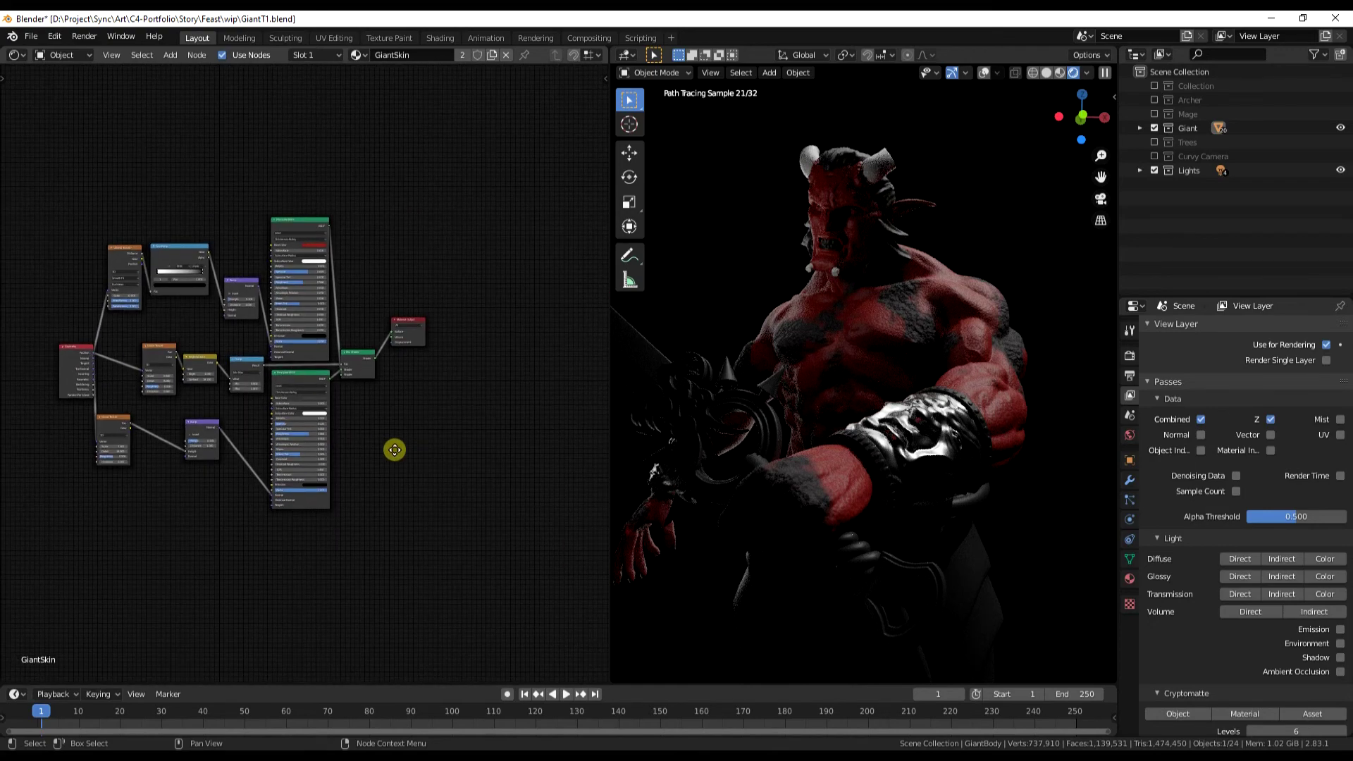
scroll(383, 412, "up", 3)
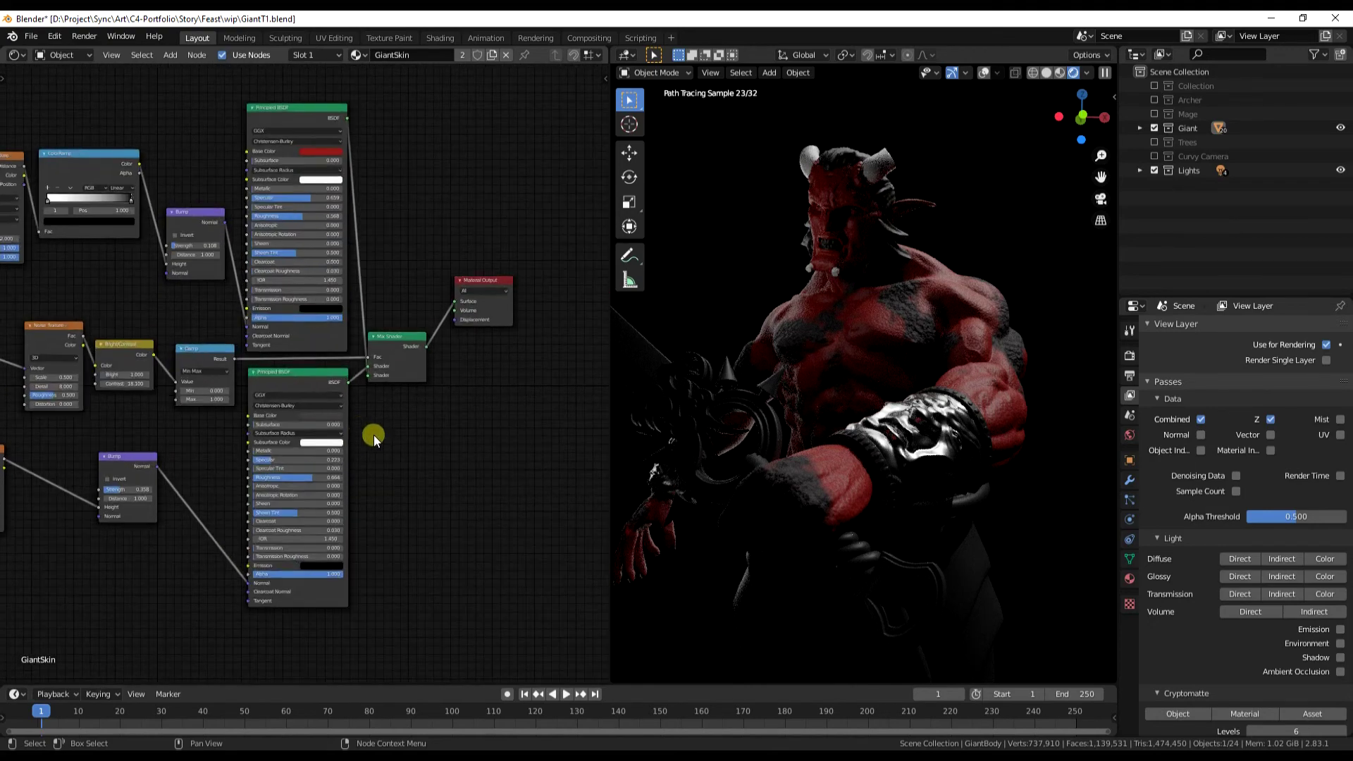
middle_click_drag(374, 434, 544, 440)
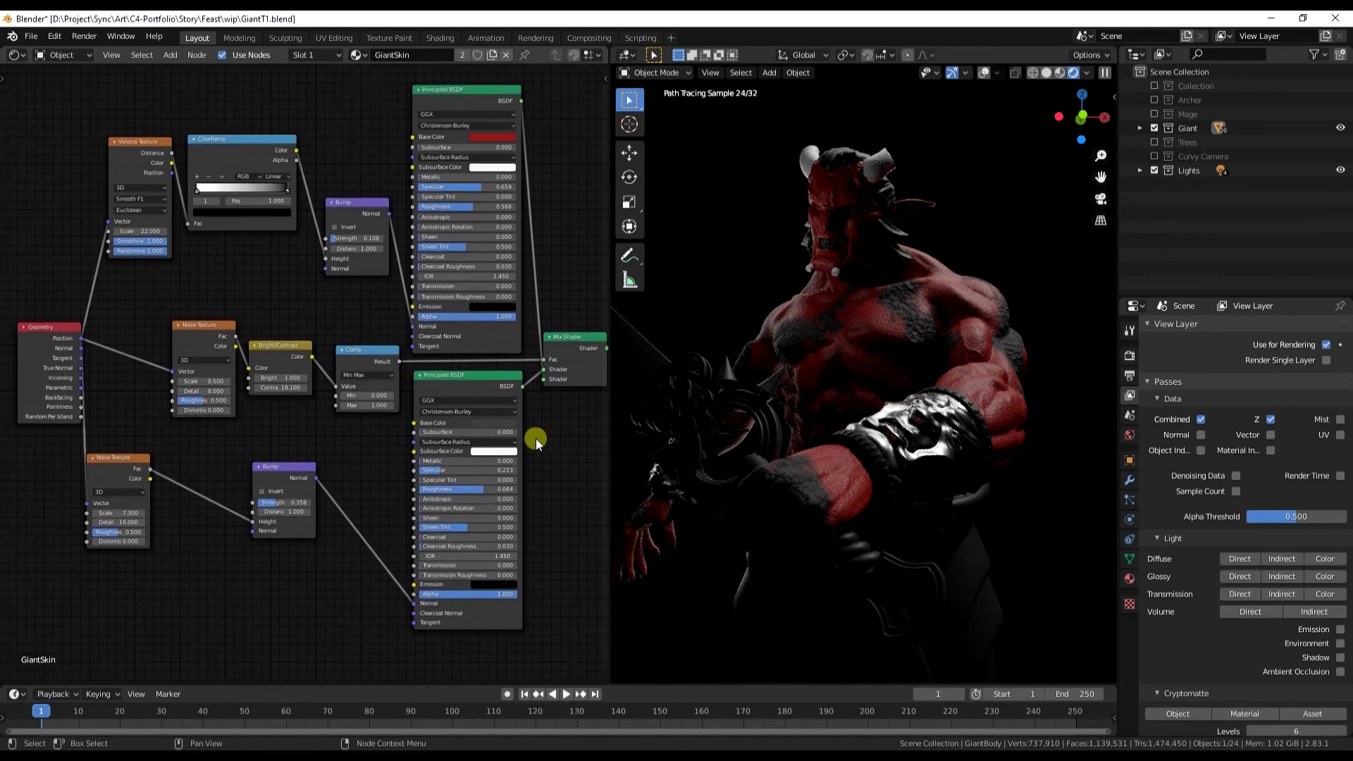
middle_click_drag(366, 455, 284, 454)
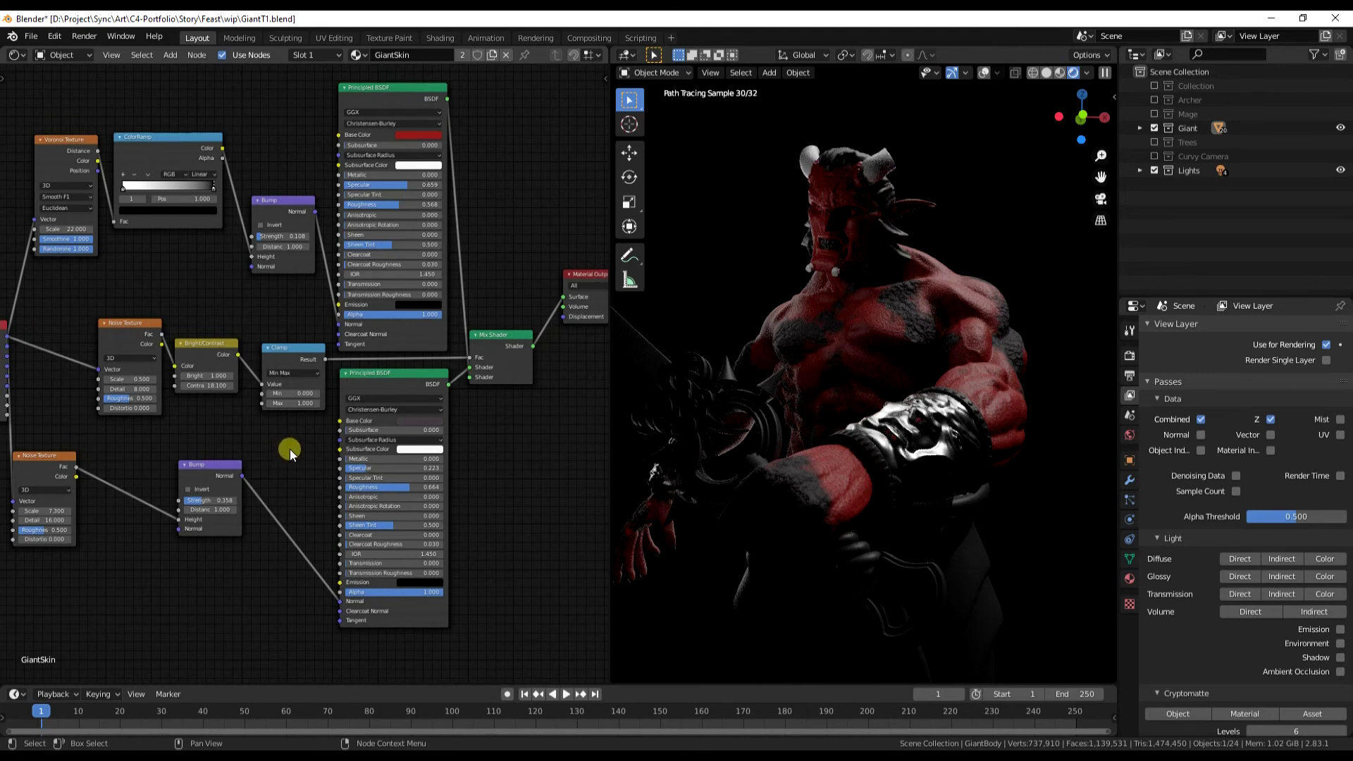
middle_click_drag(512, 458, 422, 465)
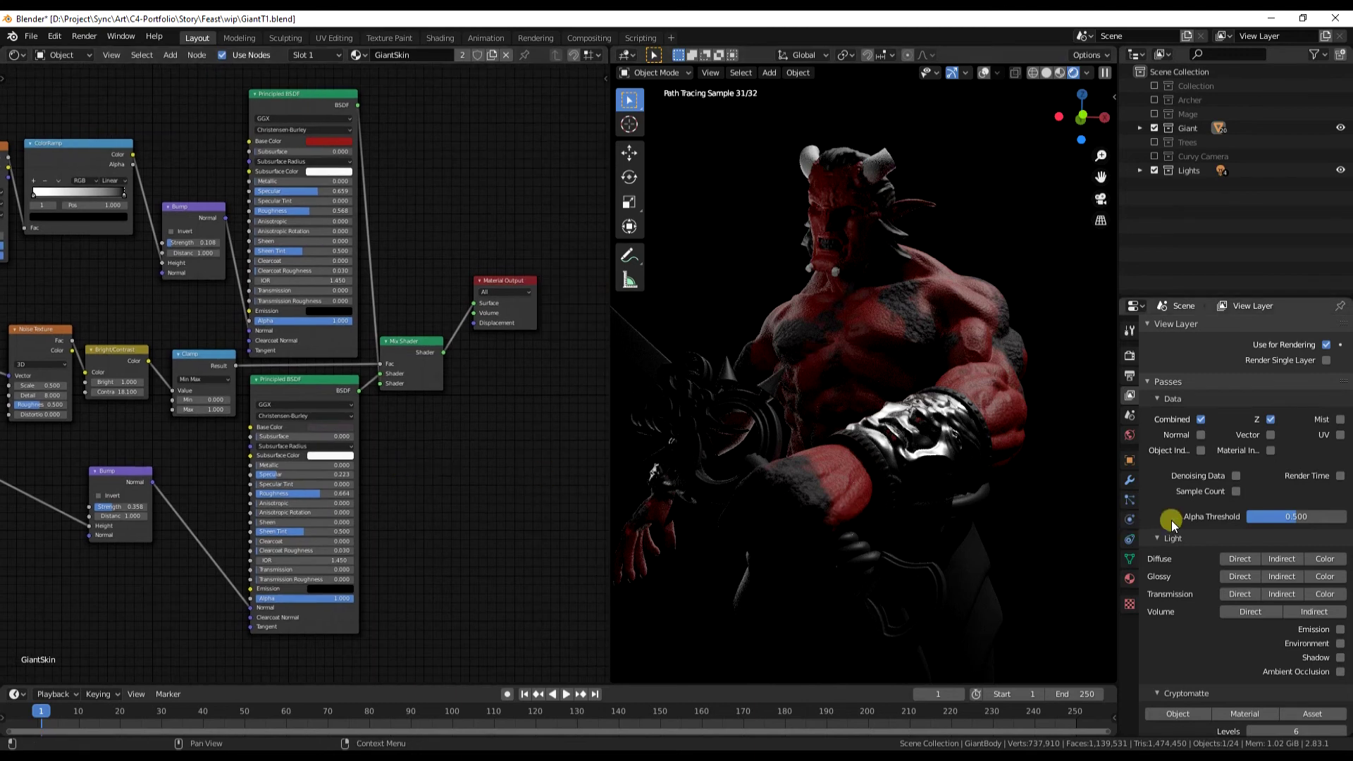
left_click(1129, 415)
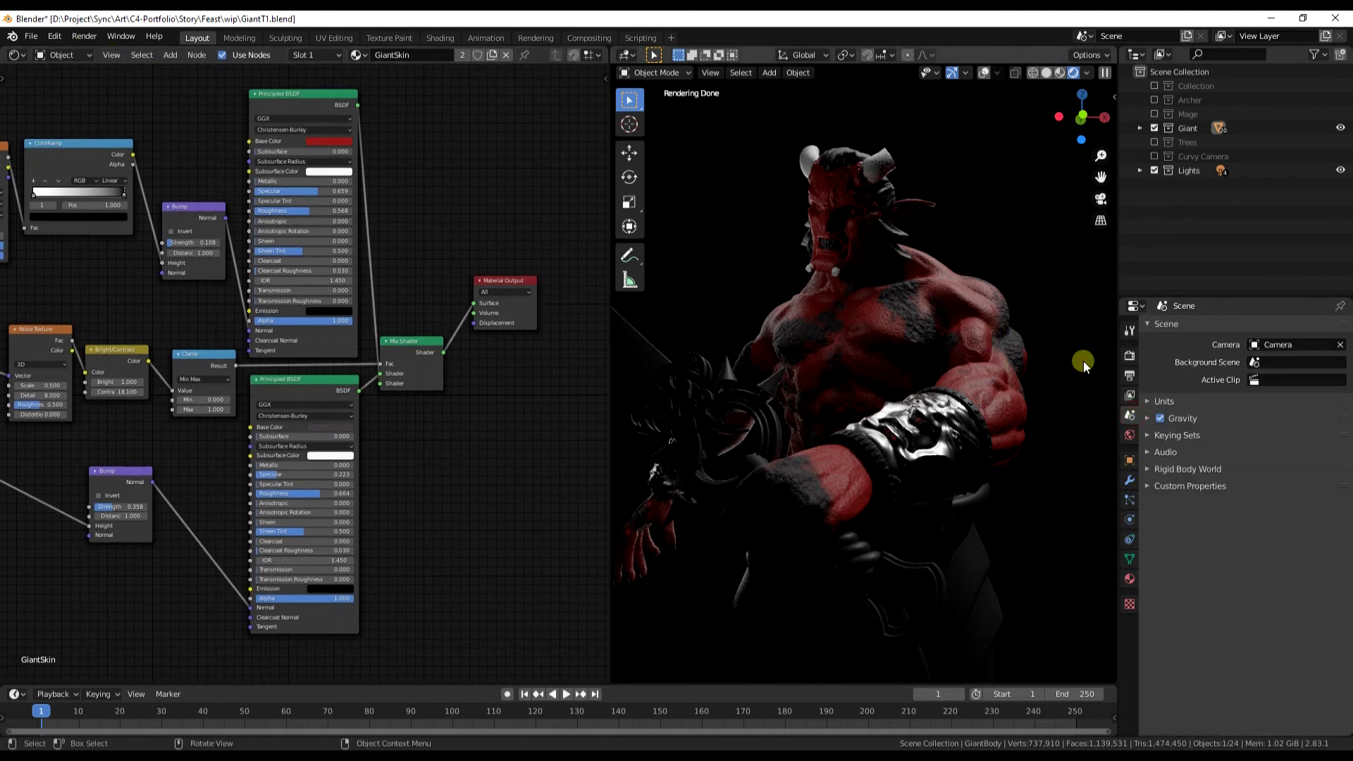
Enable the Denoising Data pass in the view layer settings and review the remaining passes and output settings.
left_click(1129, 395)
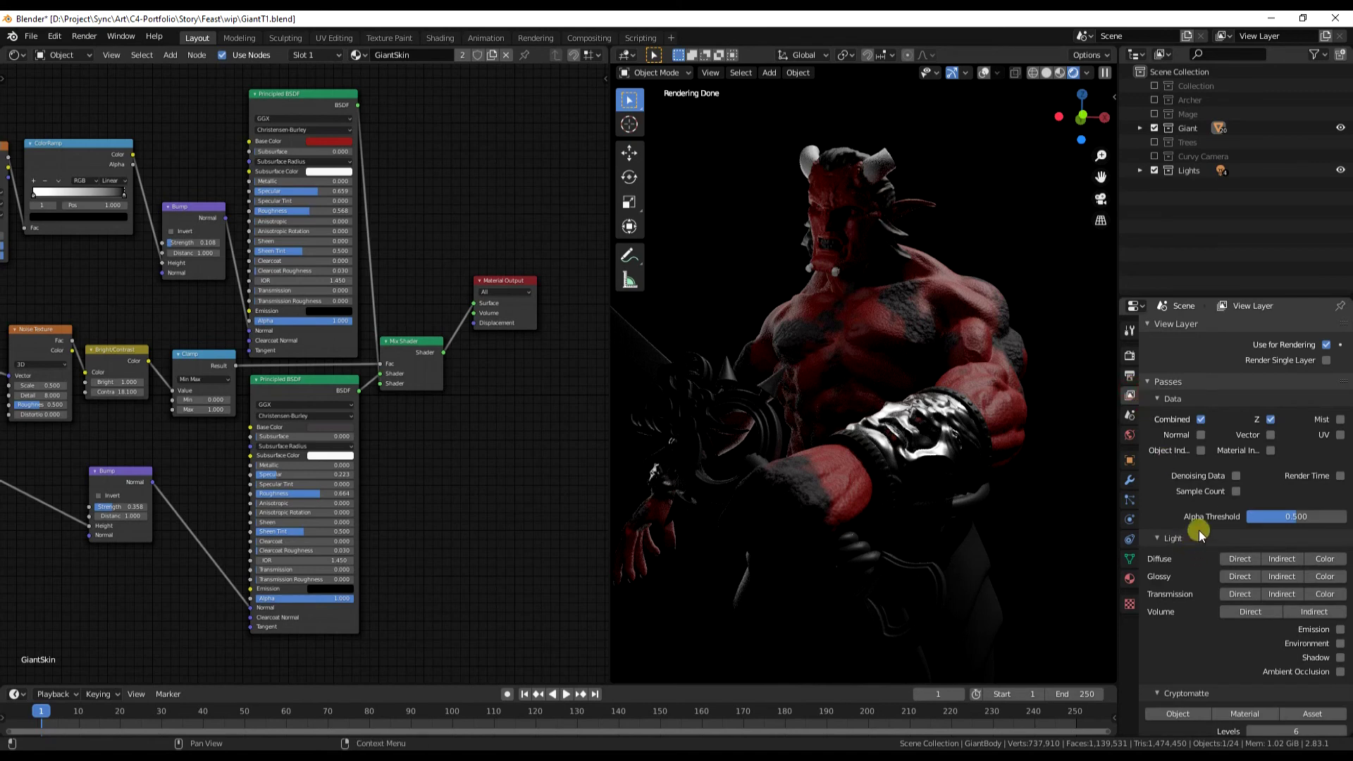
left_click(1238, 476)
scroll(1198, 620, "down", 3)
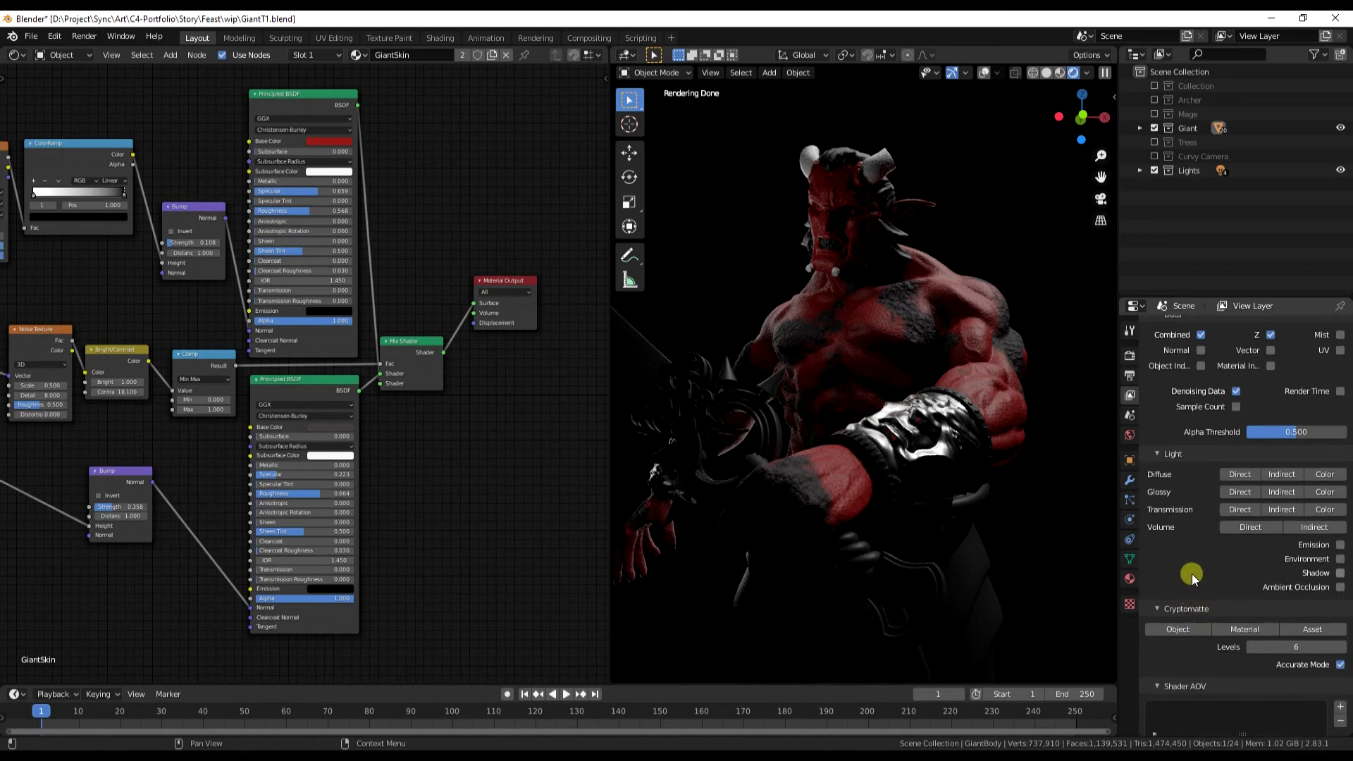
scroll(1191, 574, "down", 2)
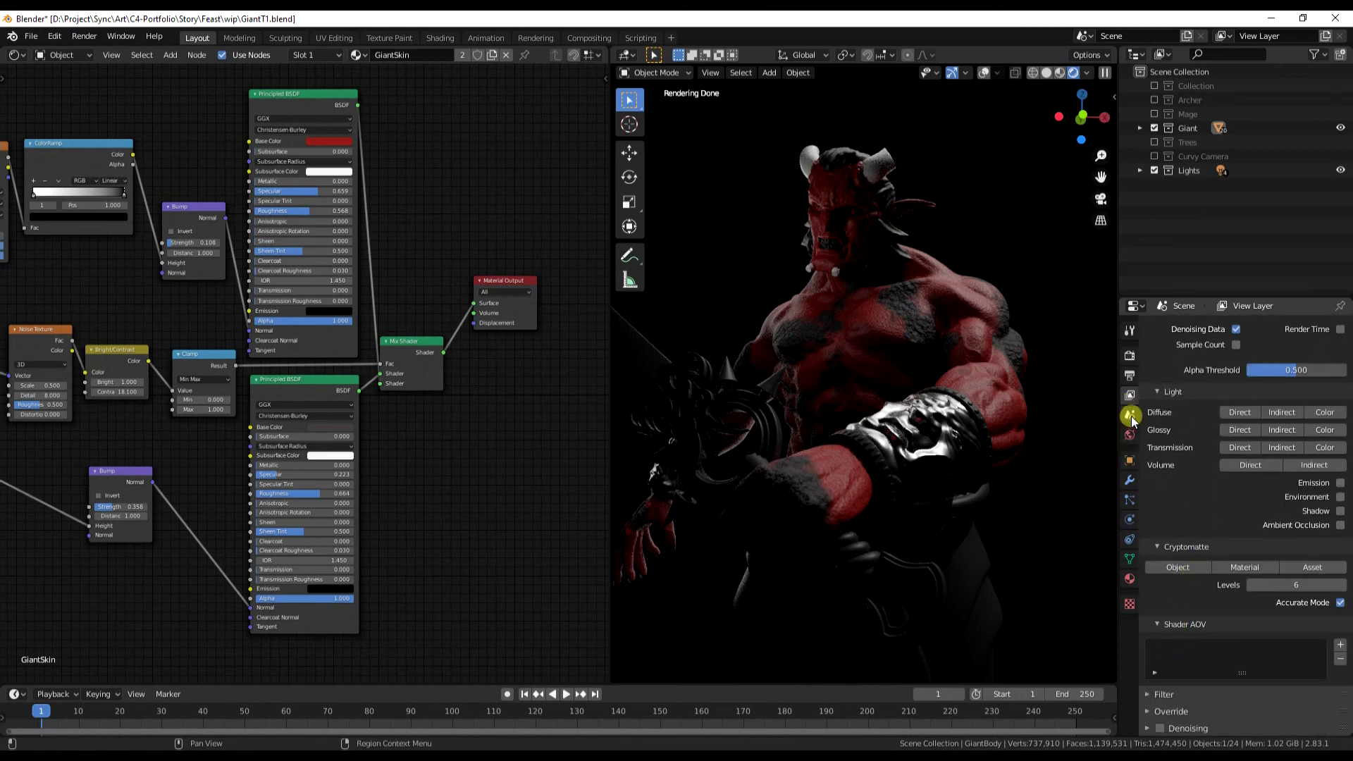
left_click(1129, 378)
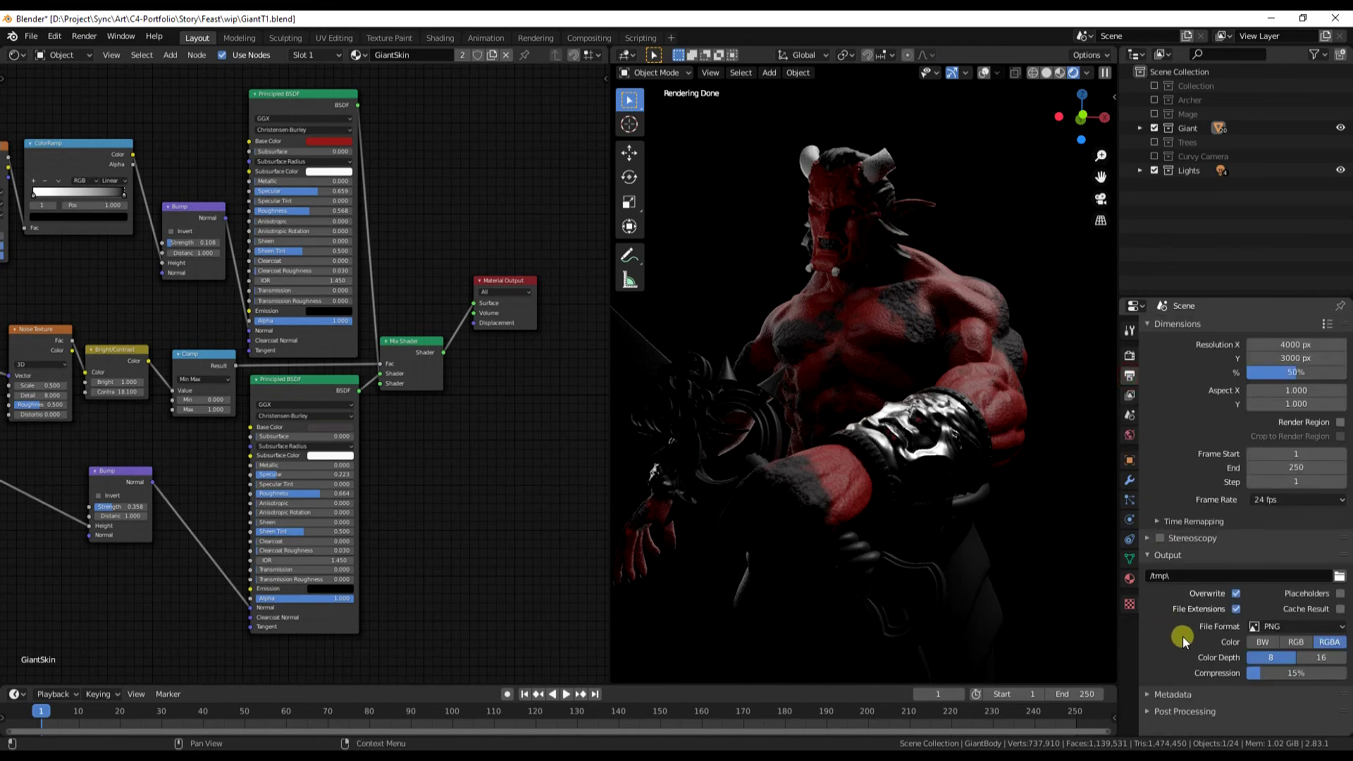
left_click(1130, 398)
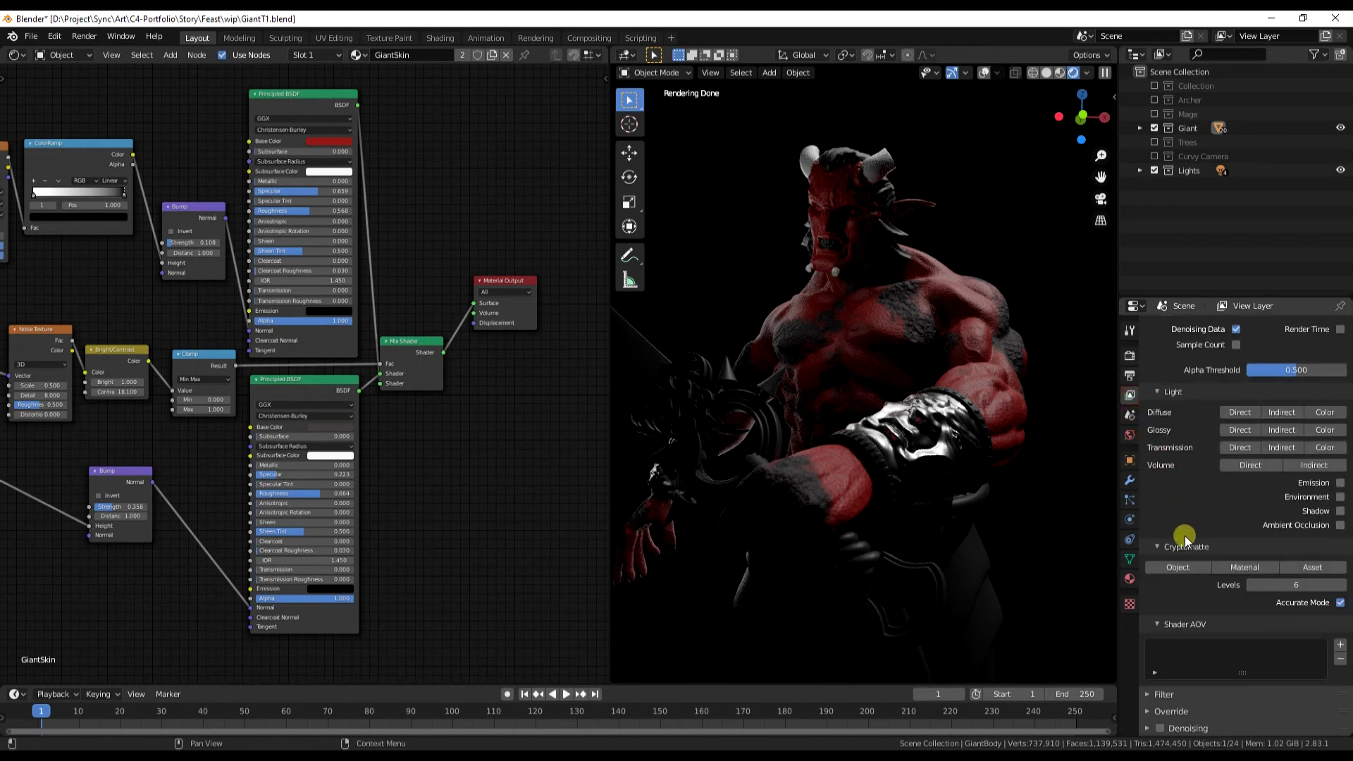
scroll(1181, 593, "up", 5)
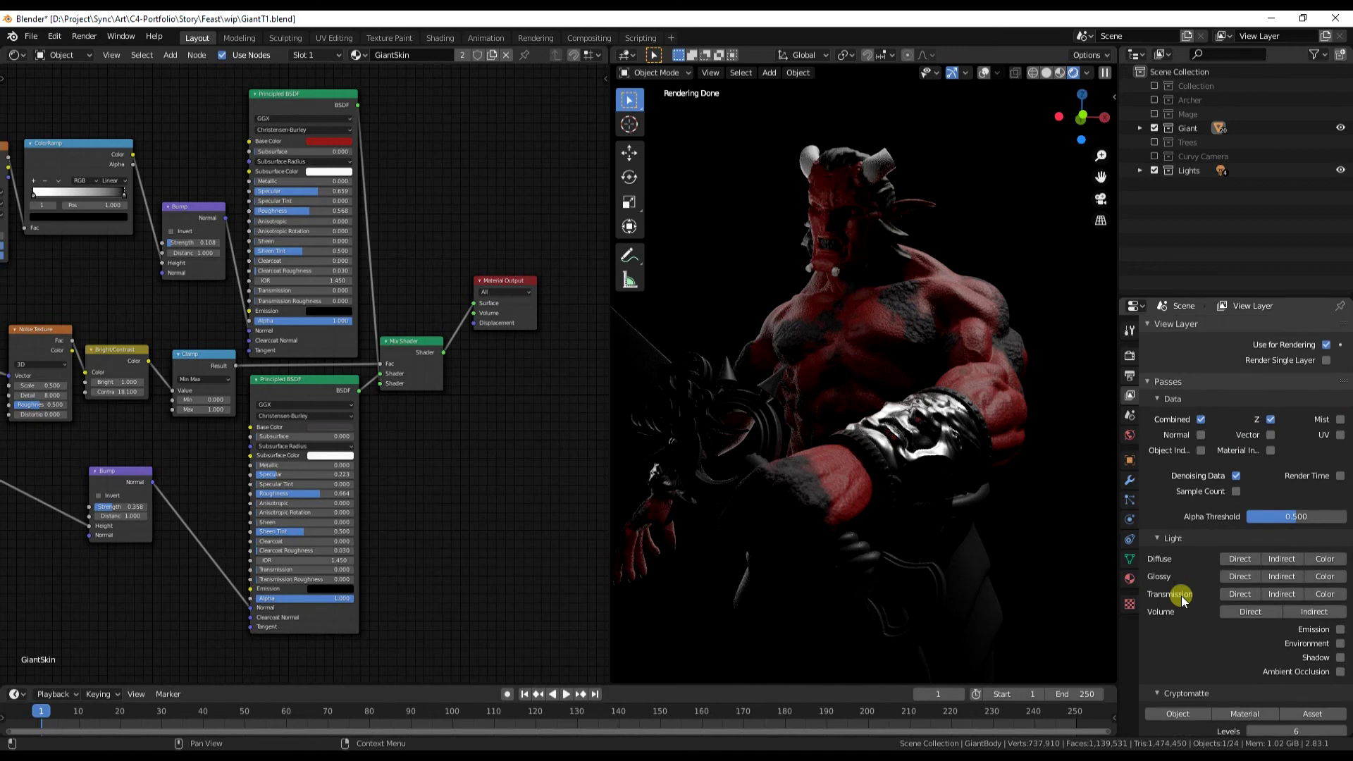
left_click(1130, 415)
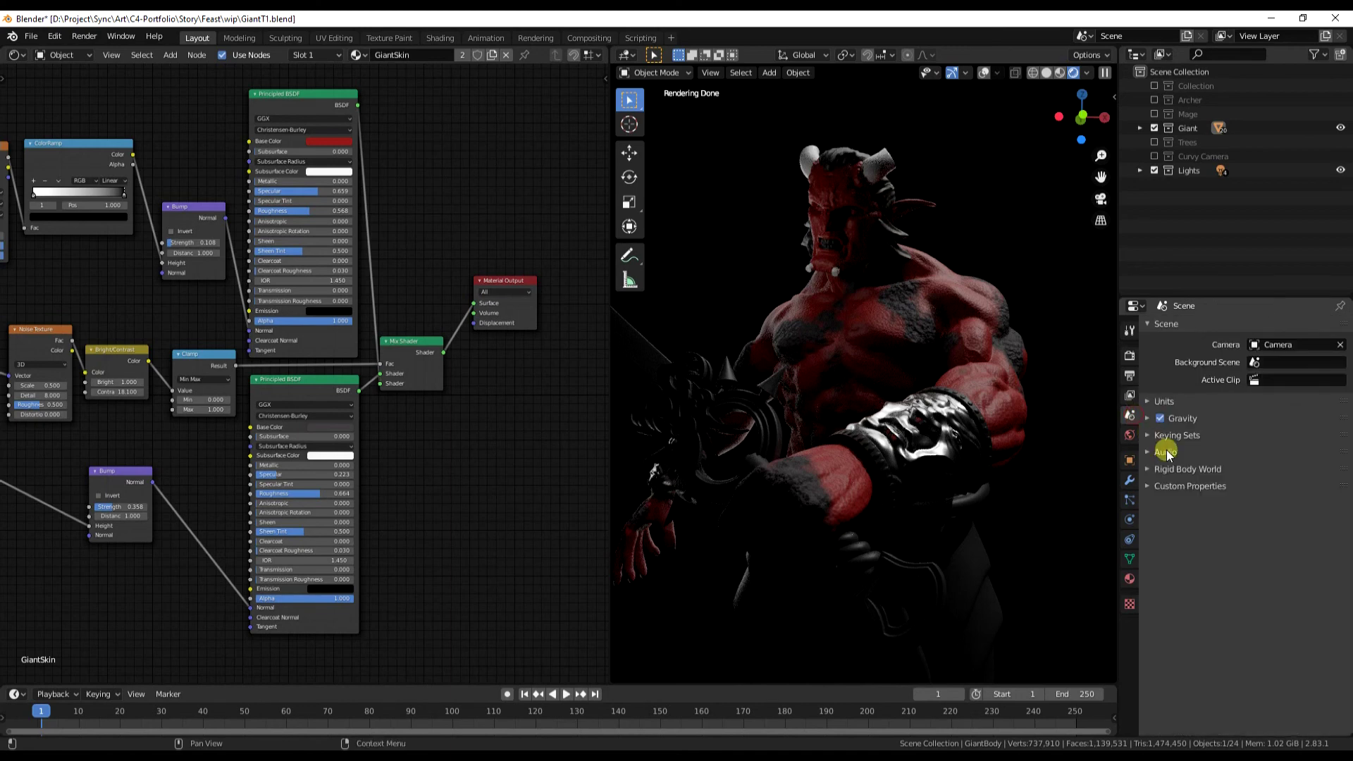
Enable a transparent film background in the Cycles render settings.
left_click(1129, 355)
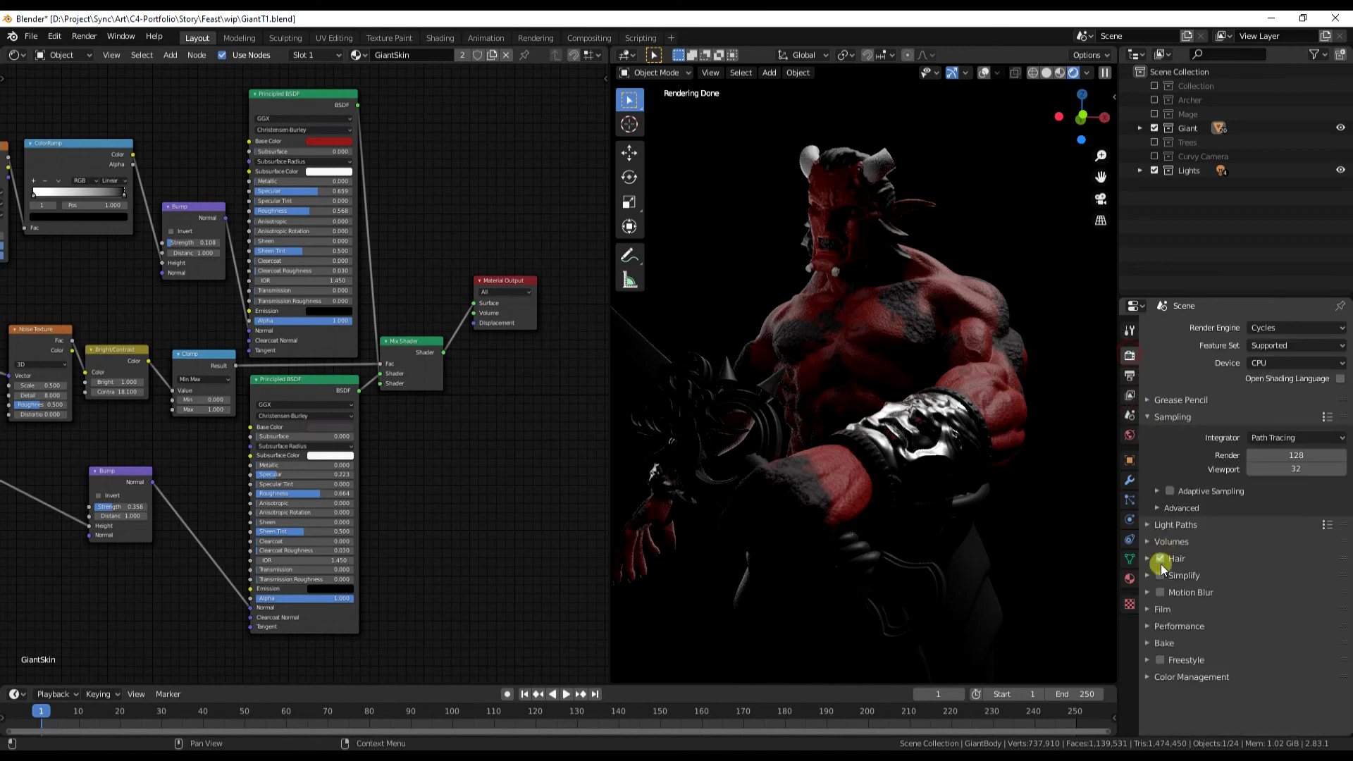
left_click(1149, 609)
scroll(1161, 614, "down", 3)
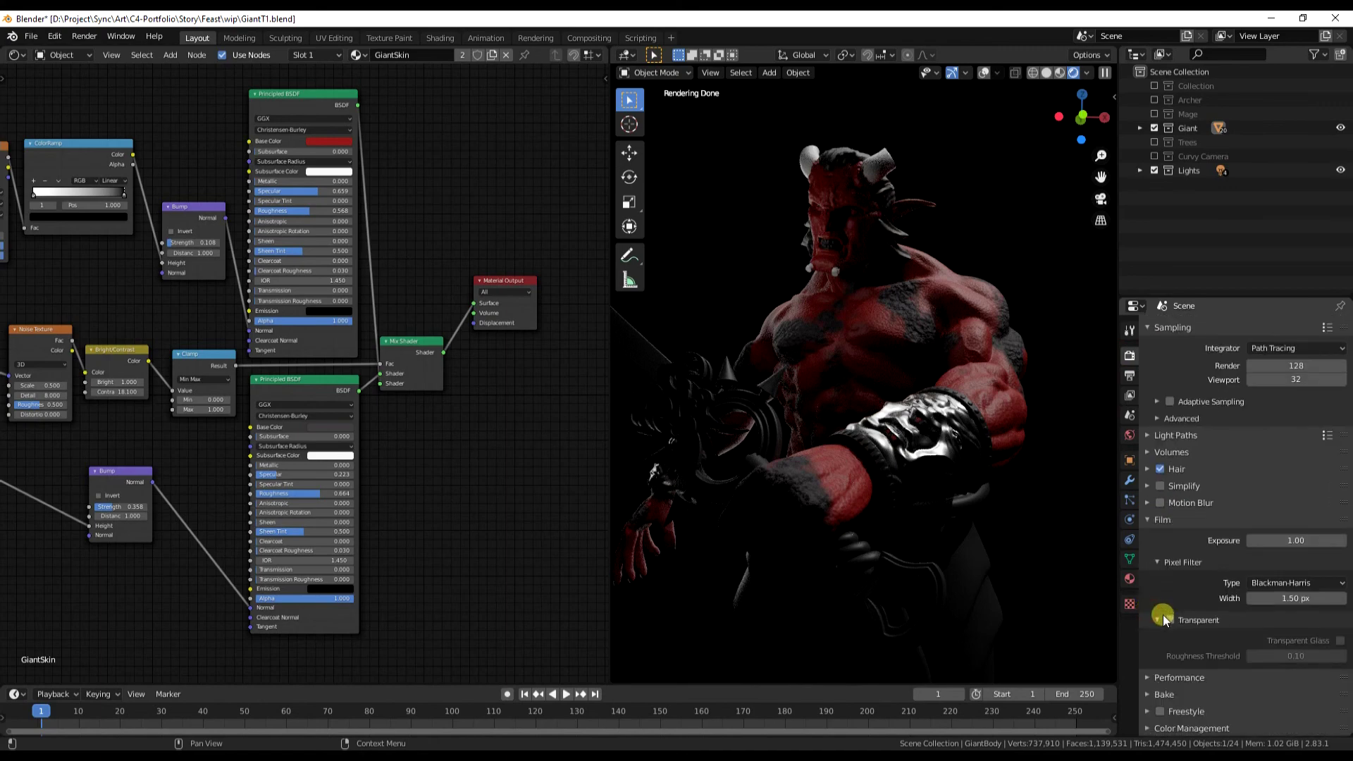
left_click(1169, 619)
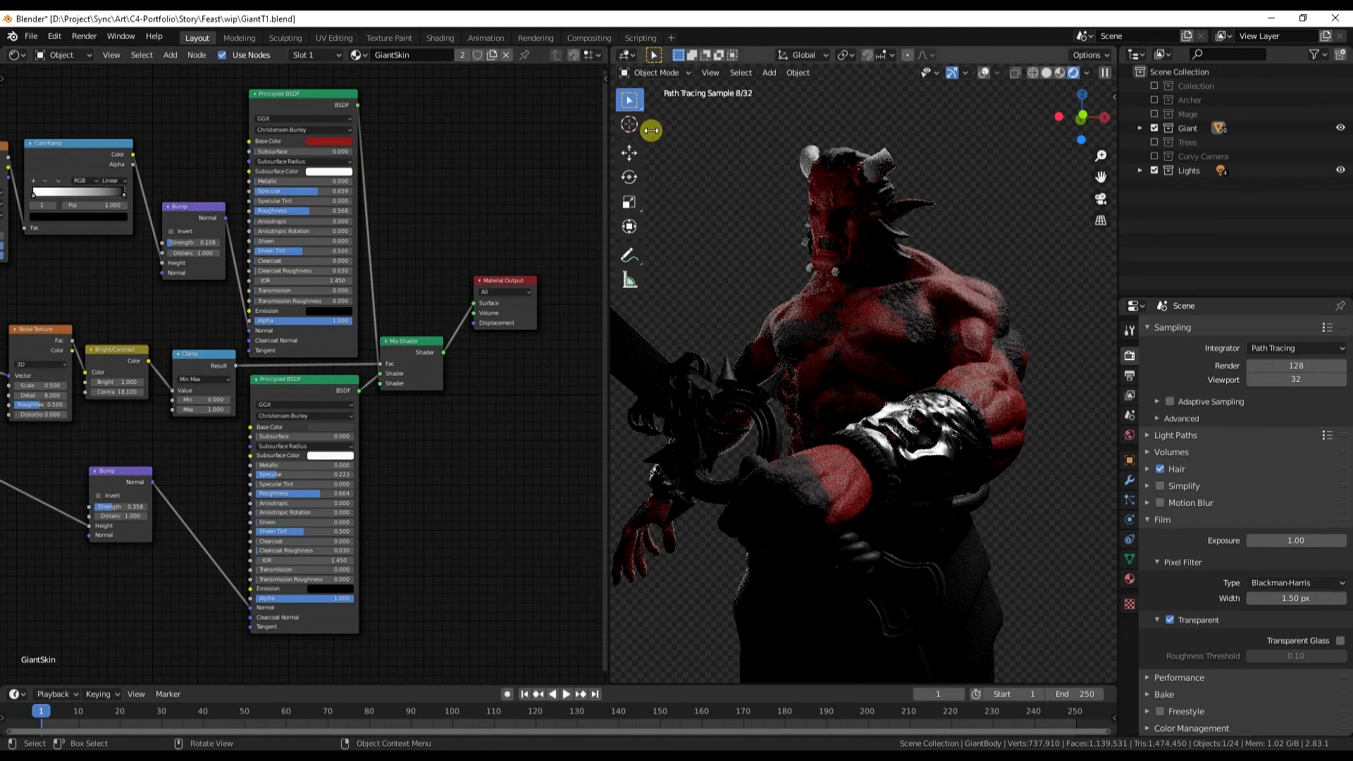
Check the output resolution percentage and set the Cycles render samples to 64.
left_click(85, 37)
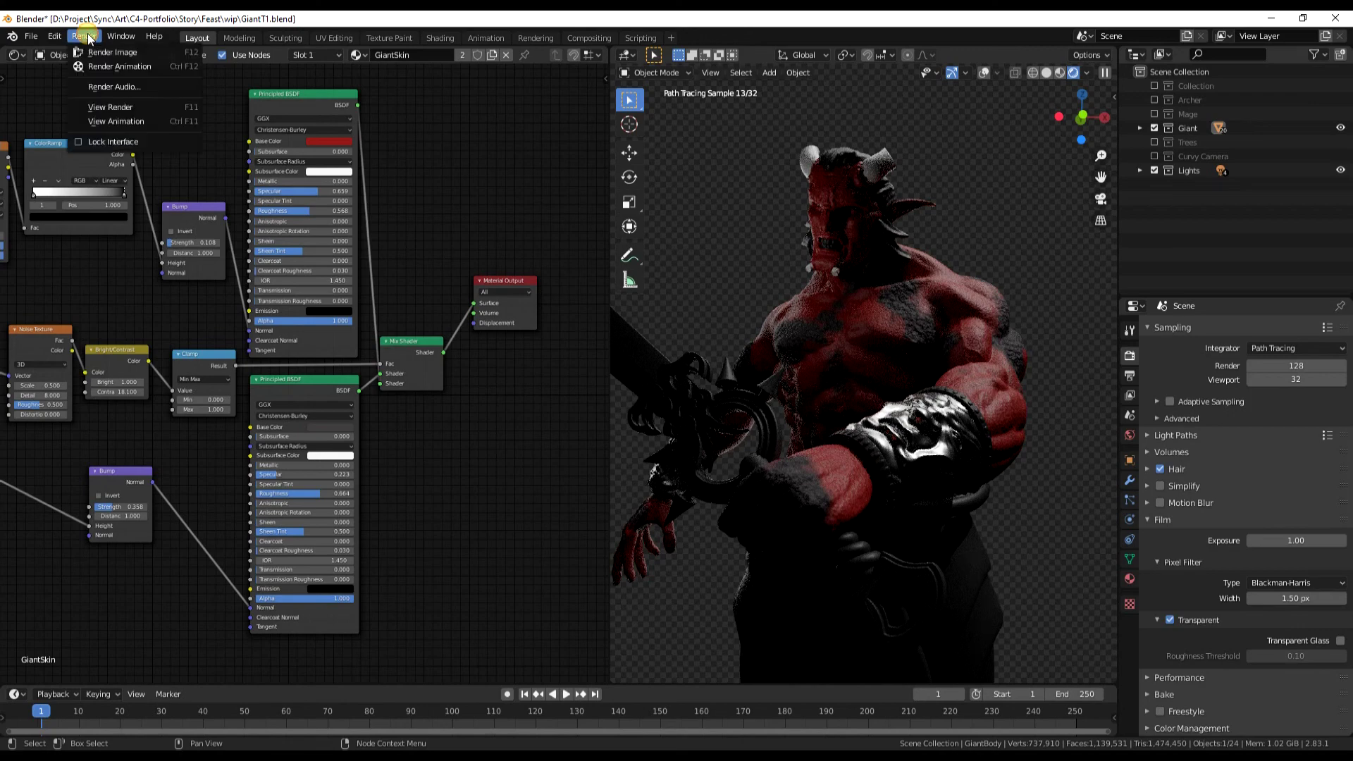
left_click(1129, 376)
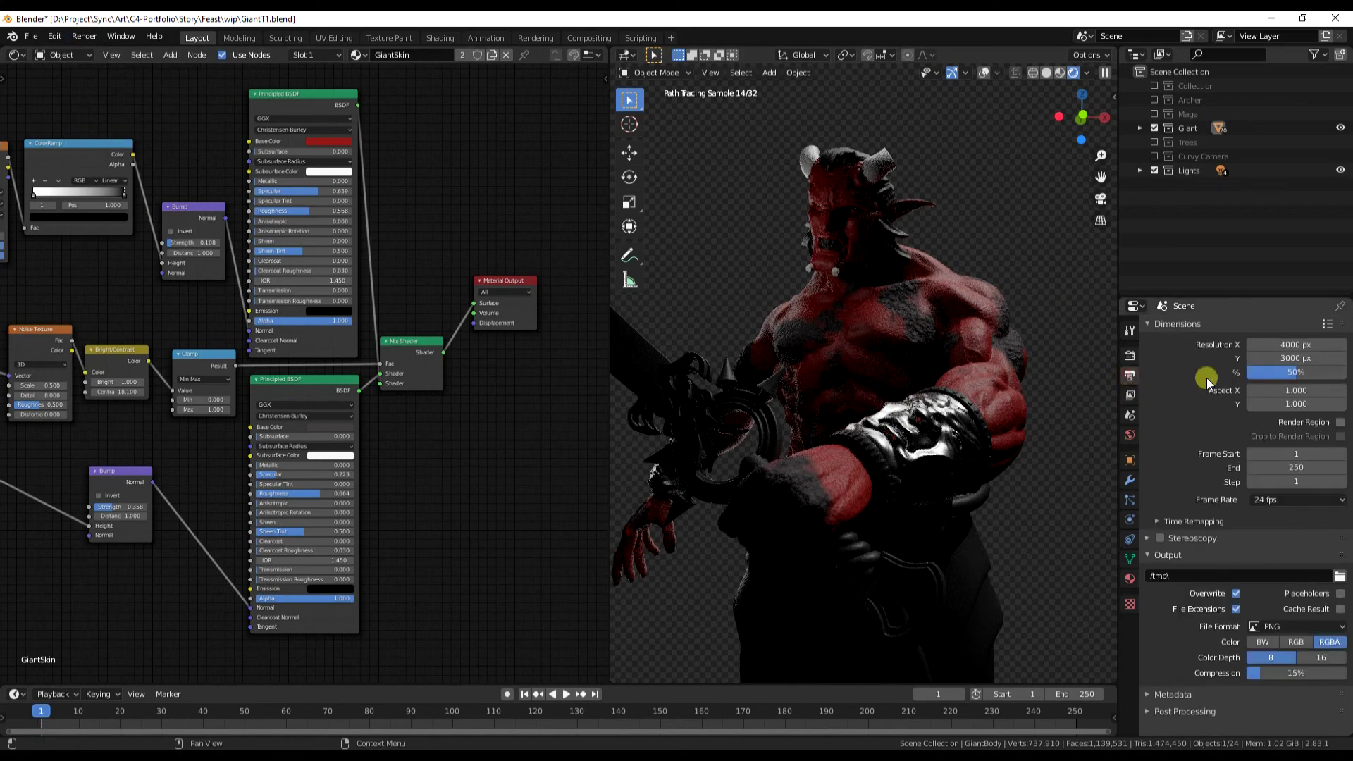
left_click_drag(1291, 379, 1284, 376)
left_click_drag(1263, 381, 1261, 381)
left_click(1129, 357)
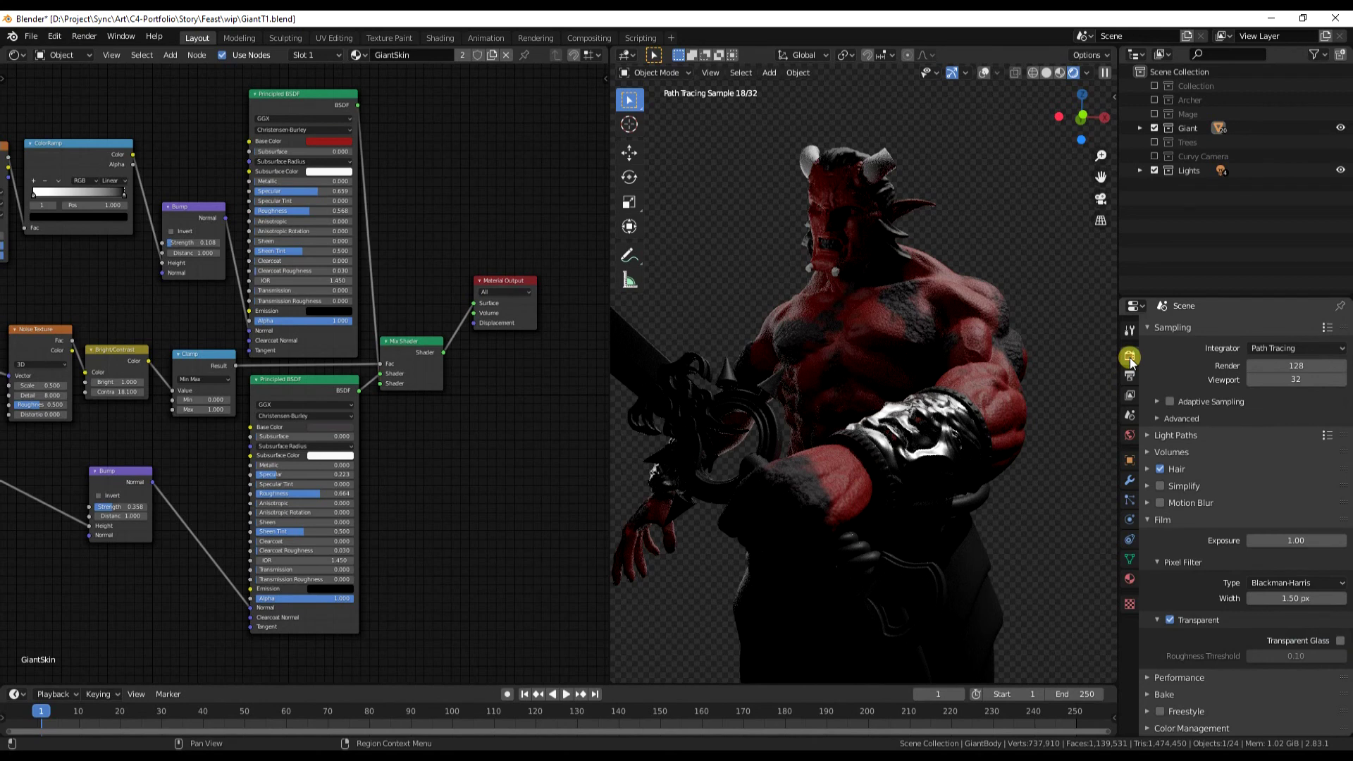
left_click(1277, 365)
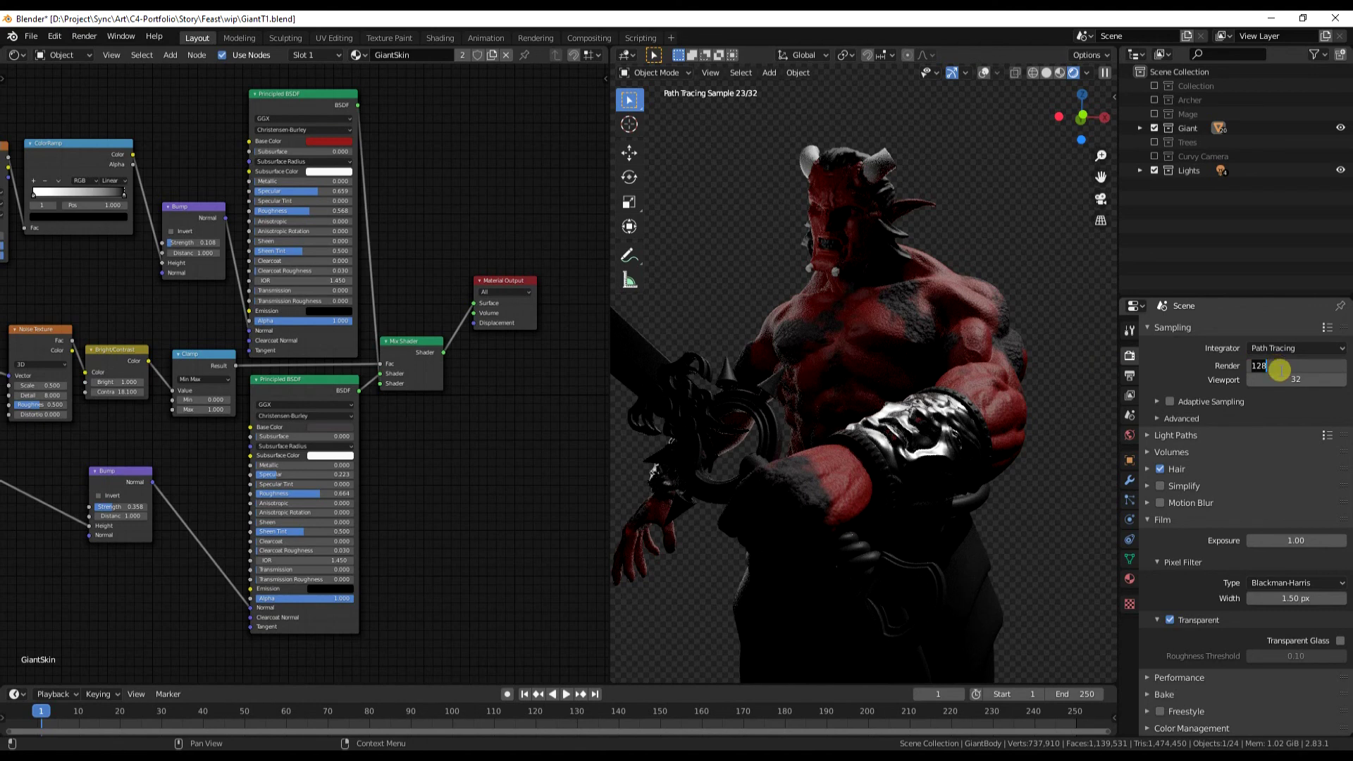
double_click(1290, 365)
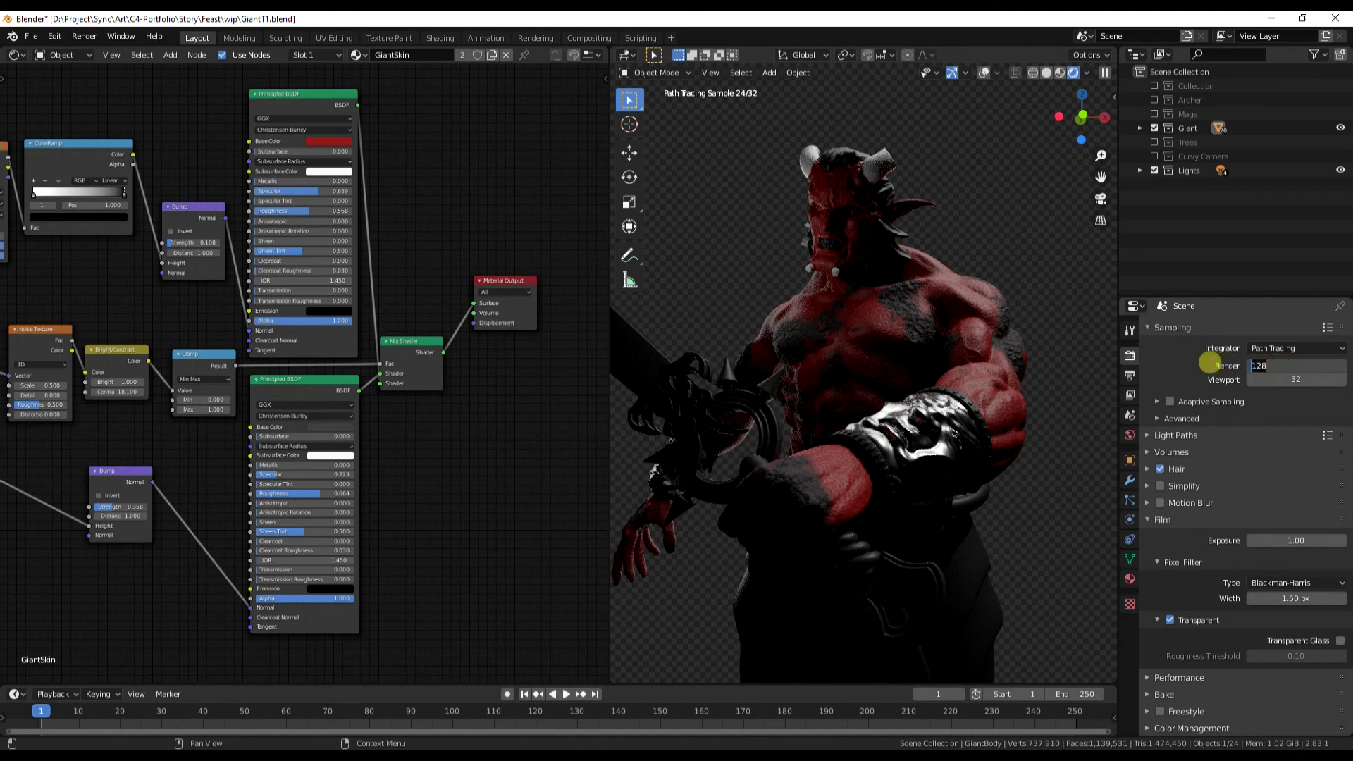
type("64")
key("Return")
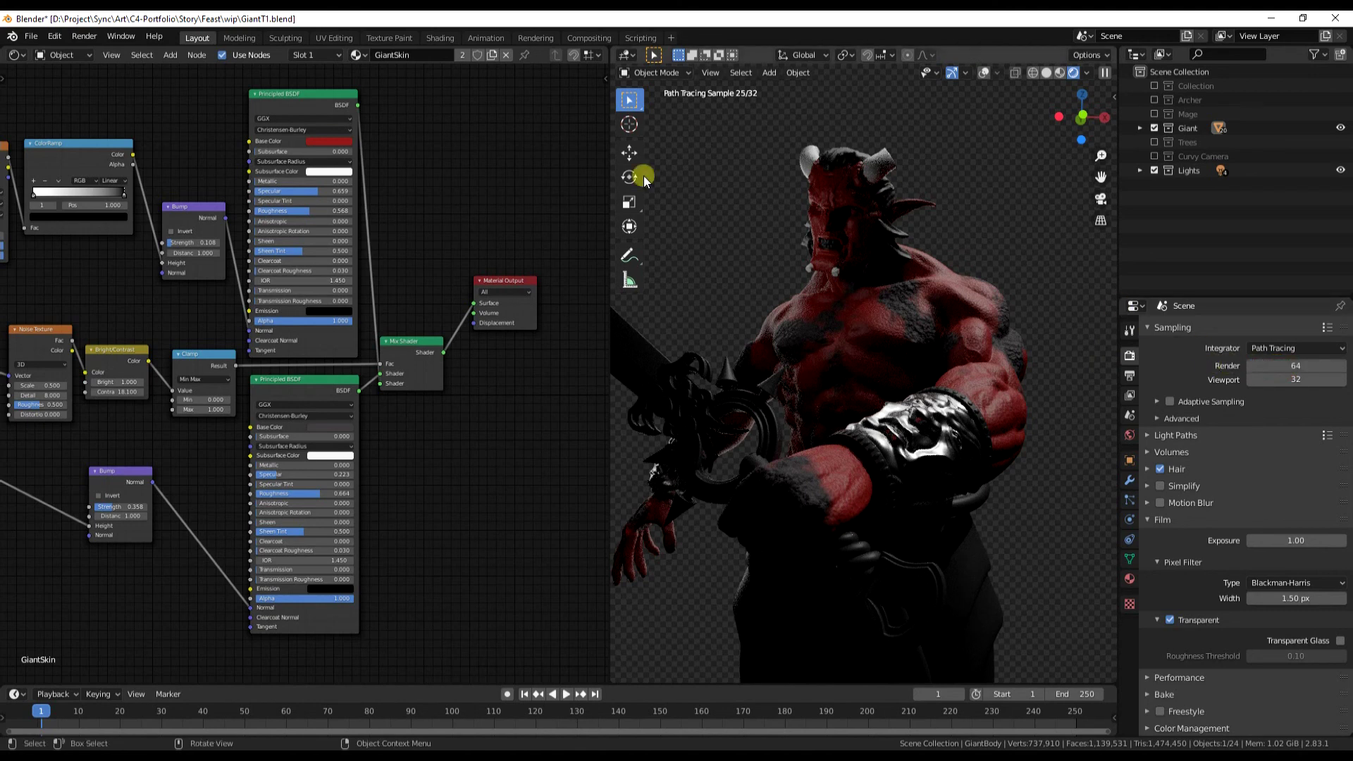
Start a test render of the image and close the render window.
left_click(85, 36)
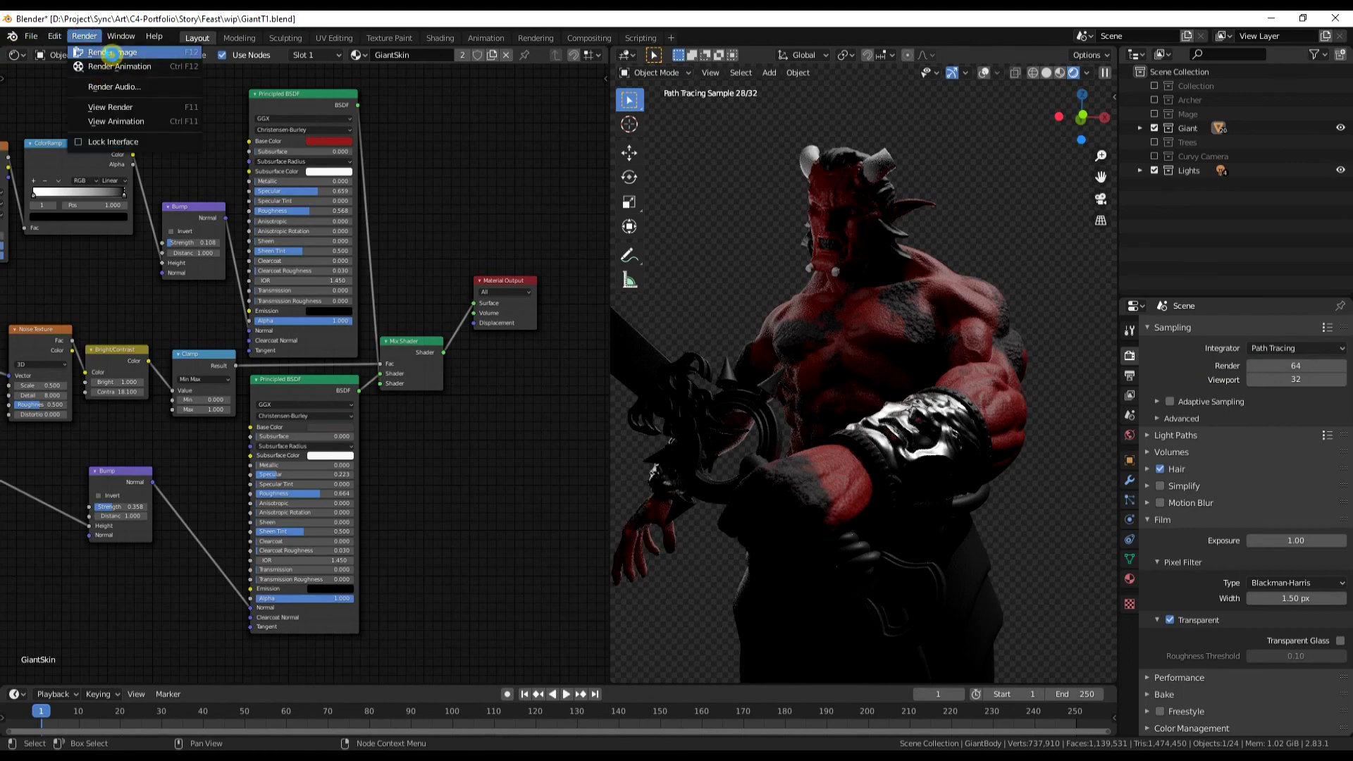
left_click(108, 52)
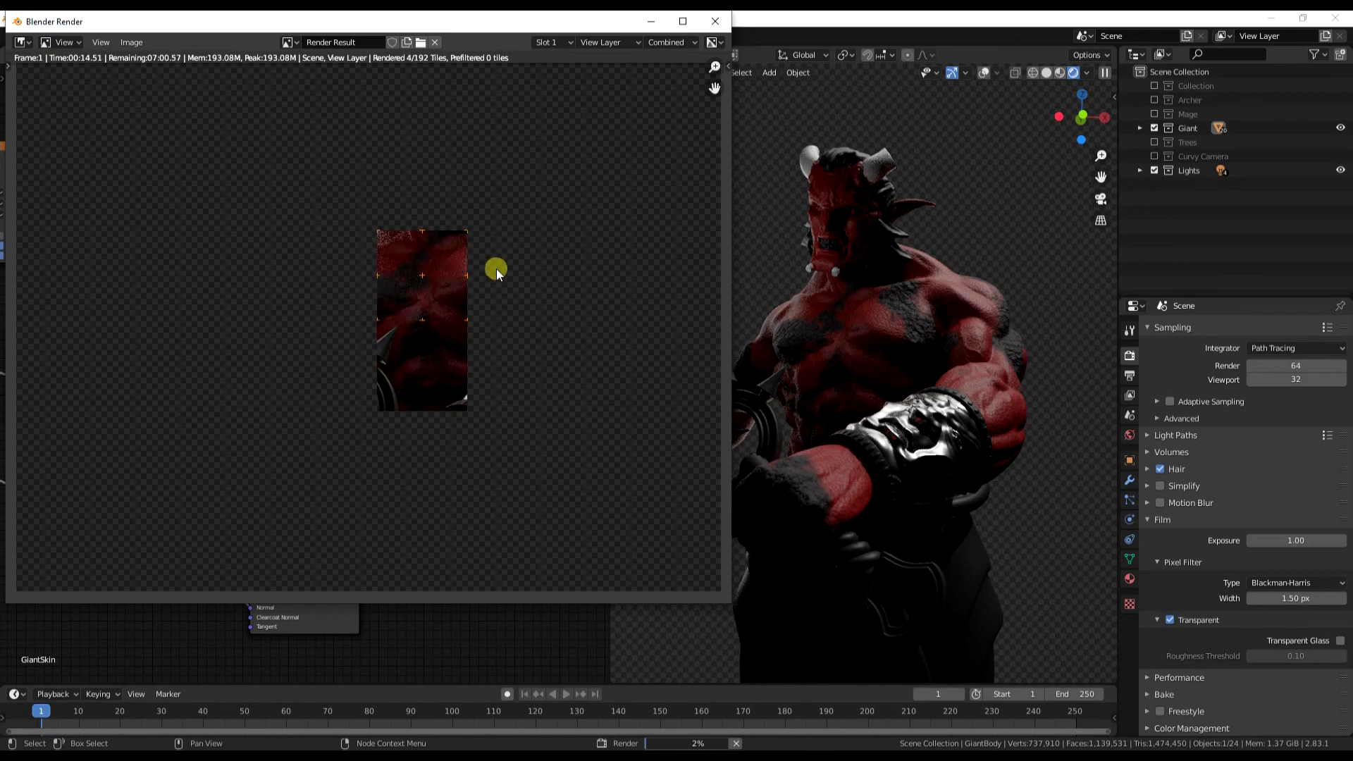
left_click(716, 22)
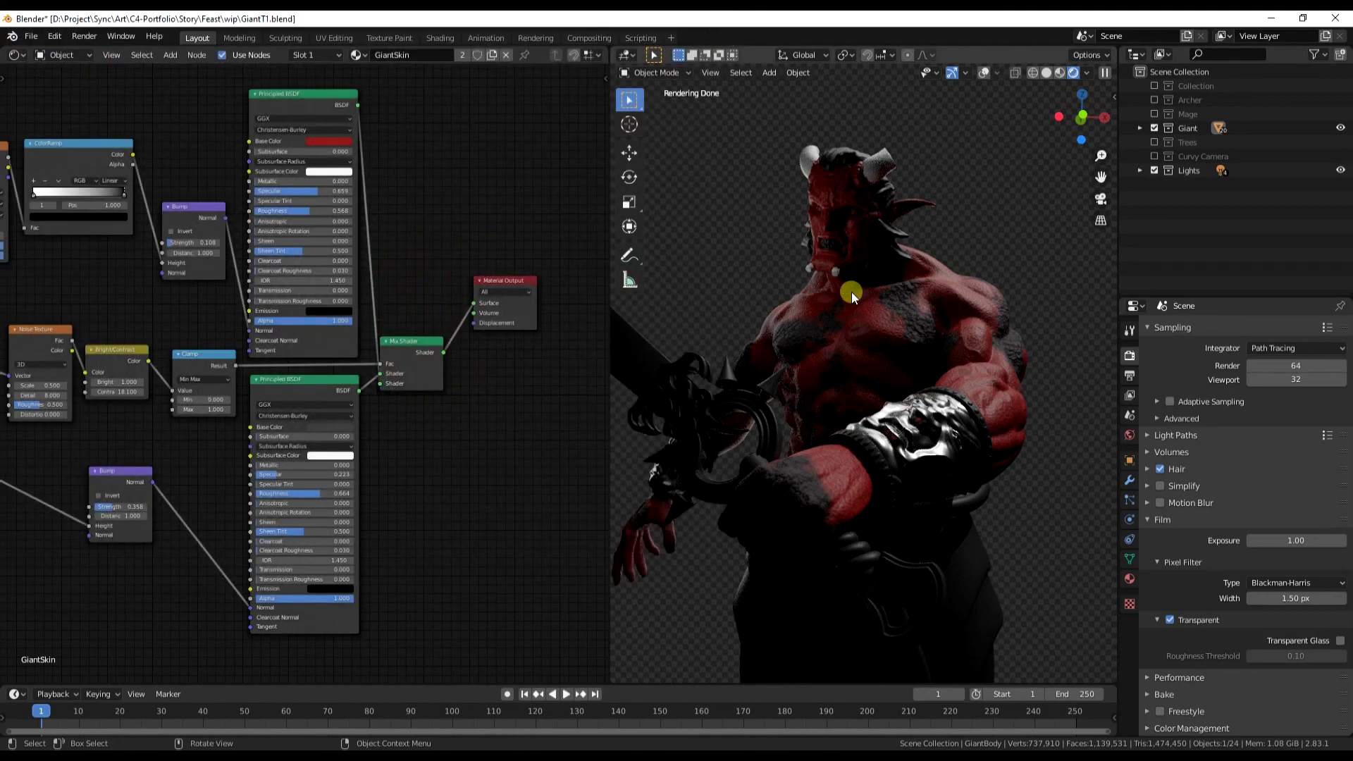
Change the node editor area to a 3D viewport and switch the rendered viewport to Material Preview shading.
left_click(17, 55)
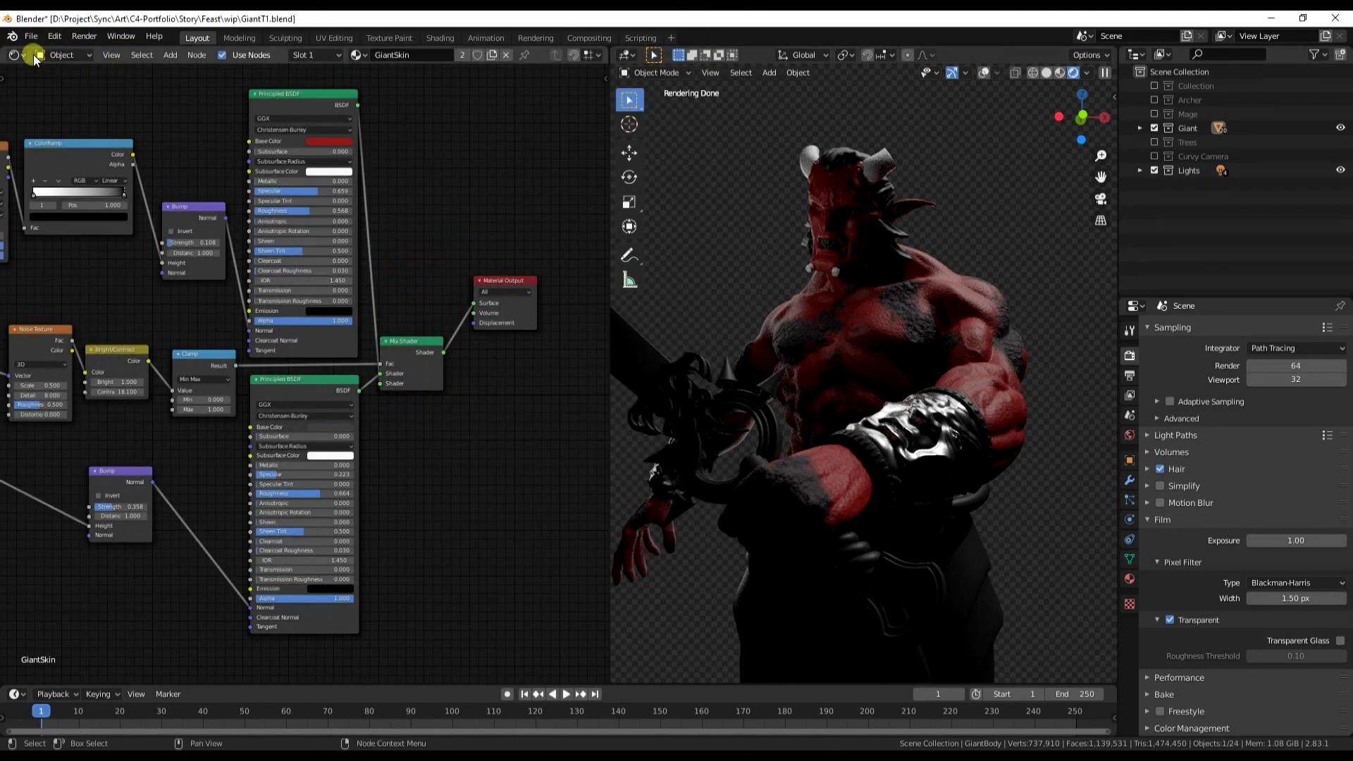
left_click(43, 107)
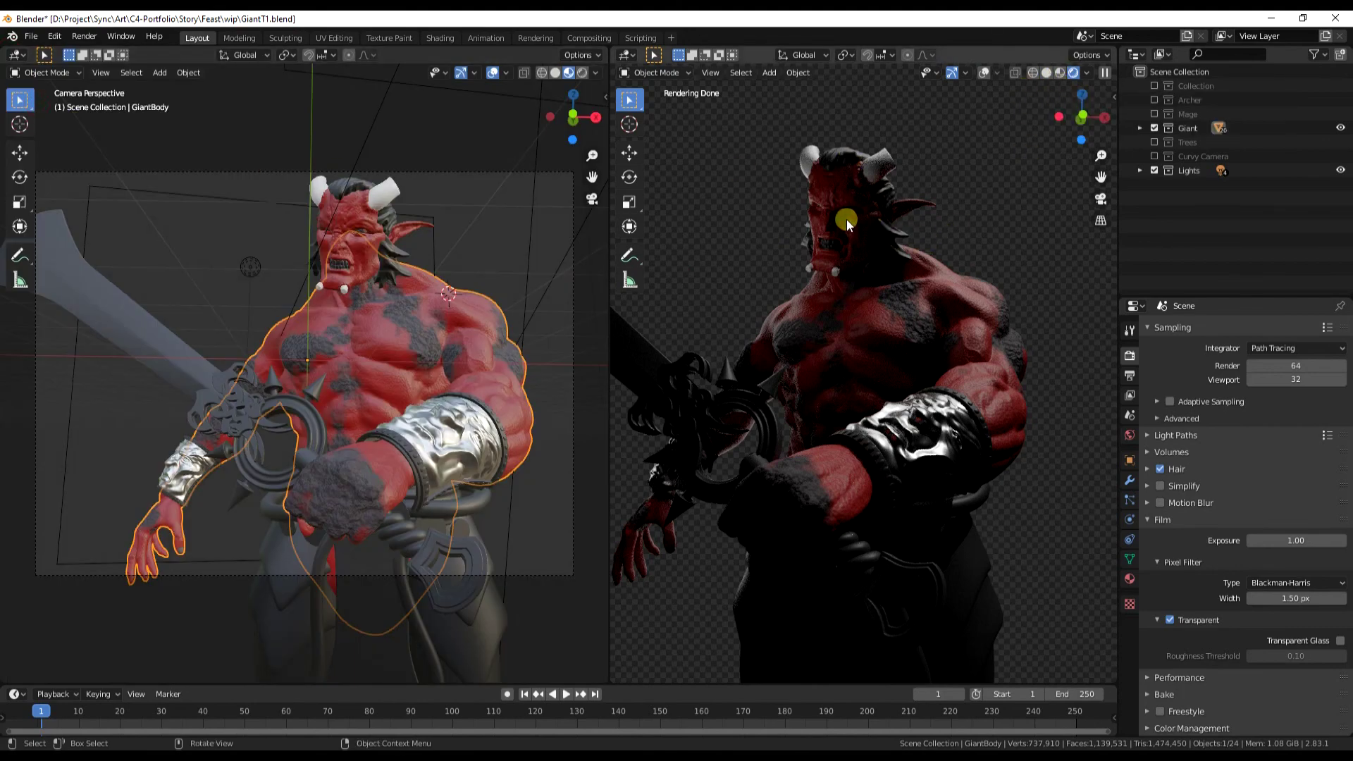
mouse_move(847, 218)
middle_mouse_down()
mouse_move(866, 217)
mouse_move(864, 362)
middle_mouse_up()
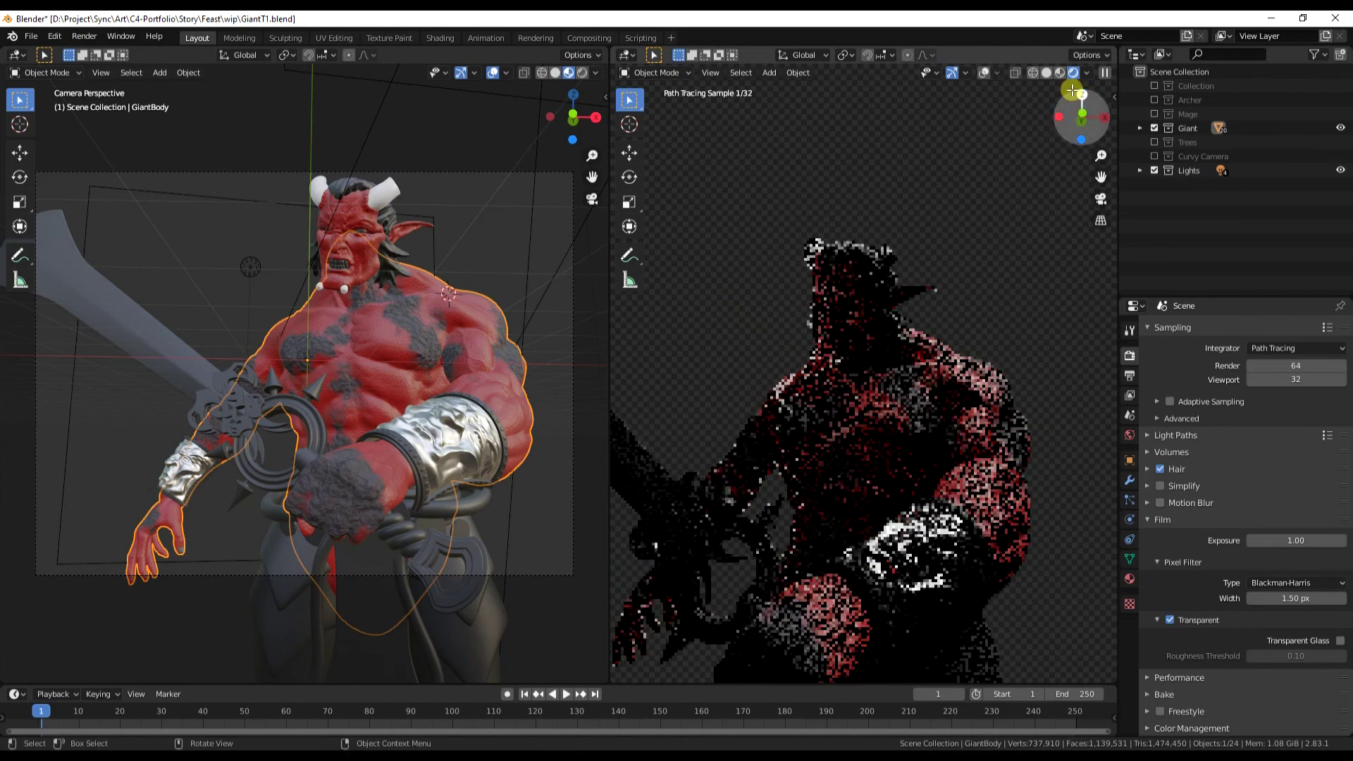
scroll(890, 274, "up", 2)
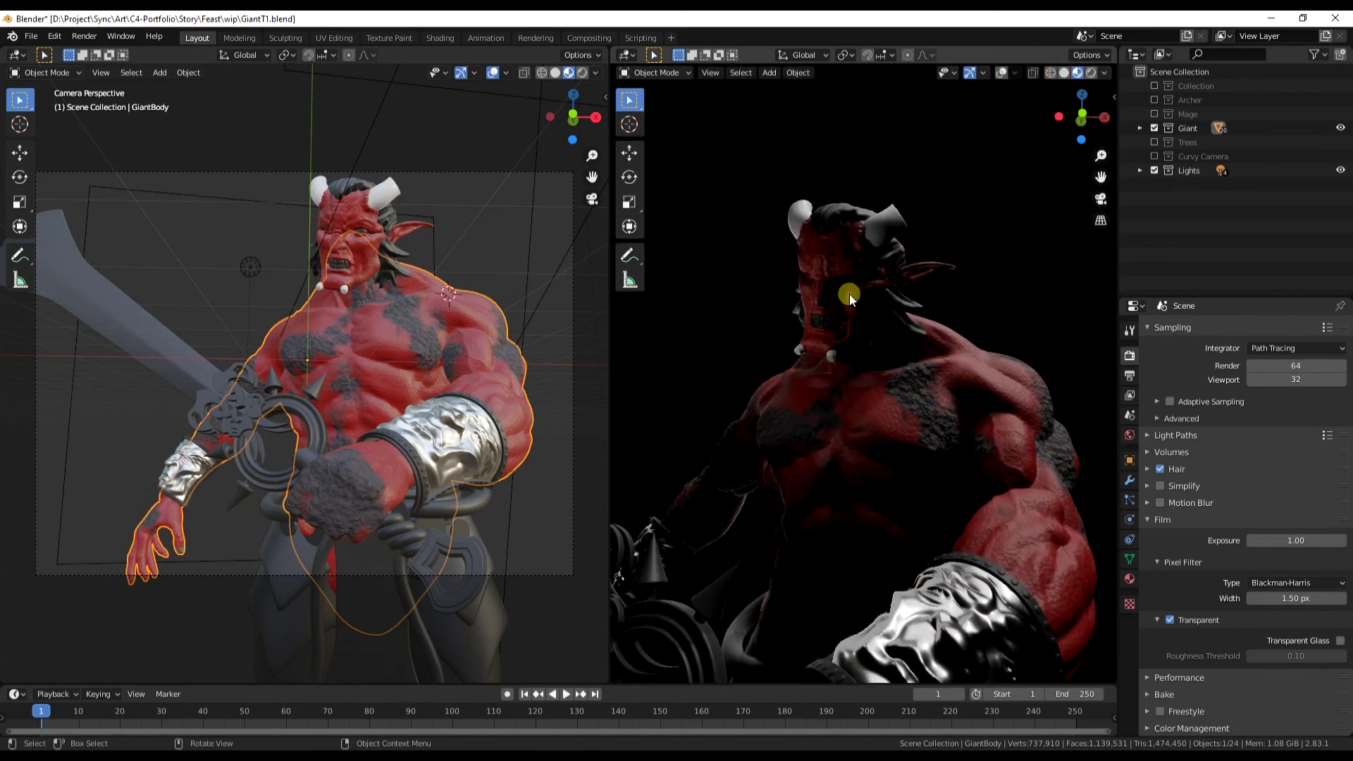
scroll(845, 282, "up", 4)
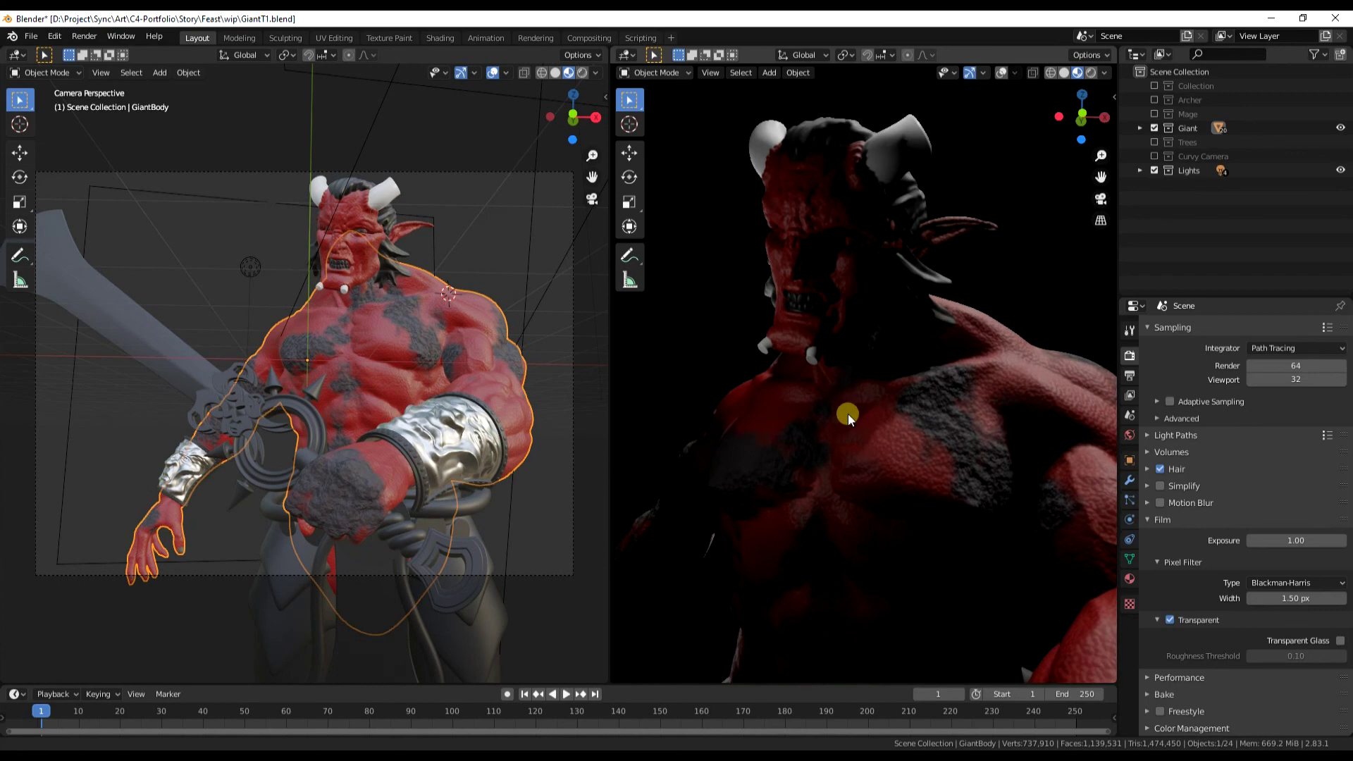
Align the active camera to the close-up view of the giant's head and chest.
left_click(853, 269)
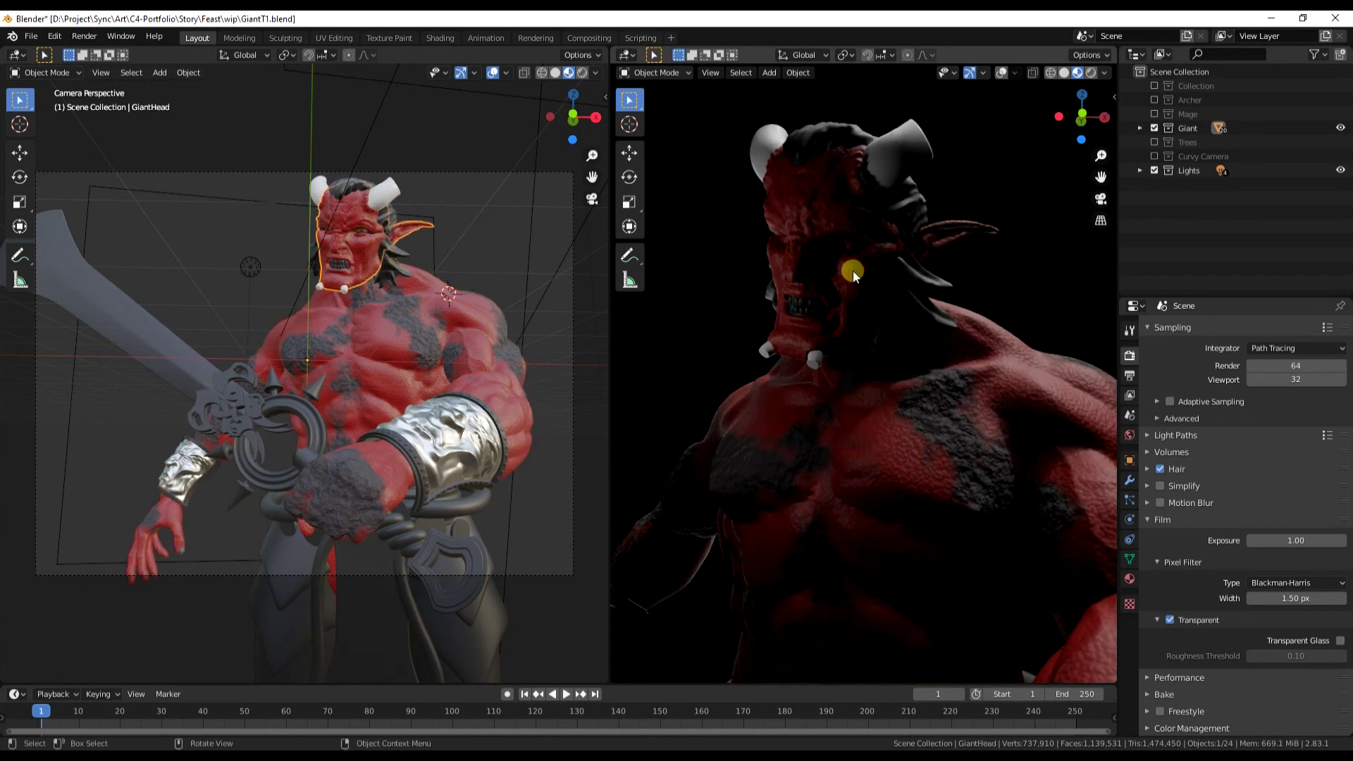
left_click(768, 71)
left_click(710, 72)
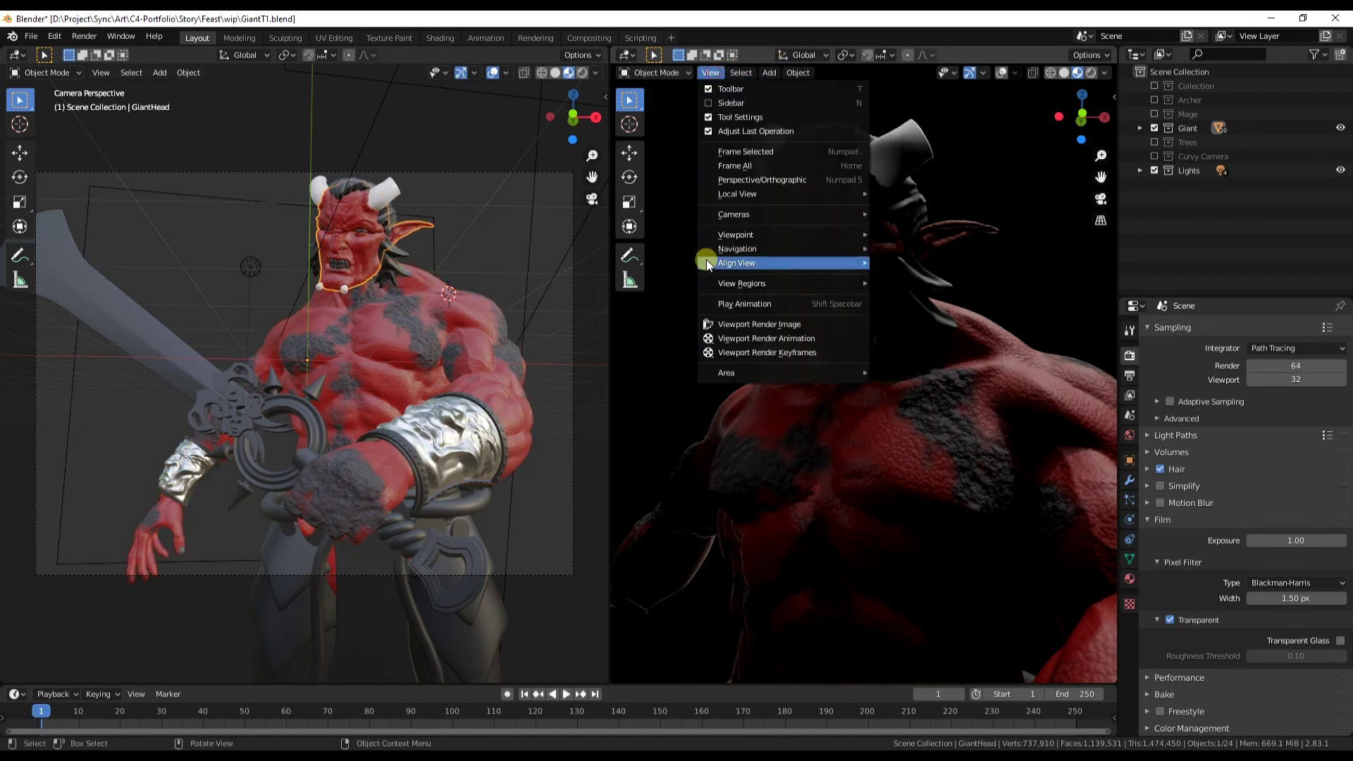
mouse_move(756, 282)
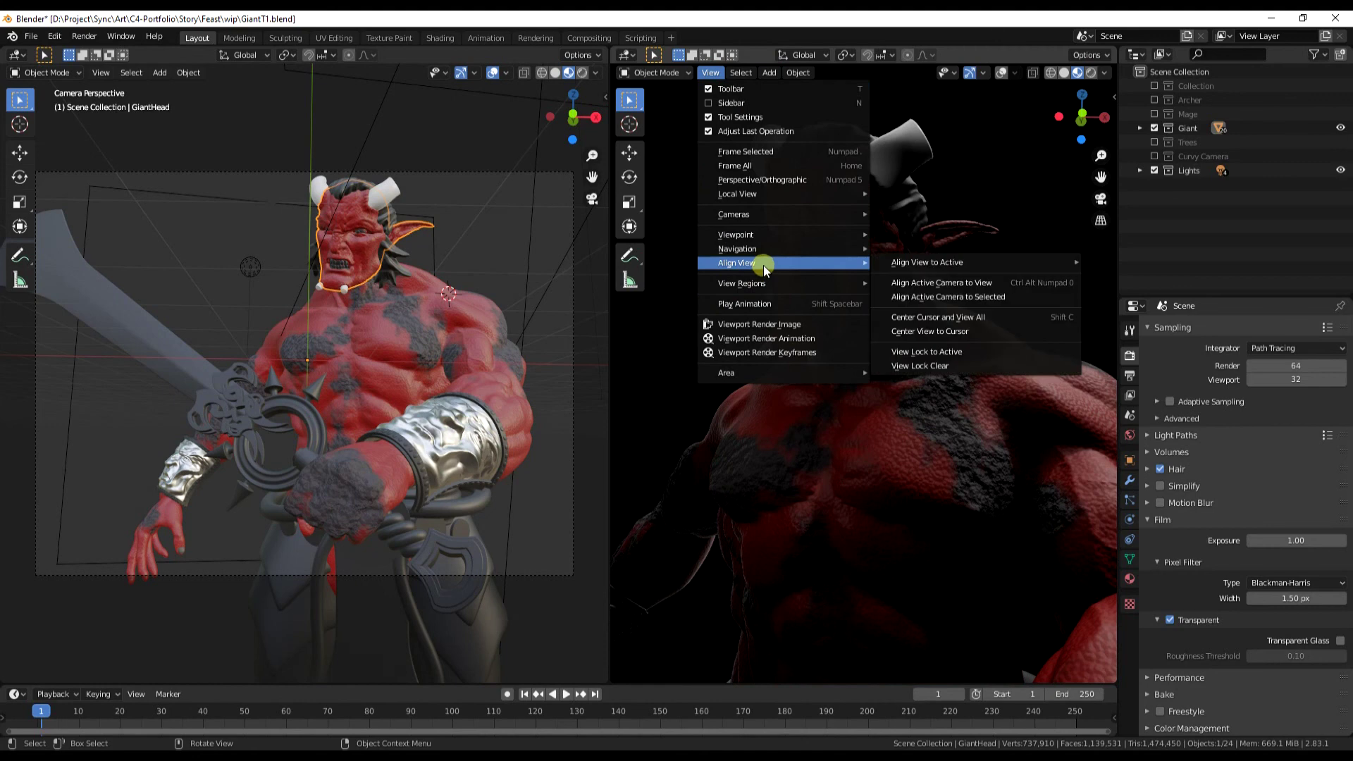
mouse_move(923, 265)
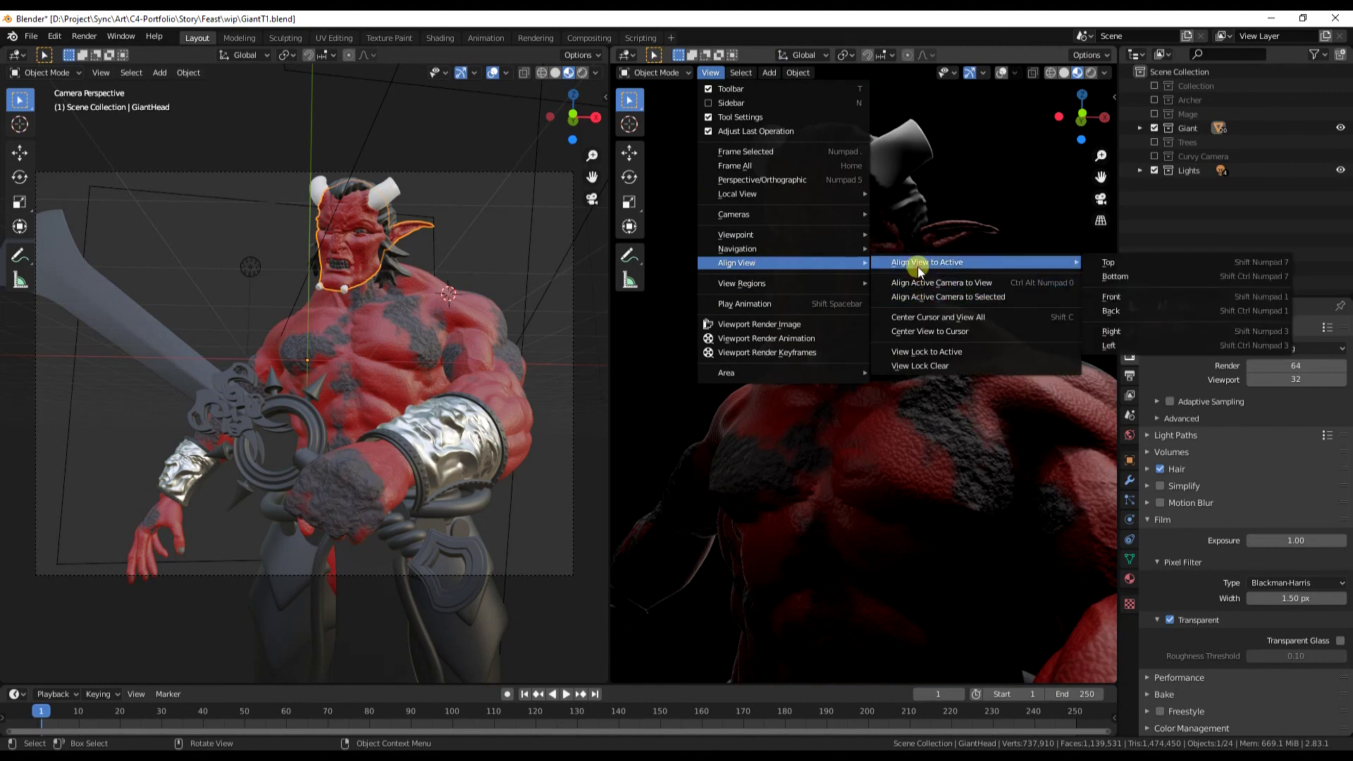
left_click(920, 278)
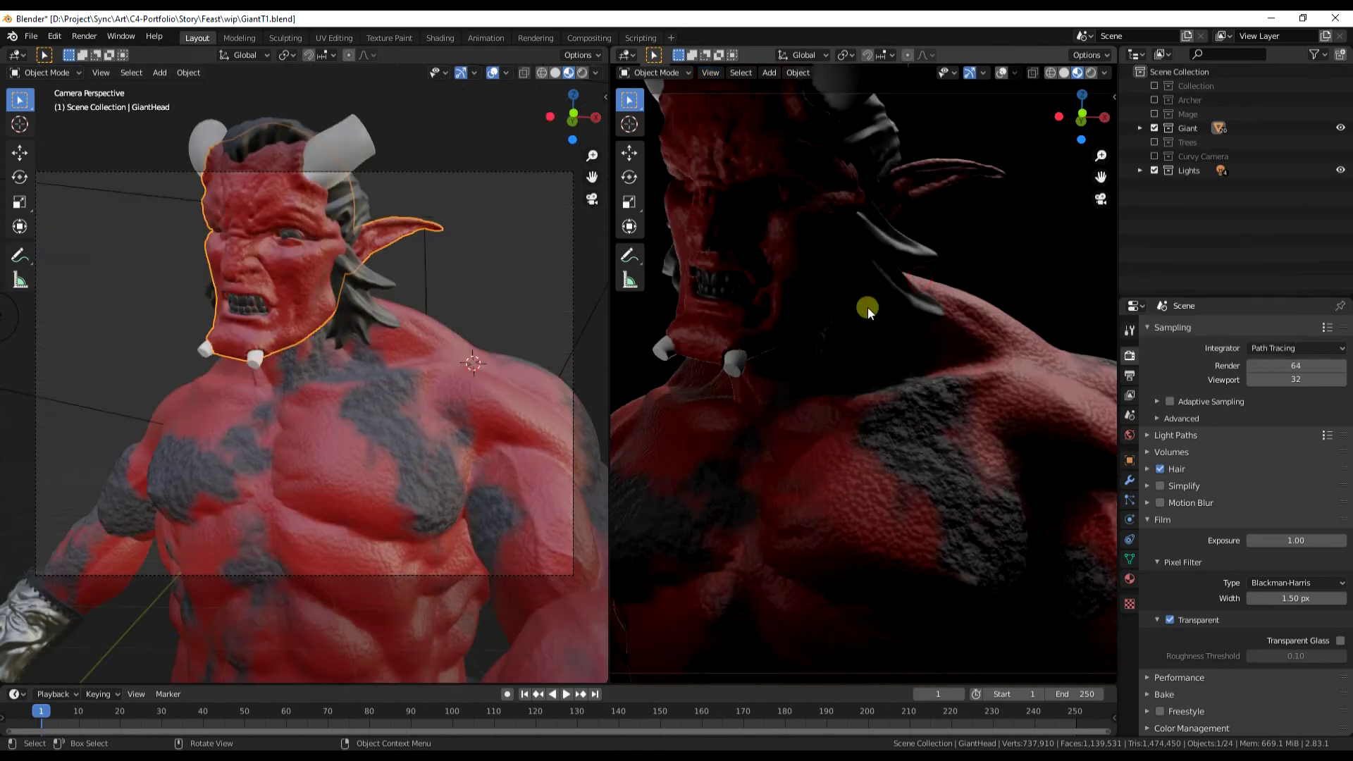
Reframe the giant's head and torso slightly wider in the non-camera viewport and select GiantBody.
mouse_move(815, 311)
middle_mouse_down()
mouse_move(855, 315)
mouse_move(818, 315)
mouse_move(827, 305)
middle_mouse_up()
left_click(827, 292)
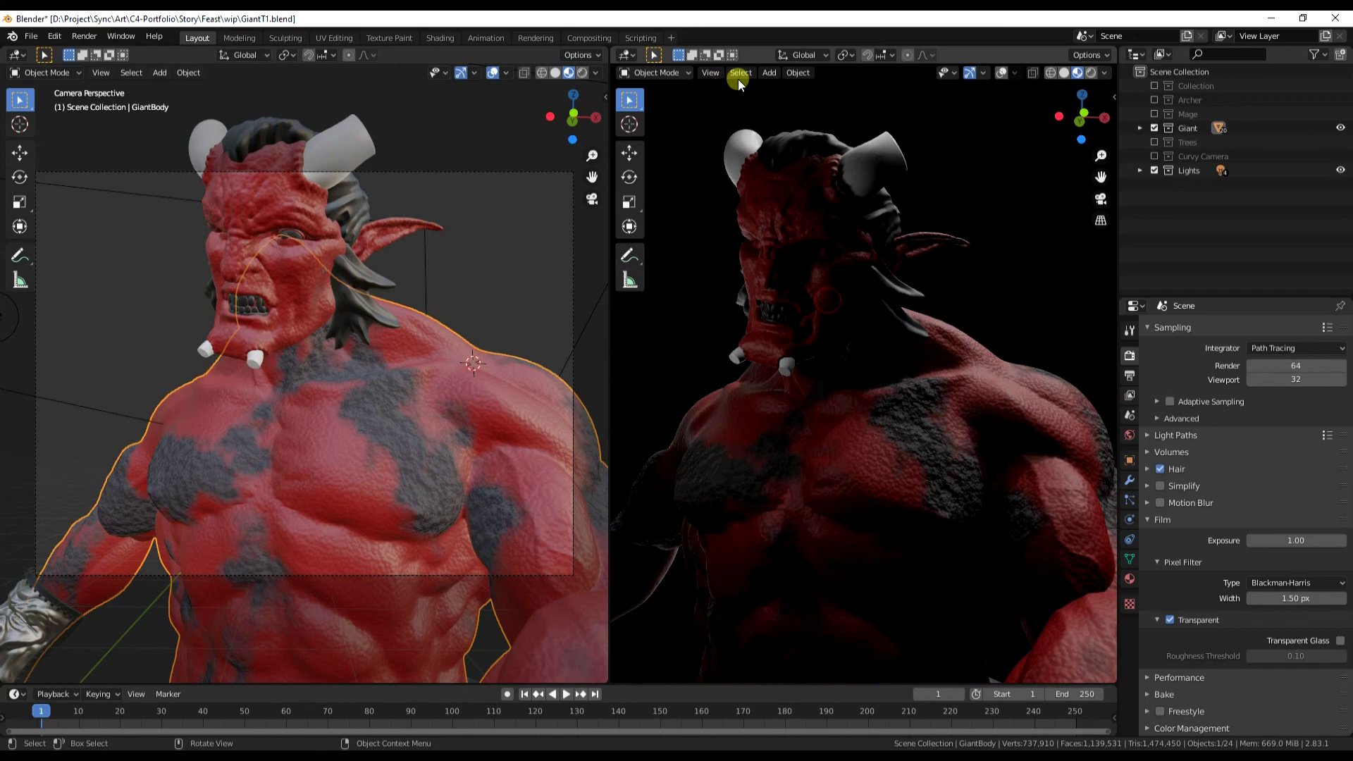